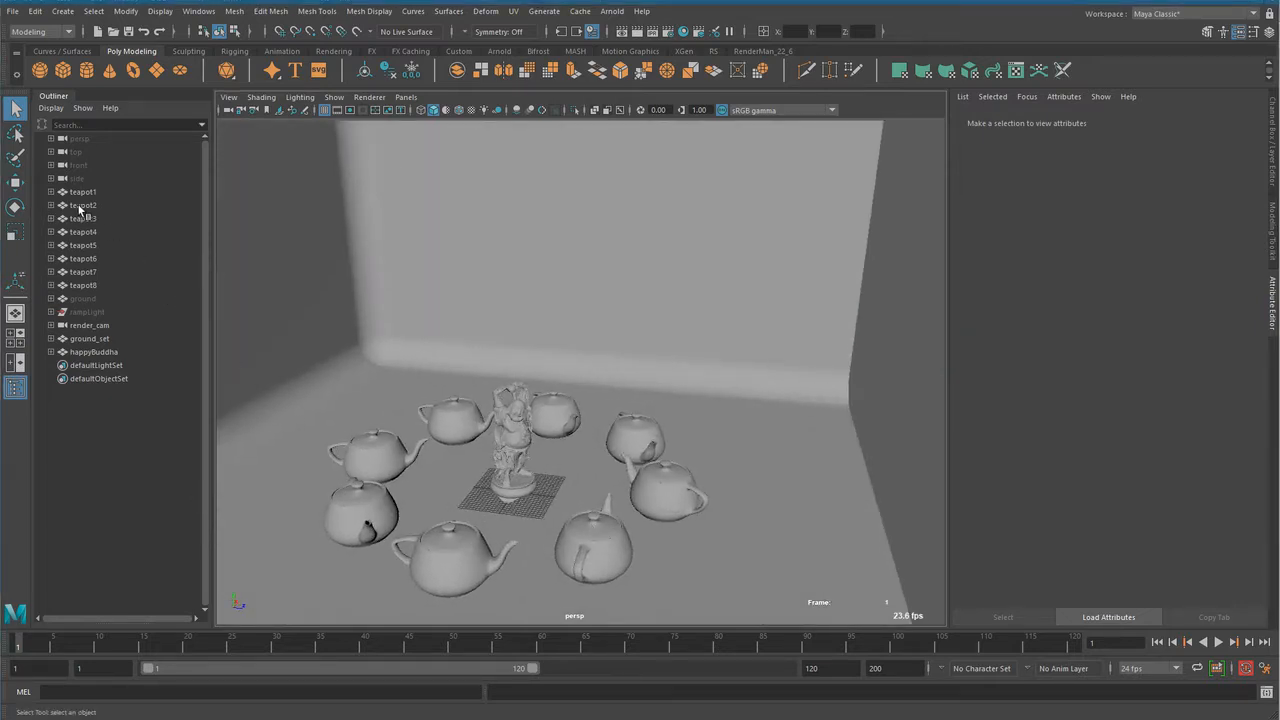
Detach the list of standard light types as a floating window over the viewport.
left_click(66, 12)
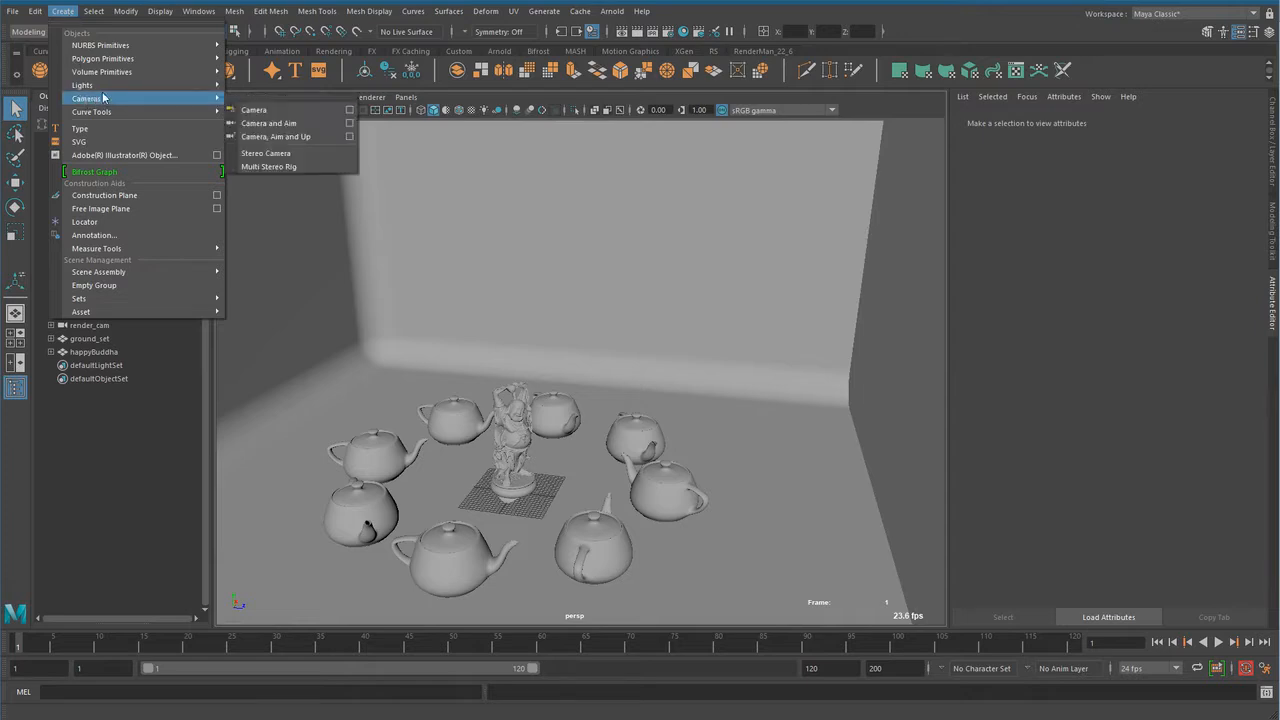
mouse_move(120, 86)
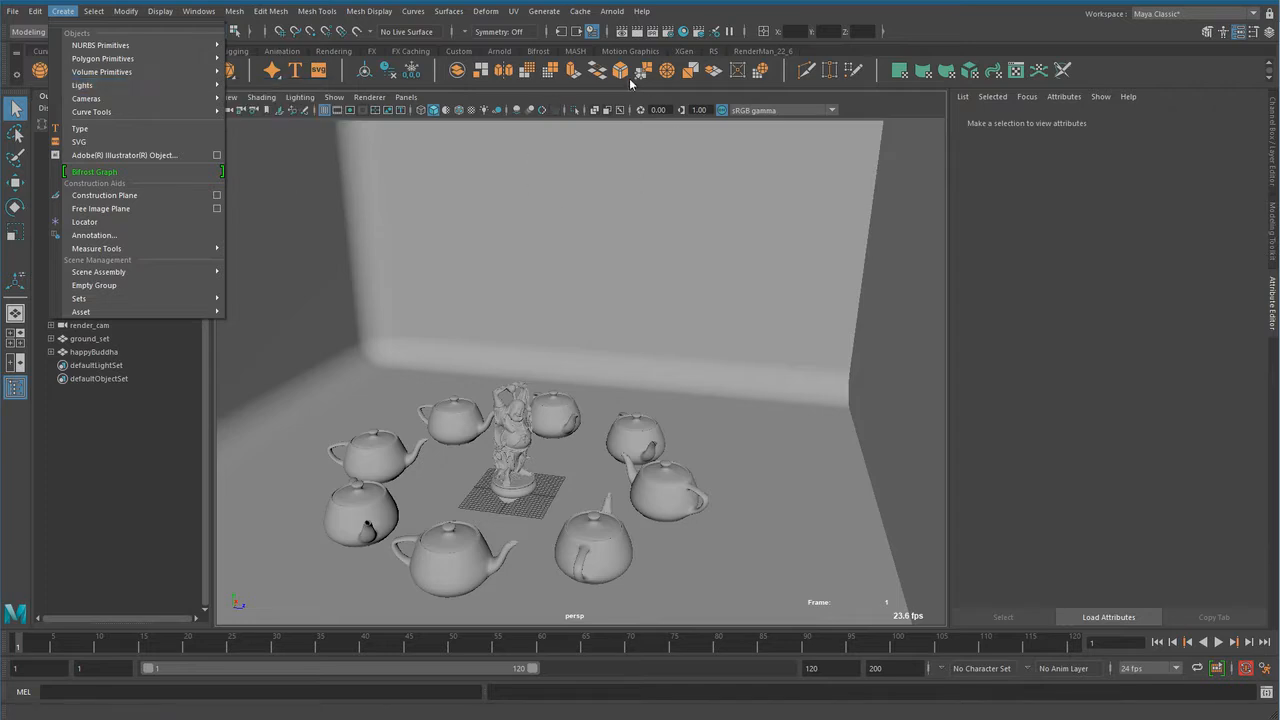
left_click(620, 18)
mouse_move(668, 83)
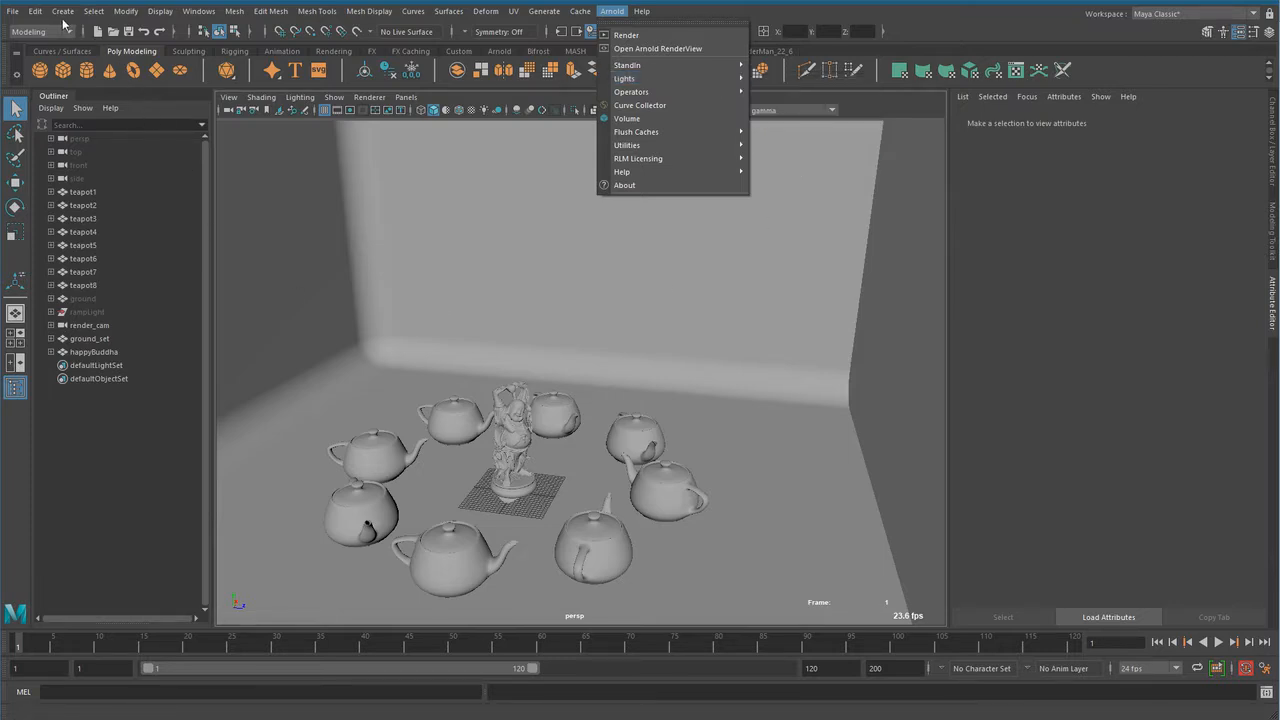
mouse_move(63, 12)
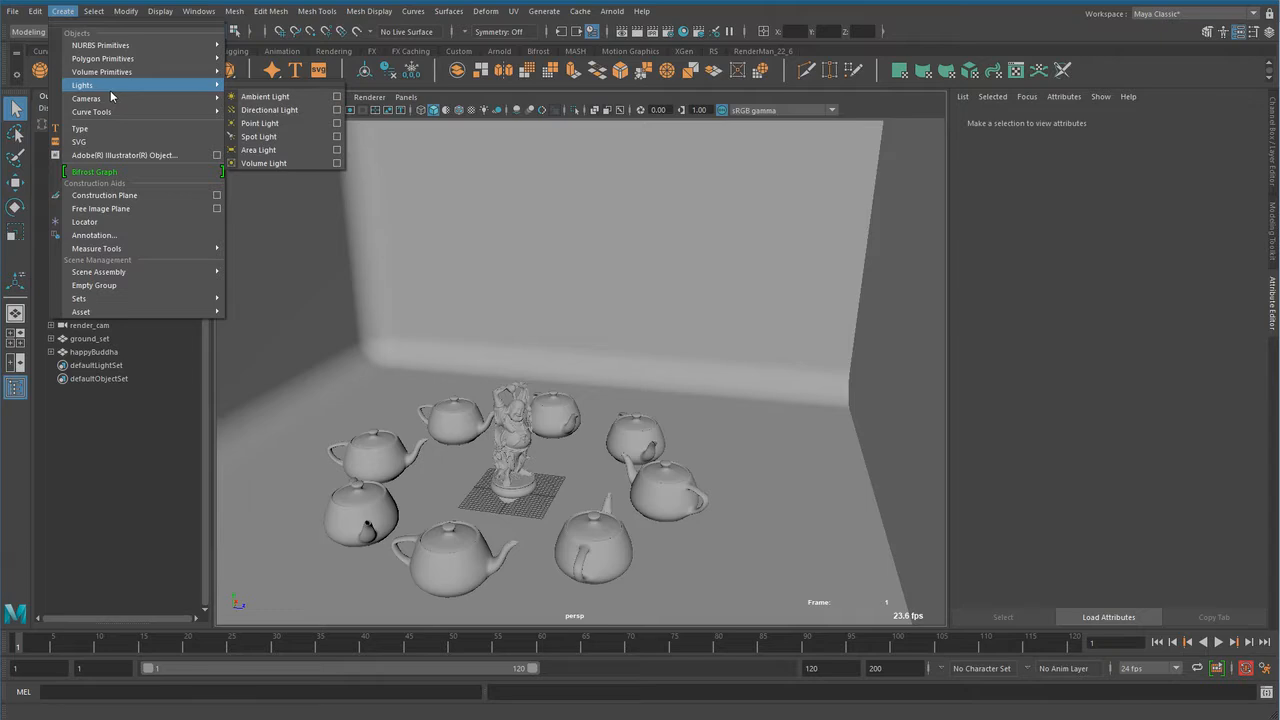
left_click(295, 89)
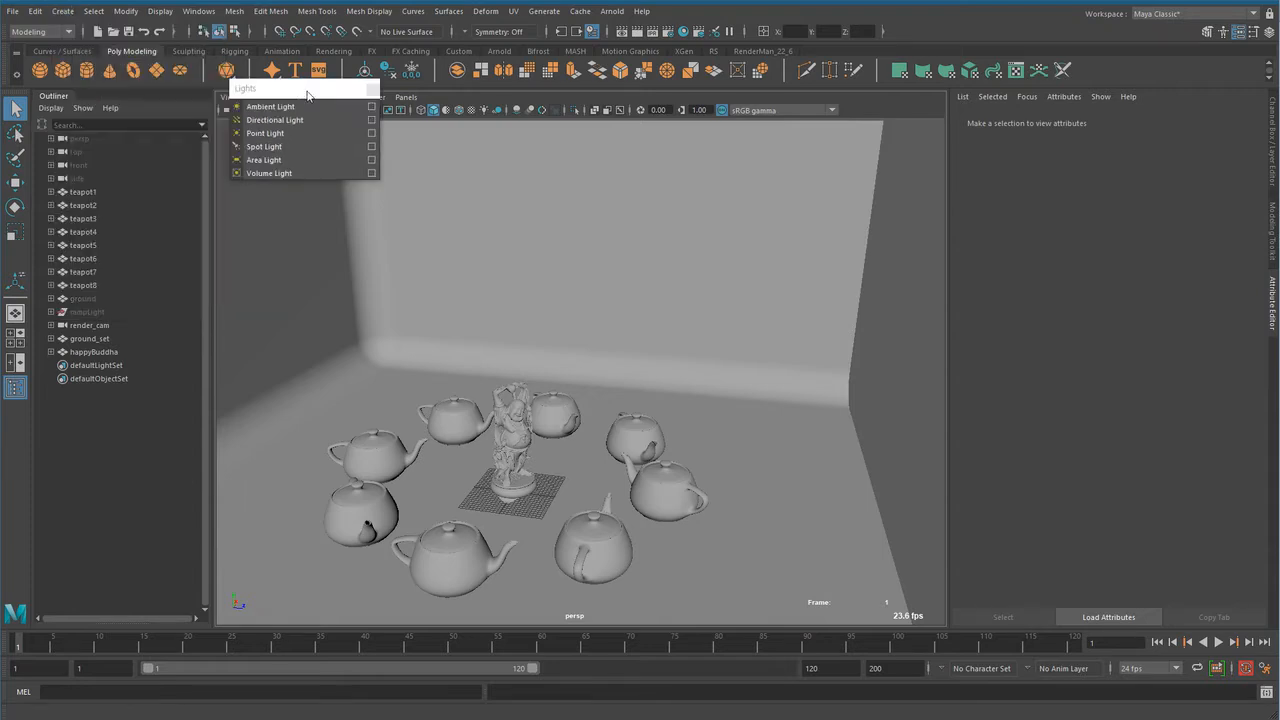
left_click_drag(309, 90, 353, 186)
Choose Arnold Renderer as the renderer in the render settings.
left_click(668, 31)
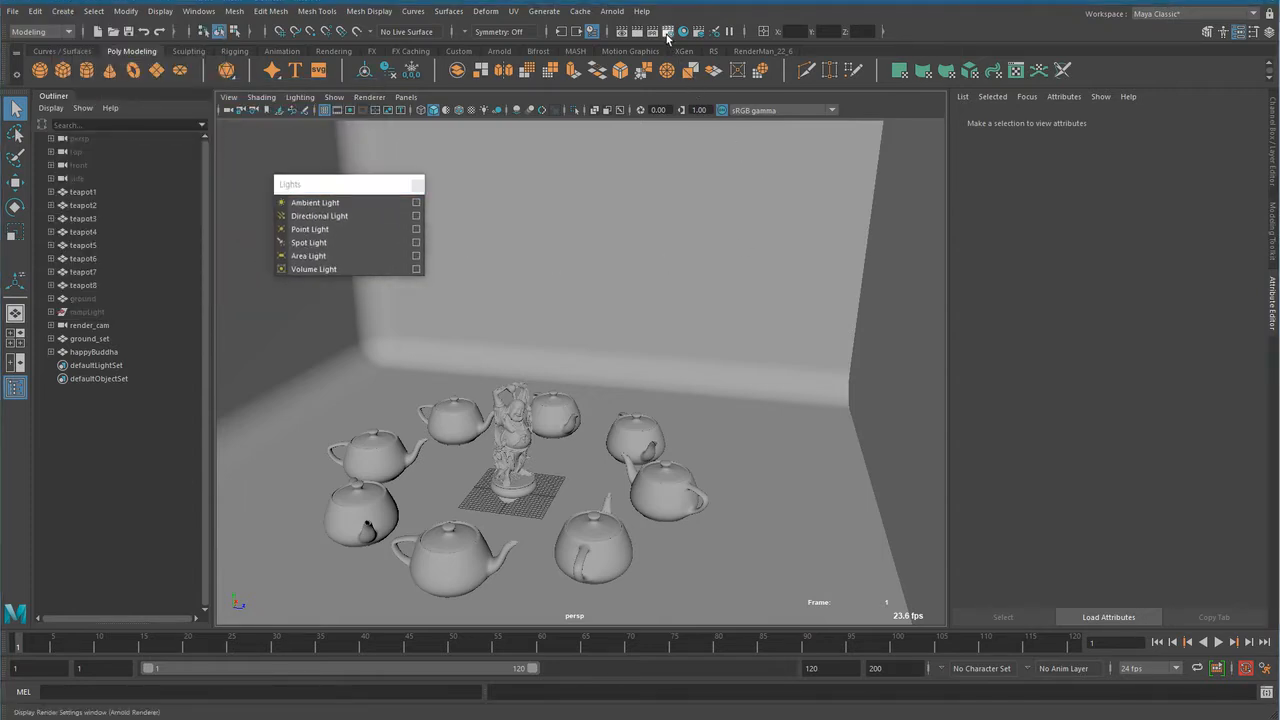
left_click(748, 199)
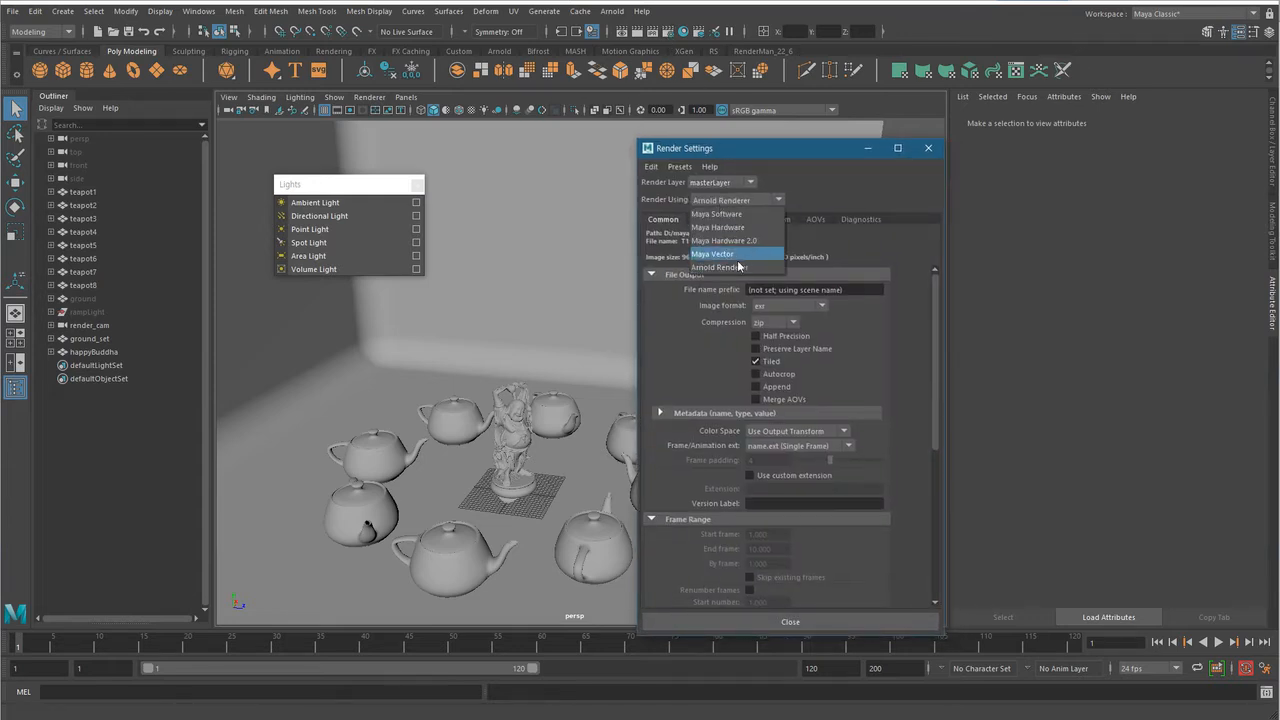
left_click(697, 268)
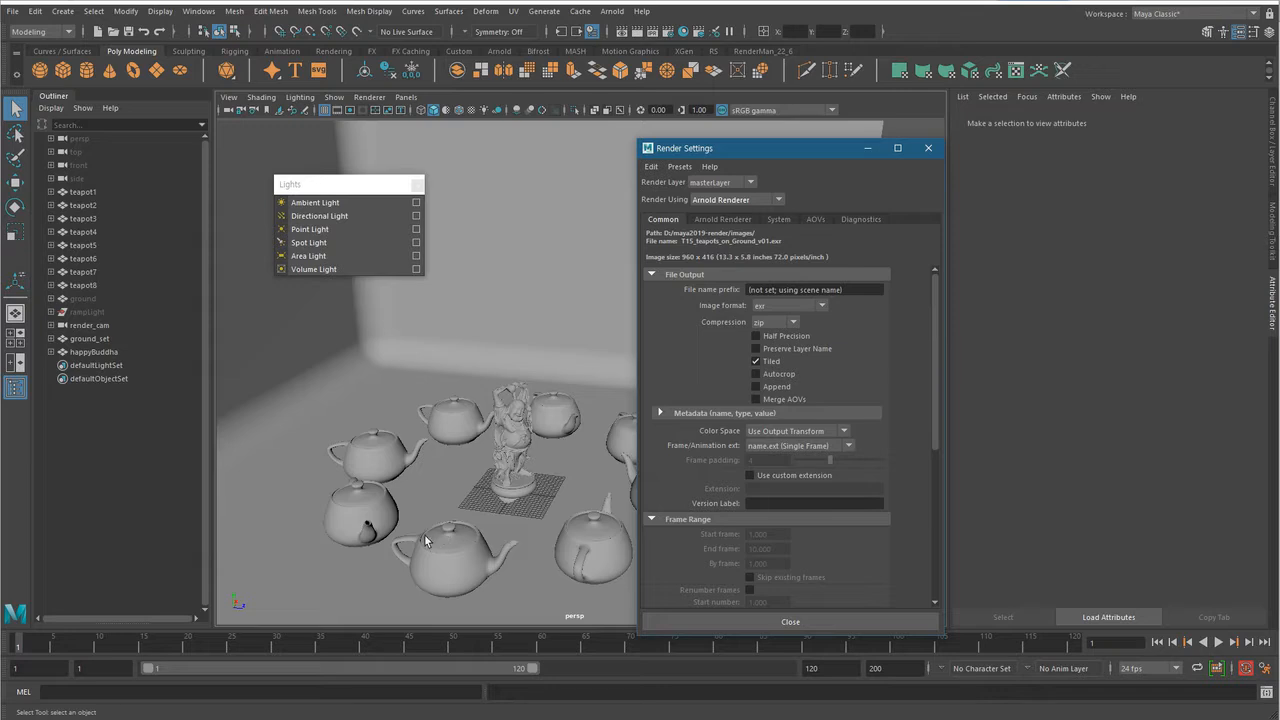
left_click(783, 622)
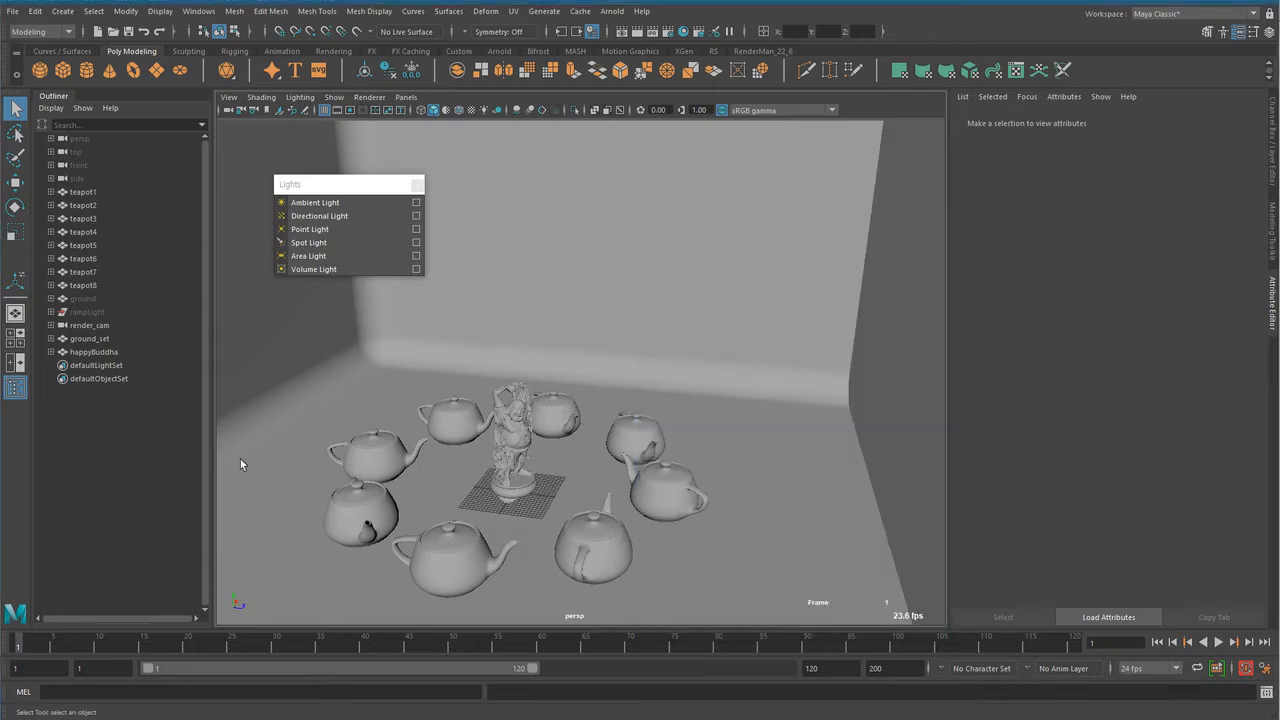
Create an area light and raise it about 45 units, above the statue.
left_click_drag(287, 186, 297, 186)
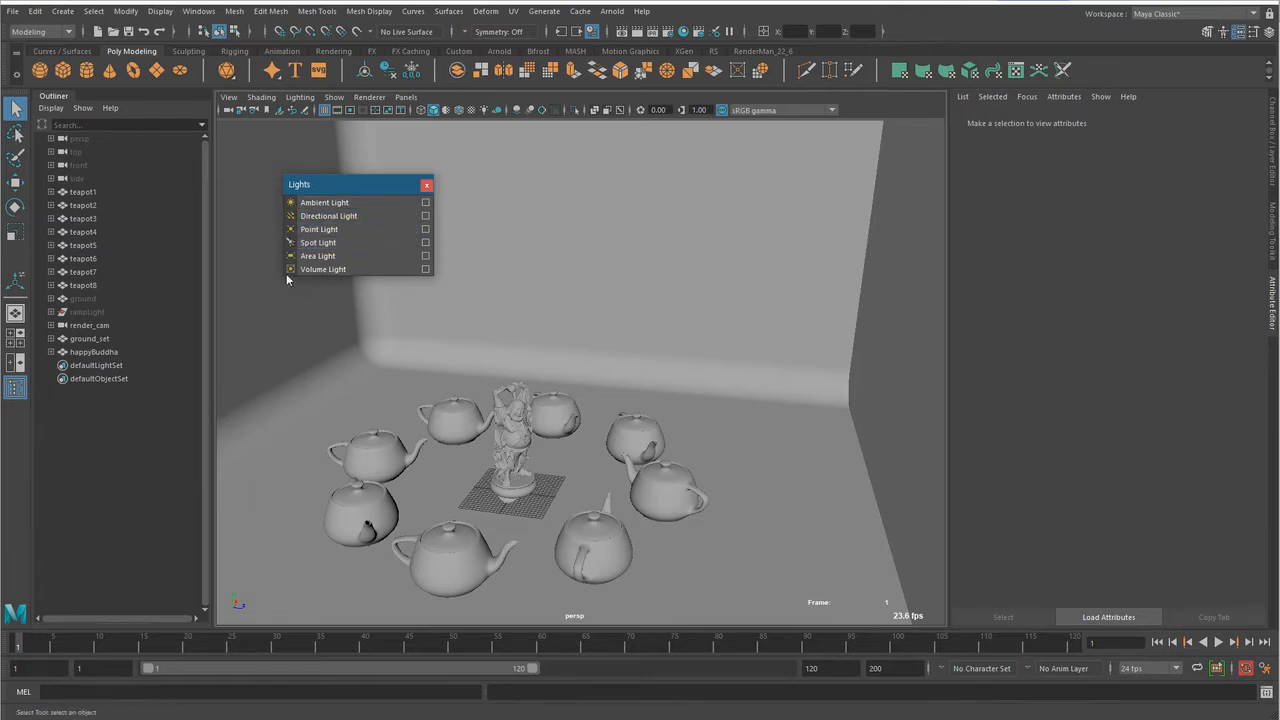
left_click(334, 258)
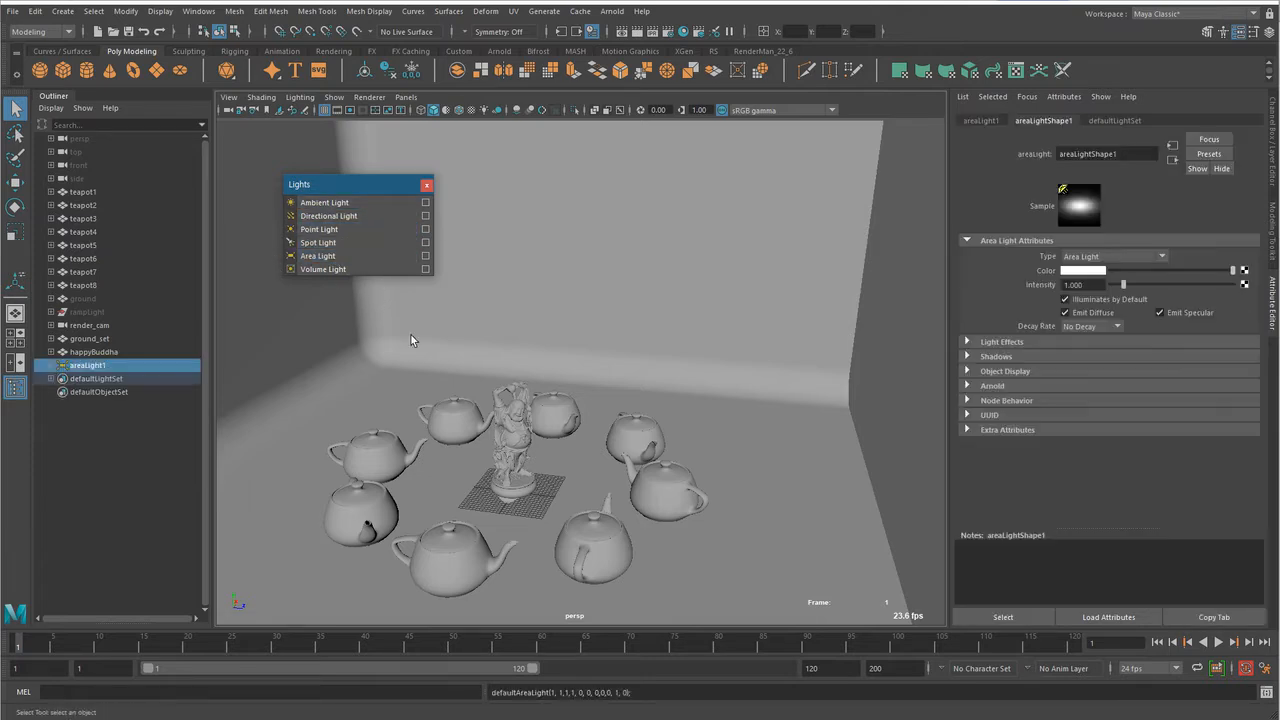
middle_click_drag(512, 520, 561, 506, "alt")
key("w")
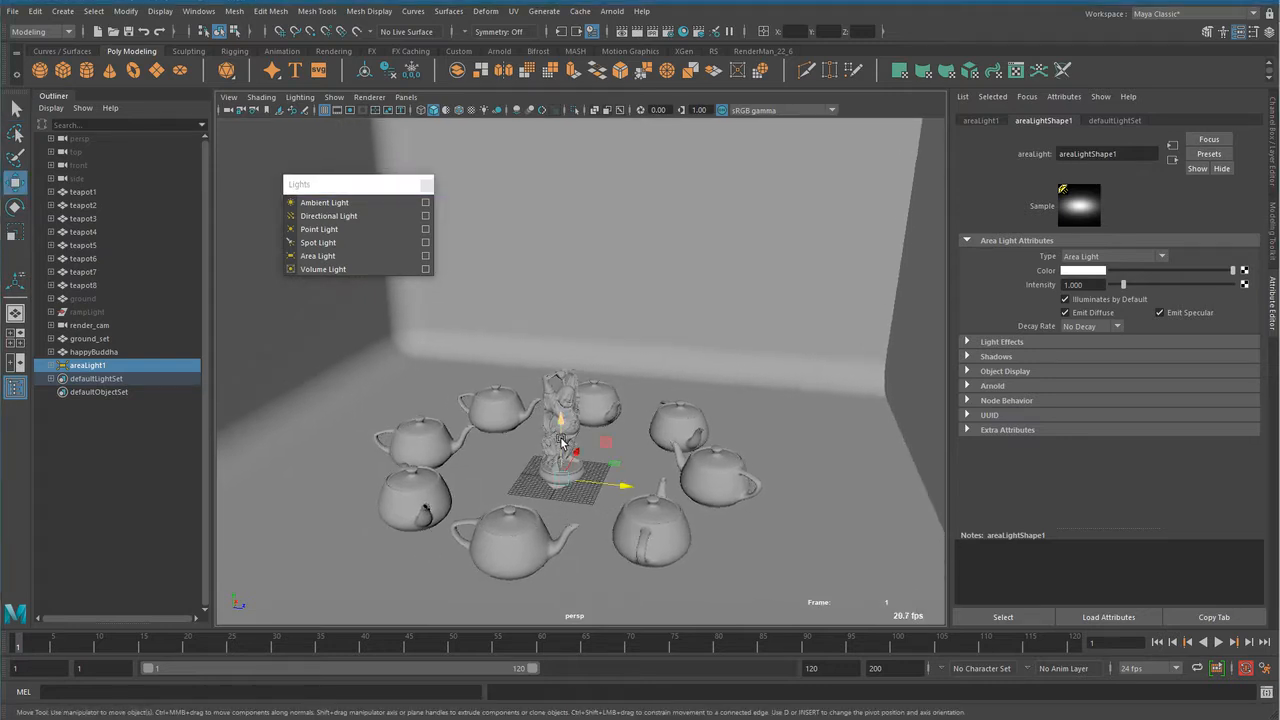
left_click_drag(561, 432, 561, 275)
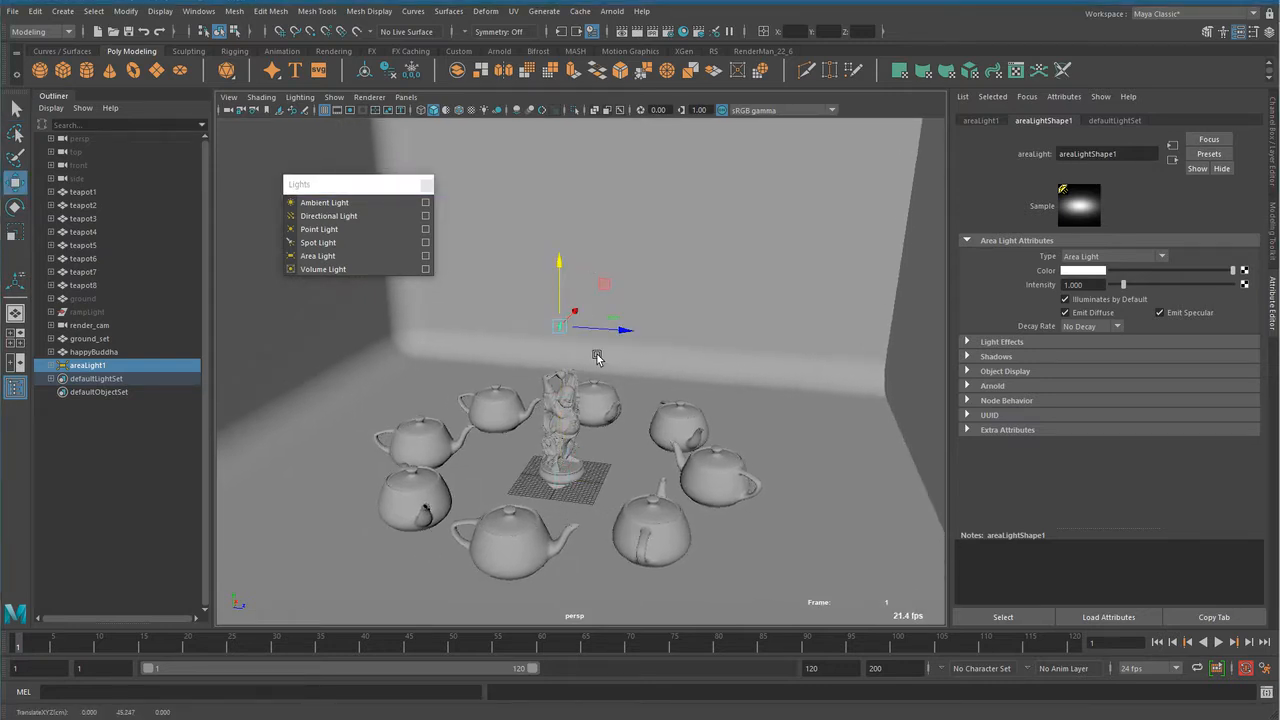
key("f")
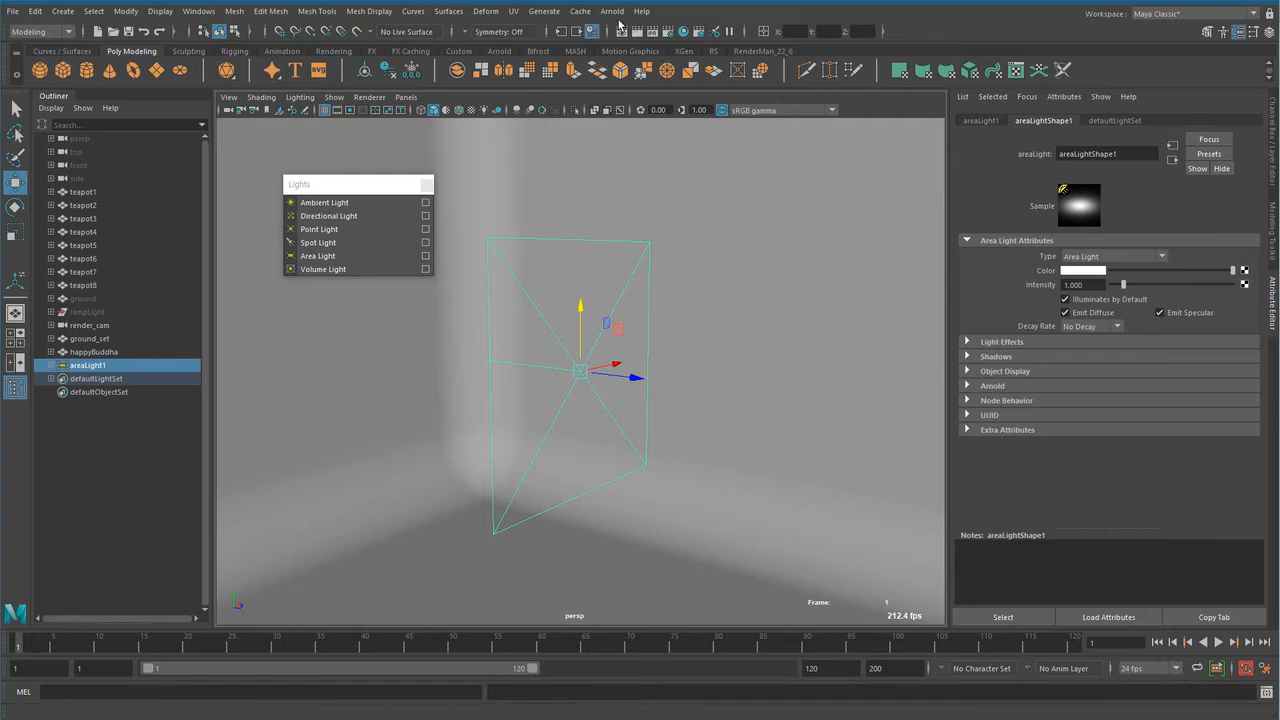
Examine the area light's direction, its intensity, and its Arnold exposure, samples, normalize, spread and visibility attributes.
left_click(612, 12)
mouse_move(707, 87)
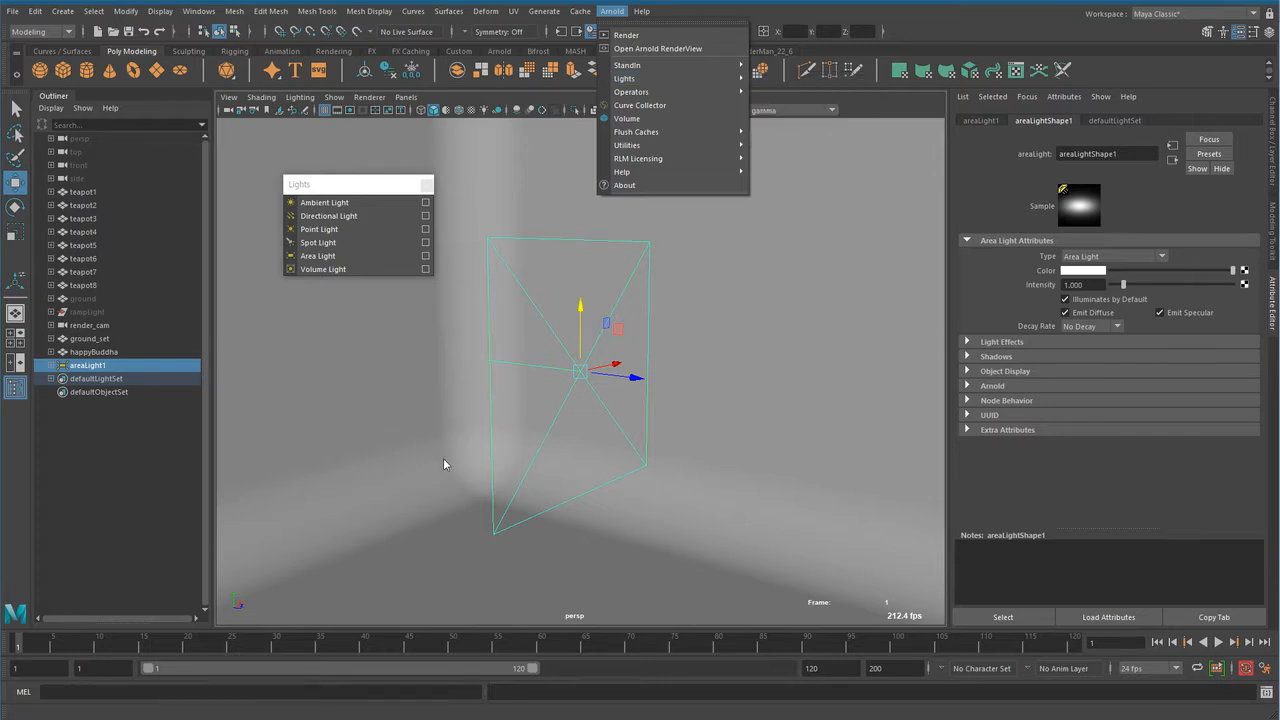
left_click_drag(443, 463, 584, 438, "alt")
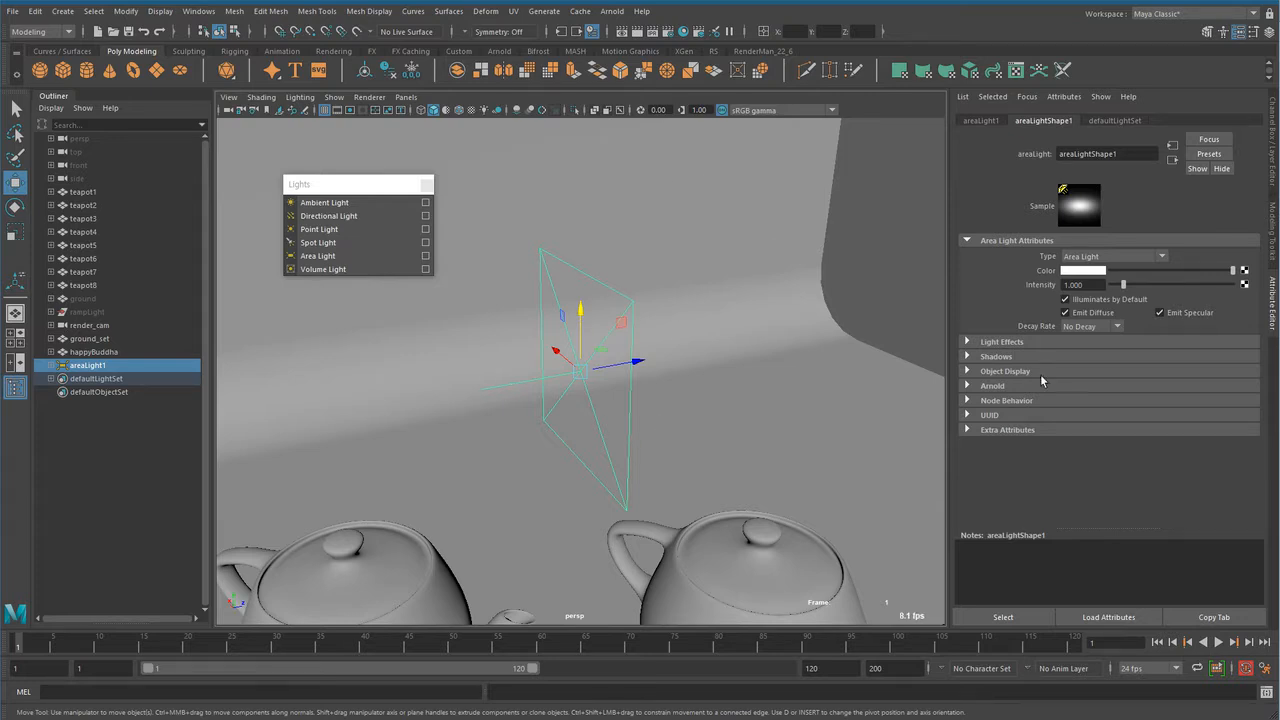
double_click(1085, 286)
left_click(968, 387)
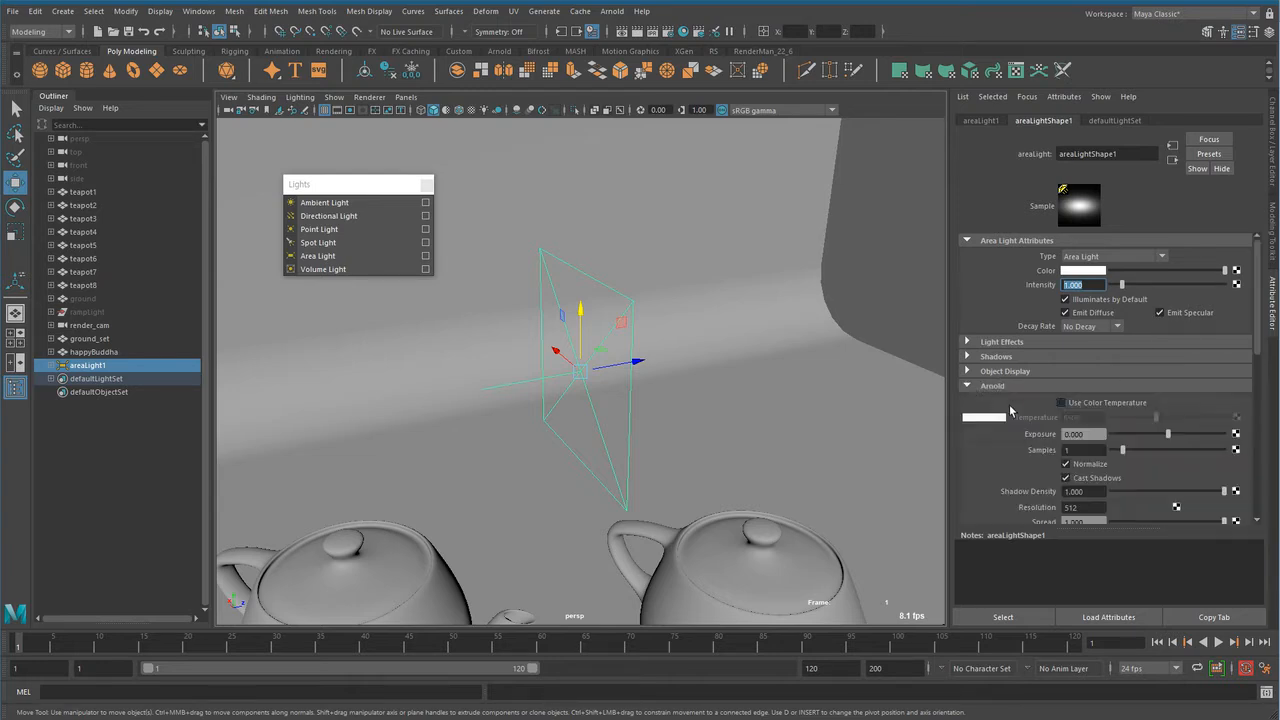
scroll(1259, 335, "down", 3)
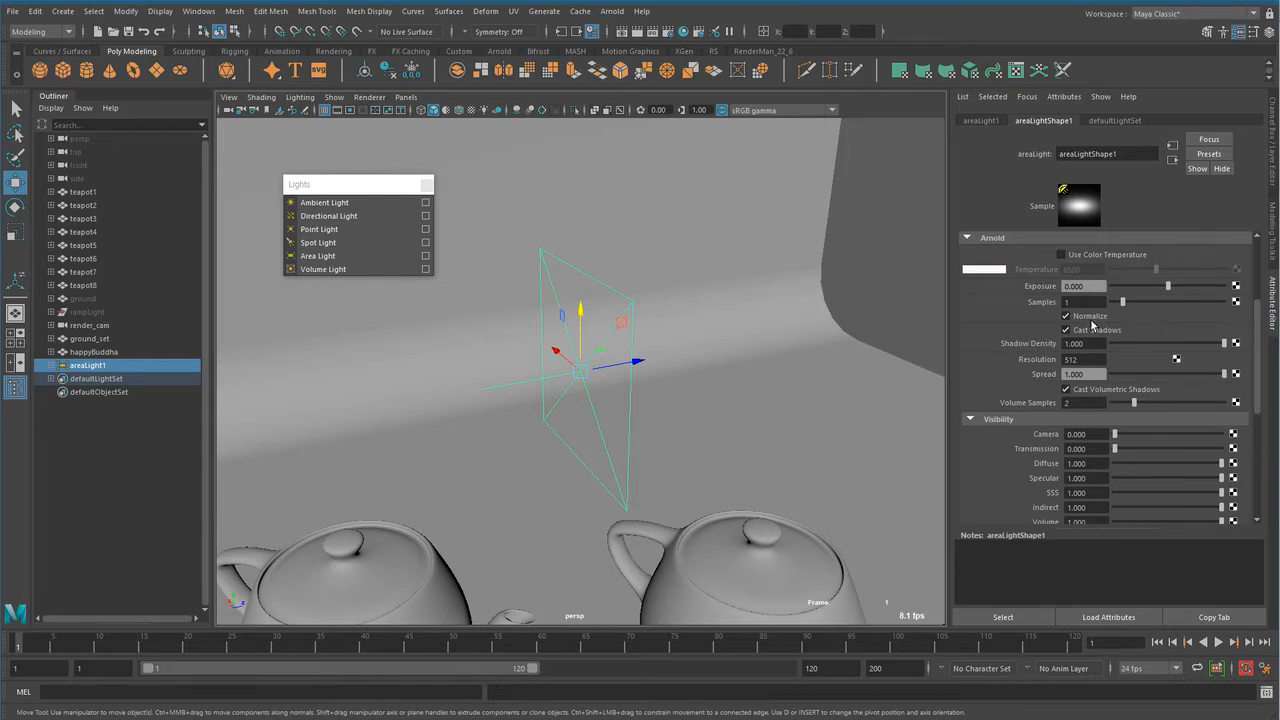
scroll(560, 460, "down", 1)
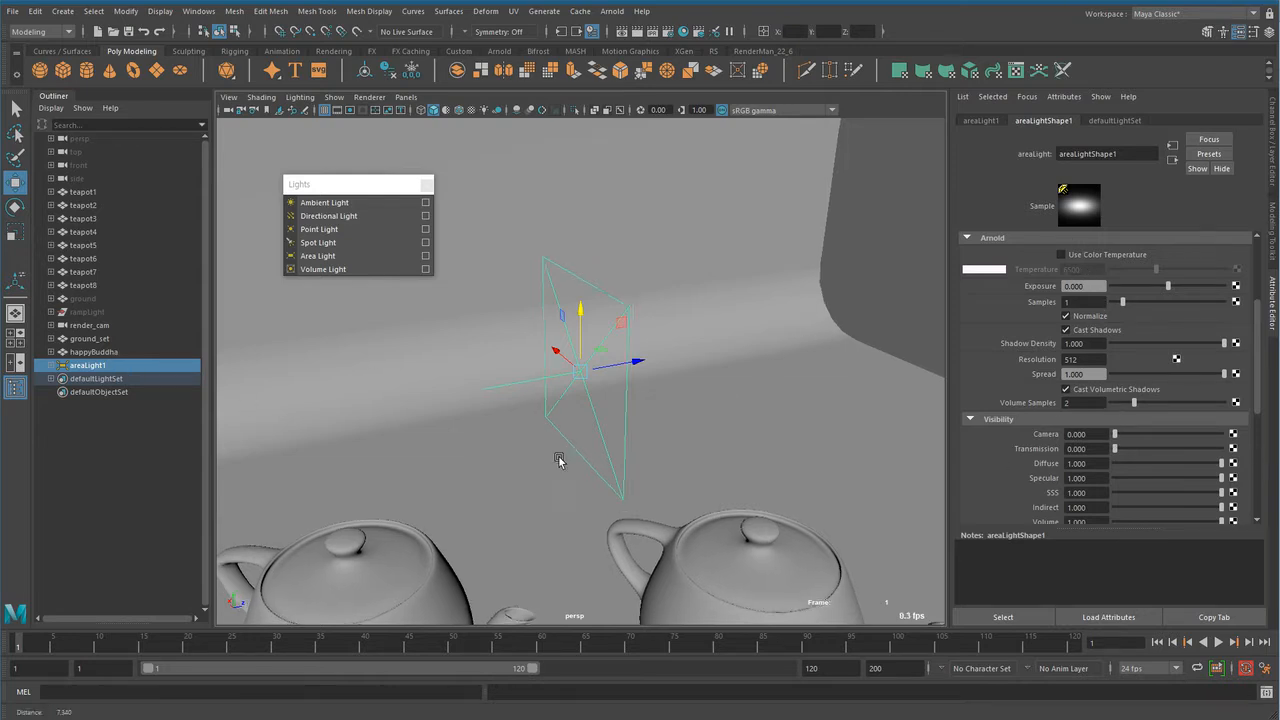
Delete the area light from the scene.
key("Delete")
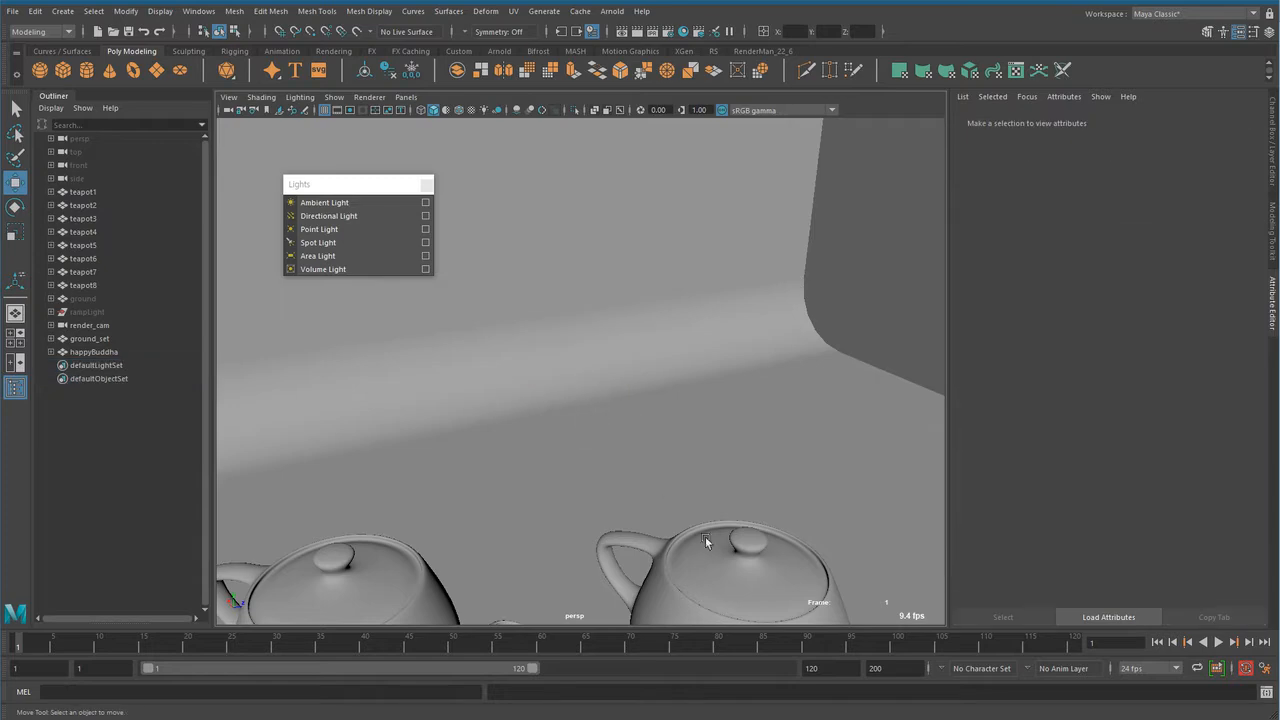
scroll(836, 450, "down", 4)
left_click_drag(834, 417, 708, 559, "alt")
scroll(548, 486, "down", 4)
scroll(708, 559, "up", 4)
middle_click_drag(708, 559, 703, 462, "alt")
left_click_drag(703, 462, 566, 497, "alt")
scroll(520, 489, "down", 2)
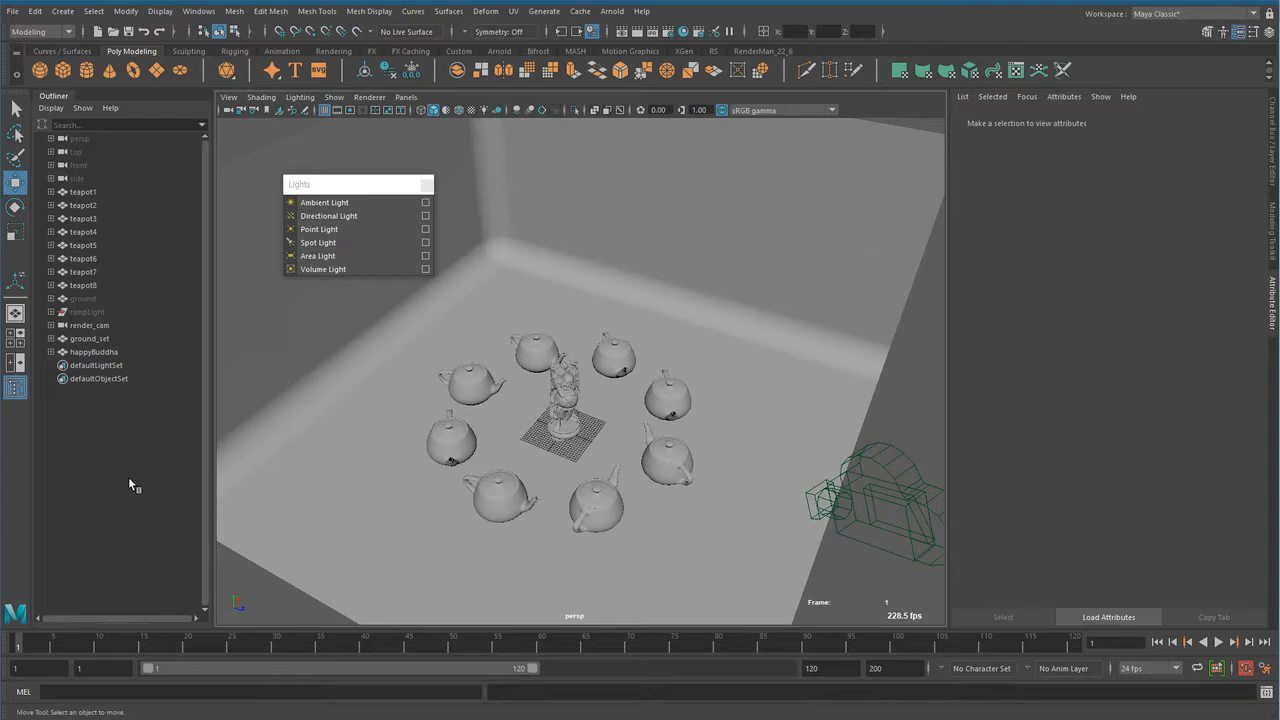
Create a directional light and raise it about 42 units, above the statue.
left_click(346, 216)
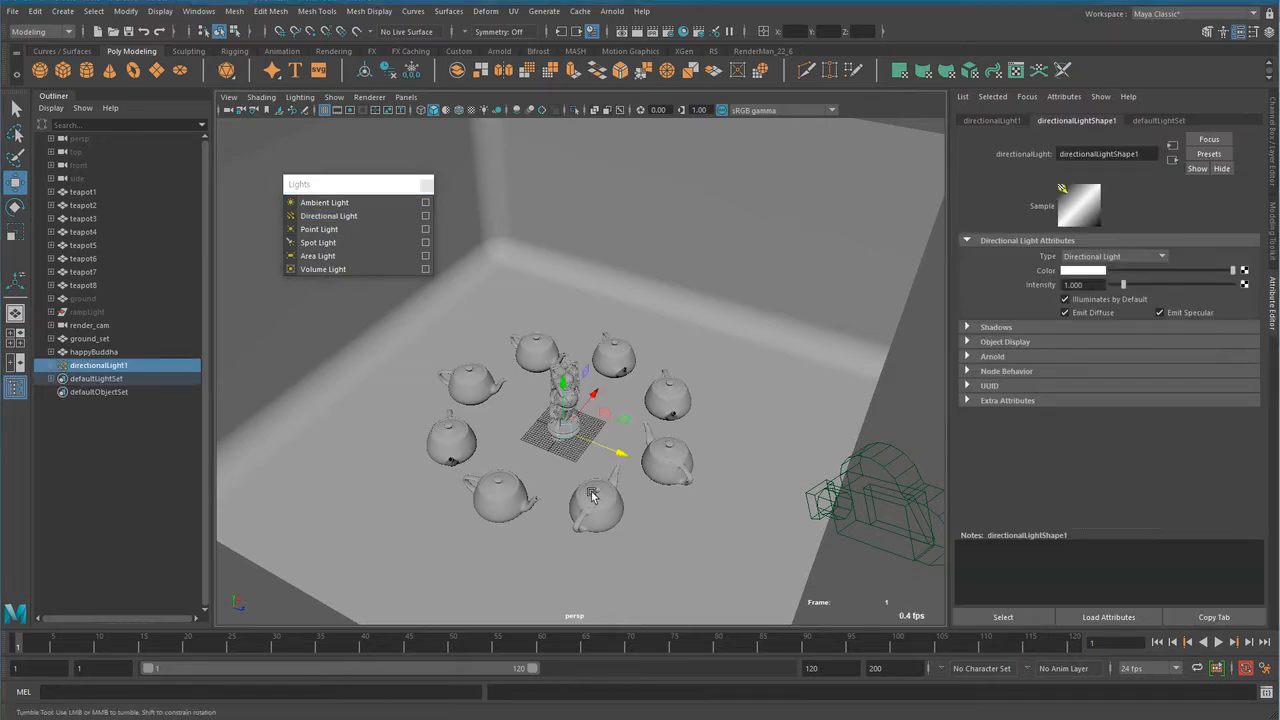
left_click_drag(653, 482, 614, 263, "alt")
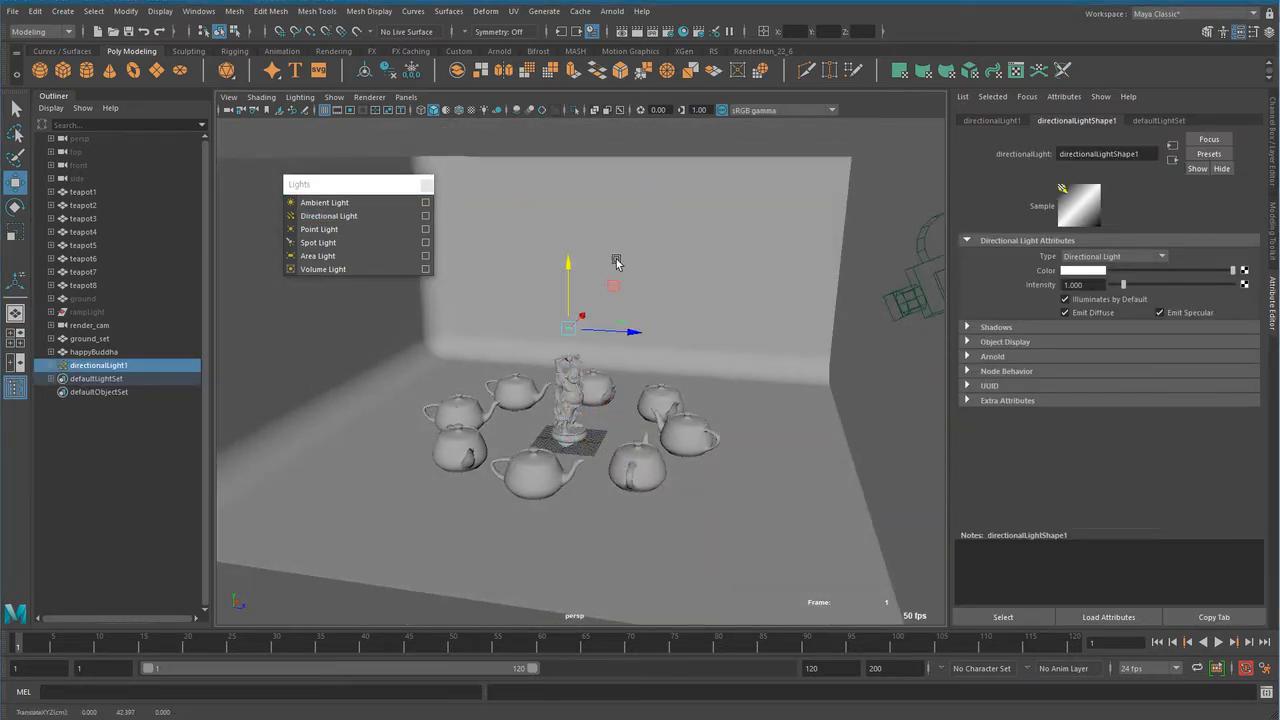
key("f")
Scale the directional light's icon up uniformly by a factor of about 41.
left_click_drag(647, 453, 606, 463, "alt")
mouse_move(606, 463)
middle_mouse_down("alt")
mouse_move(600, 434)
mouse_move(611, 457)
middle_mouse_up("alt")
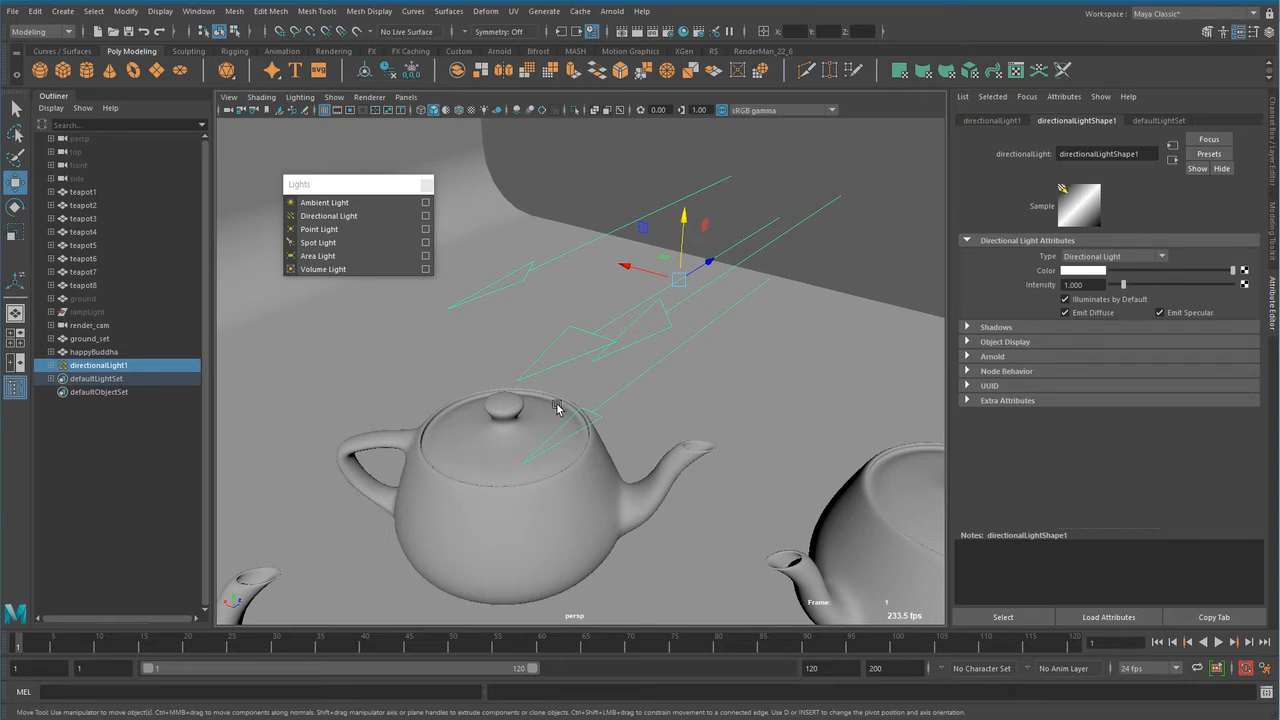
left_click_drag(812, 416, 714, 450, "alt")
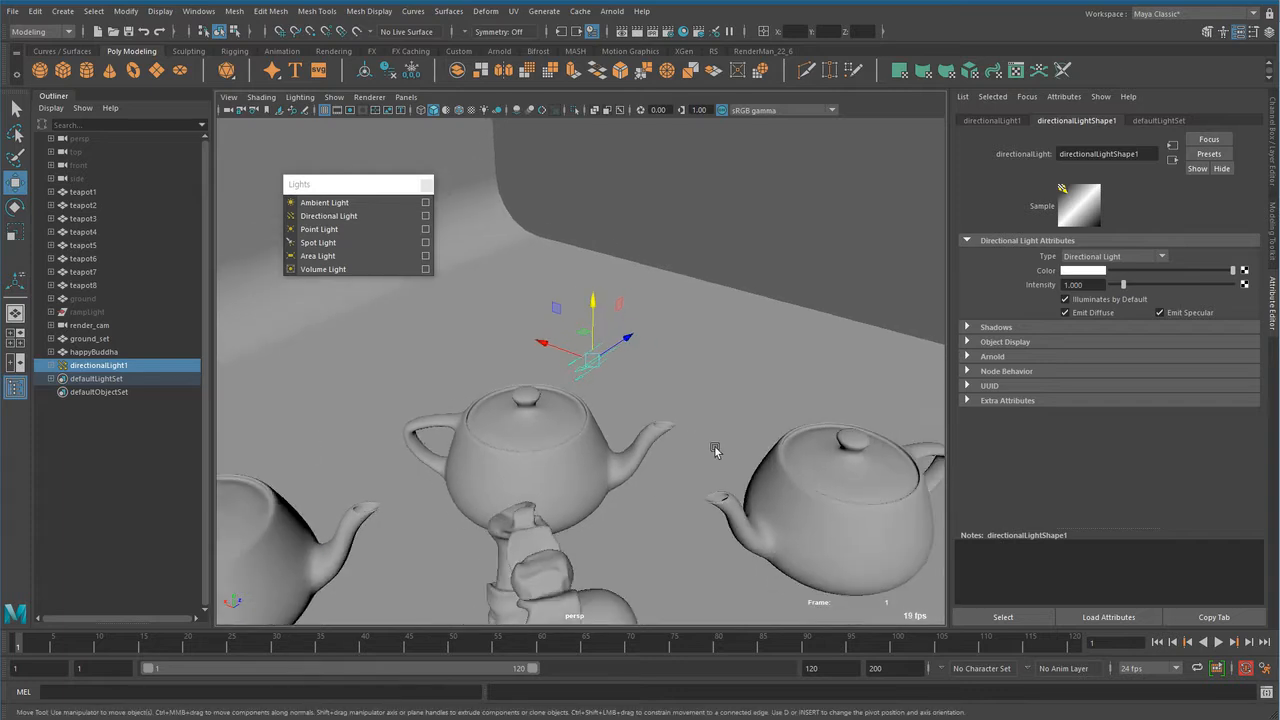
right_click_drag(715, 450, 288, 458, "alt")
left_click_drag(711, 437, 600, 445, "alt")
right_click_drag(600, 445, 302, 457, "alt")
right_click_drag(700, 460, 400, 470, "alt")
left_click_drag(663, 477, 617, 482, "alt")
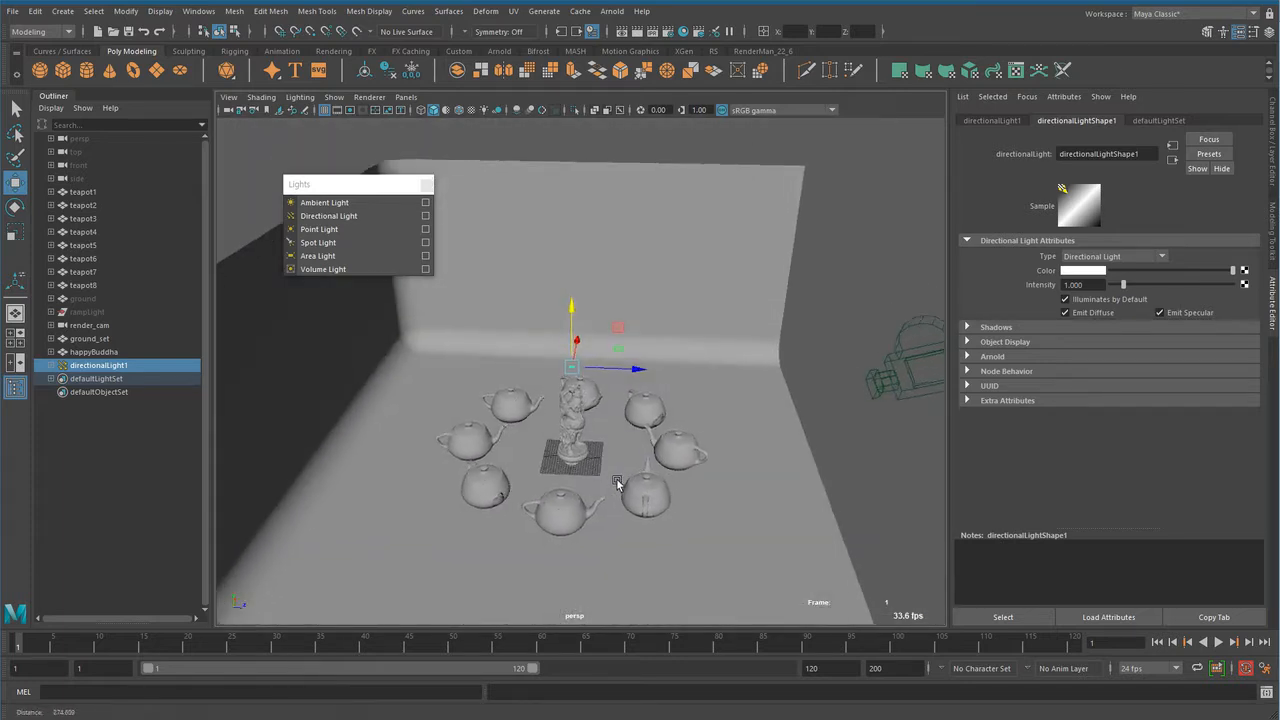
key("r")
left_click_drag(572, 367, 706, 403)
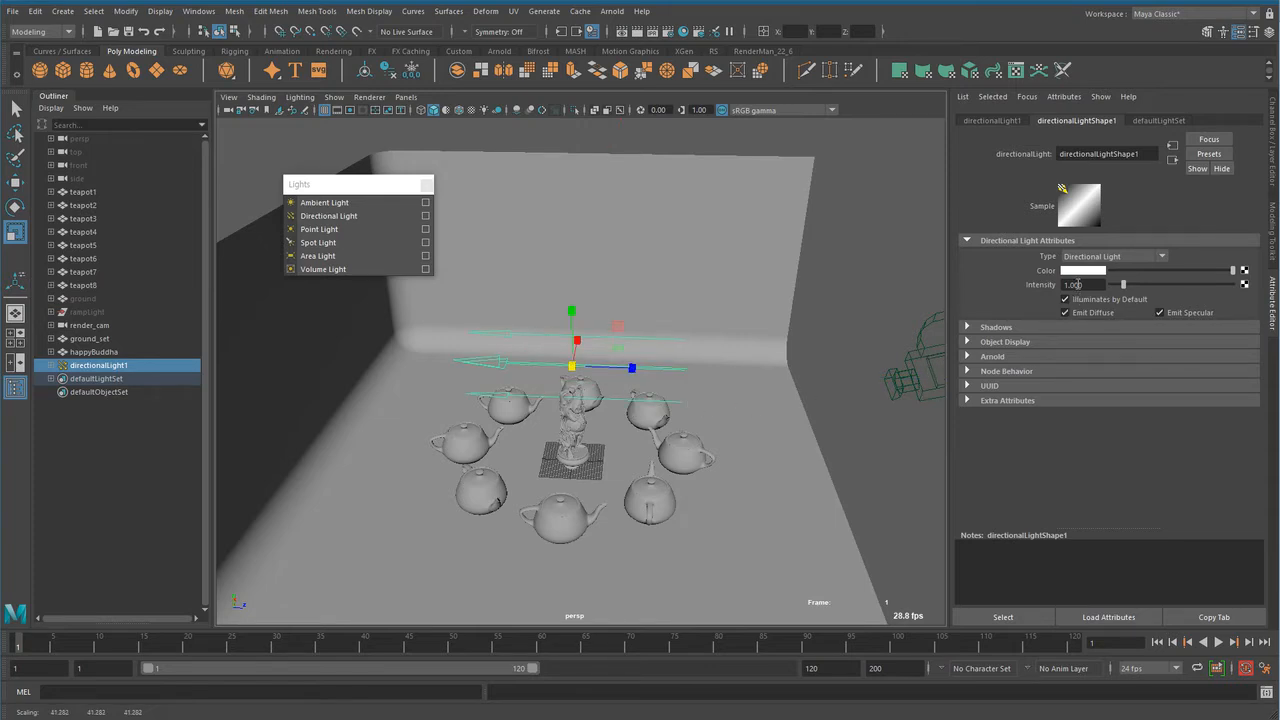
Rotate the directional light so that it points diagonally down at the teapots.
left_click_drag(590, 445, 610, 376, "alt")
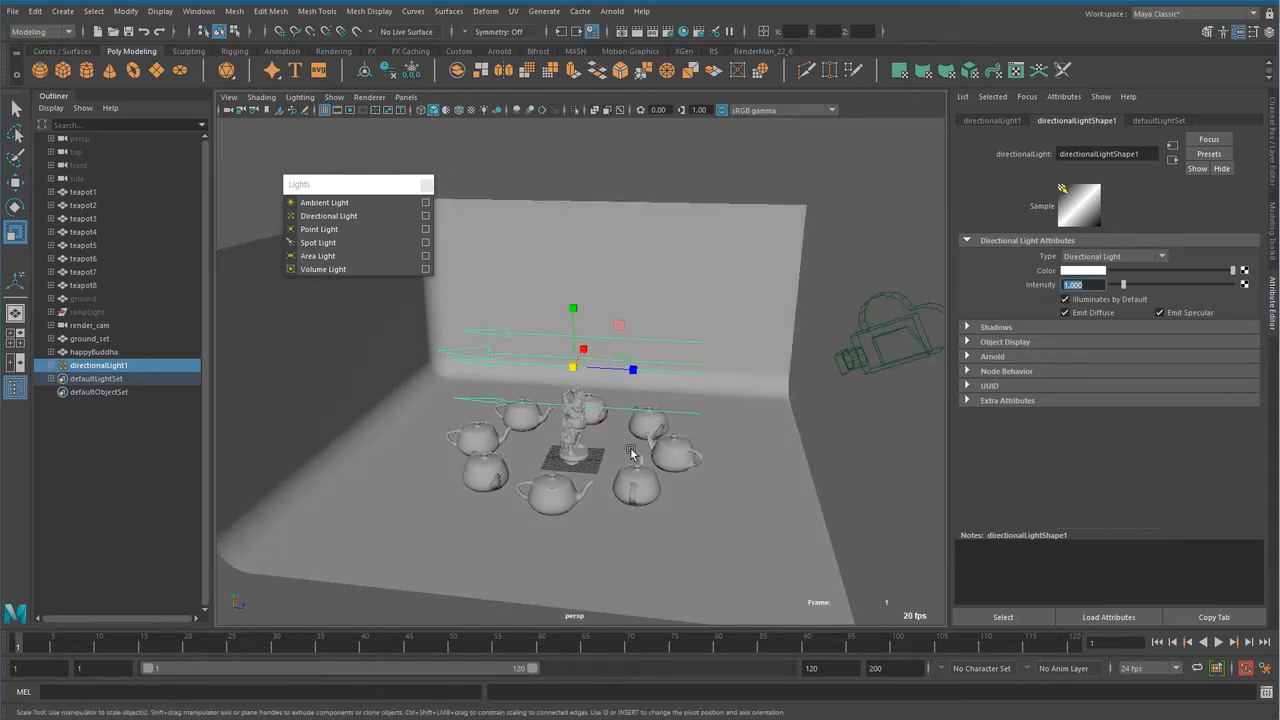
left_click_drag(633, 453, 620, 465, "alt")
key("e")
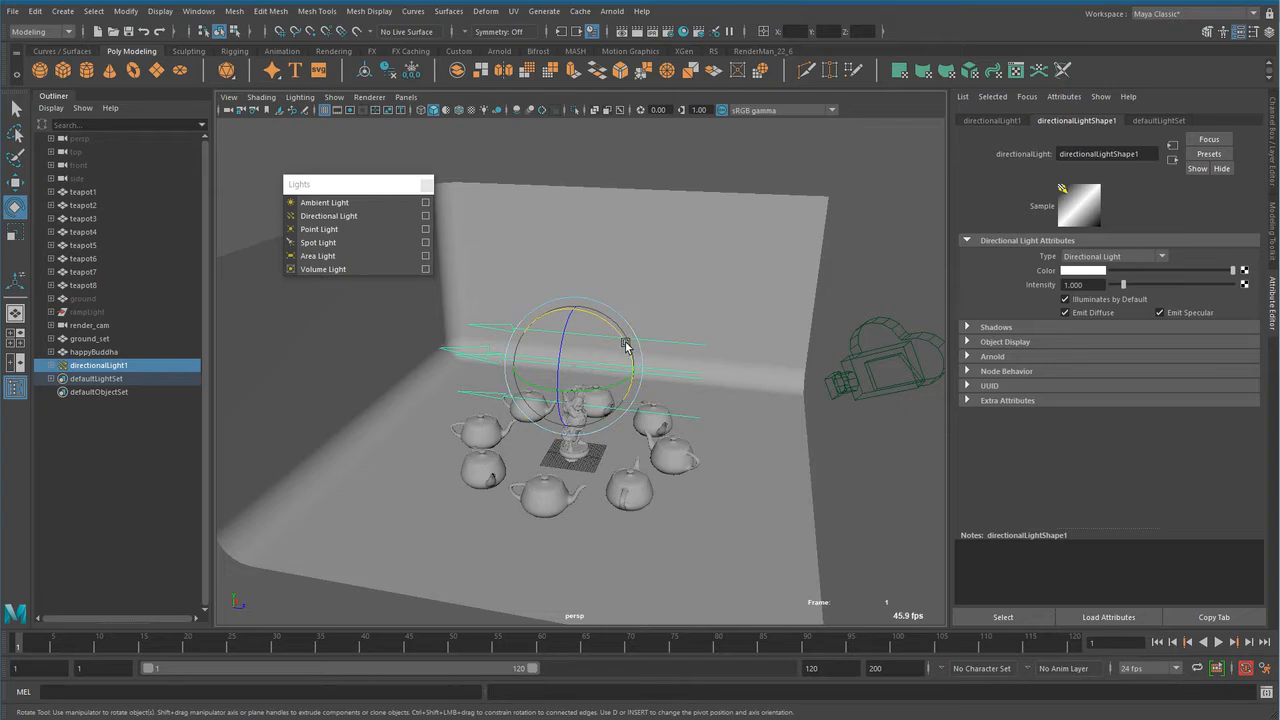
left_click_drag(626, 345, 613, 305)
Render the directionally lit scene through the render_cam camera in the Arnold RenderView.
left_click_drag(574, 486, 488, 463, "alt")
right_click_drag(520, 466, 700, 478, "alt")
middle_click_drag(700, 478, 723, 501, "alt")
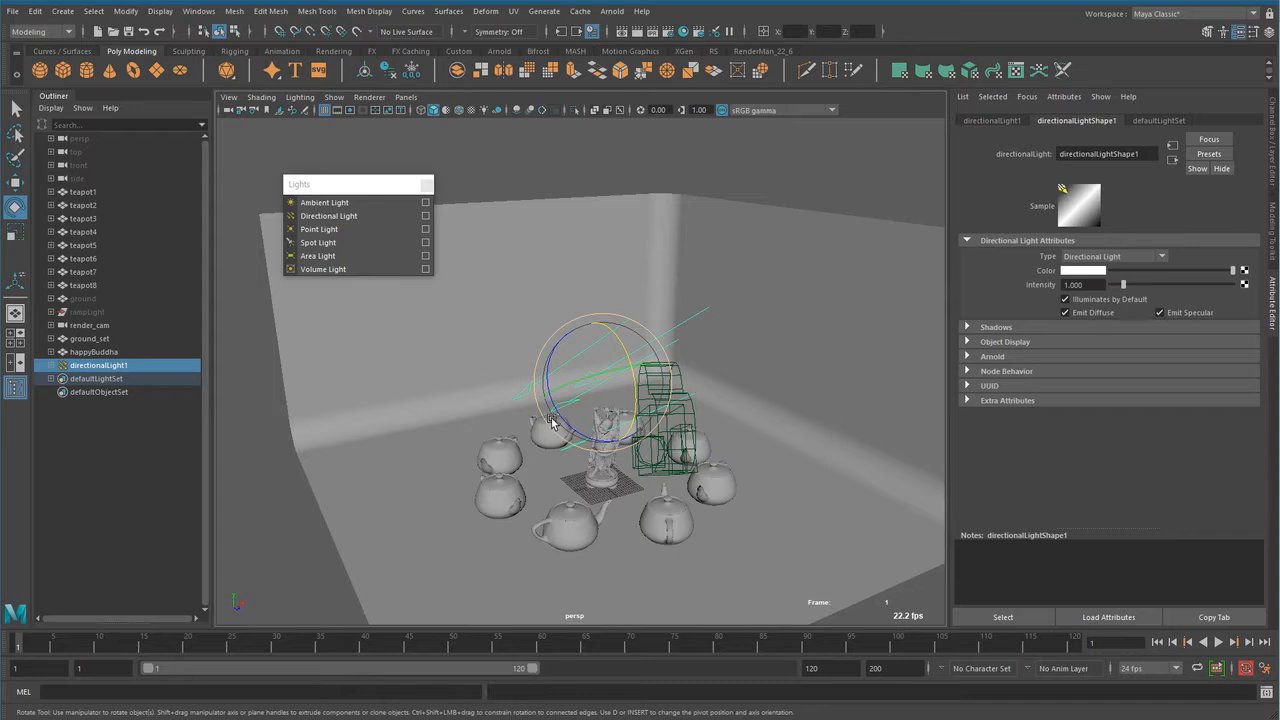
scroll(535, 450, "down", 6)
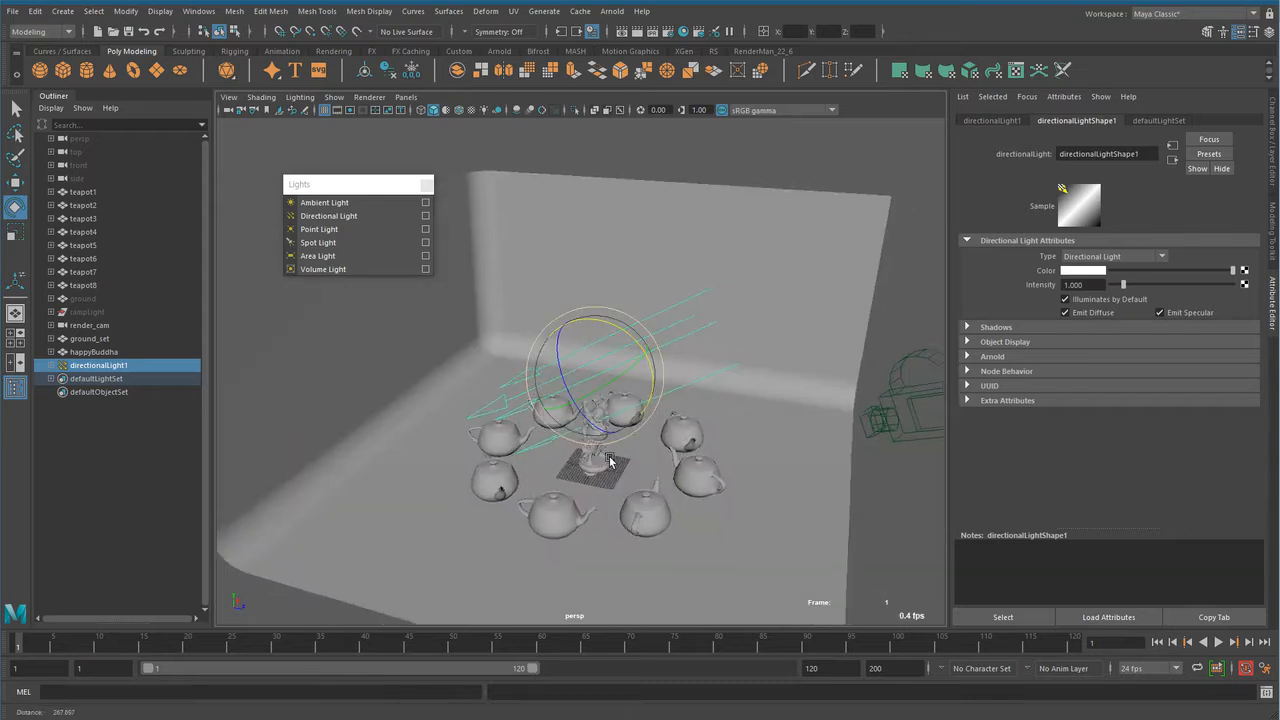
left_click(612, 11)
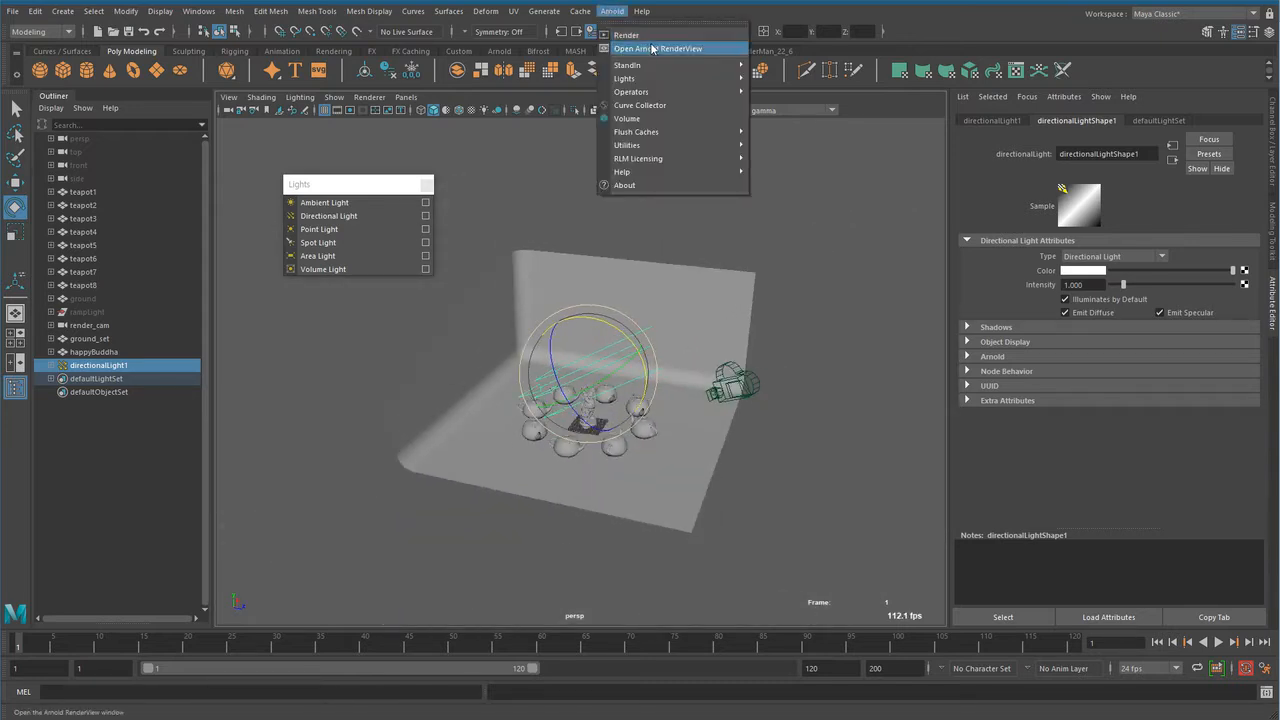
left_click(664, 35)
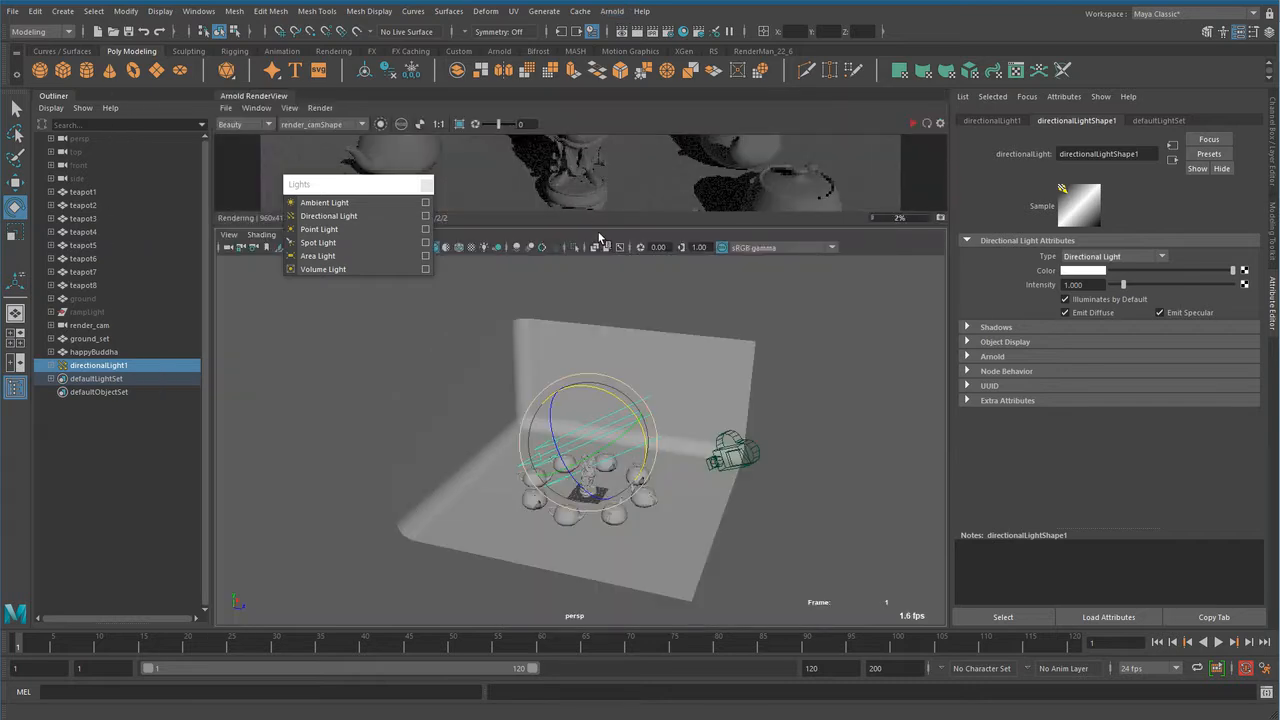
Enlarge the Arnold RenderView above the perspective viewport and move the floating lights list off the render.
left_click_drag(600, 230, 605, 407)
left_click_drag(687, 568, 628, 572, "alt")
left_click_drag(374, 186, 155, 382)
left_click_drag(379, 542, 470, 548, "alt")
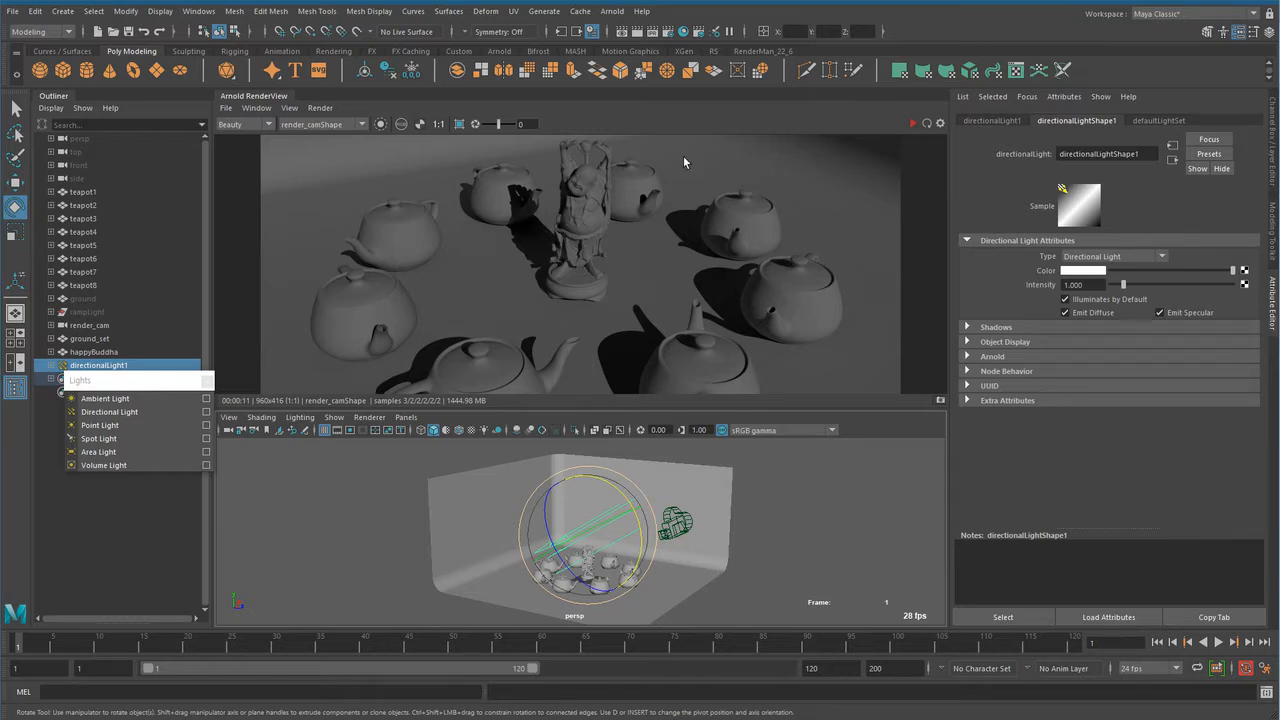
left_click(1088, 286)
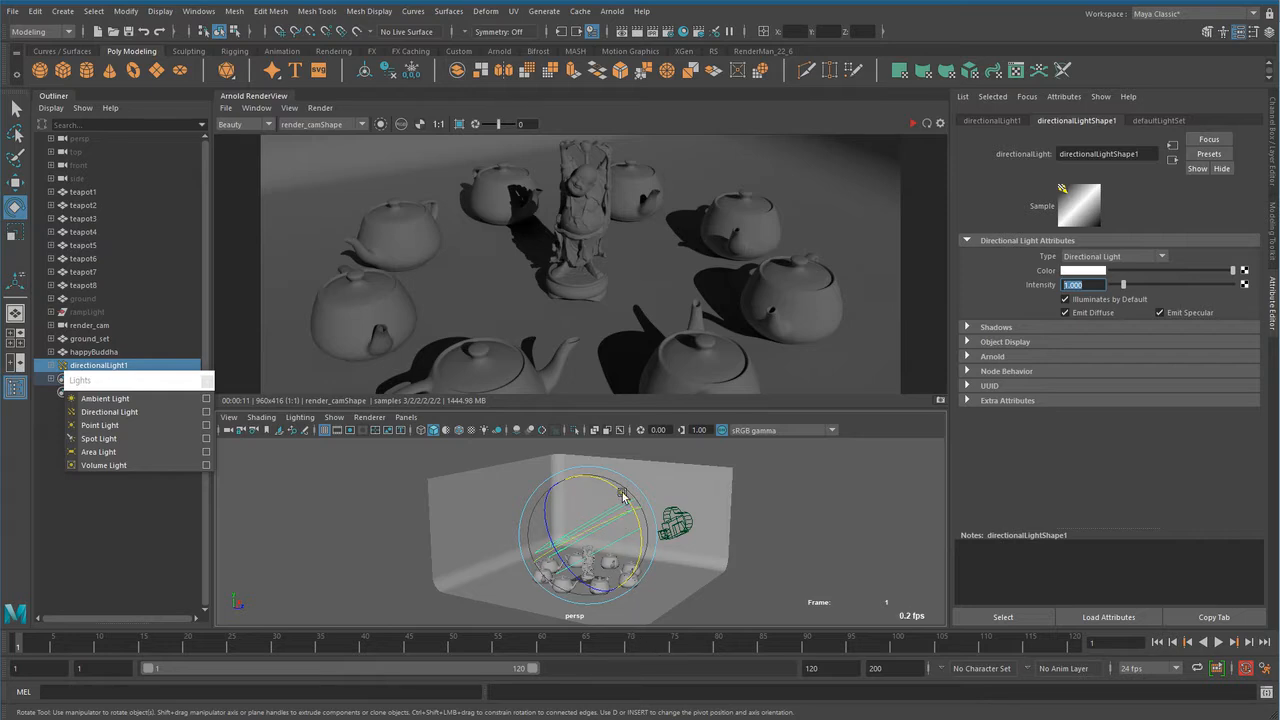
left_click_drag(689, 516, 676, 558, "alt")
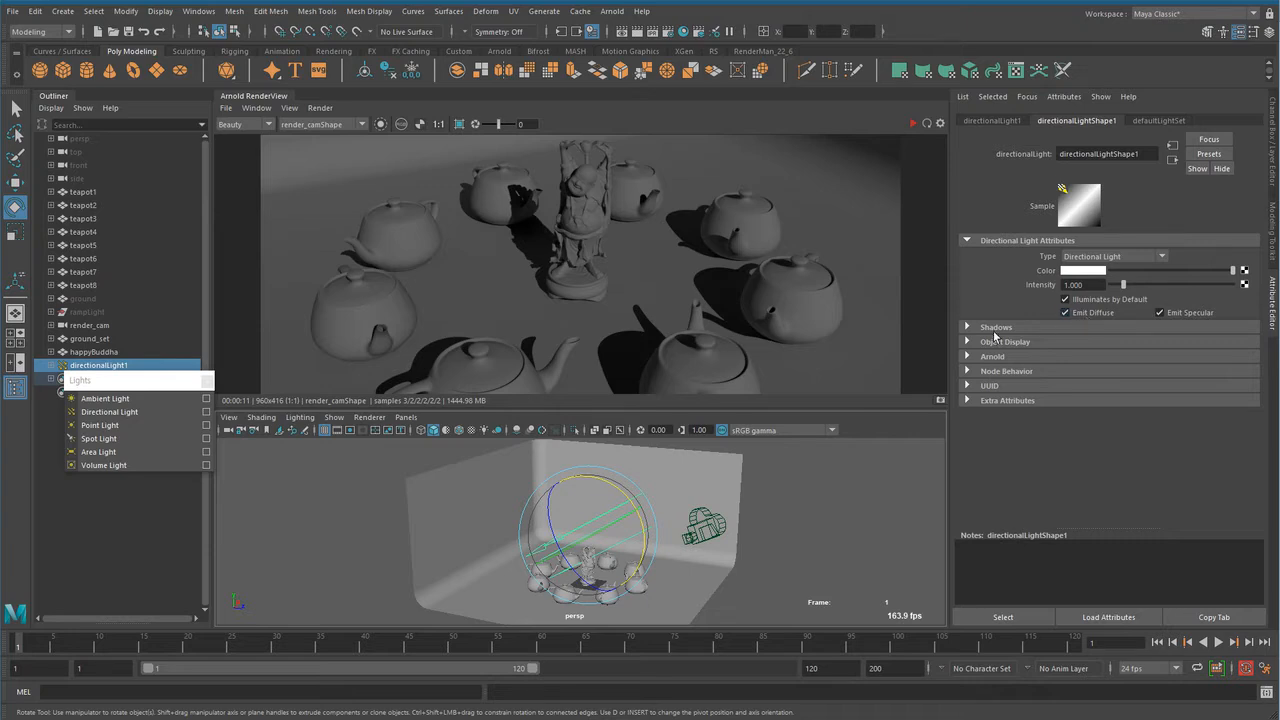
scroll(643, 516, "up", 3)
double_click(1073, 284)
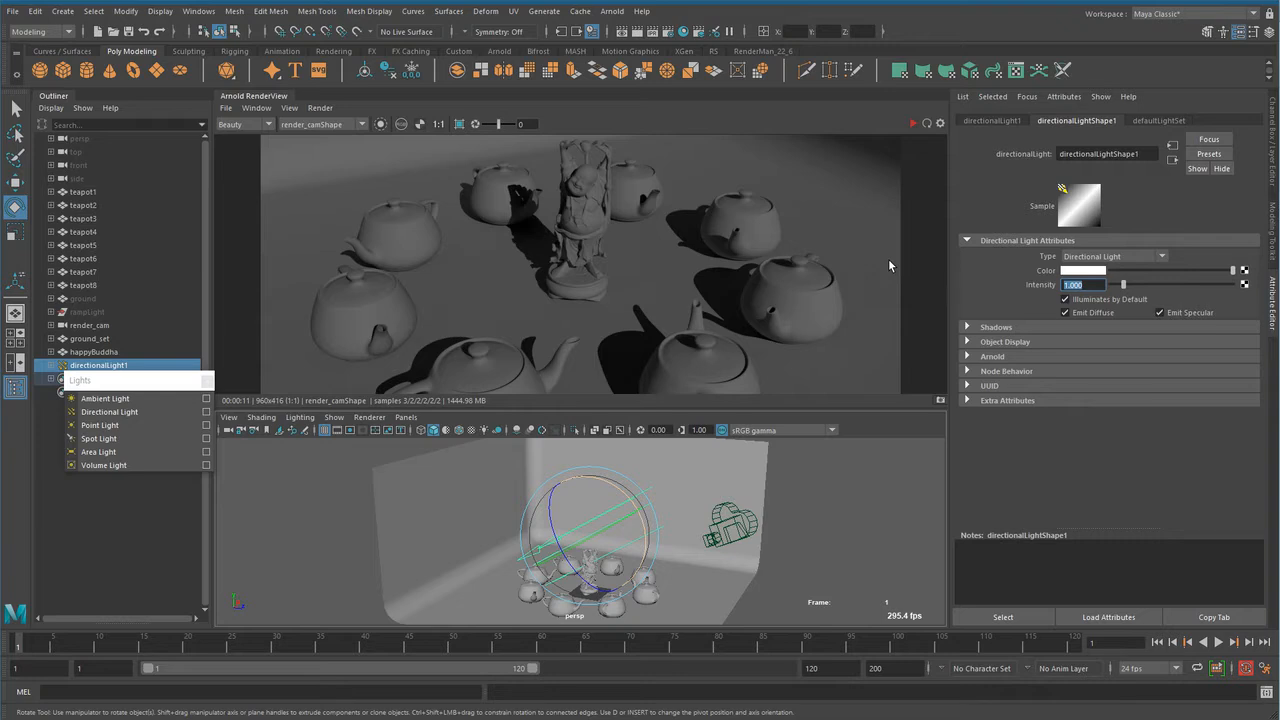
Move the directional light down closer to the statue with the Move tool.
left_click_drag(620, 572, 645, 545, "alt")
key("w")
right_click_drag(603, 541, 634, 560, "alt")
middle_click_drag(634, 560, 614, 591, "alt")
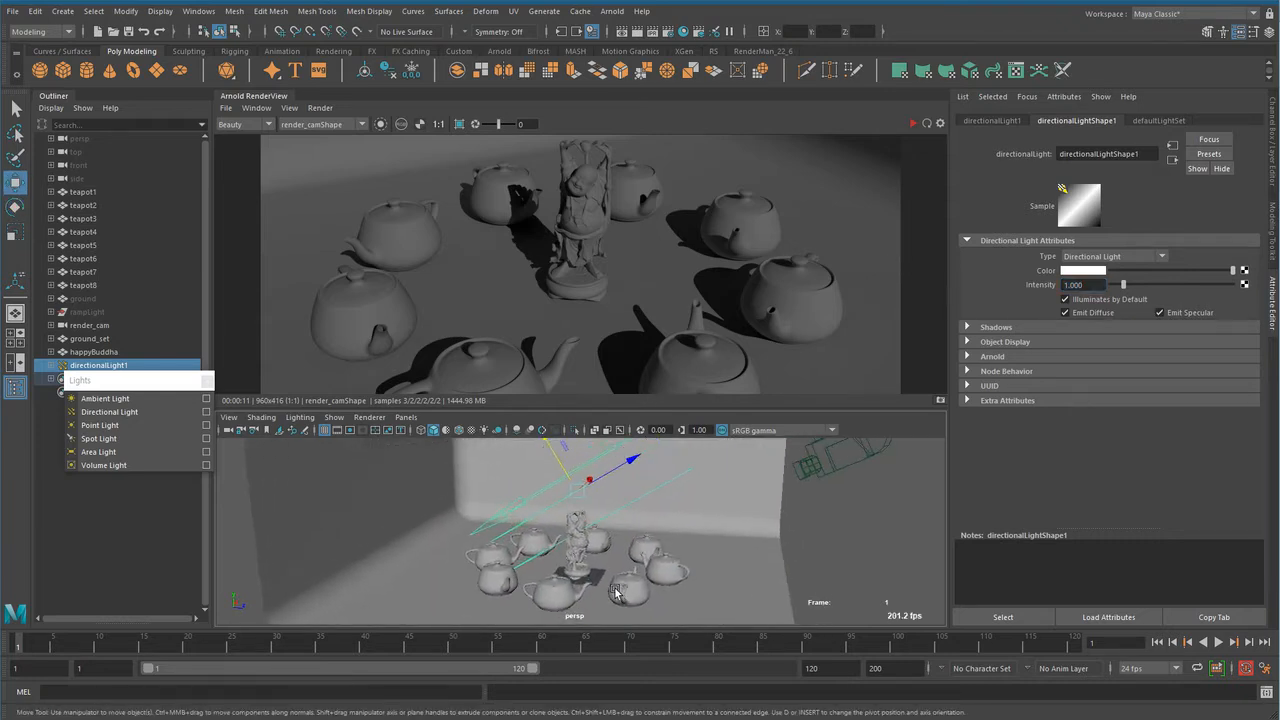
left_click_drag(565, 457, 576, 500)
Move the directional light far outside the backdrop, beyond the render camera, and start the interactive Arnold render.
right_click_drag(534, 537, 580, 527, "alt")
right_click_drag(812, 514, 343, 557, "alt")
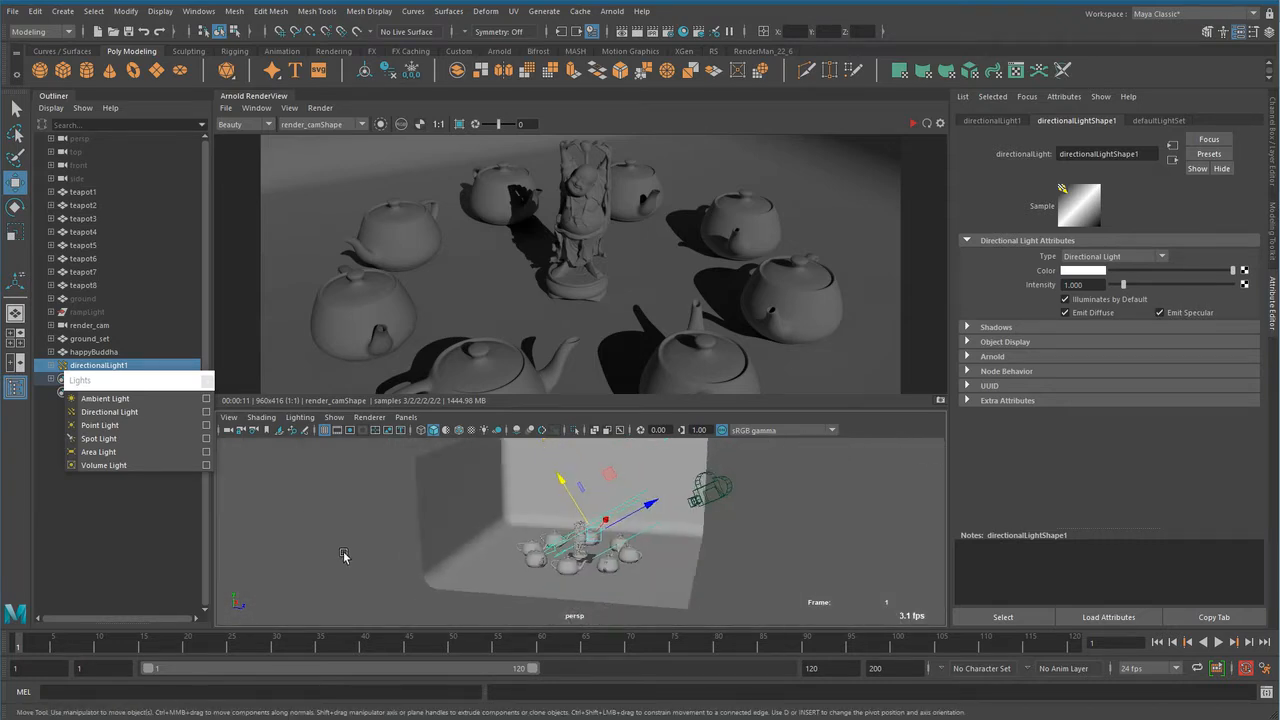
right_click_drag(760, 524, 564, 529, "alt")
left_click_drag(651, 500, 940, 414)
middle_click_drag(750, 553, 655, 622, "alt")
left_click(913, 124)
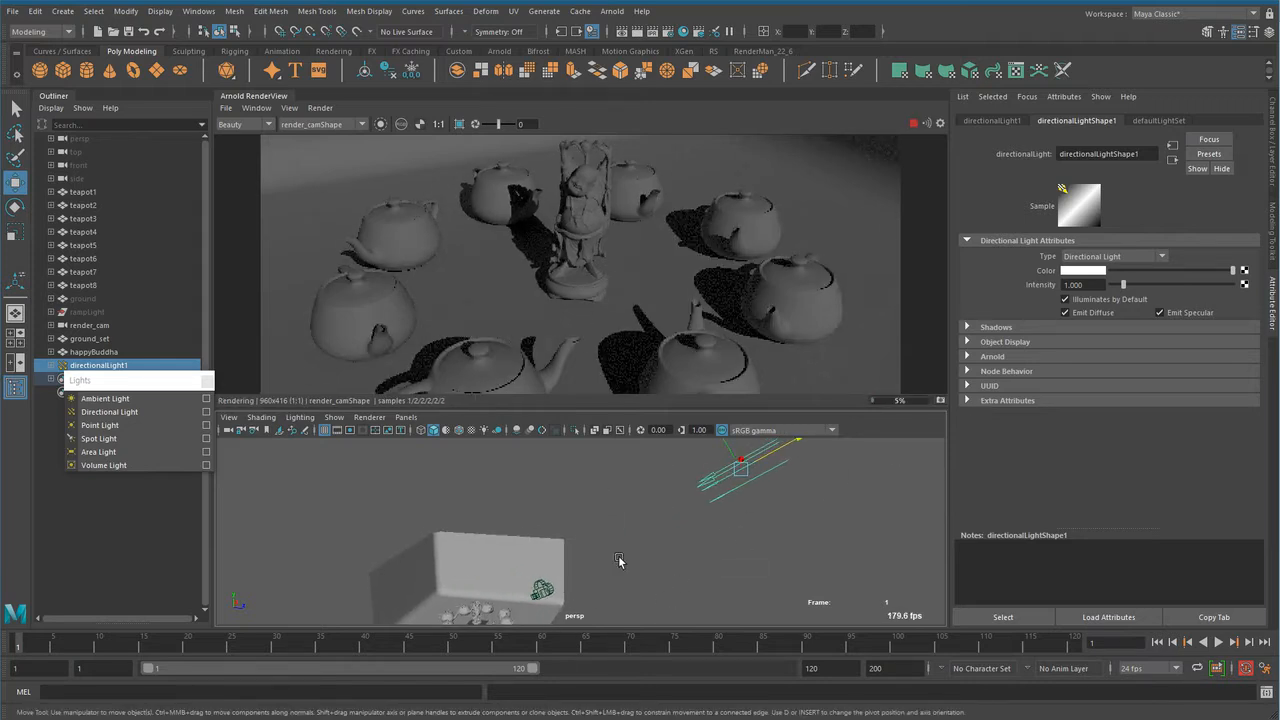
Shift the distant directional light to about Y 202 and Z 300 while the render updates.
right_click_drag(636, 560, 605, 550, "alt")
middle_click_drag(605, 550, 613, 550, "alt")
left_click_drag(765, 461, 762, 502)
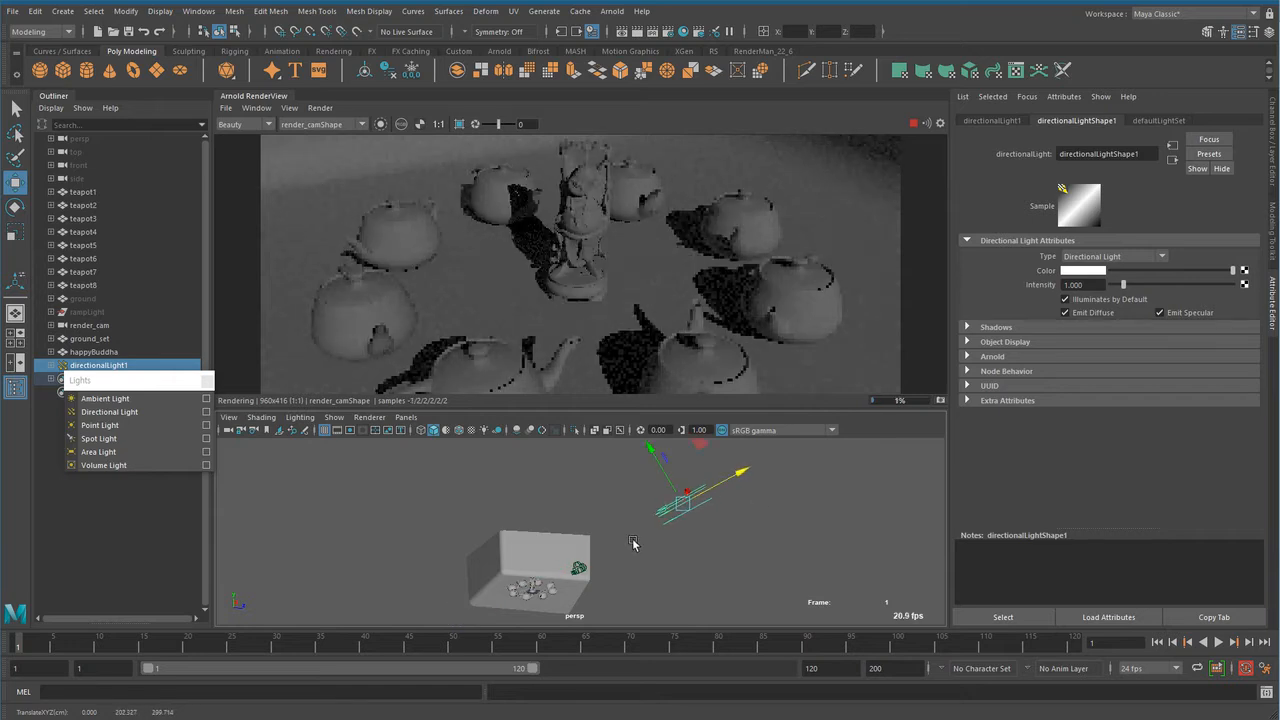
left_click_drag(634, 543, 546, 563, "alt")
right_click_drag(546, 563, 663, 563, "alt")
middle_click_drag(562, 574, 568, 569, "alt")
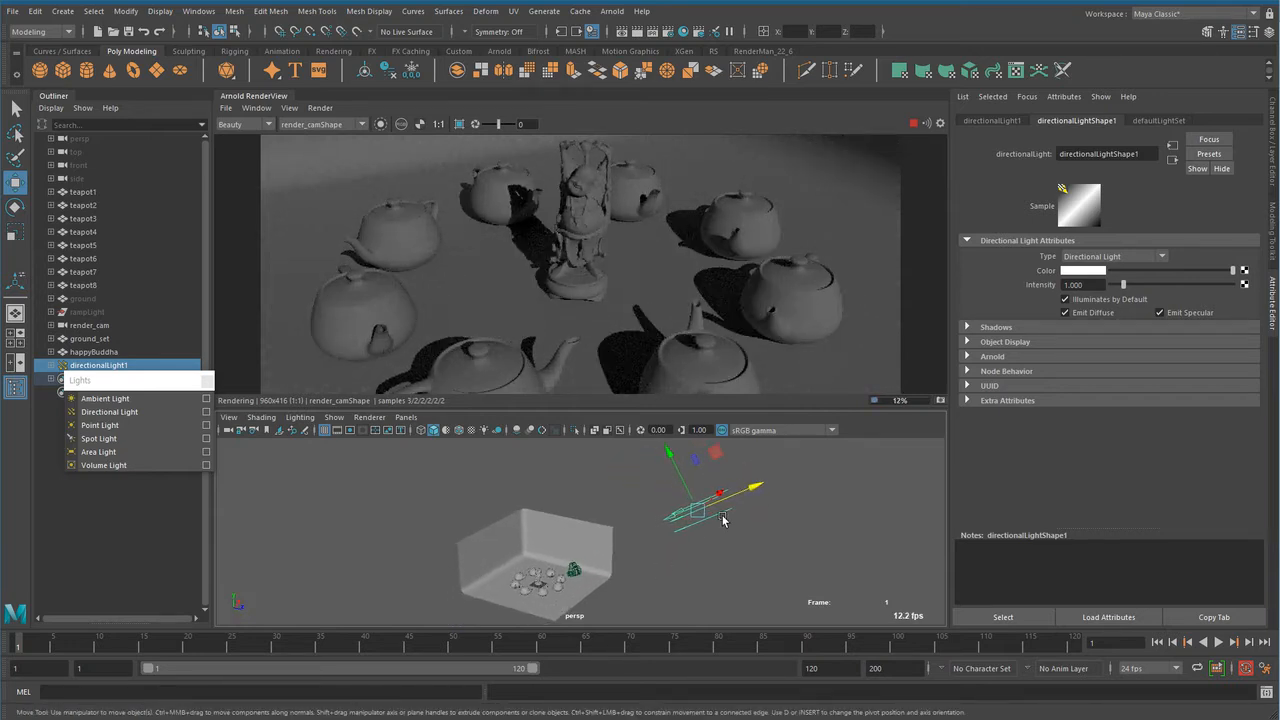
Move the directional light back along its axis, closer to the backdrop.
left_click_drag(760, 487, 700, 517)
right_click_drag(668, 592, 763, 594, "alt")
left_click_drag(750, 590, 707, 567, "alt")
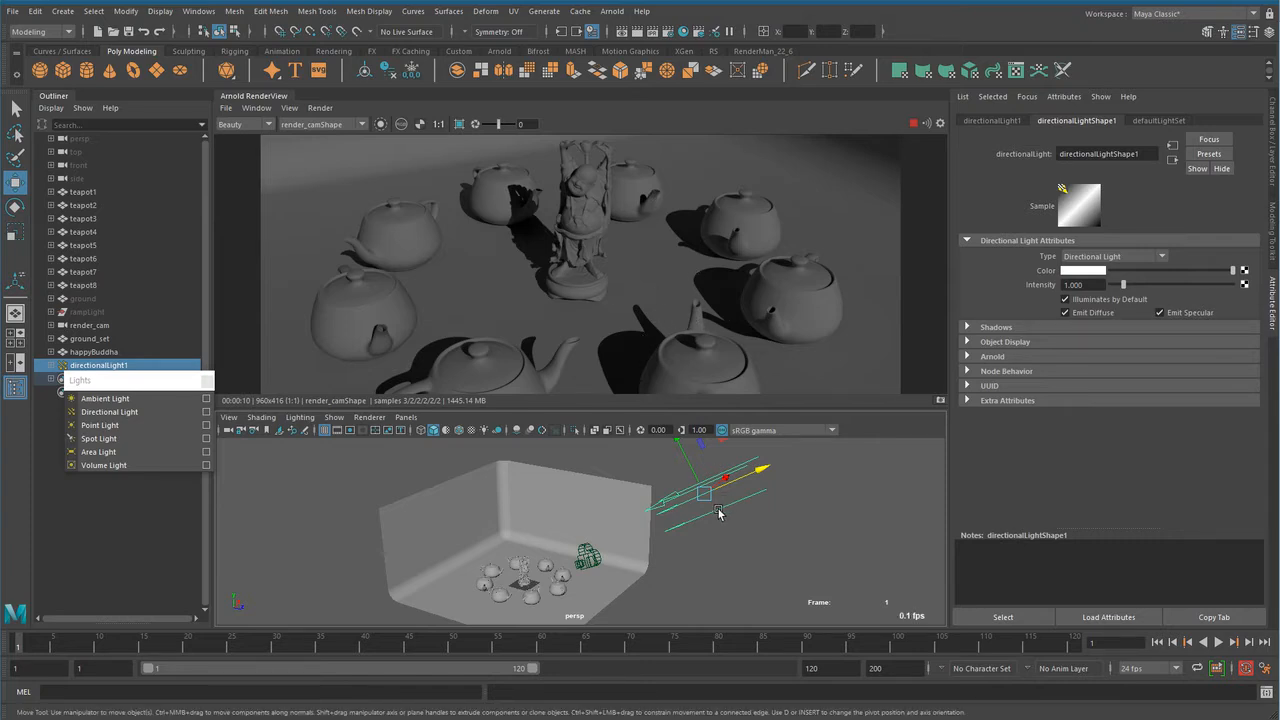
left_click_drag(686, 547, 706, 513, "alt")
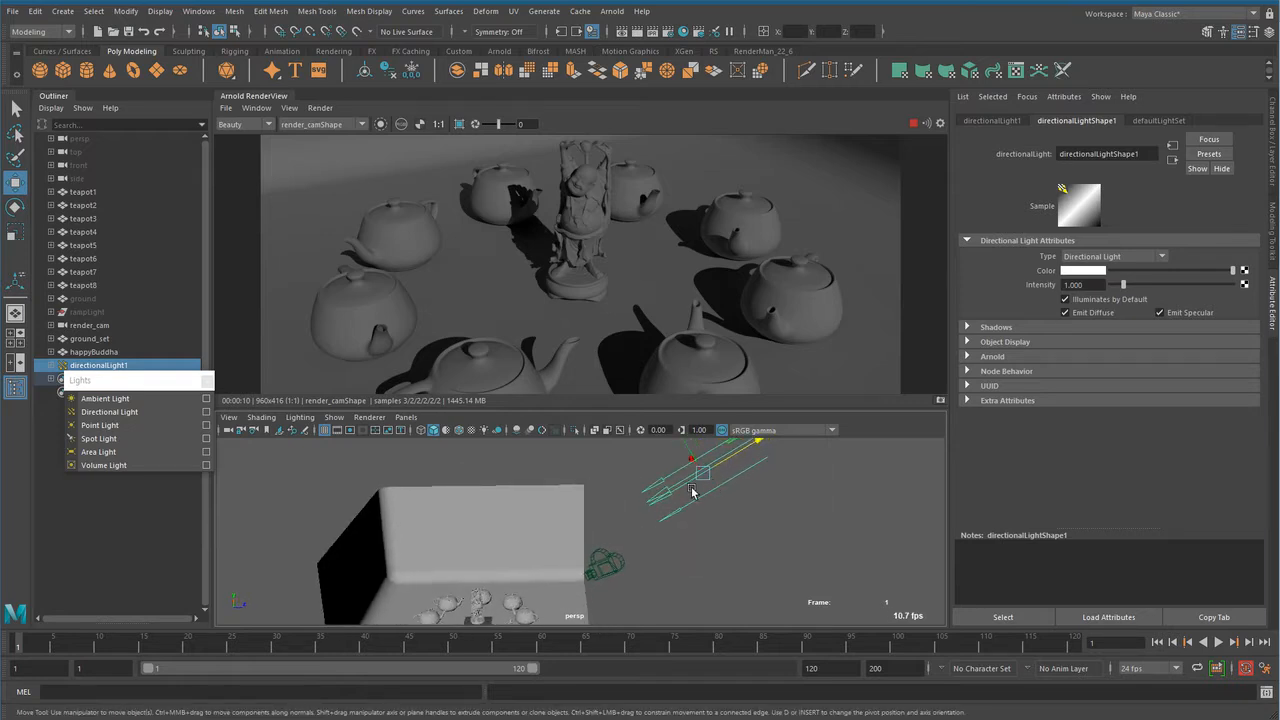
Raise the directional light's intensity to 3 and finally to 6, comparing the renders.
double_click(1097, 287)
type("3")
key("Return")
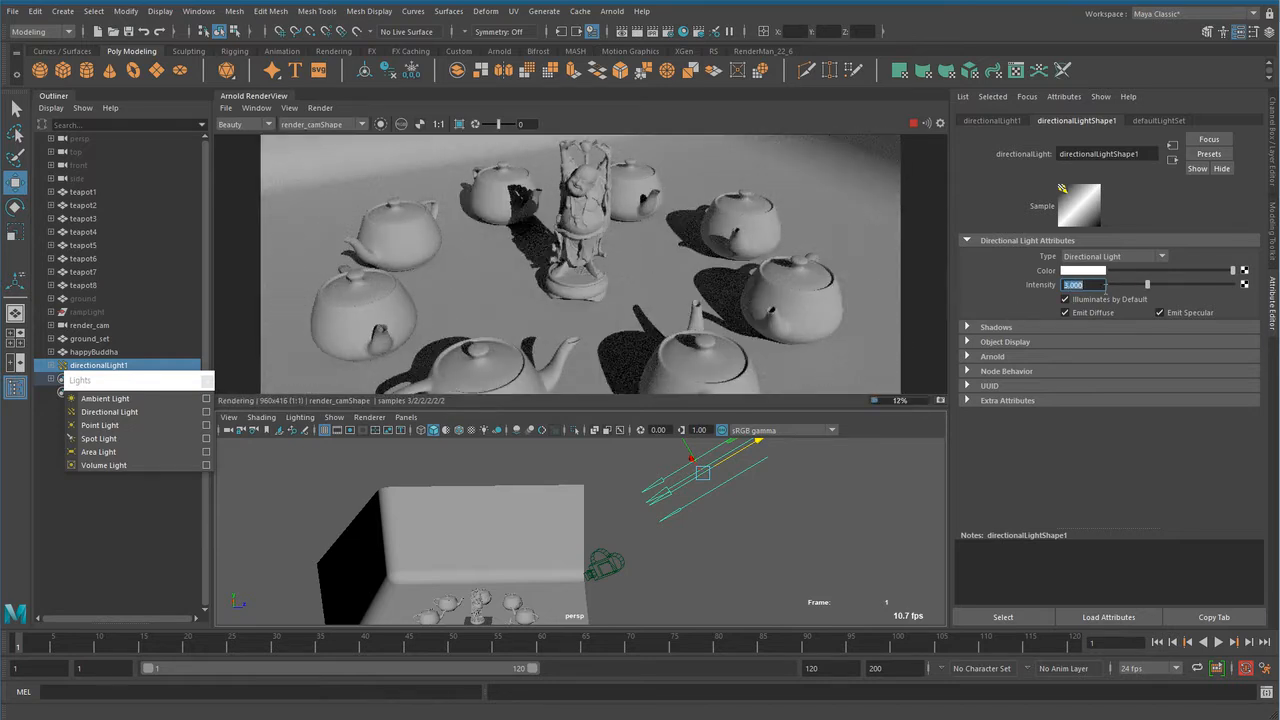
type("6")
key("Return")
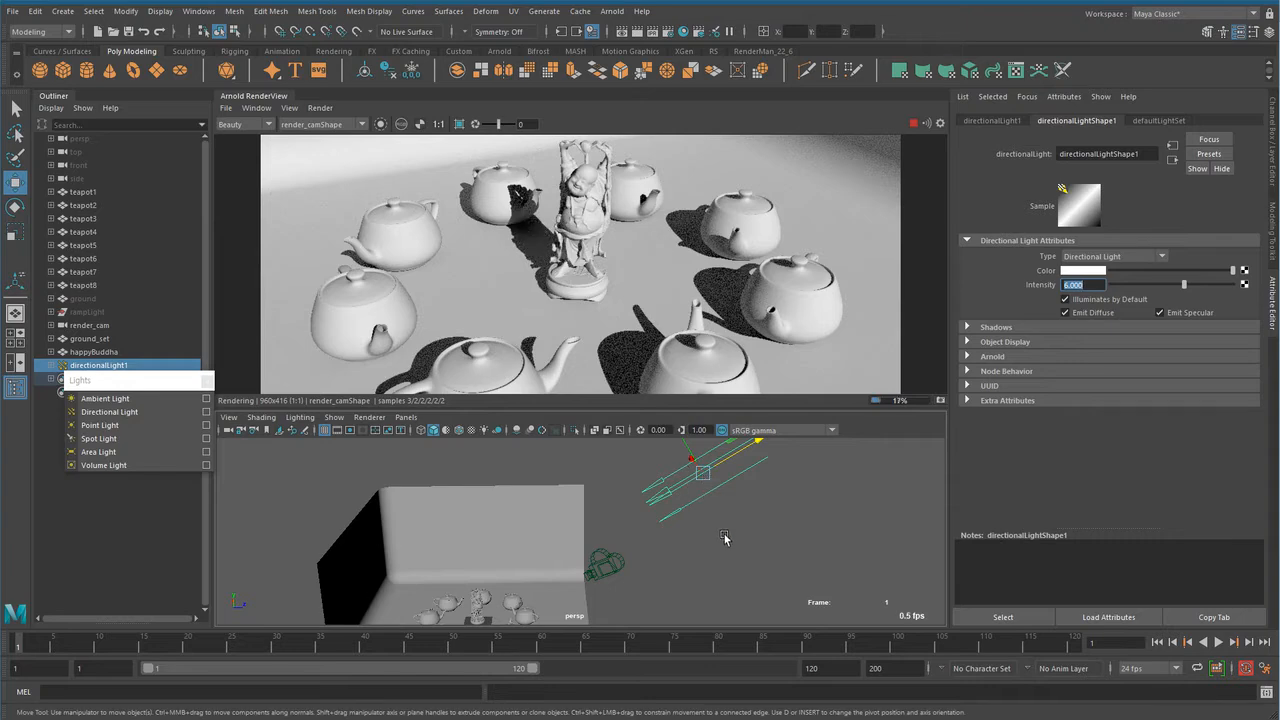
Move the directional light closer to the teapots along its axis, to about Y 121 and Z 170.
scroll(690, 552, "up", 1)
left_click_drag(690, 552, 588, 556, "alt")
left_click_drag(727, 470, 703, 486)
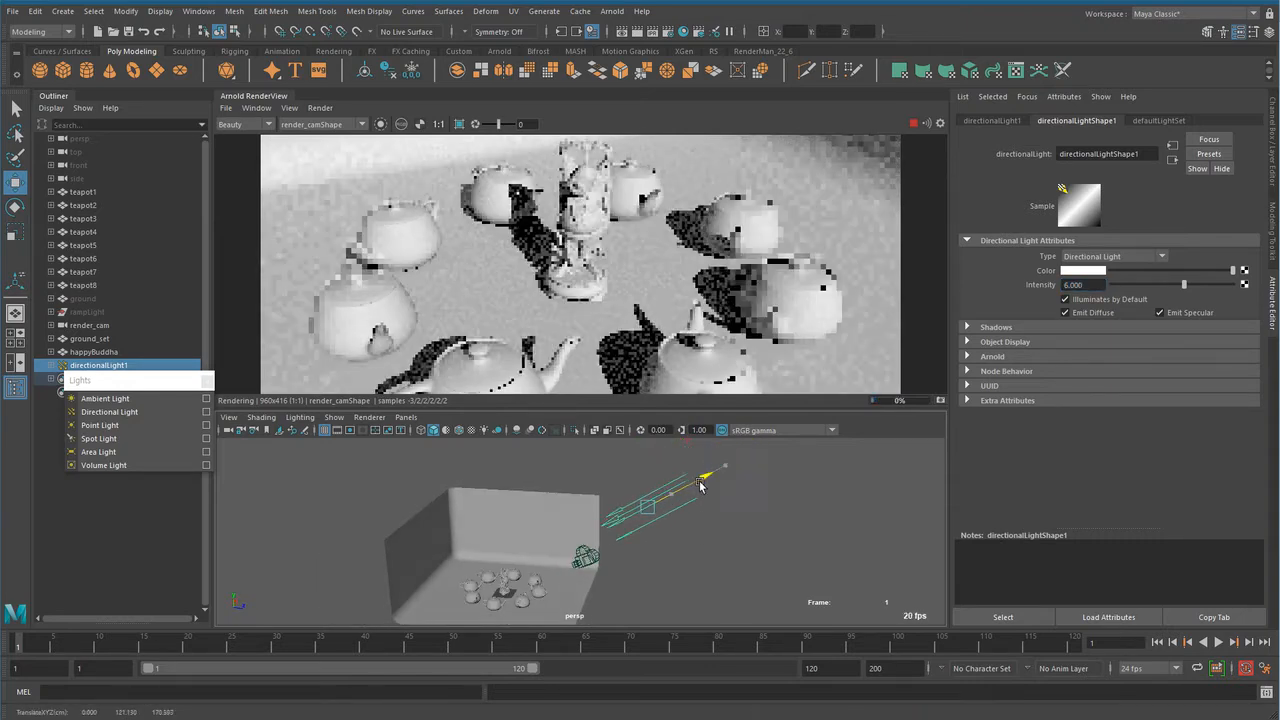
left_click_drag(568, 553, 664, 568, "alt")
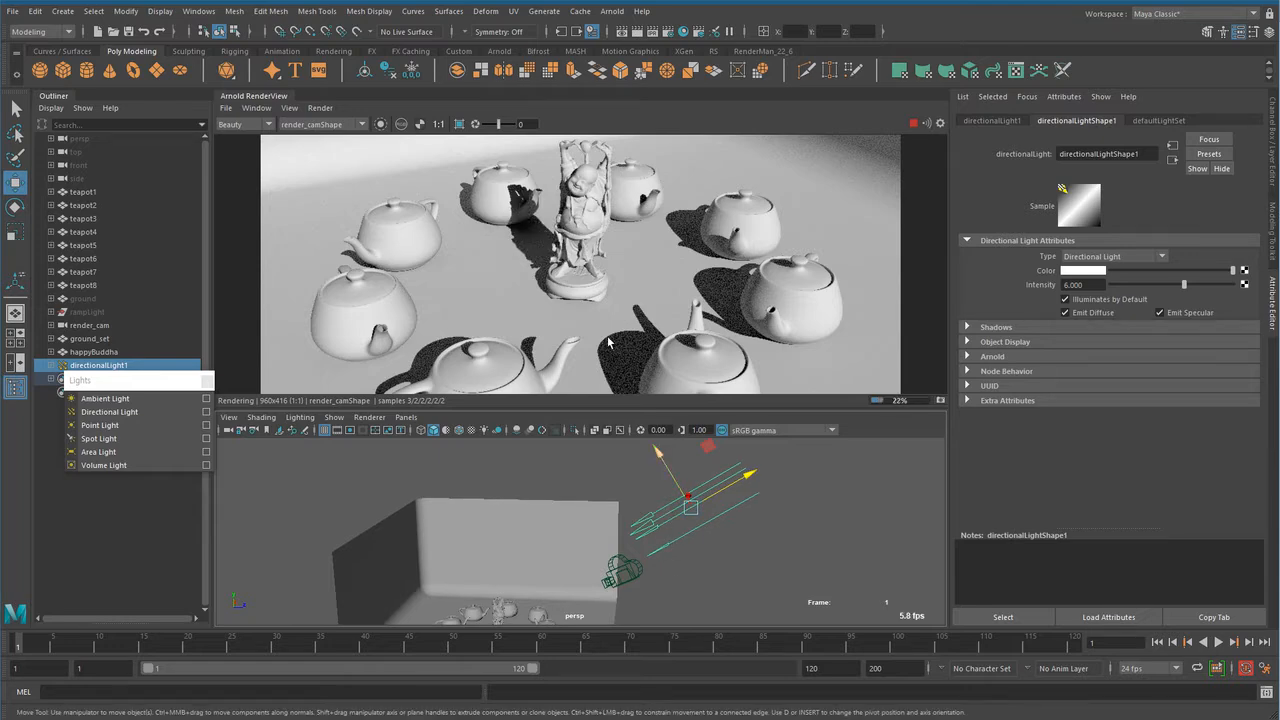
Rotate the directional light steeply downward, and tilt it back to a shallow angle of about -13° around X for long shadows.
key("e")
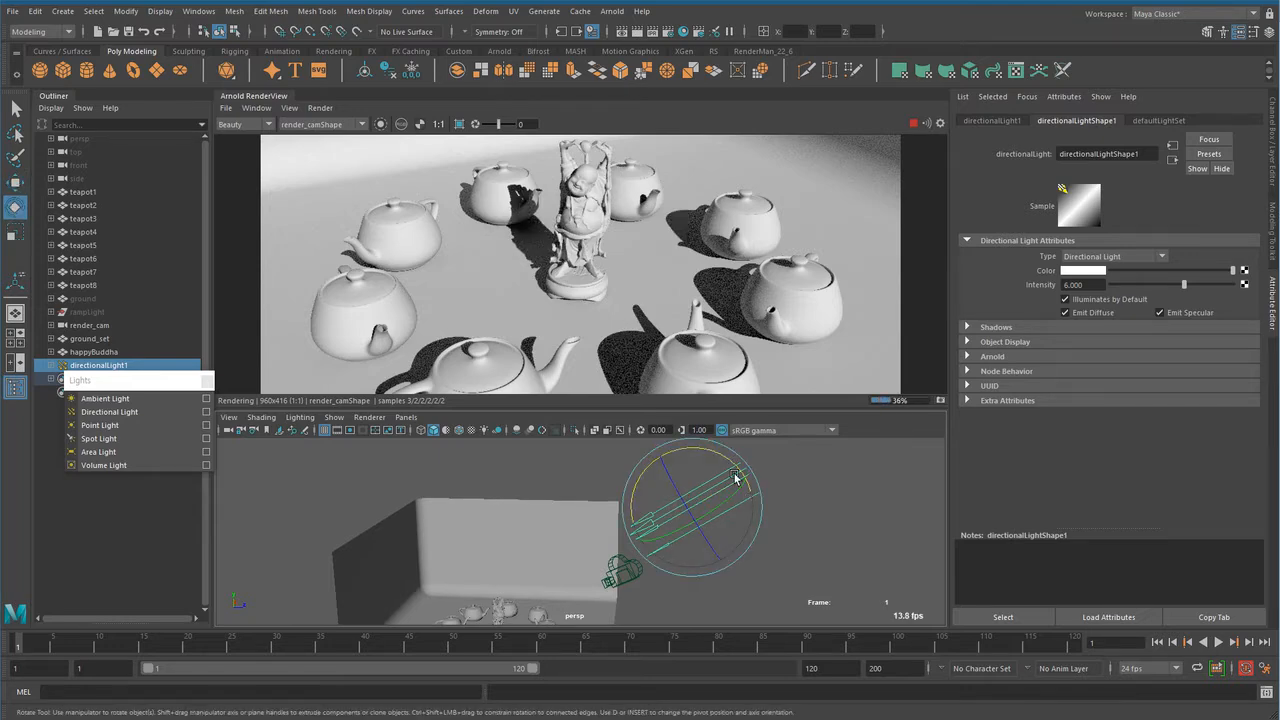
left_click_drag(726, 459, 694, 445)
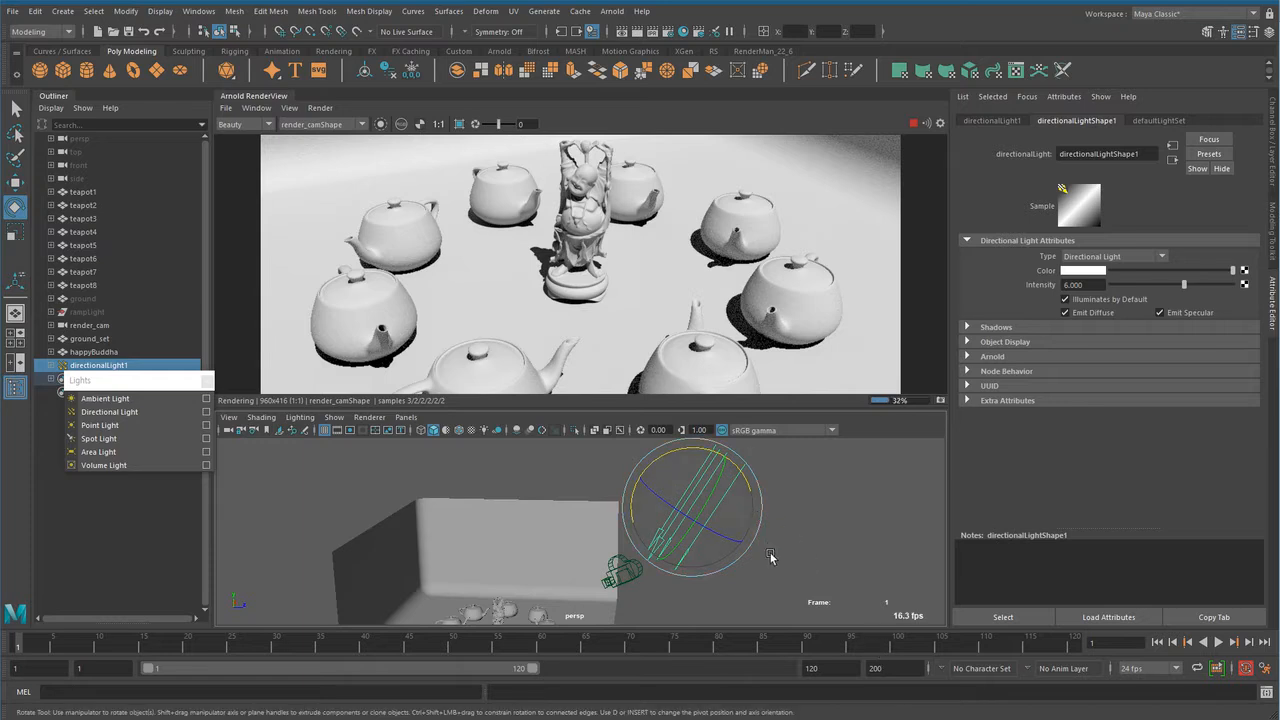
right_click_drag(771, 557, 578, 565, "alt")
left_click_drag(580, 562, 586, 556, "alt")
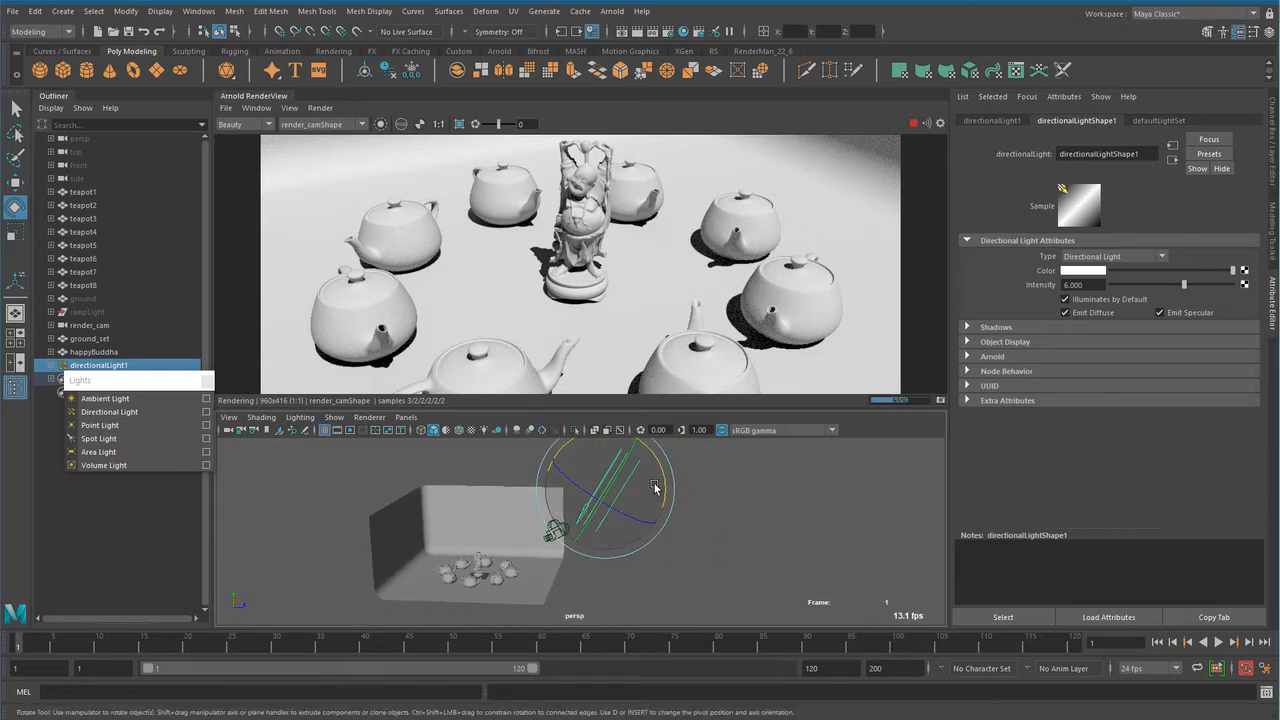
left_click_drag(660, 472, 677, 528)
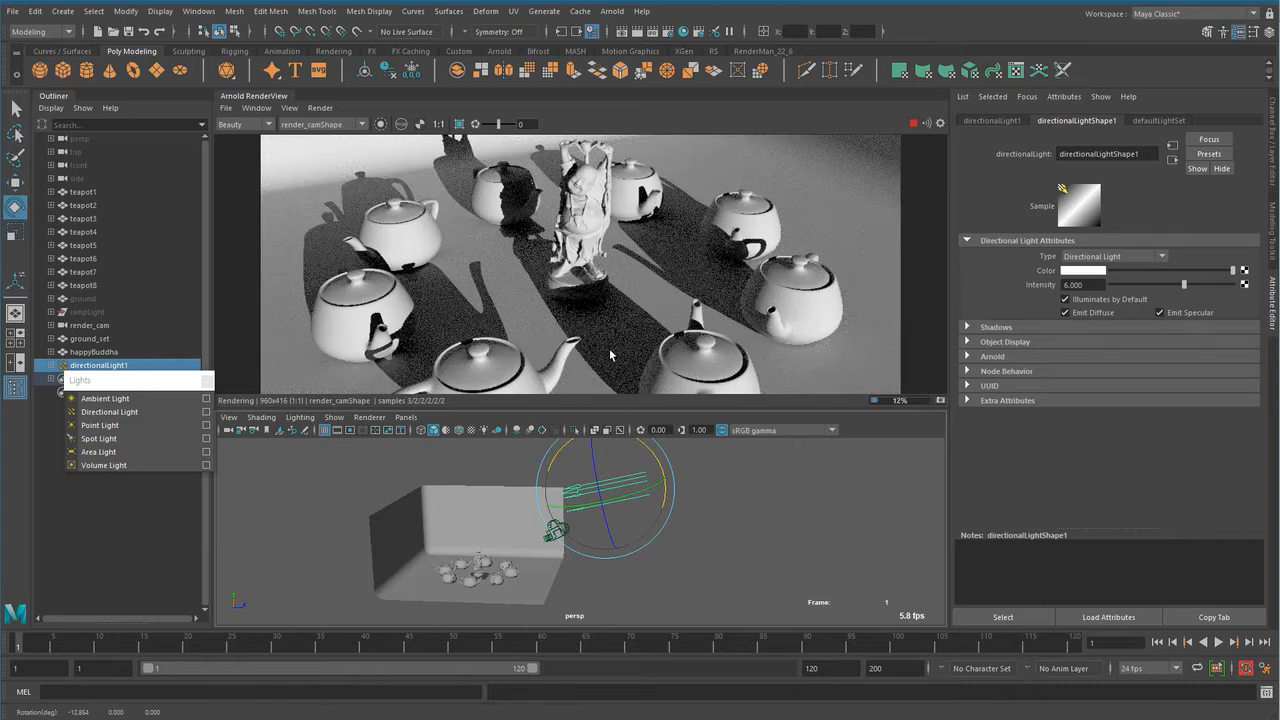
scroll(491, 347, "down", 2)
middle_click_drag(409, 365, 408, 345)
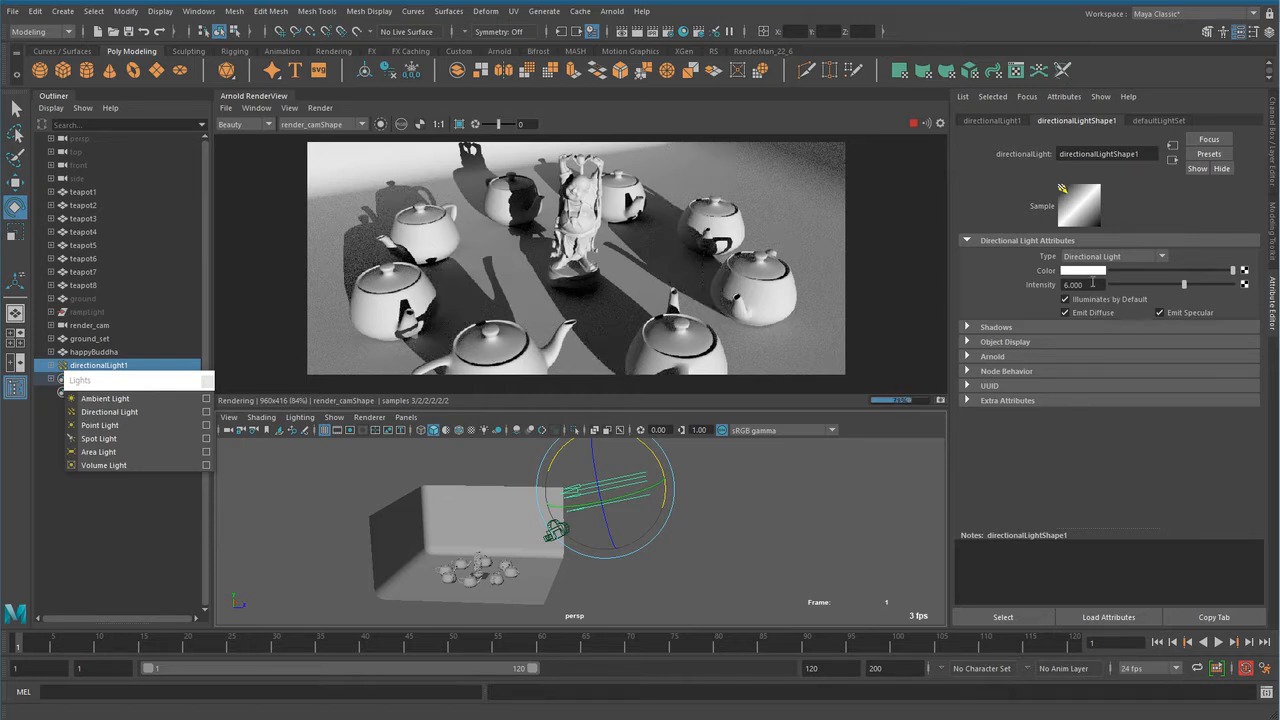
Enable color temperature in the directional light's Arnold attributes and set it to 1500.
left_click(988, 358)
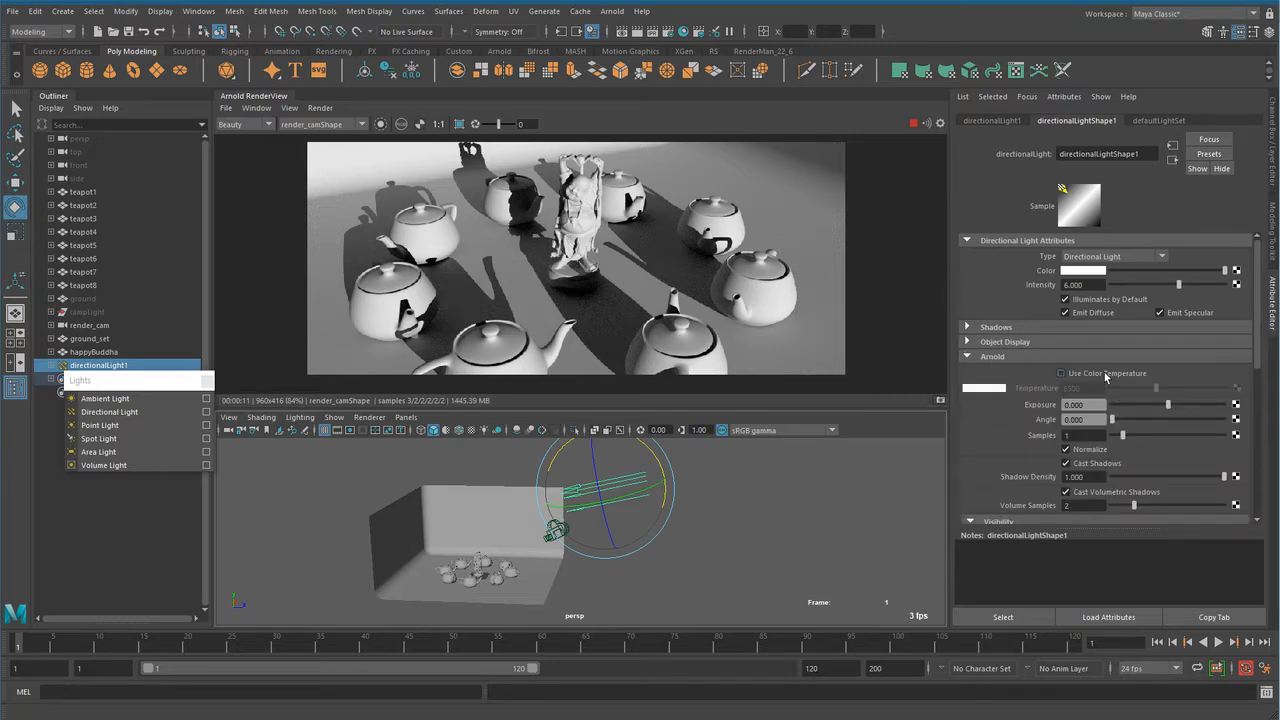
left_click(1098, 375)
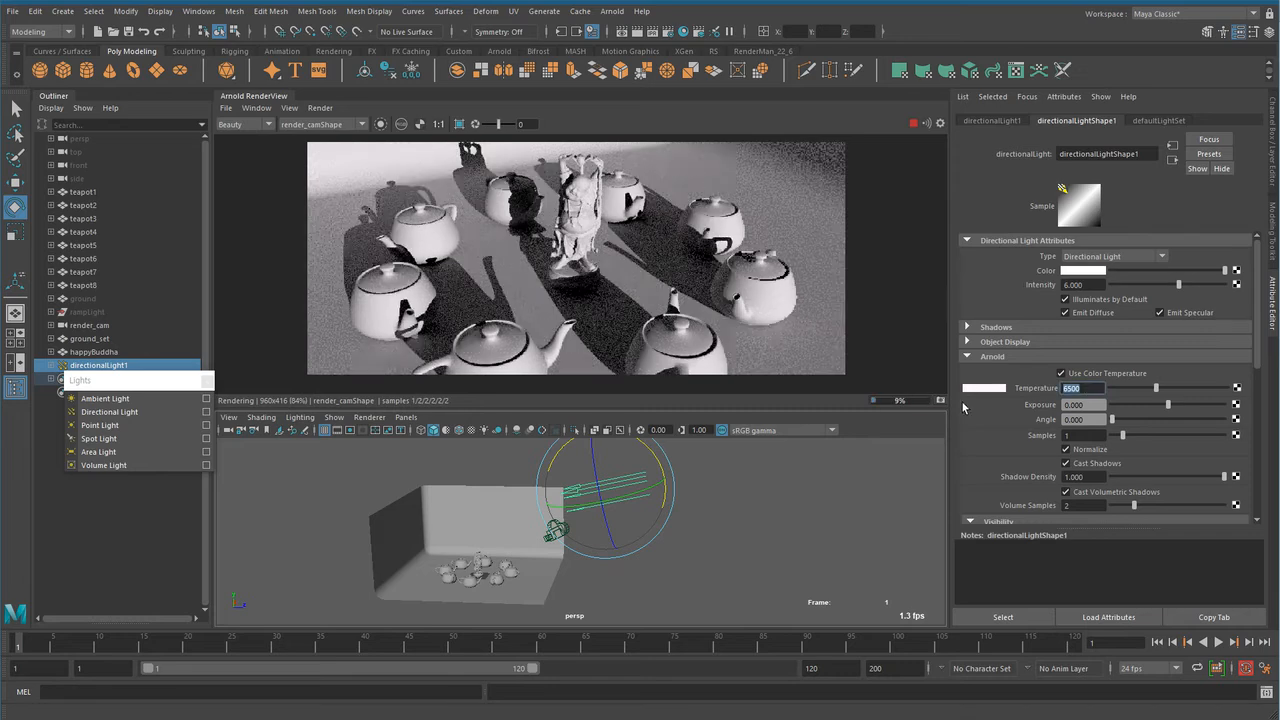
type("1500")
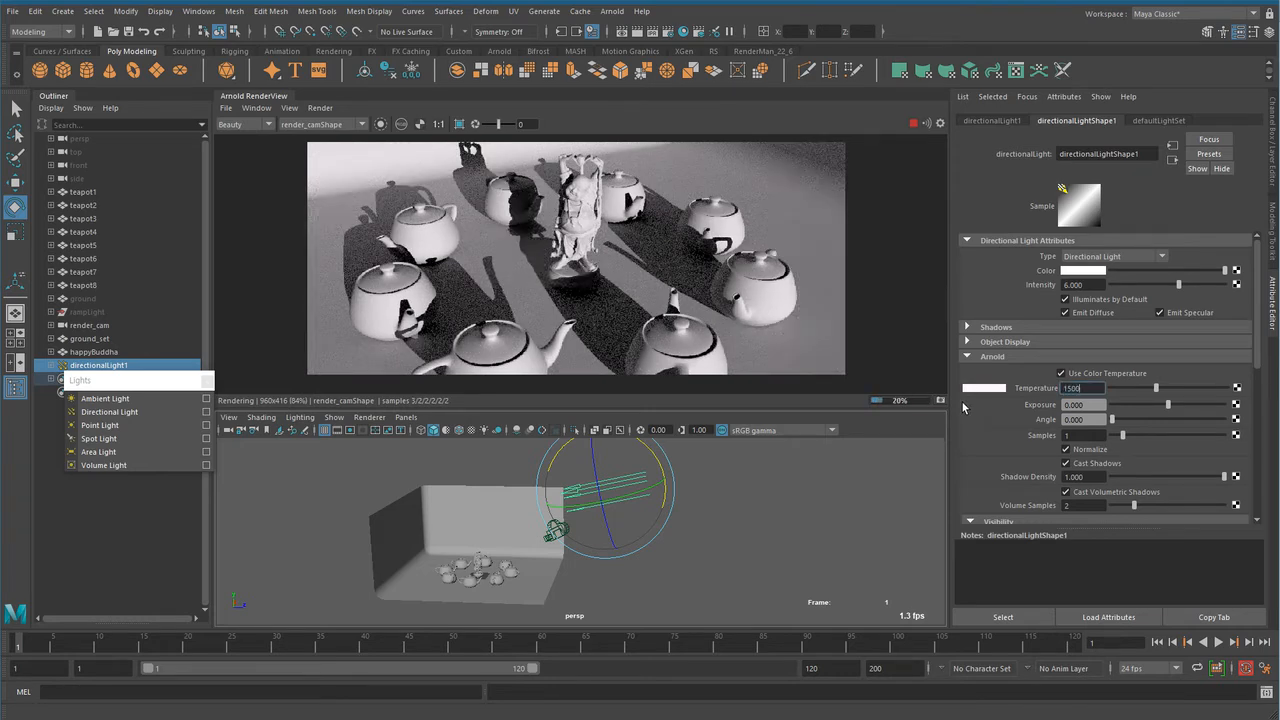
key("Return")
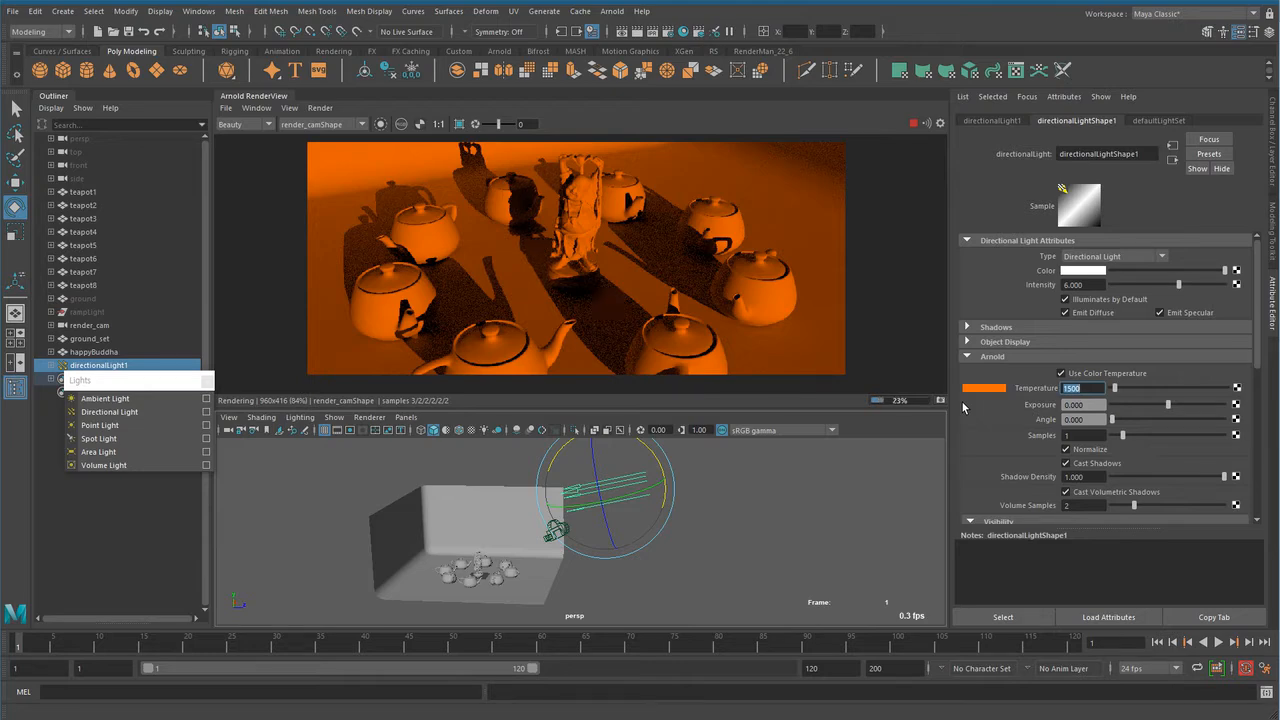
Try color temperatures of 2300 and 8000 on the directional light, and turn the color temperature off again.
type("23")
key("Return")
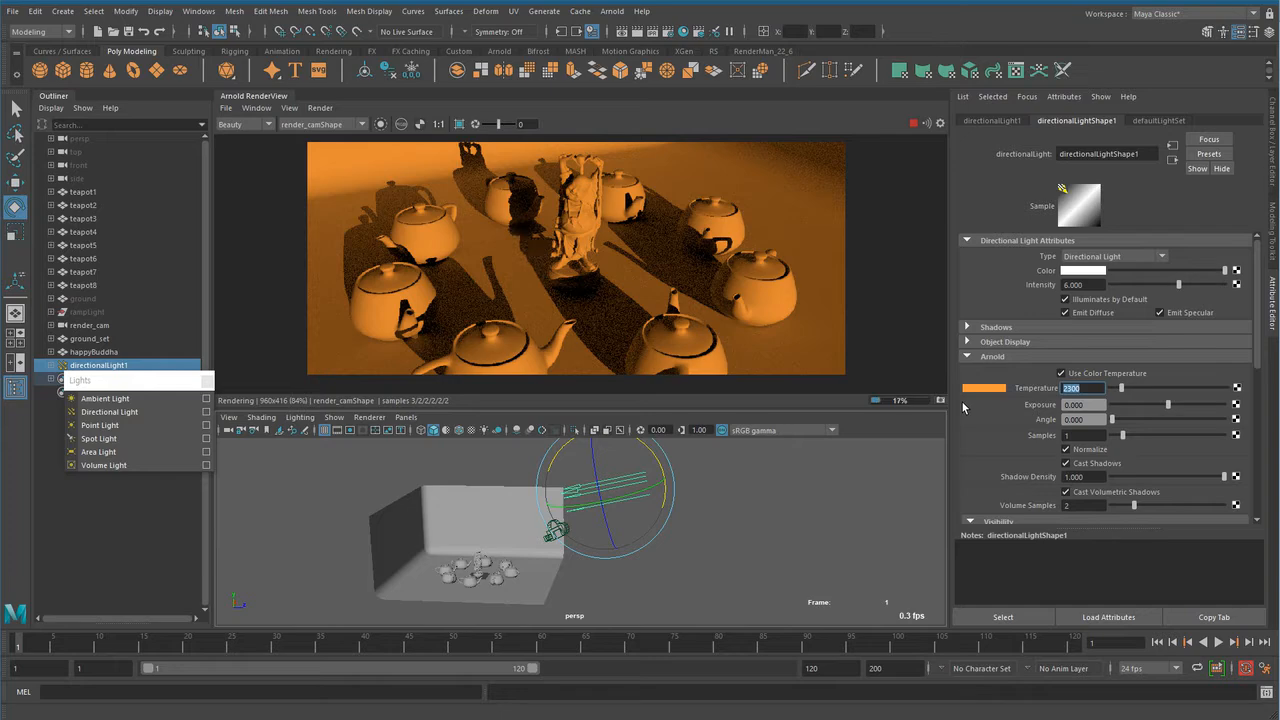
type("80")
key("Return")
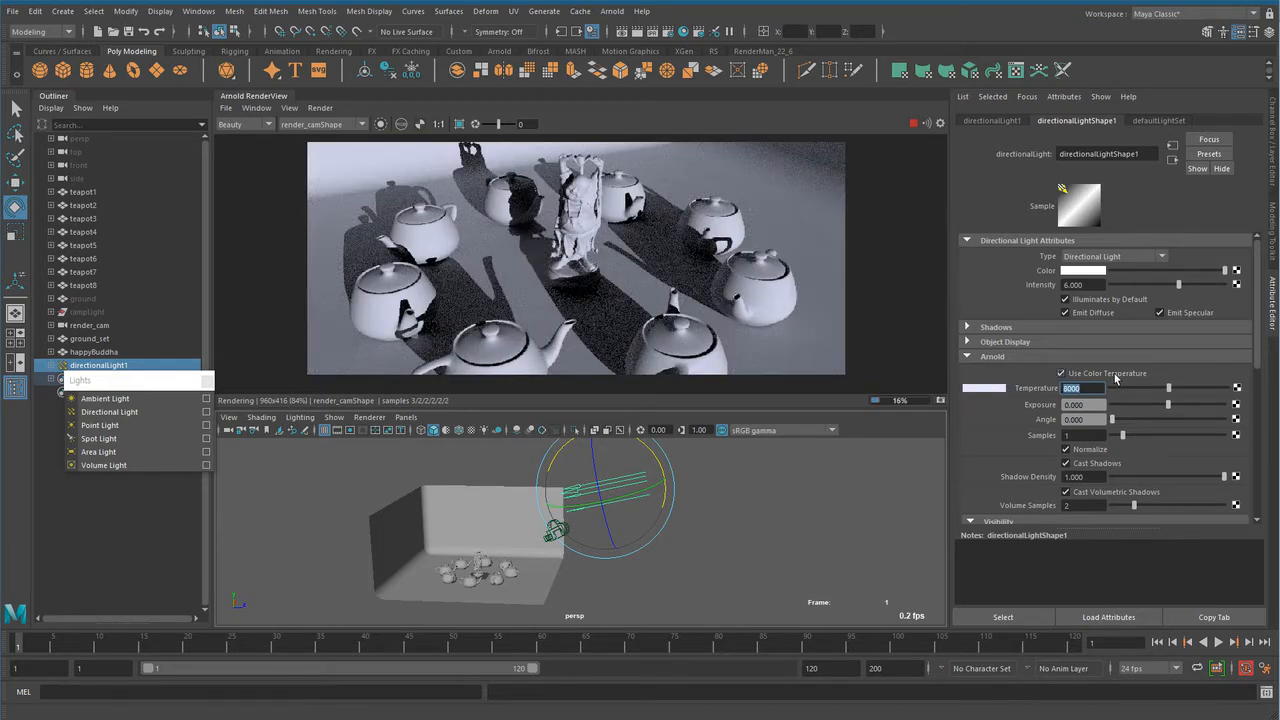
left_click(1061, 373)
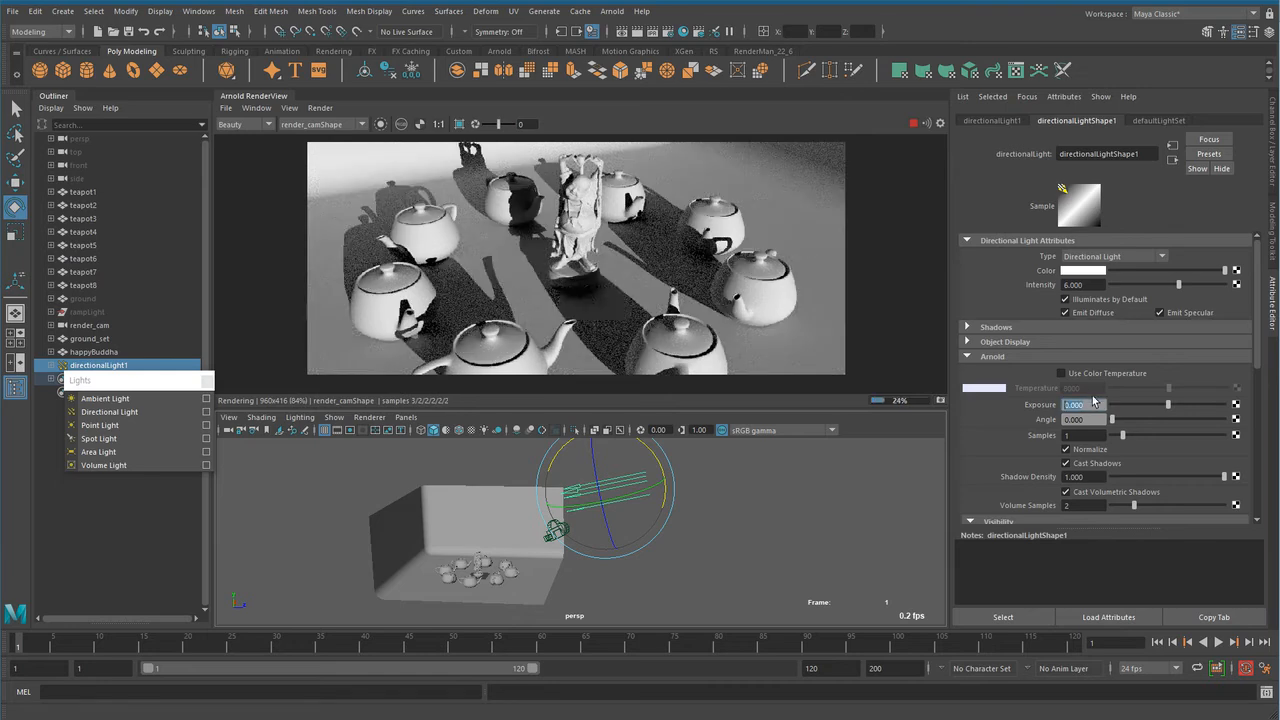
Lower the directional light's intensity to 1.
left_click(1096, 404)
left_click(1091, 285)
type("1")
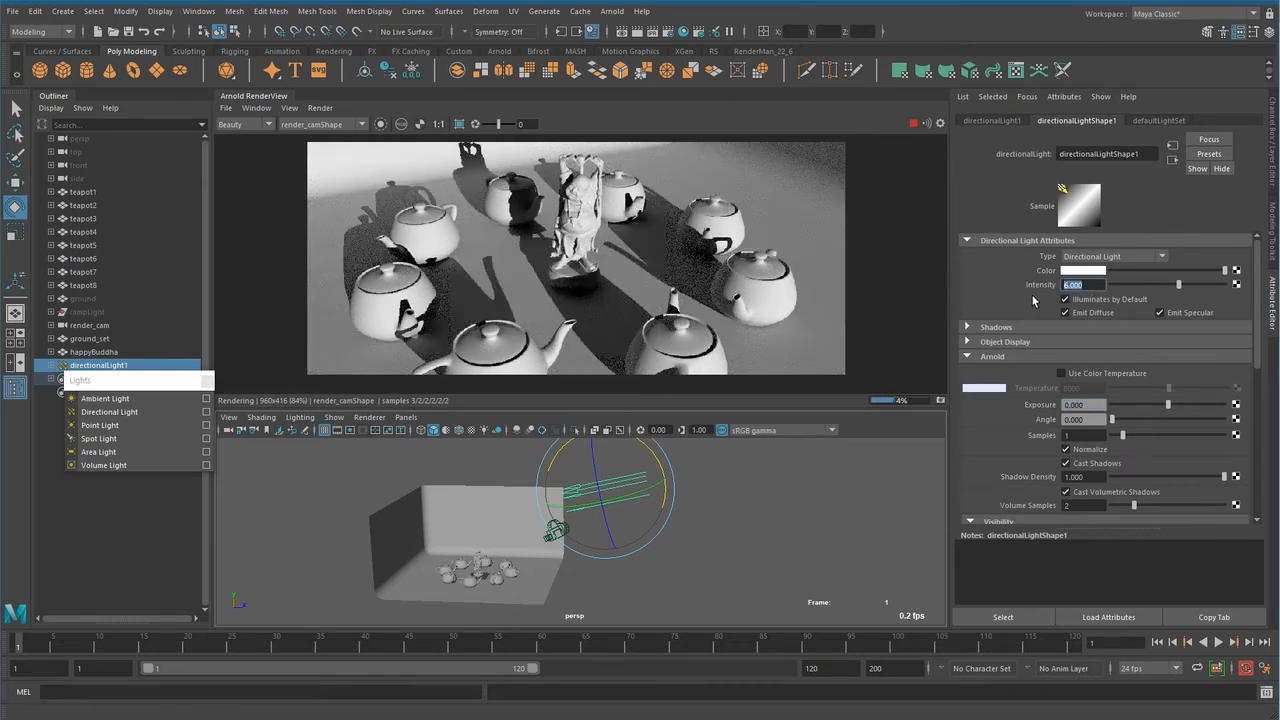
key("Return")
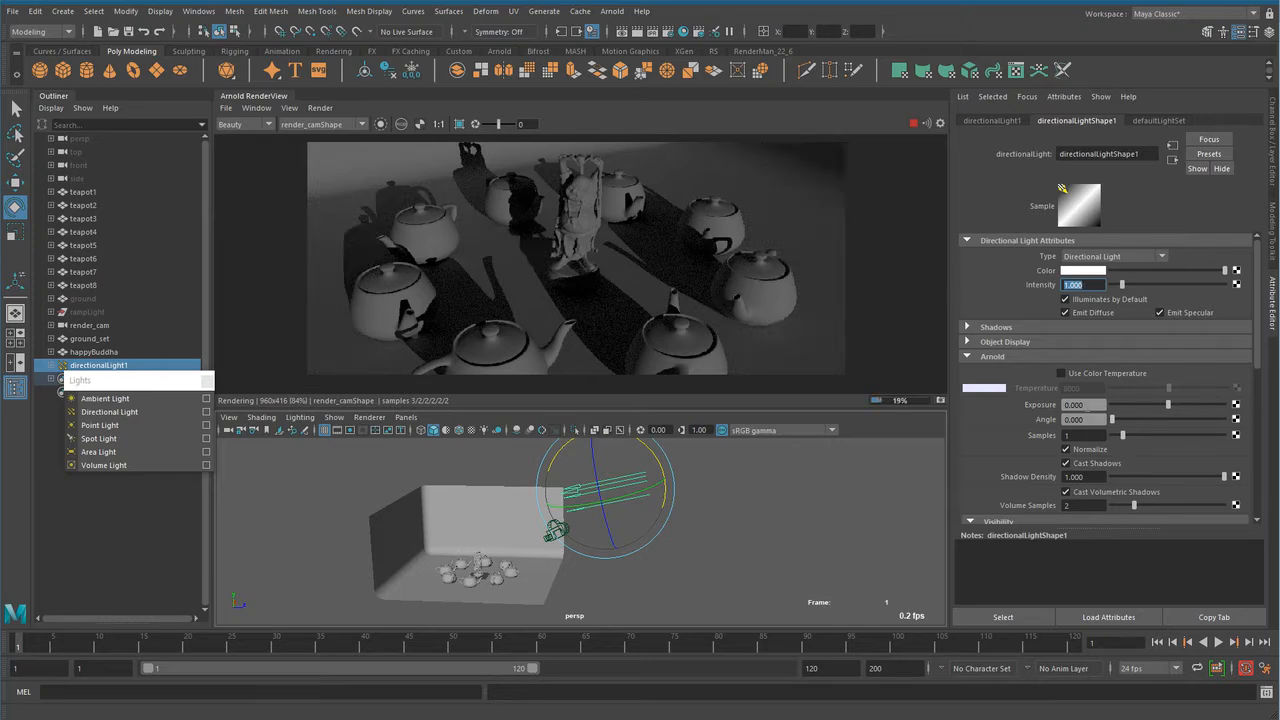
Raise the directional light's Arnold exposure stepwise to 1, 2 and 3 to compare the brightness.
left_click_drag(1088, 406, 967, 410)
type("1")
key("Return")
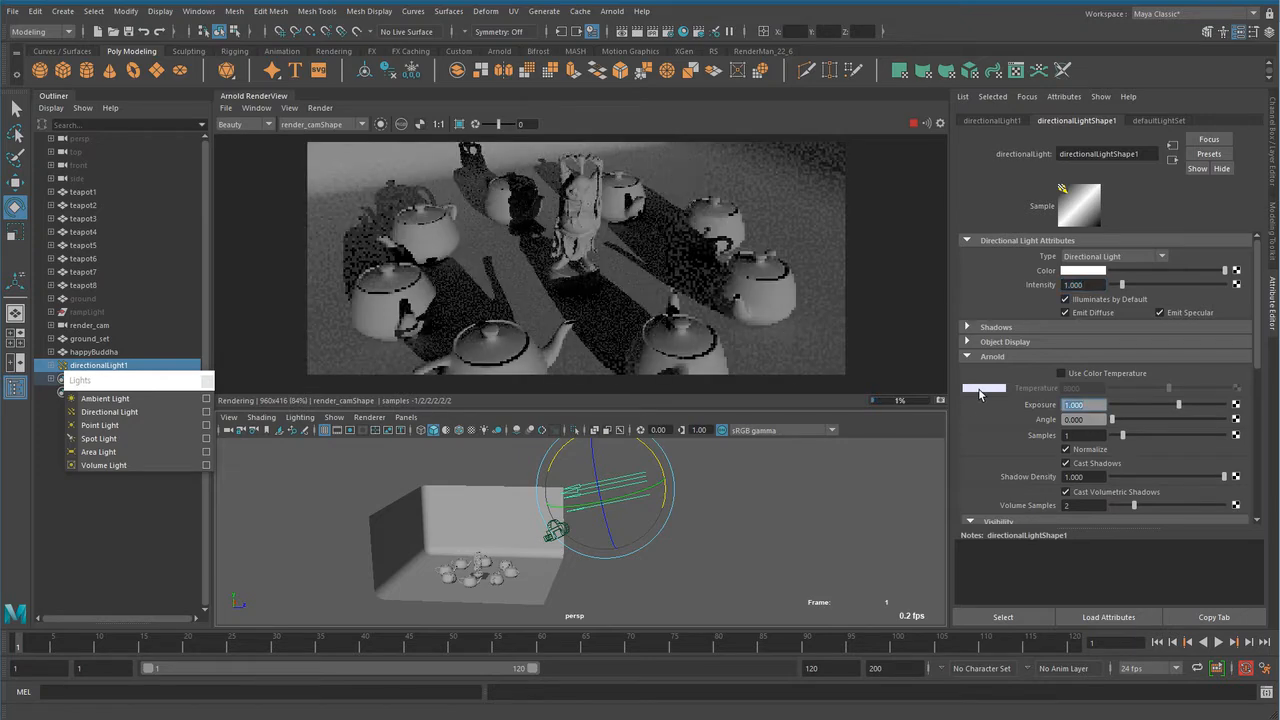
type("2")
key("Return")
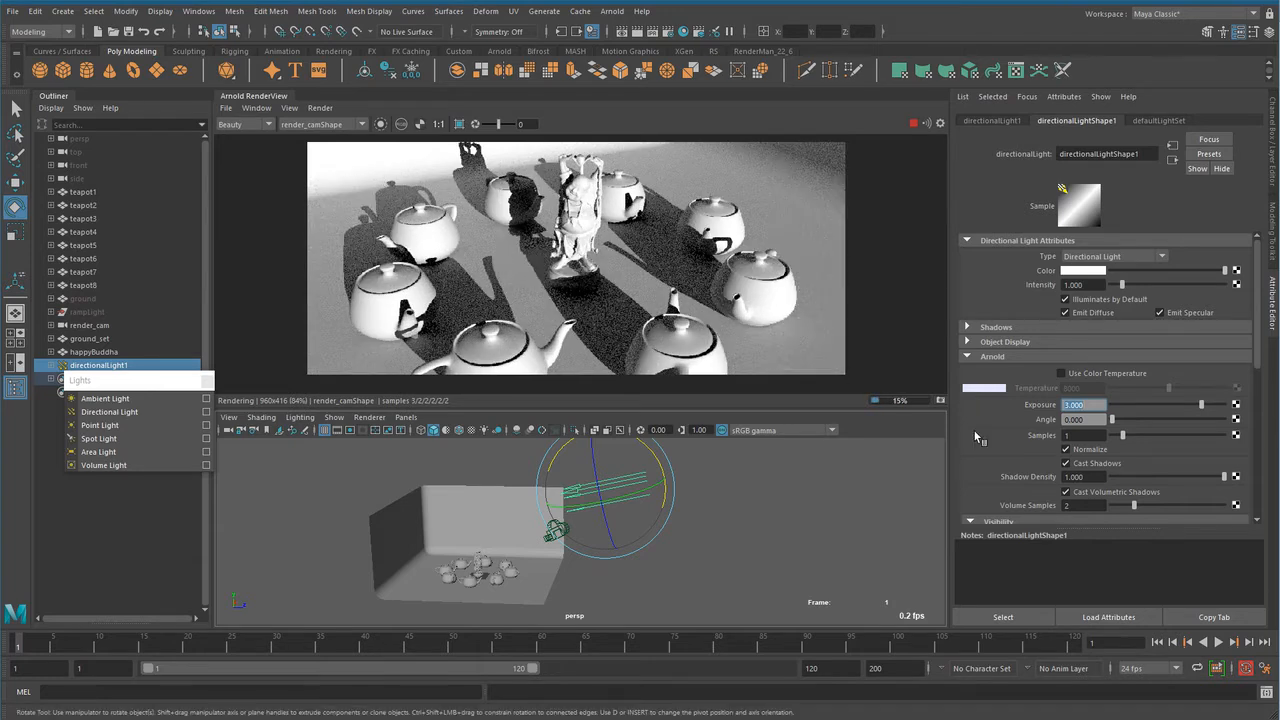
Reset the directional light's exposure to 0 and set its intensity back to 6.
type("0")
key("Return")
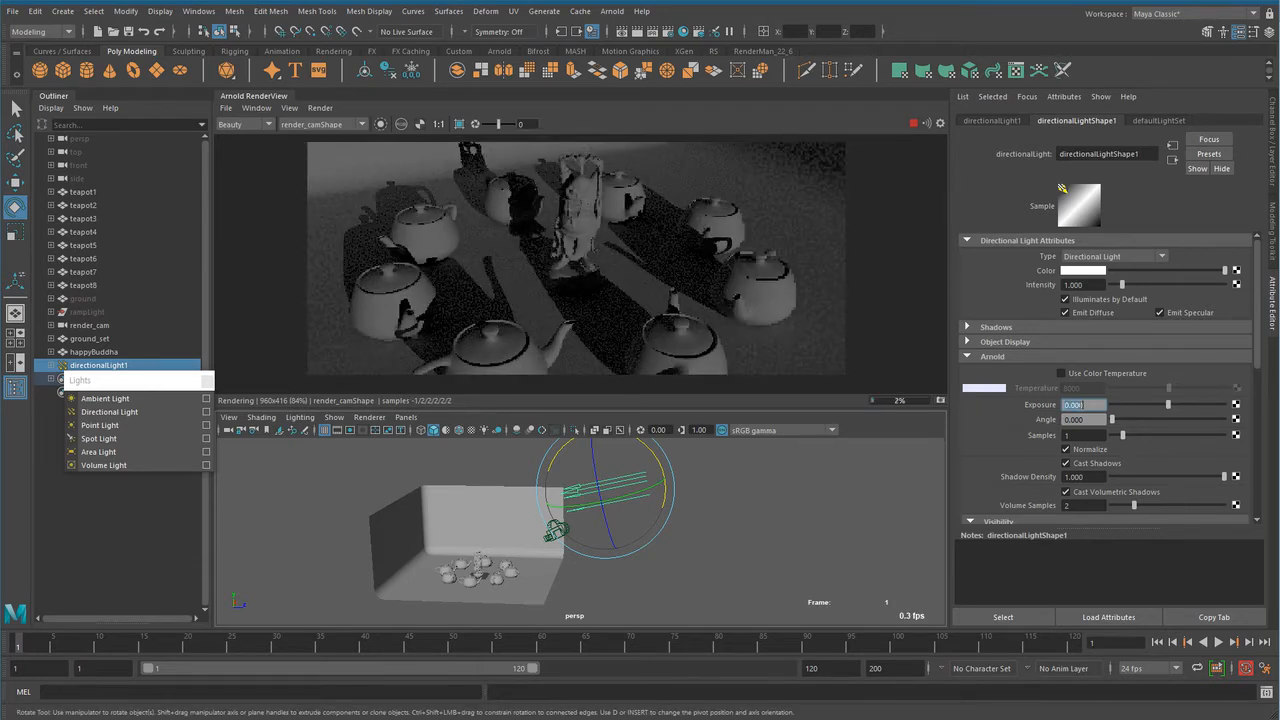
left_click(1097, 287)
type("6")
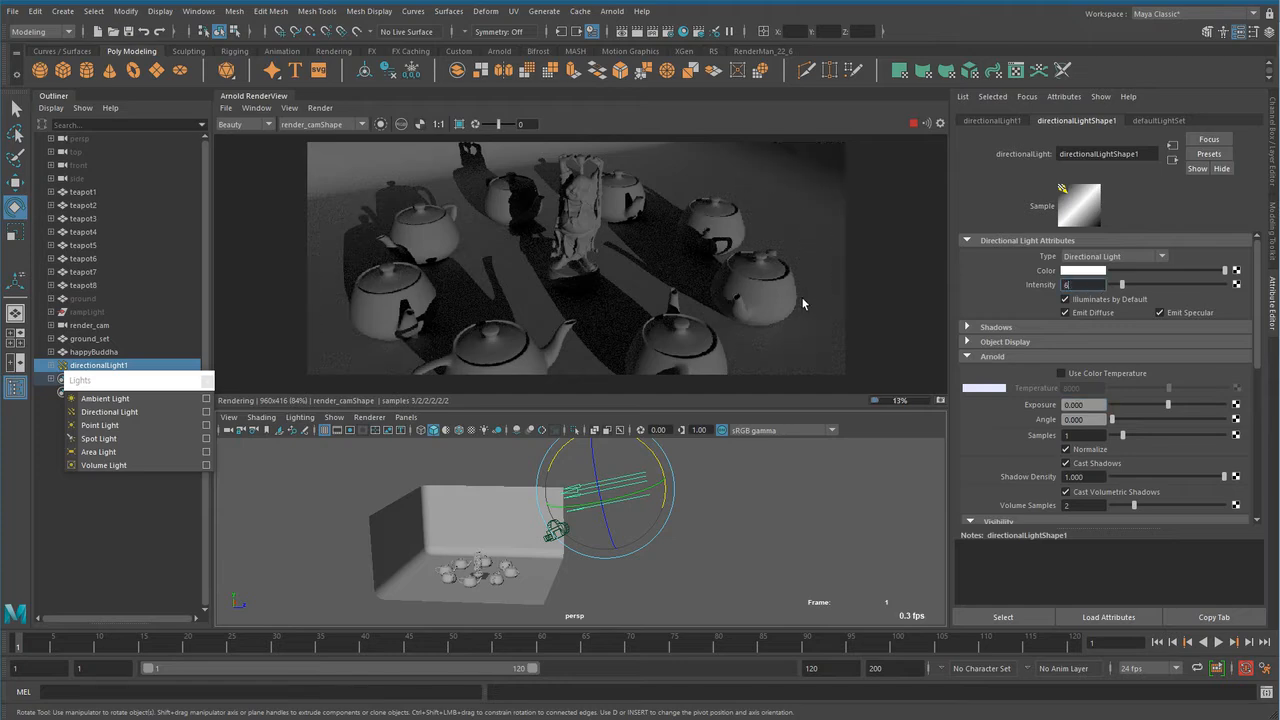
key("Return")
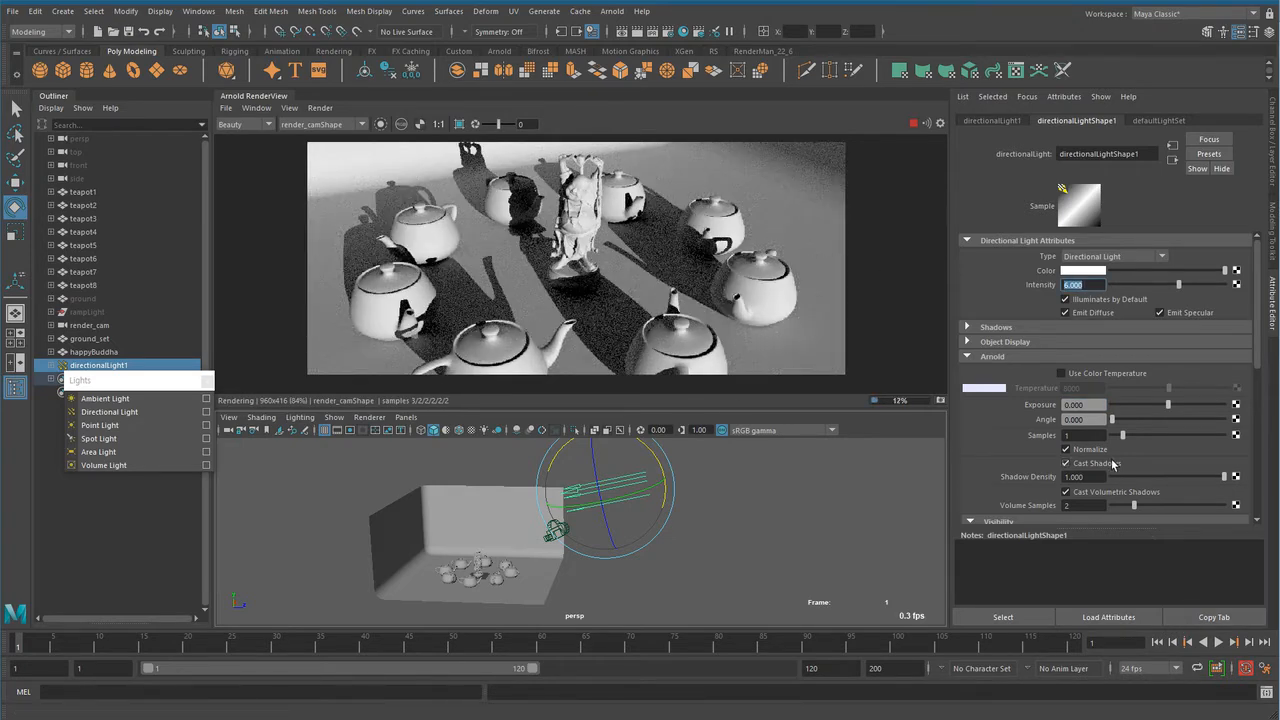
Examine the shadow noise in the render, and switch the directional light's Cast Shadows option off and back on.
left_click(1085, 435)
scroll(526, 280, "up", 8)
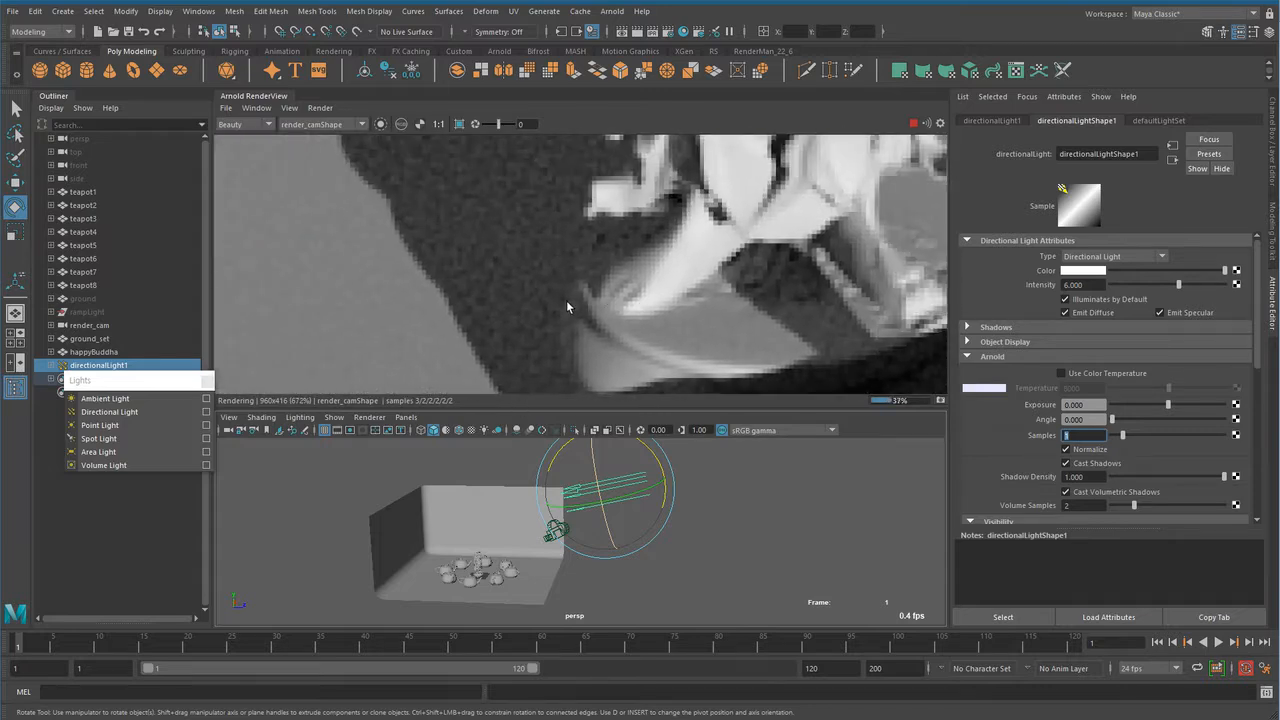
scroll(566, 300, "down", 8)
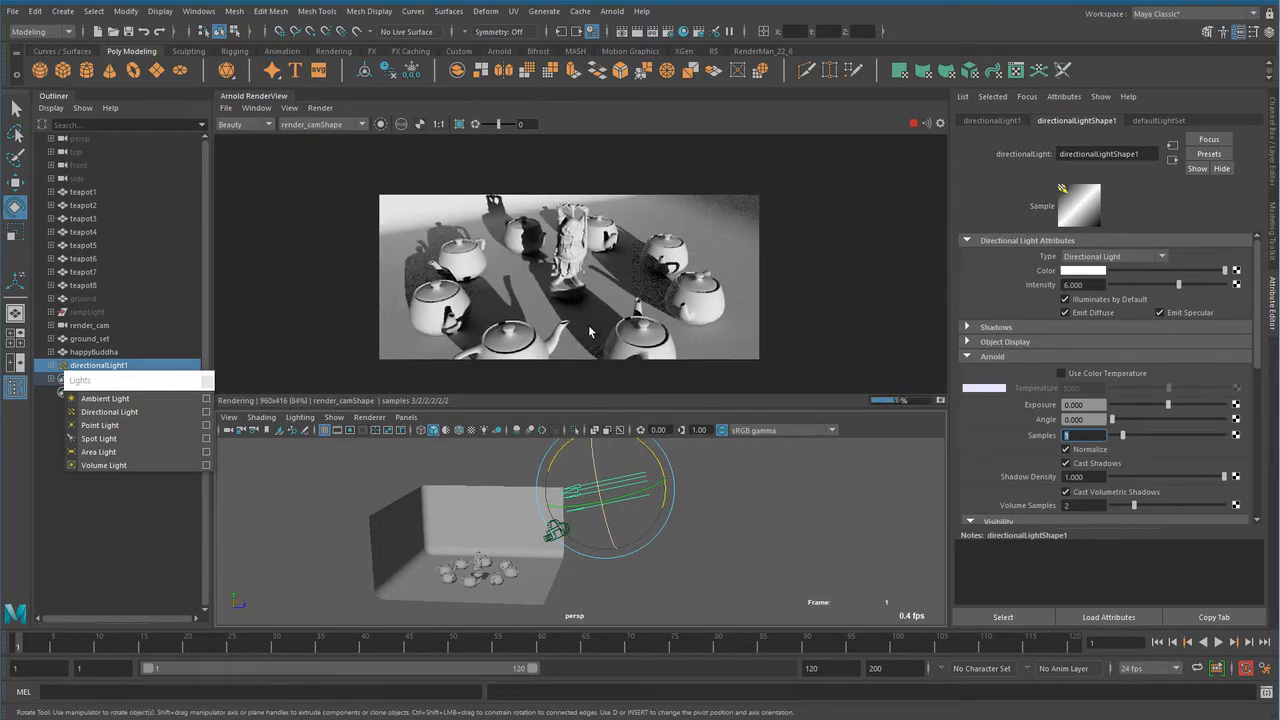
scroll(588, 324, "up", 1)
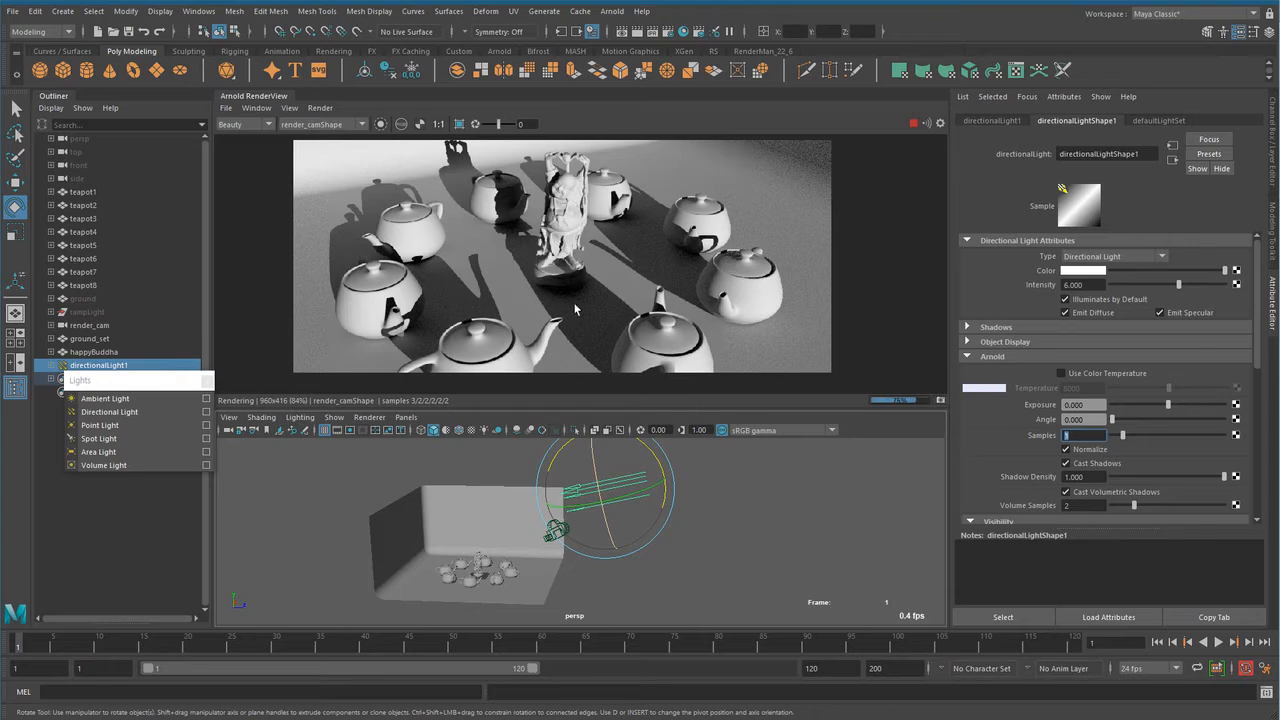
left_click(1096, 467)
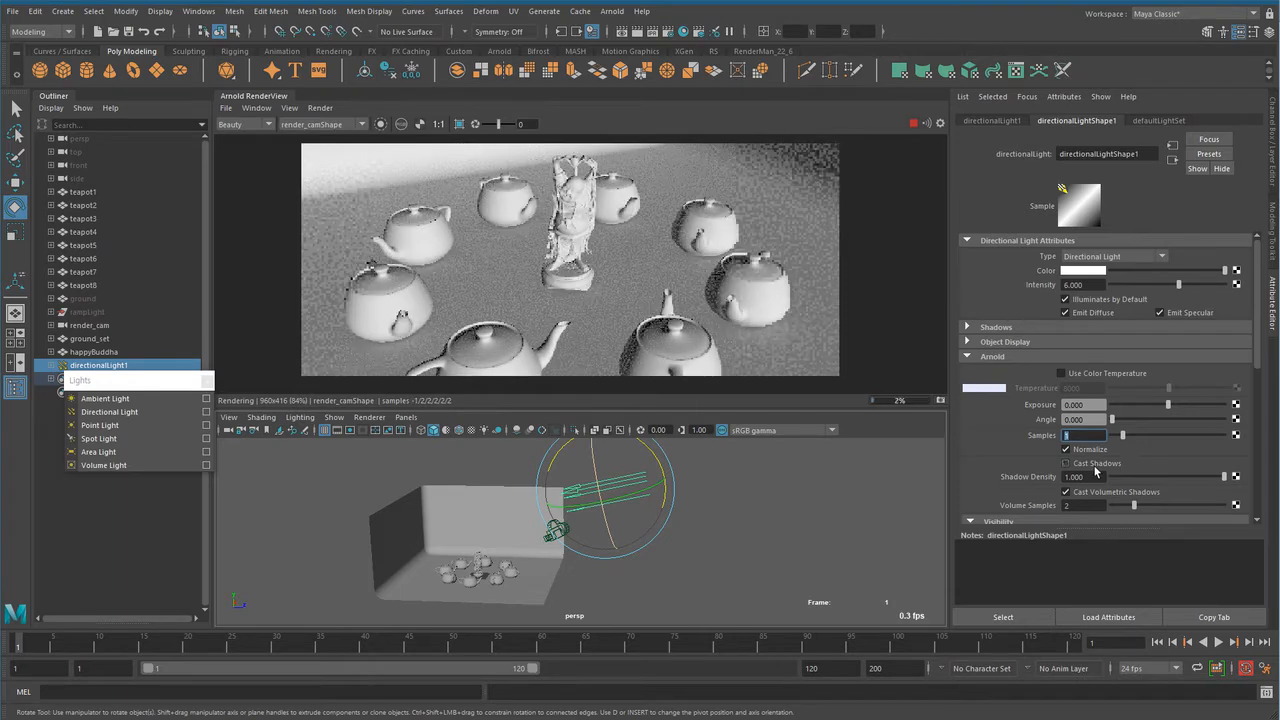
left_click(1096, 467)
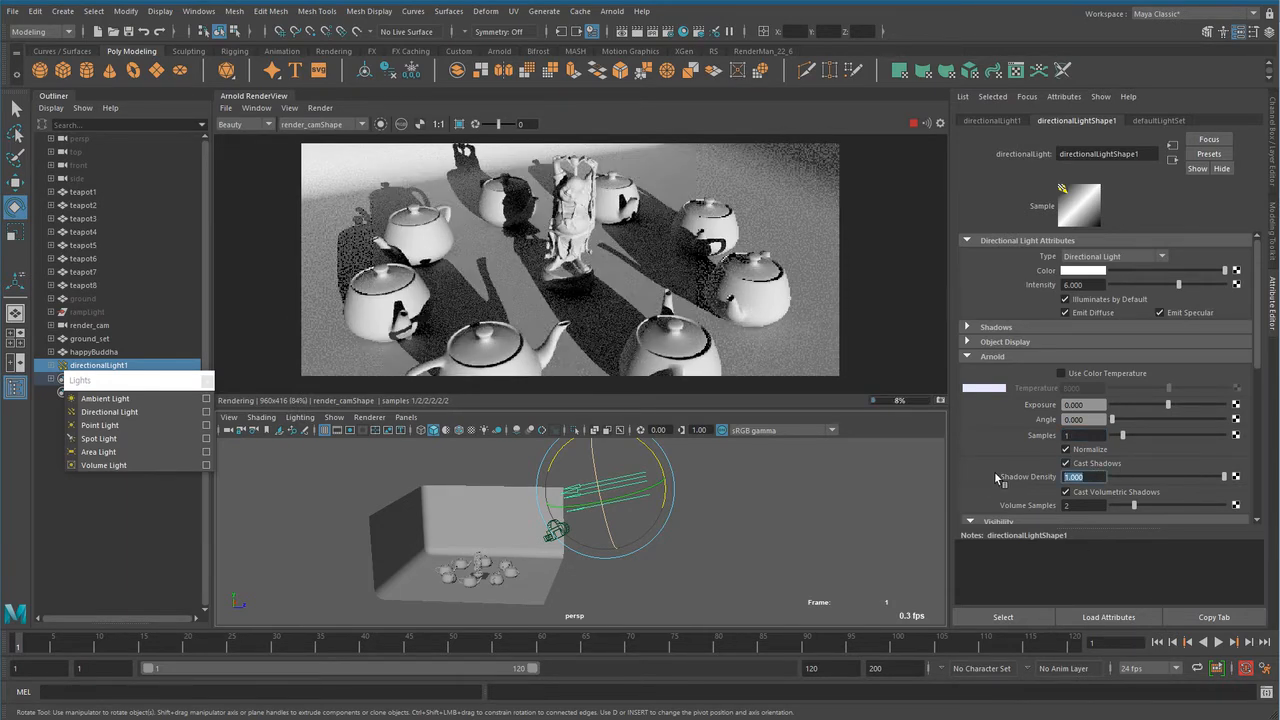
Try lower shadow densities on the directional light, including 0.6, and return the shadow density to 1.
type("0.")
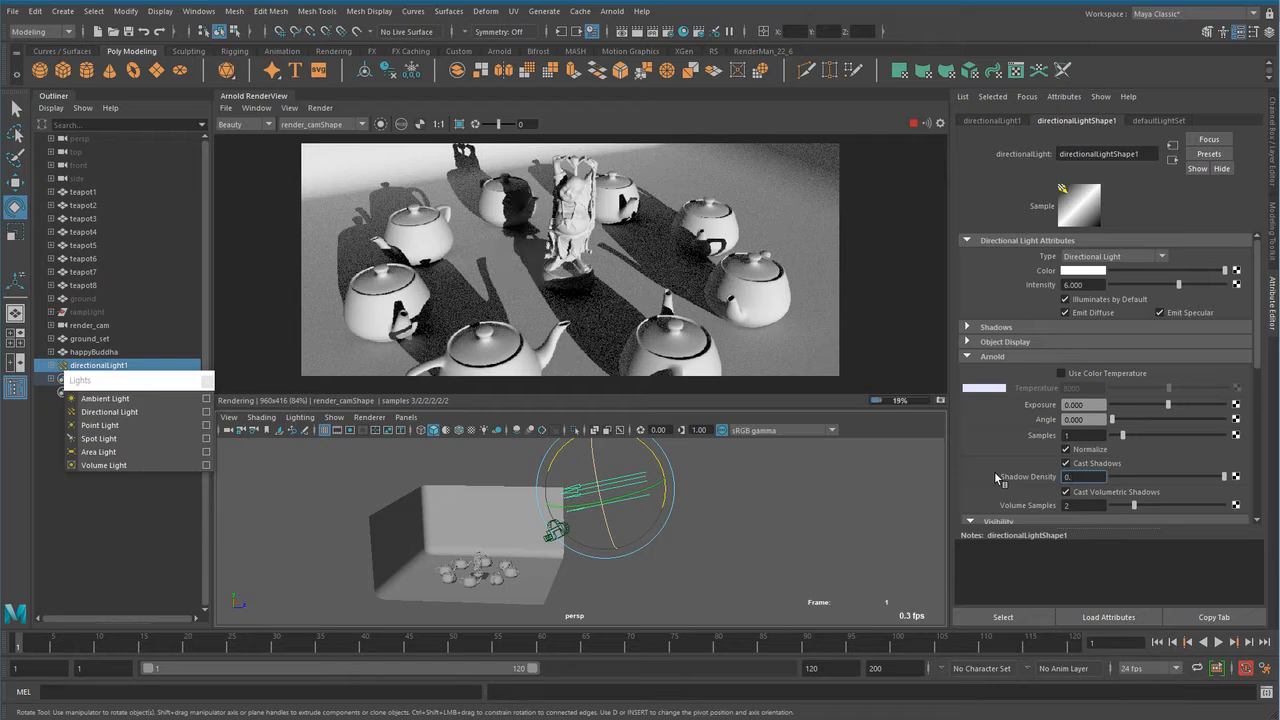
type("1")
key("Return")
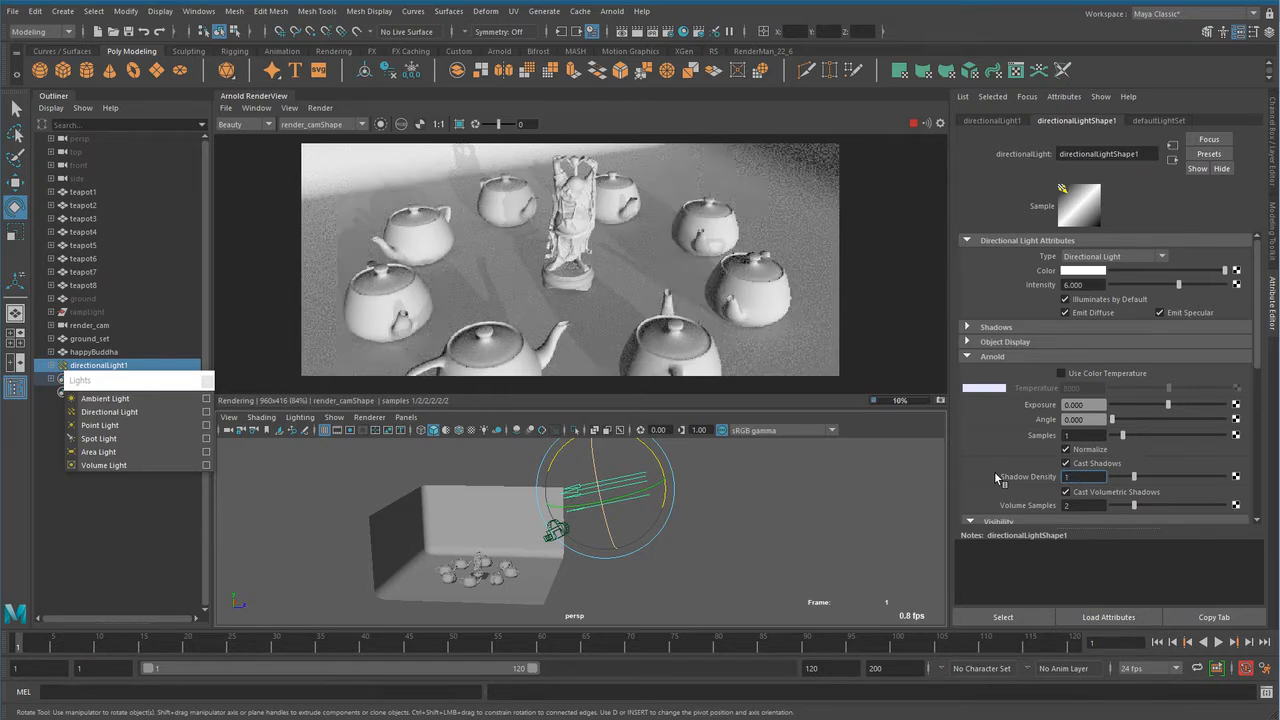
key("Return")
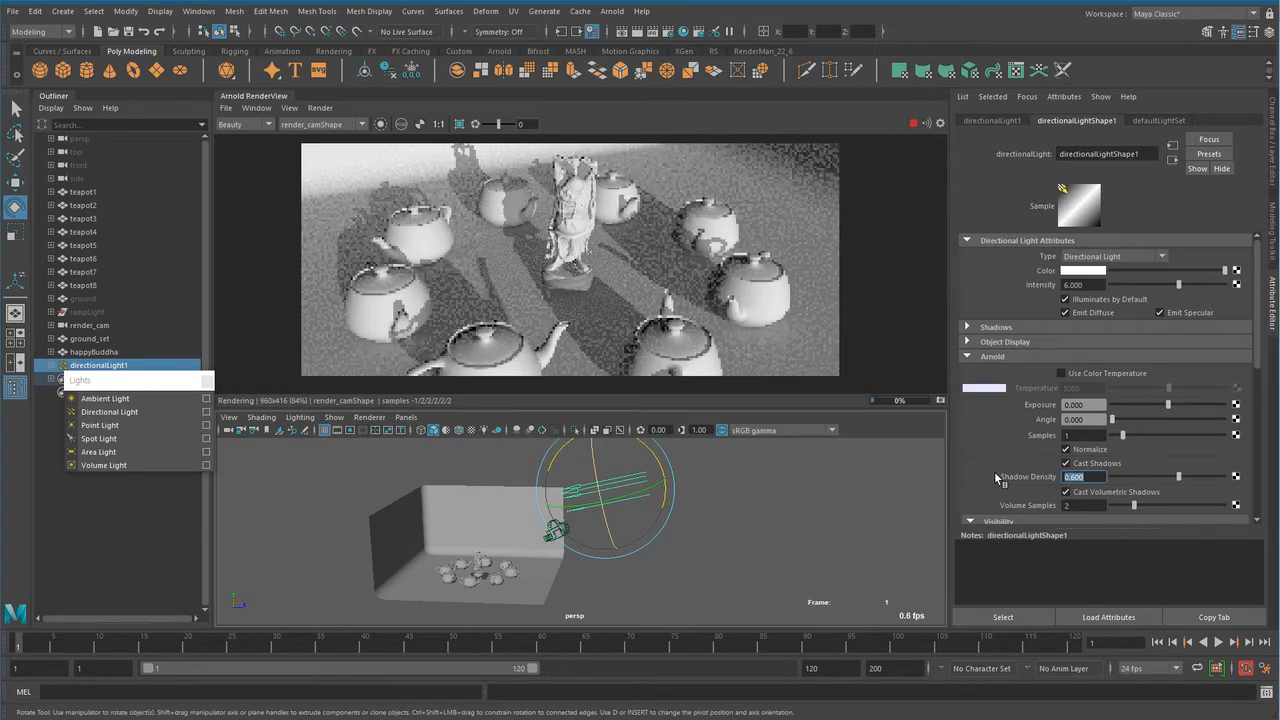
type("1")
key("Return")
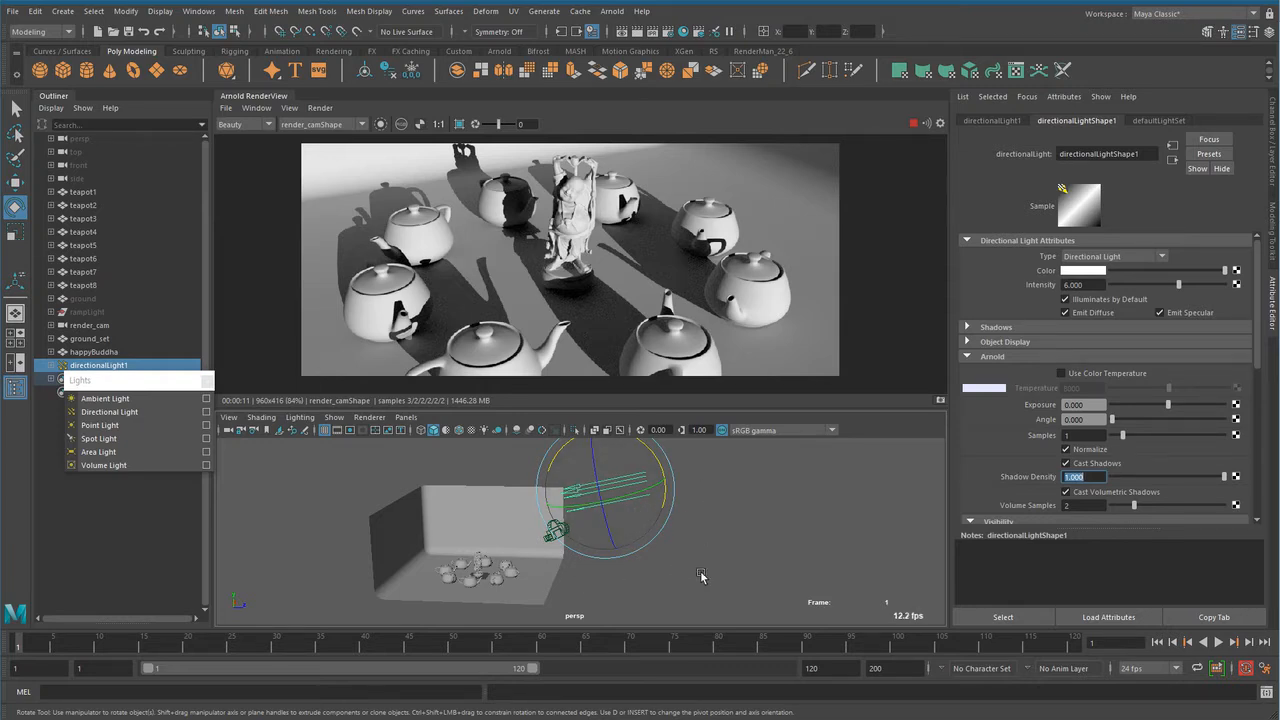
Review the available Arnold light types without creating one, and delete the directional light from the scene.
left_click(612, 11)
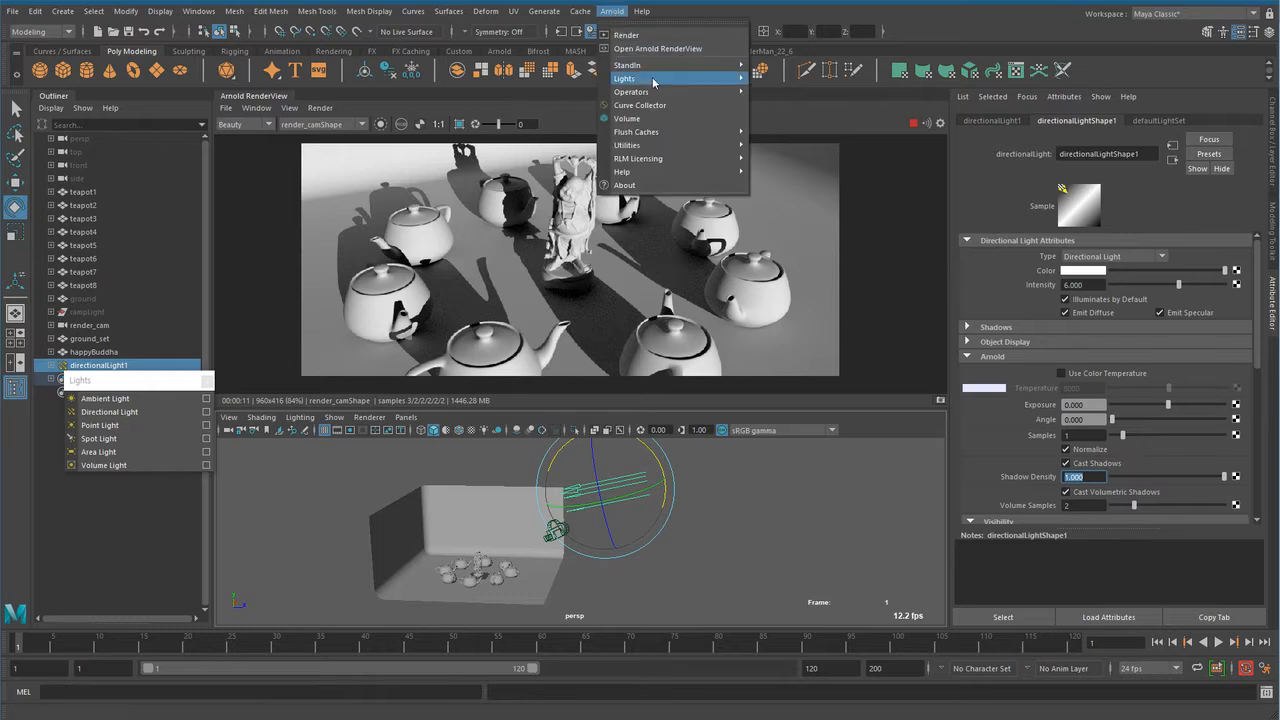
mouse_move(700, 78)
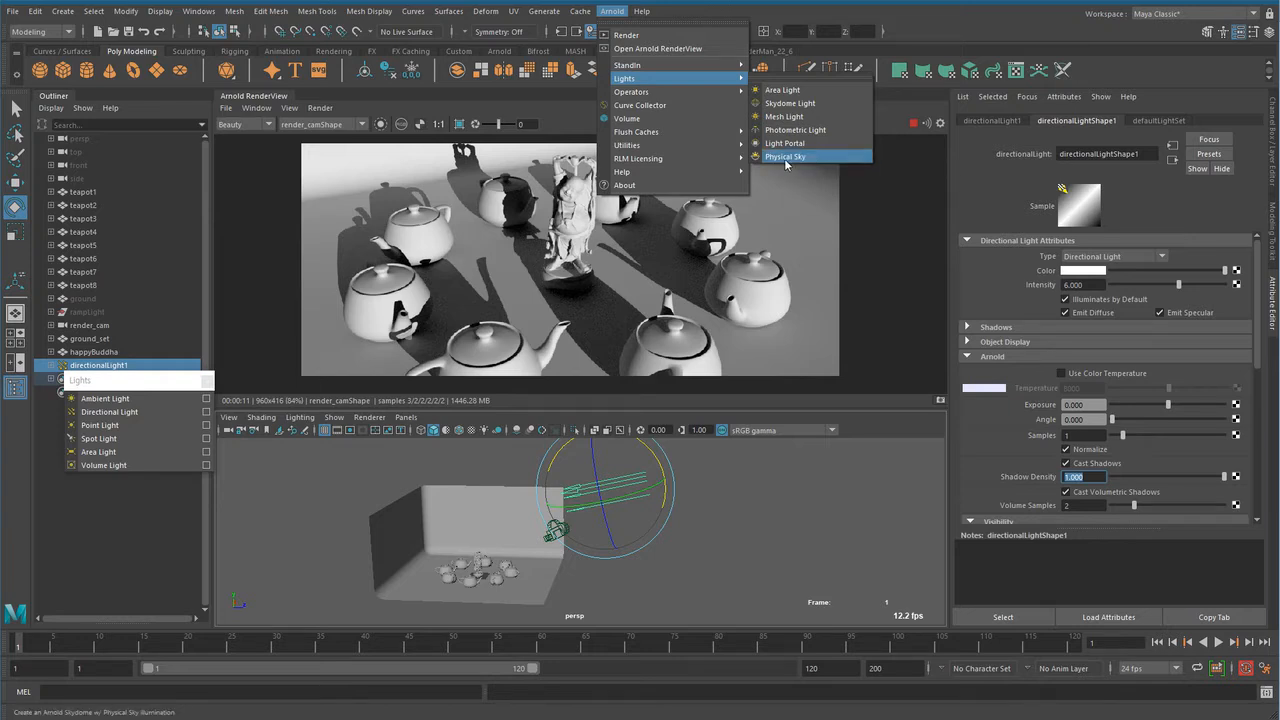
left_click(820, 528)
right_click_drag(738, 545, 690, 550, "alt")
key("Delete")
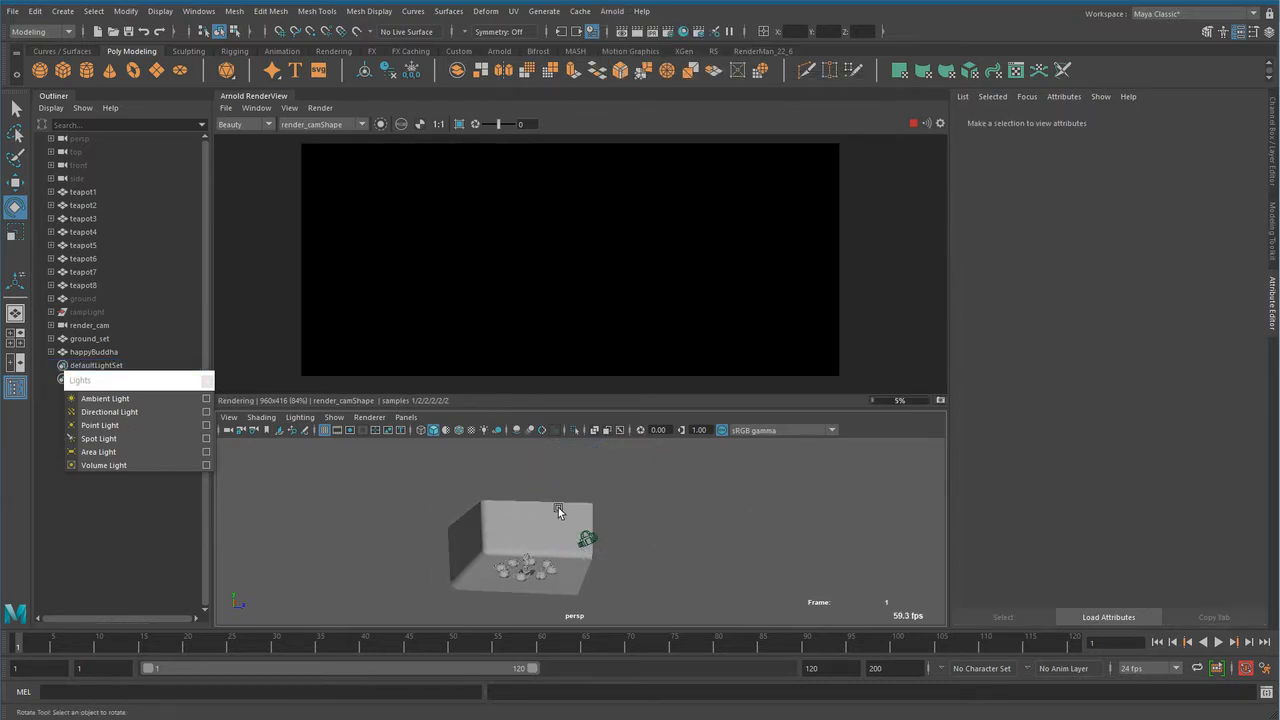
Create a point light and move it straight up above the teapots to a height of about 59 cm.
left_click_drag(558, 507, 606, 549, "alt")
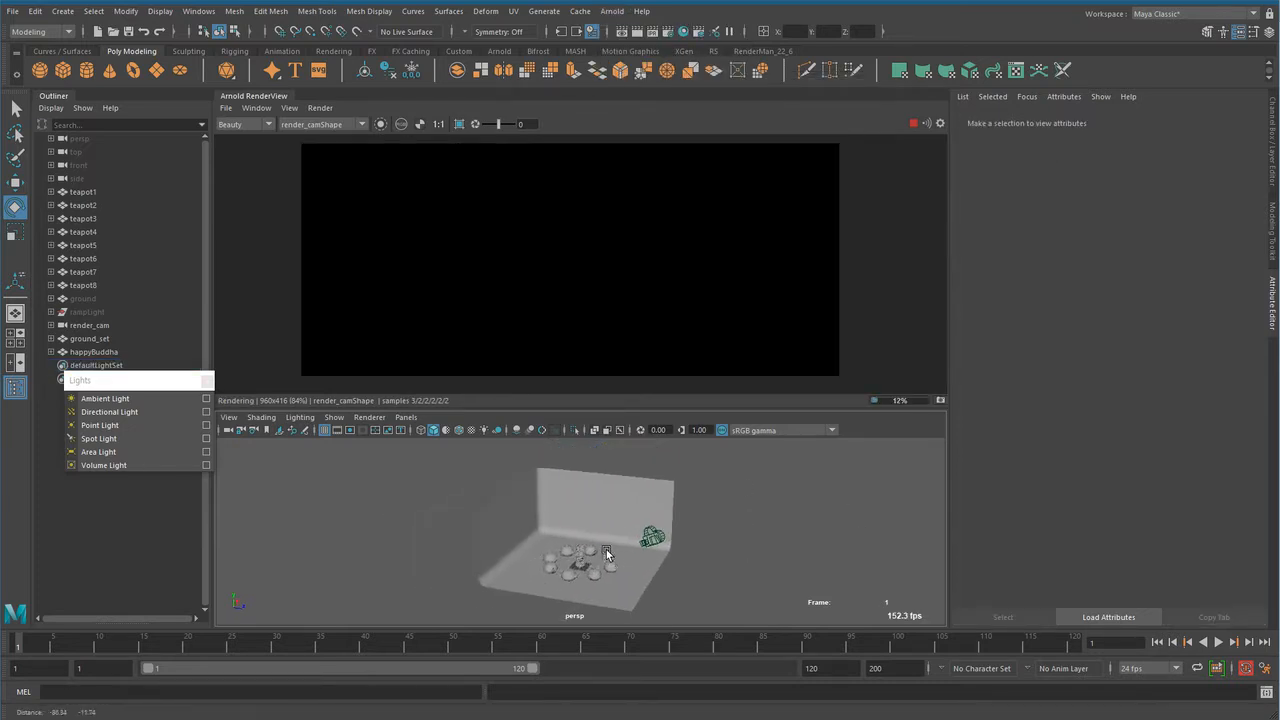
left_click(141, 424)
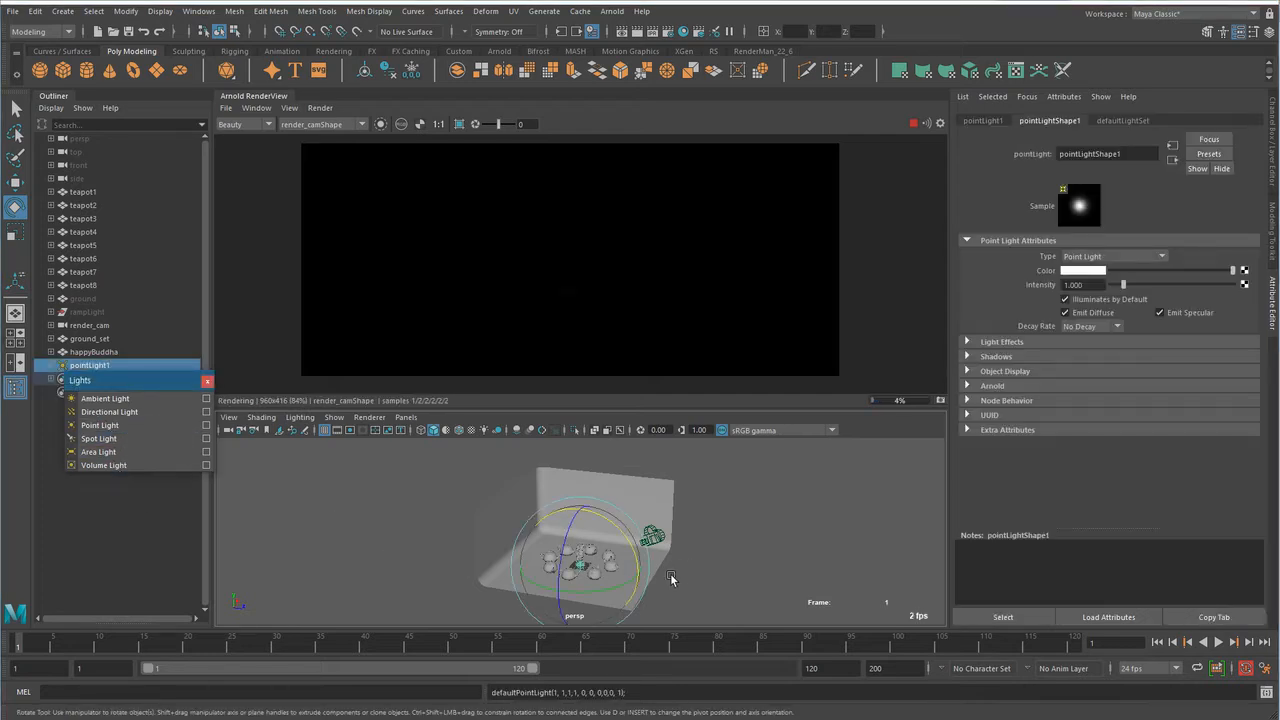
key("w")
left_click_drag(580, 502, 655, 598)
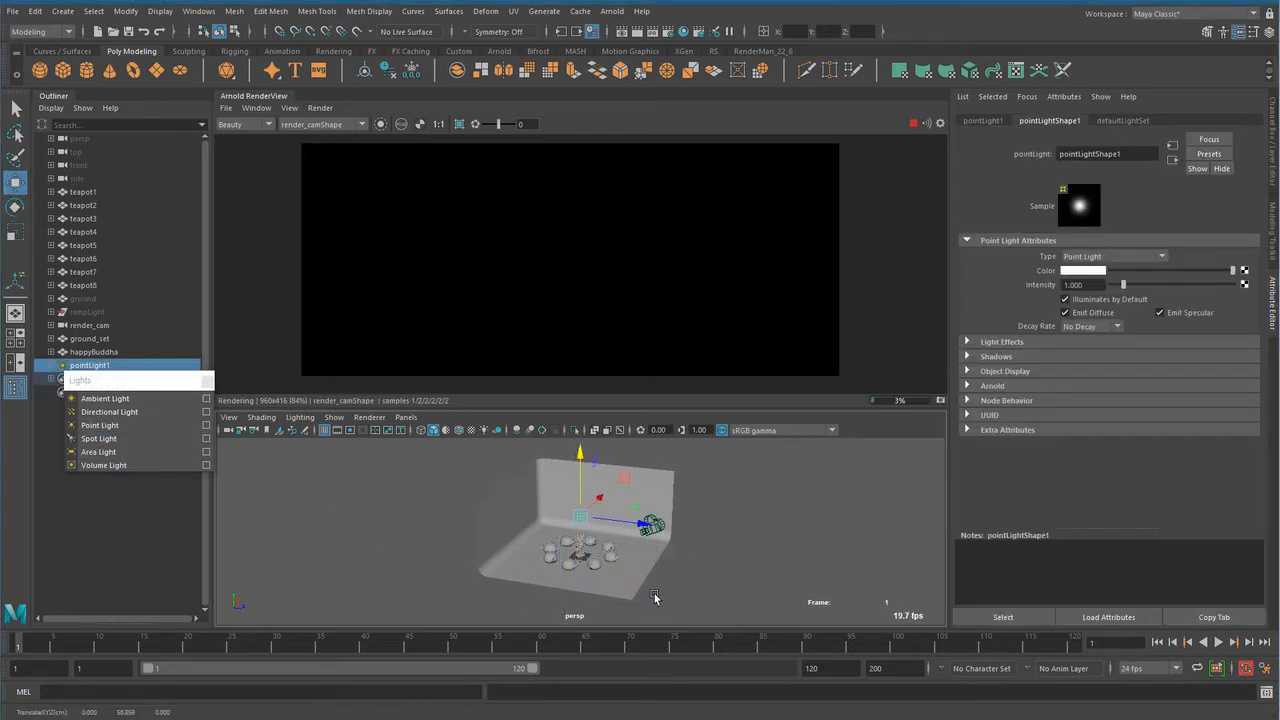
Set the point light's intensity to 10000.
key("f")
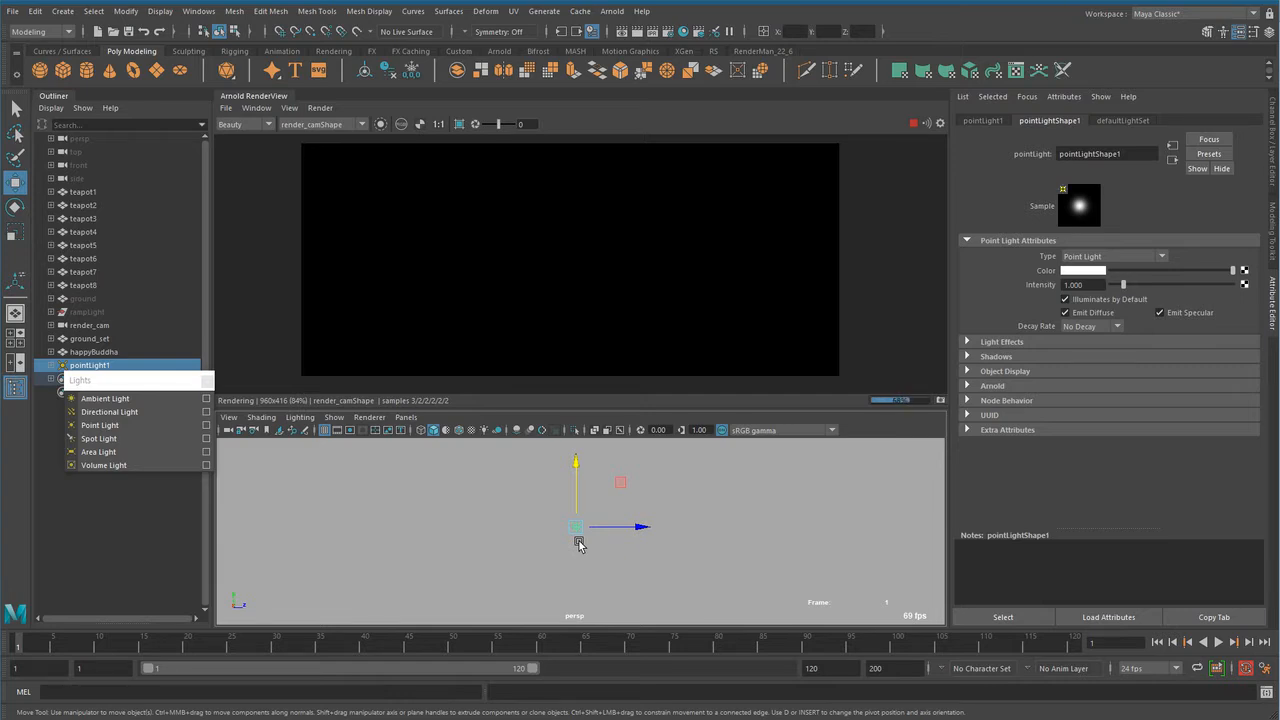
mouse_move(670, 578)
right_mouse_down("alt")
mouse_move(508, 546)
mouse_move(349, 560)
right_mouse_up("alt")
right_click_drag(665, 550, 608, 551, "alt")
left_click_drag(608, 551, 580, 588, "alt")
right_click_drag(585, 586, 540, 584, "alt")
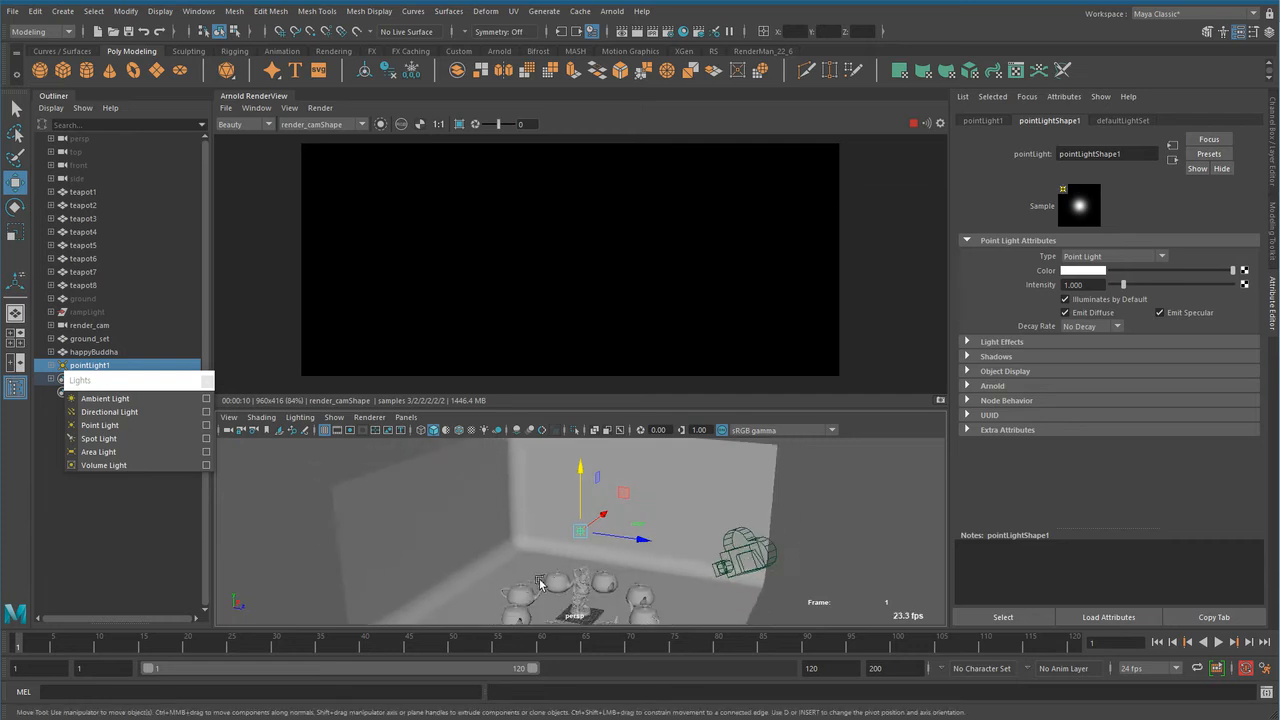
middle_click_drag(572, 575, 599, 541, "alt")
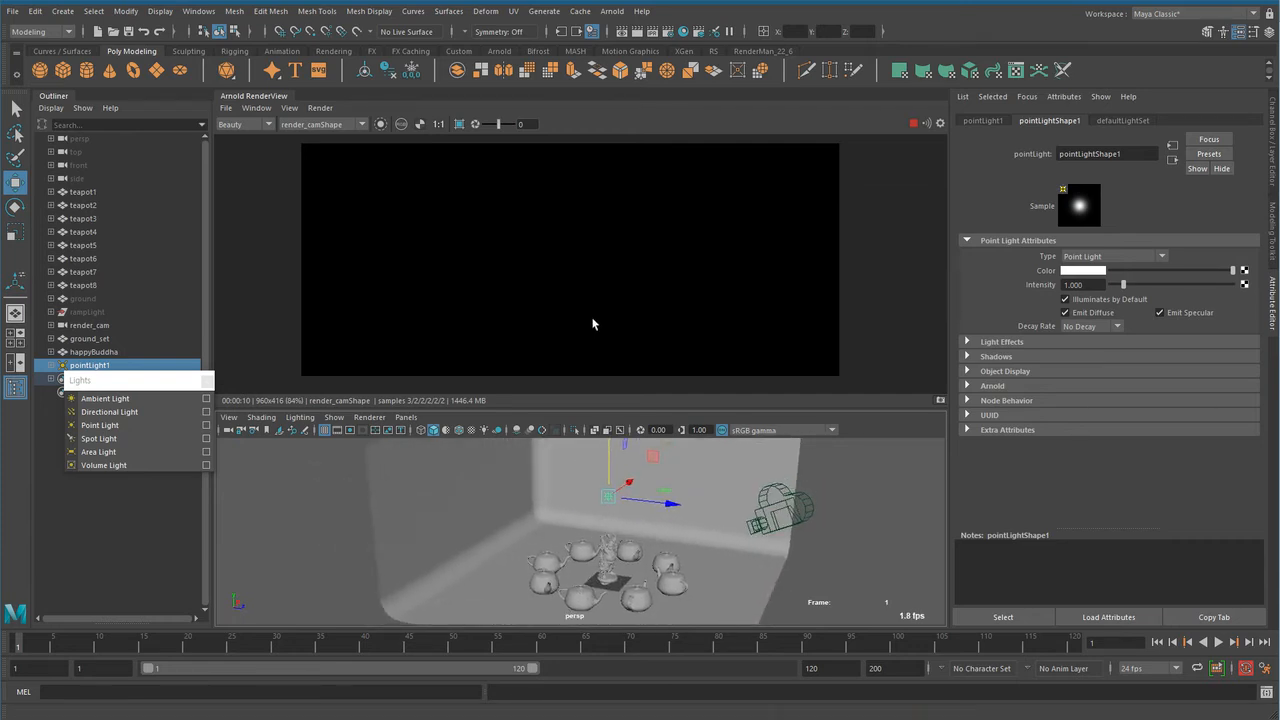
left_click_drag(1092, 285, 885, 283)
type("10000")
key("Return")
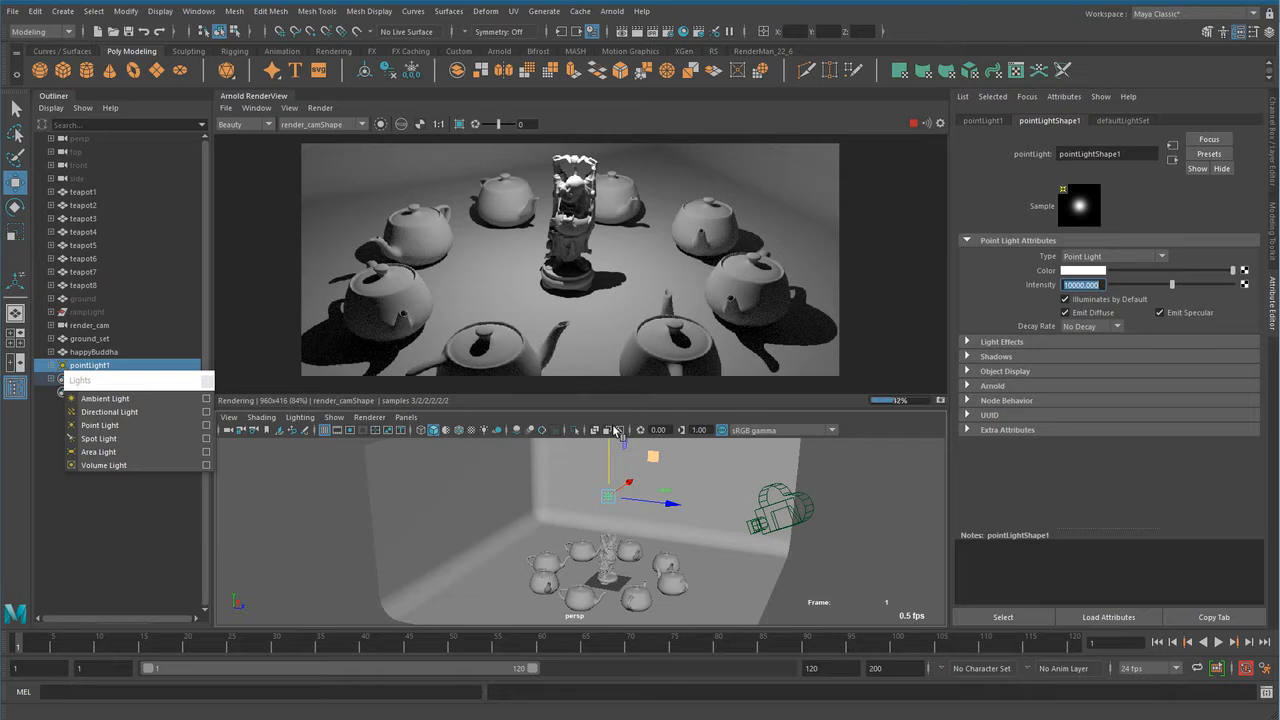
Lower the point light to just above the statue's head and fine-tune its height while watching the shadows in the render.
key("f")
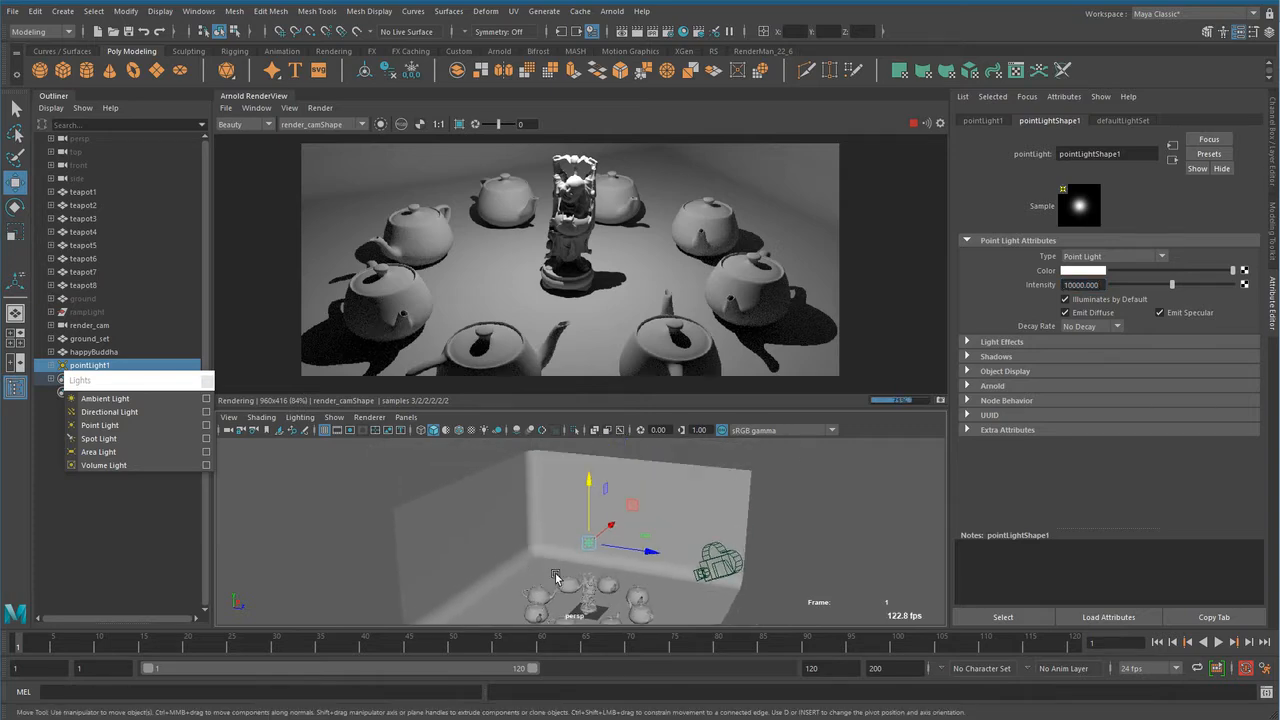
left_click_drag(591, 434, 589, 516)
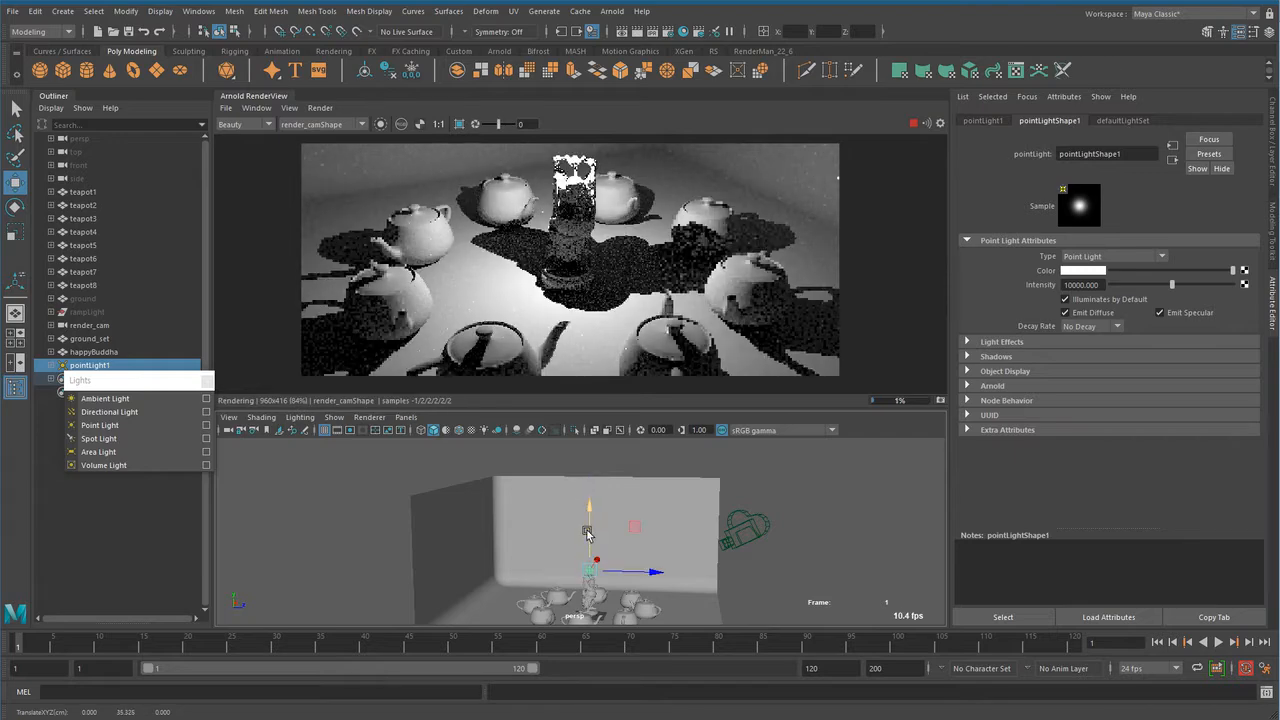
middle_click_drag(560, 560, 529, 560, "alt")
scroll(527, 498, "up", 4)
right_click_drag(529, 560, 614, 590, "alt")
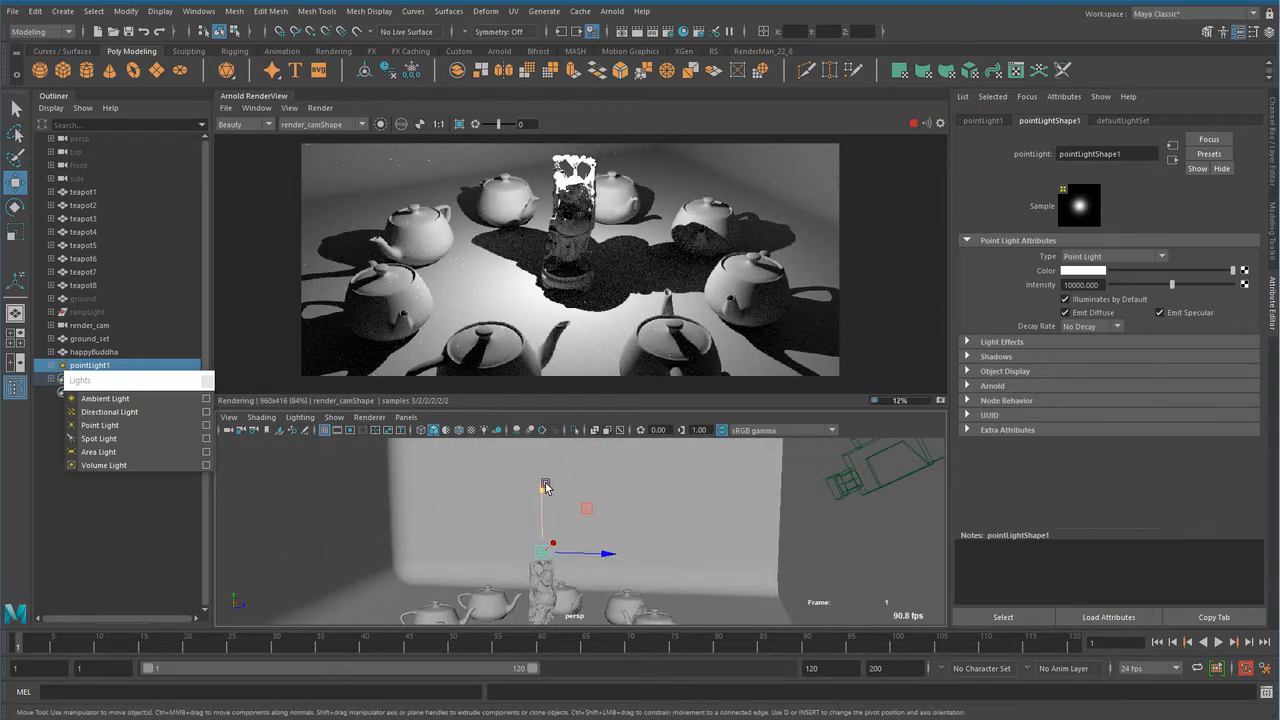
left_click_drag(546, 489, 538, 476)
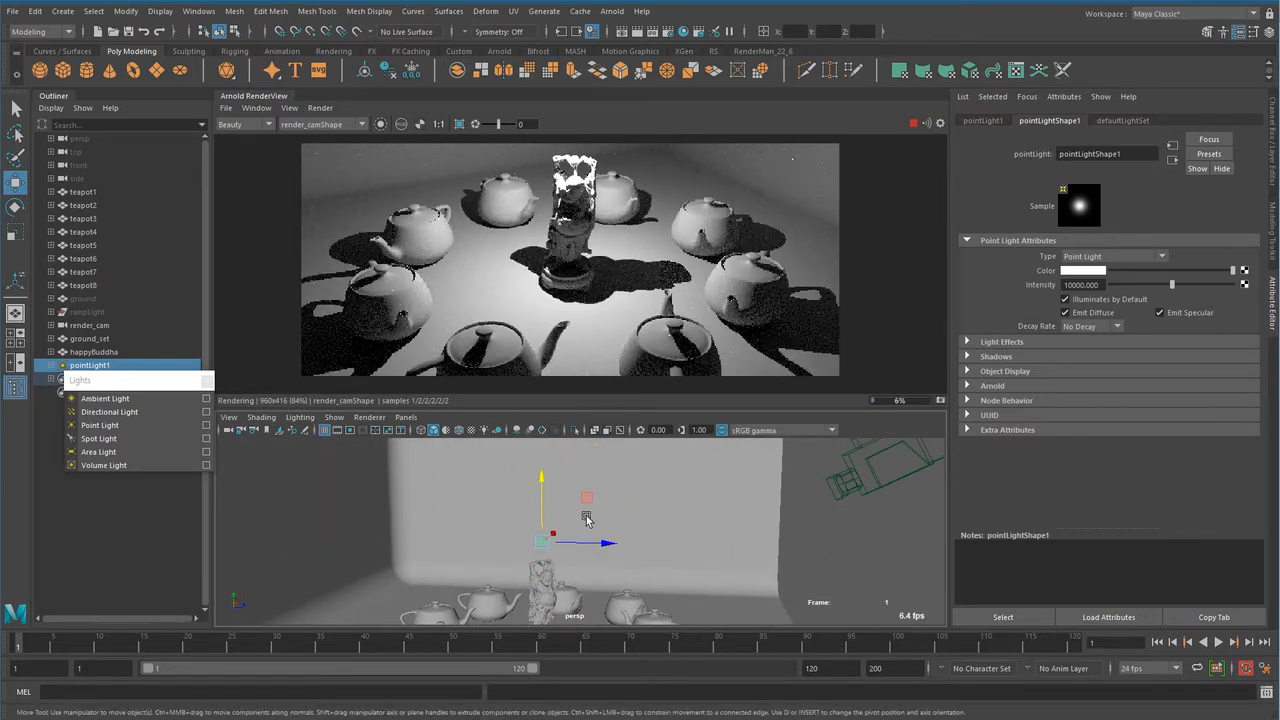
right_click_drag(588, 520, 390, 560, "alt")
right_click_drag(612, 486, 512, 508, "alt")
mouse_move(568, 471)
left_mouse_down()
mouse_move(579, 348)
mouse_move(572, 468)
left_mouse_up()
left_click_drag(584, 536, 541, 576, "alt")
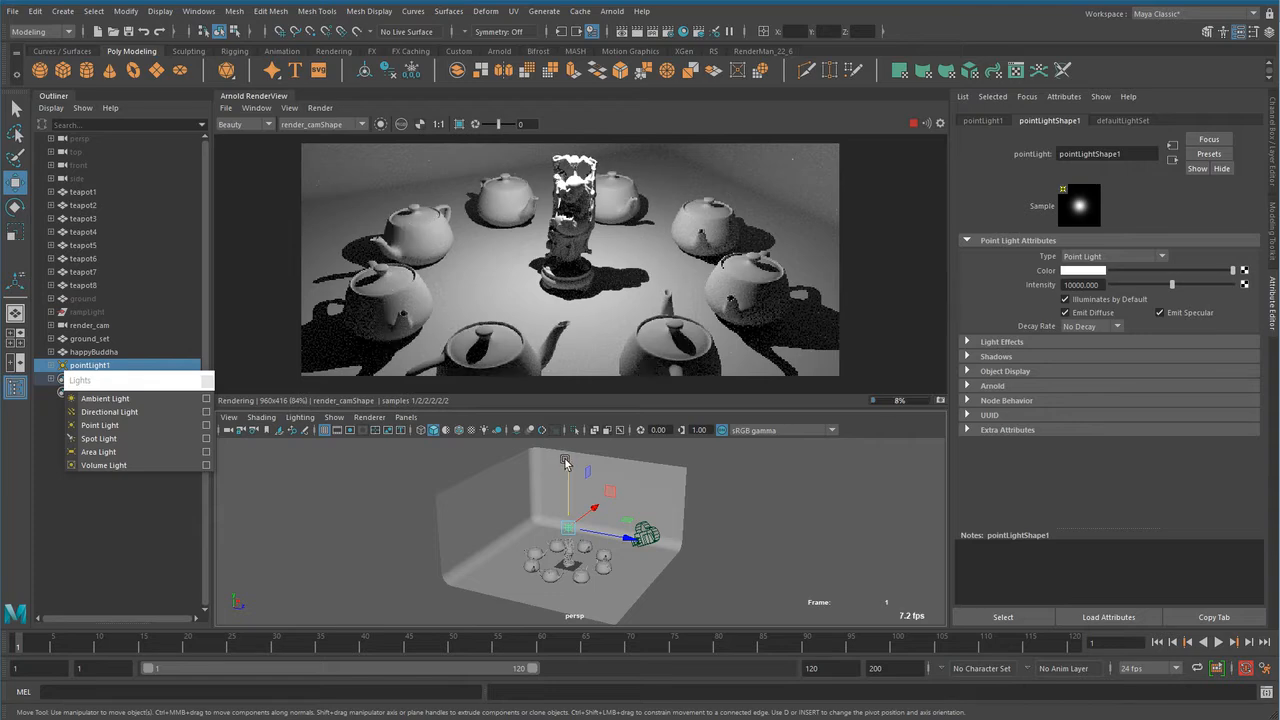
mouse_move(567, 463)
left_mouse_down()
mouse_move(568, 373)
mouse_move(565, 467)
left_mouse_up()
Enable color temperature in the point light's Arnold attributes and set it to 1600.
right_click_drag(475, 555, 714, 600, "alt")
middle_click_drag(530, 590, 609, 583, "alt")
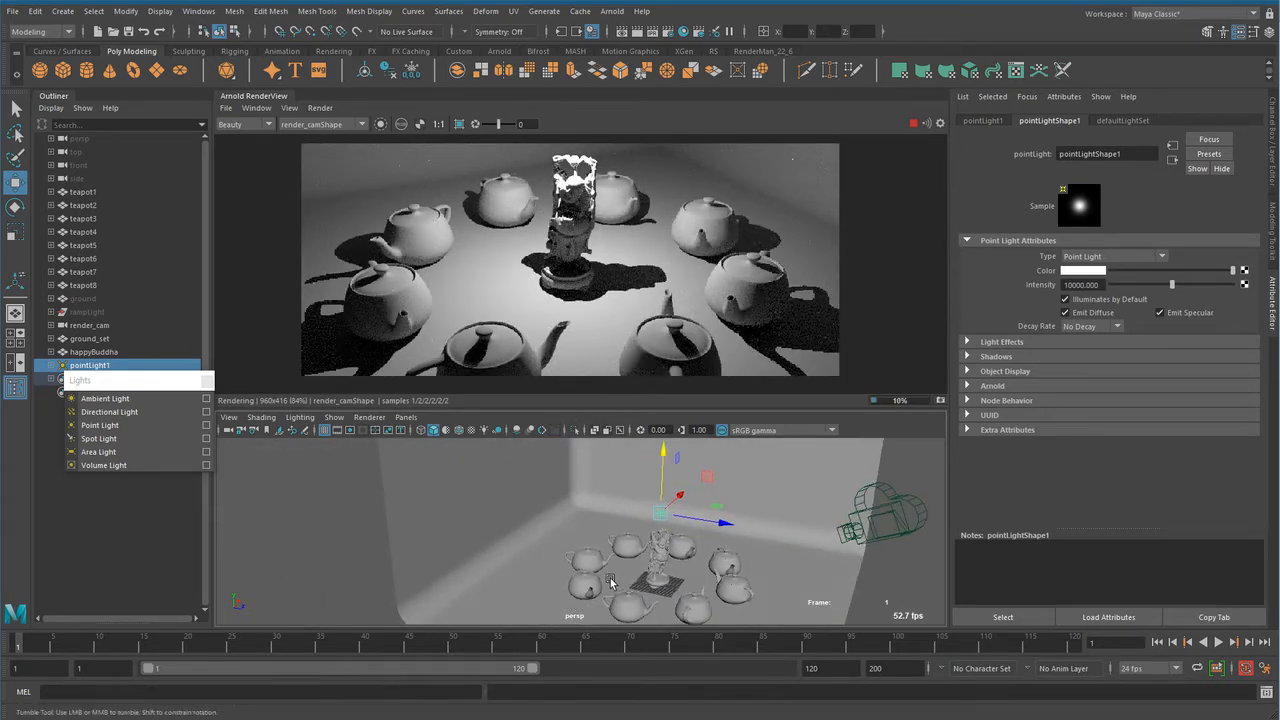
left_click_drag(609, 583, 606, 555, "alt")
middle_click_drag(655, 585, 560, 563, "alt")
right_click_drag(613, 547, 621, 546, "alt")
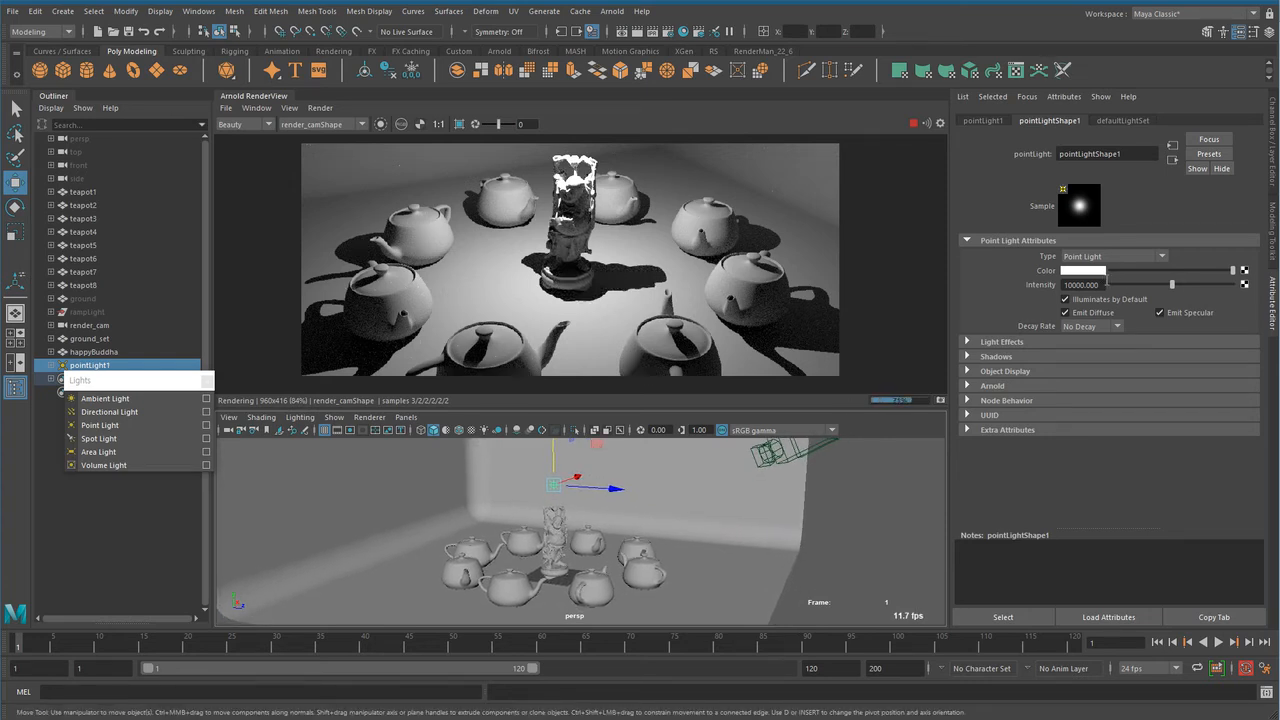
left_click(990, 386)
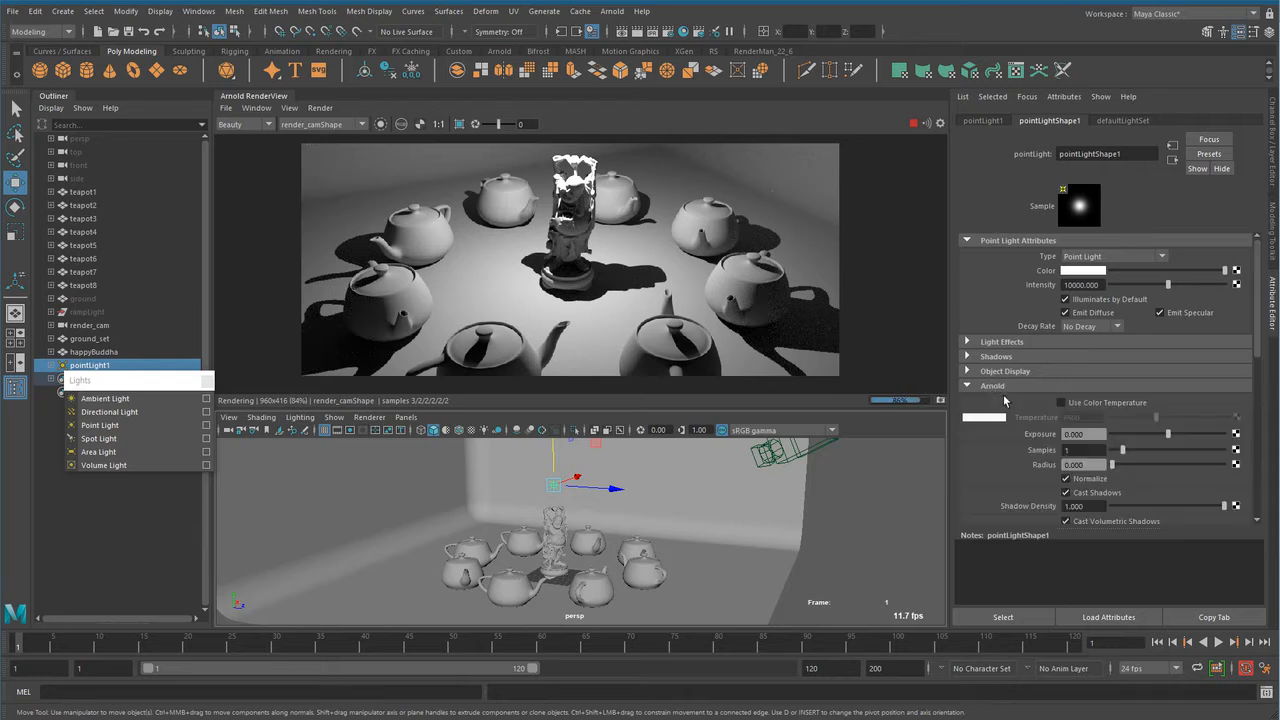
left_click(1061, 402)
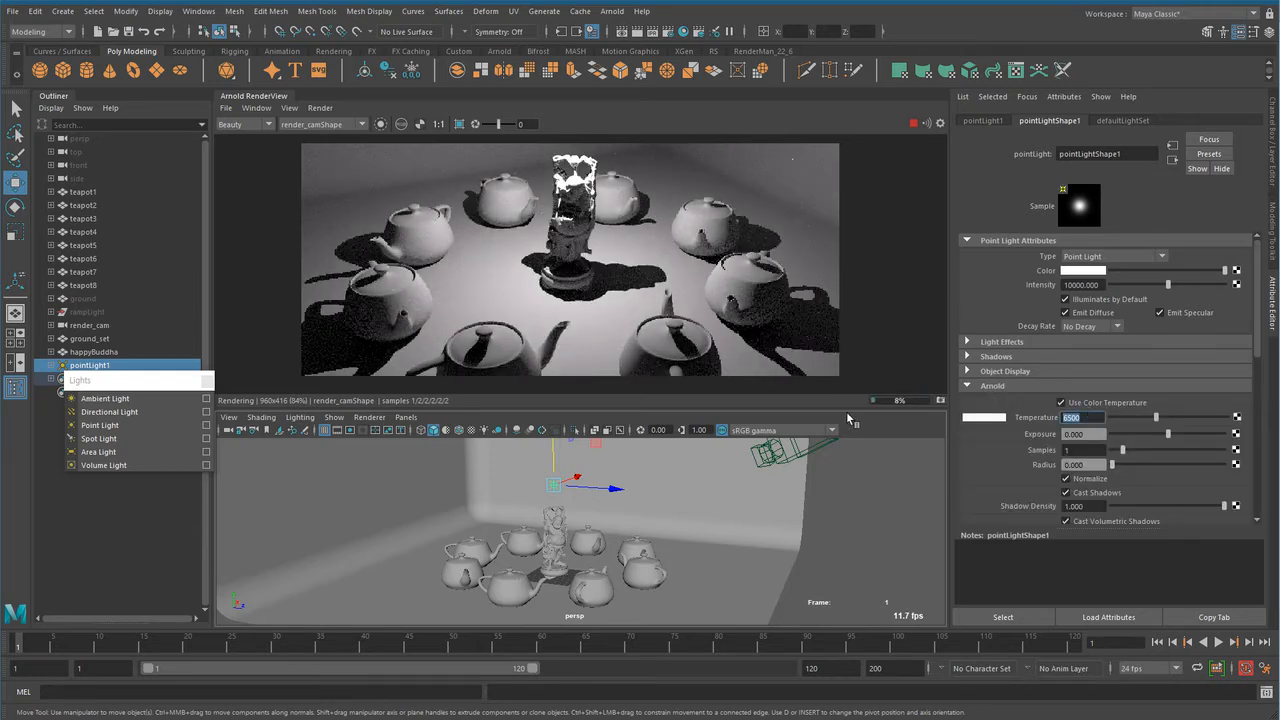
type("1")
key("Return")
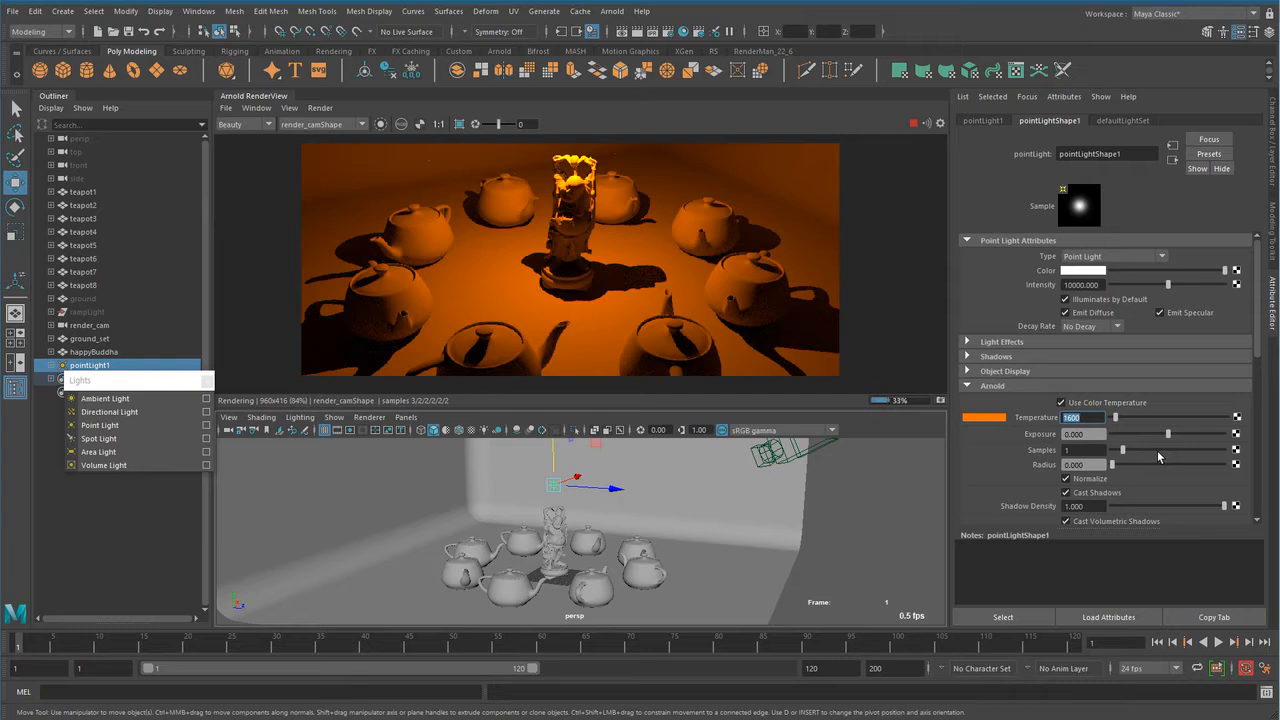
Try color temperatures of 4000 and 9000 on the point light, and turn its color temperature off again.
type("4000")
key("Return")
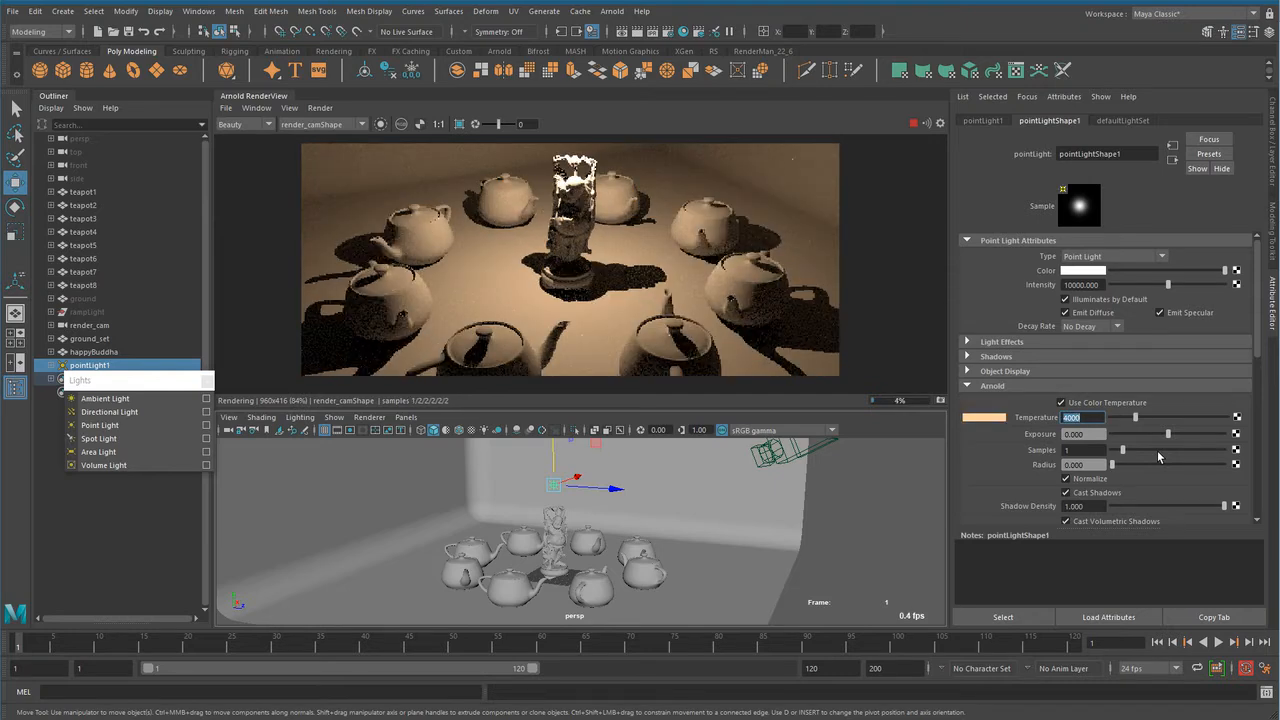
type("9000")
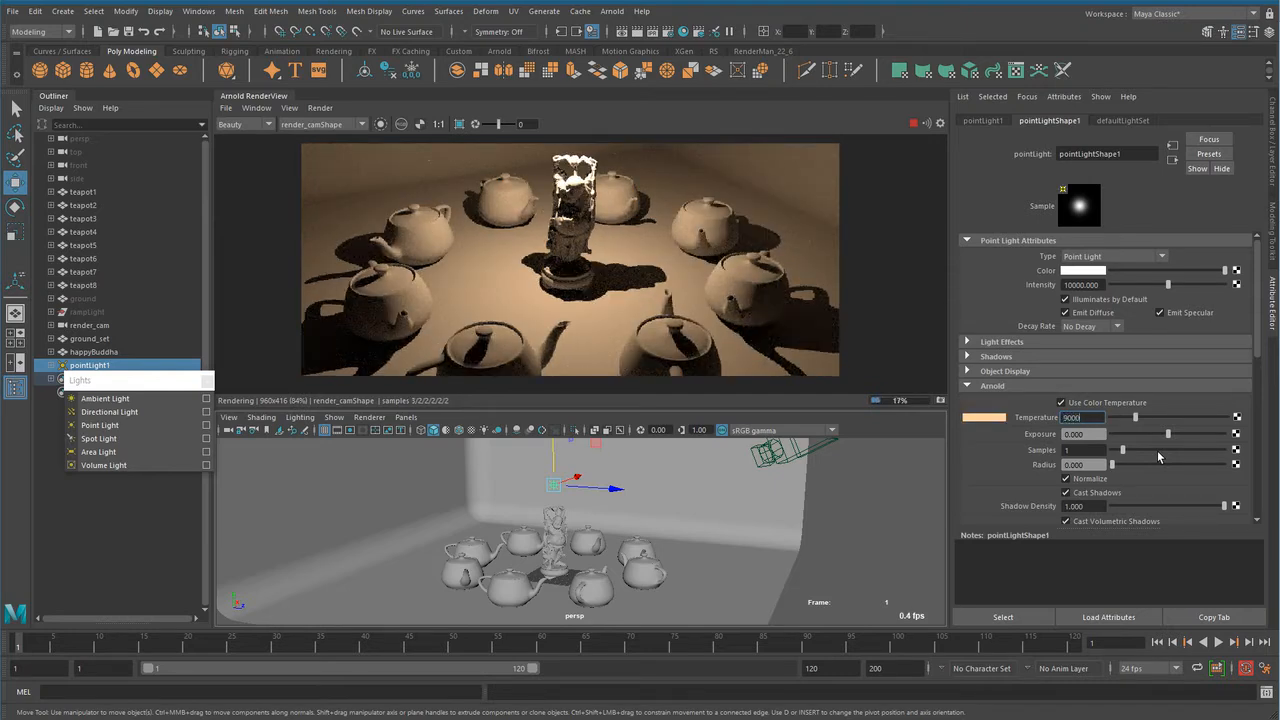
key("Return")
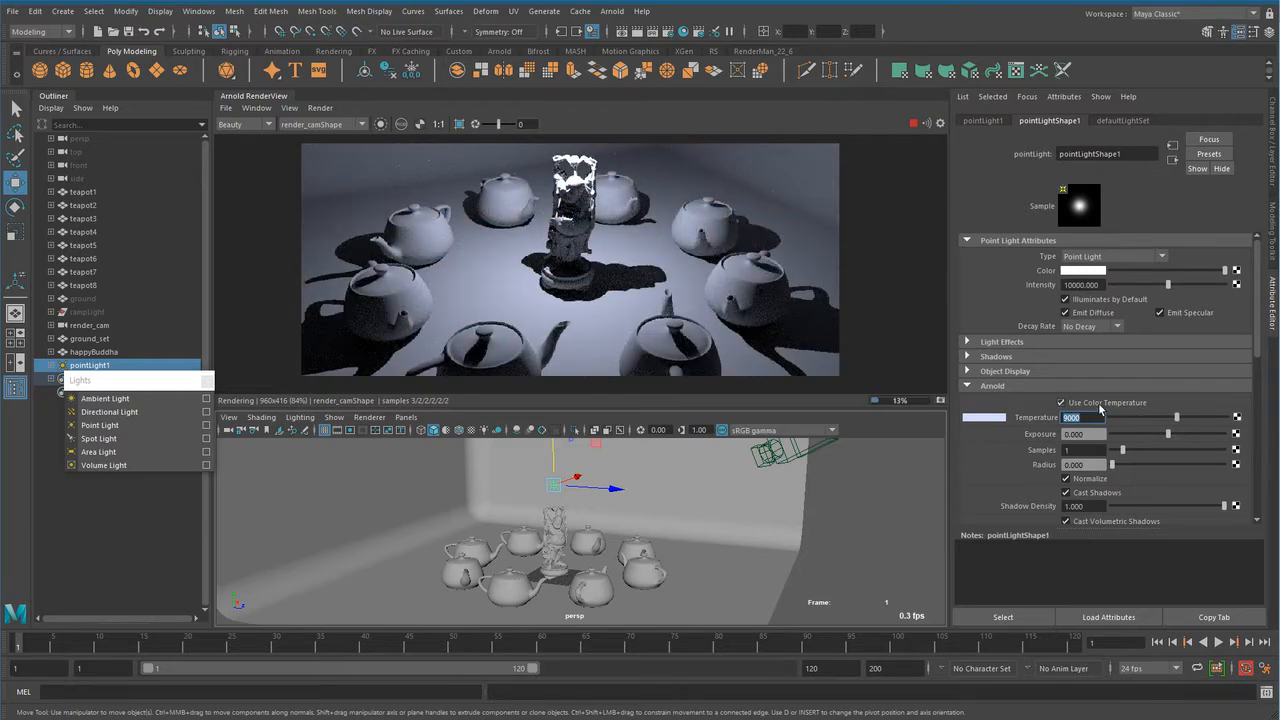
left_click(1061, 402)
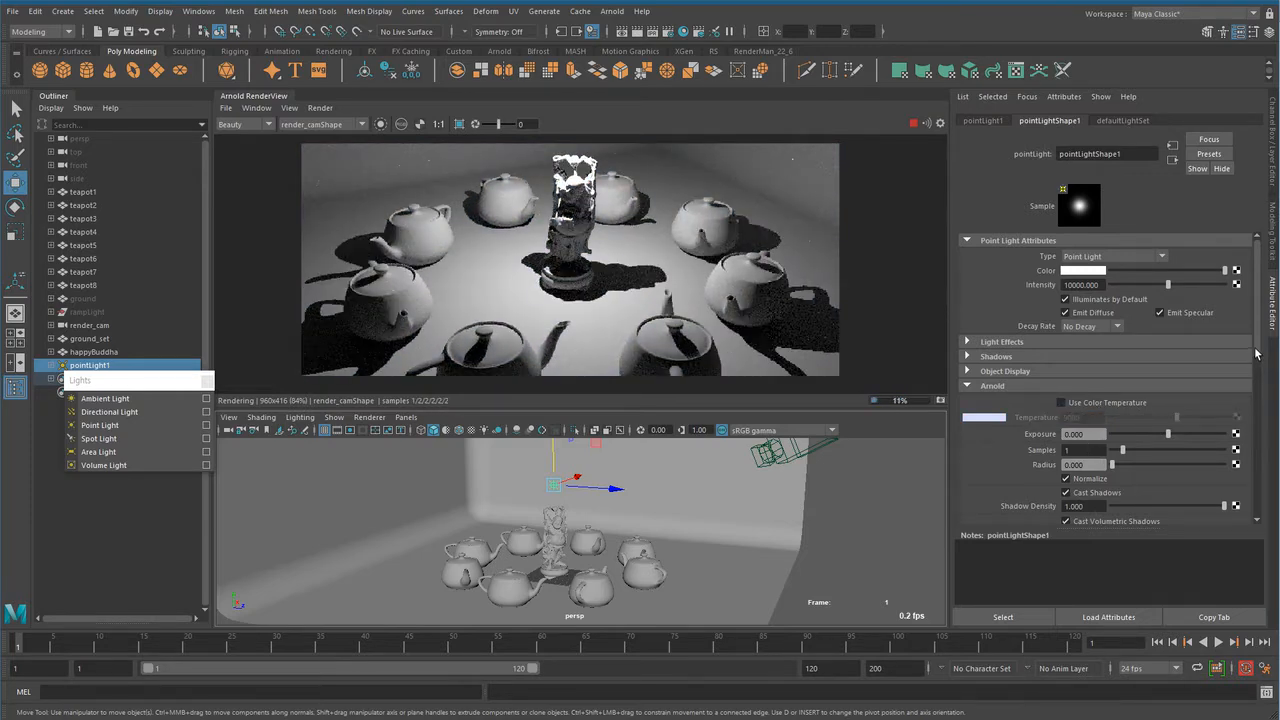
Turn off the point light's Cast Shadows option to compare the render without shadows.
mouse_move(1257, 341)
left_mouse_down()
mouse_move(1257, 451)
mouse_move(1254, 360)
left_mouse_up()
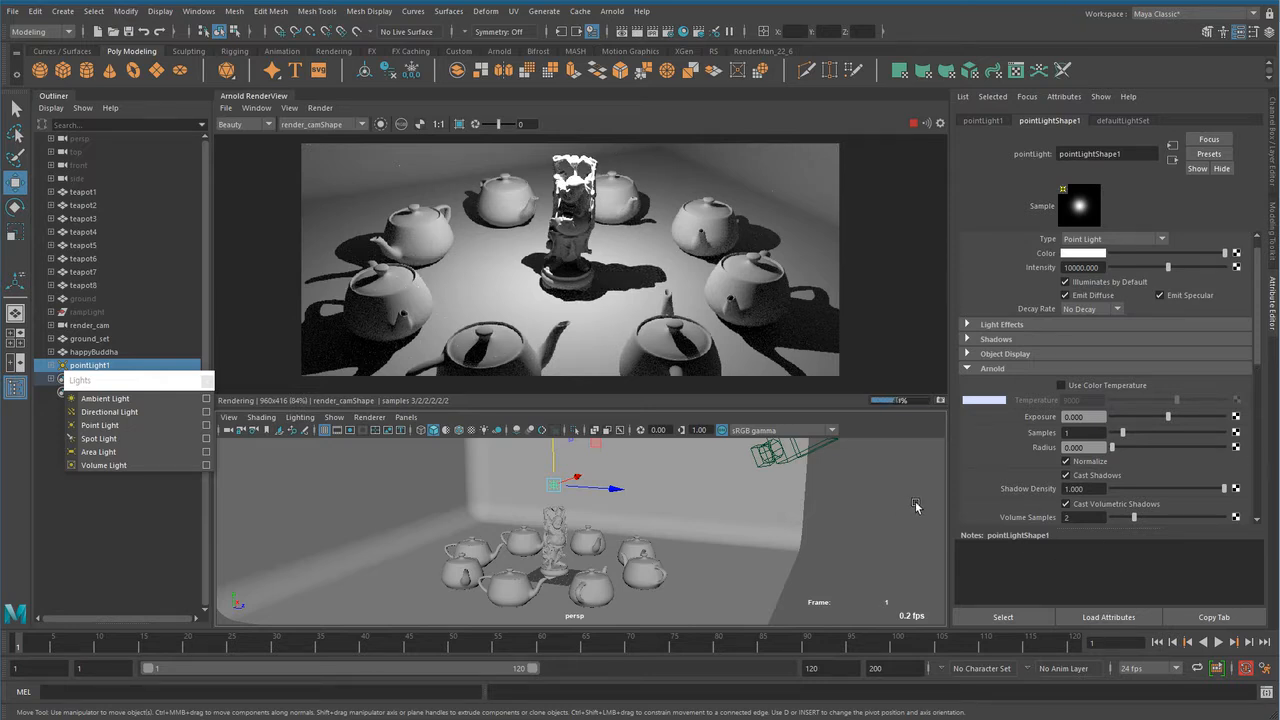
left_click(1097, 480)
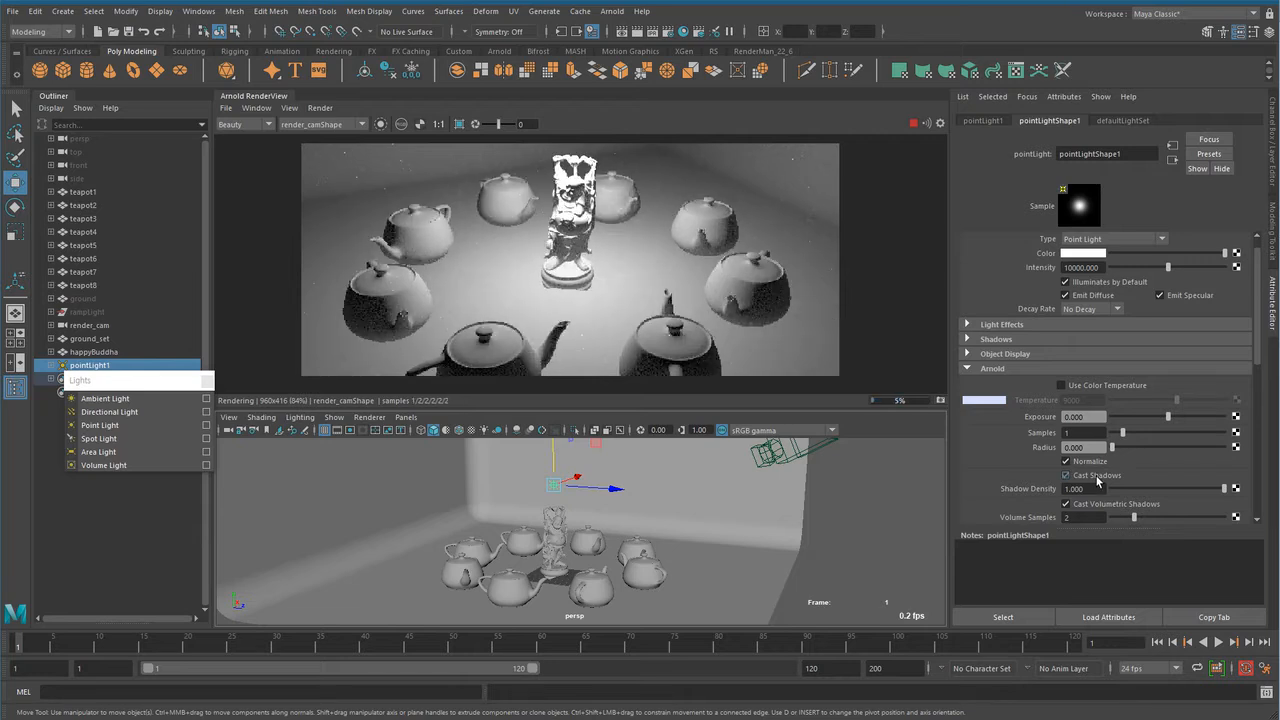
Turn the point light's Cast Shadows option back on and store a snapshot of the finished render.
left_click(1097, 480)
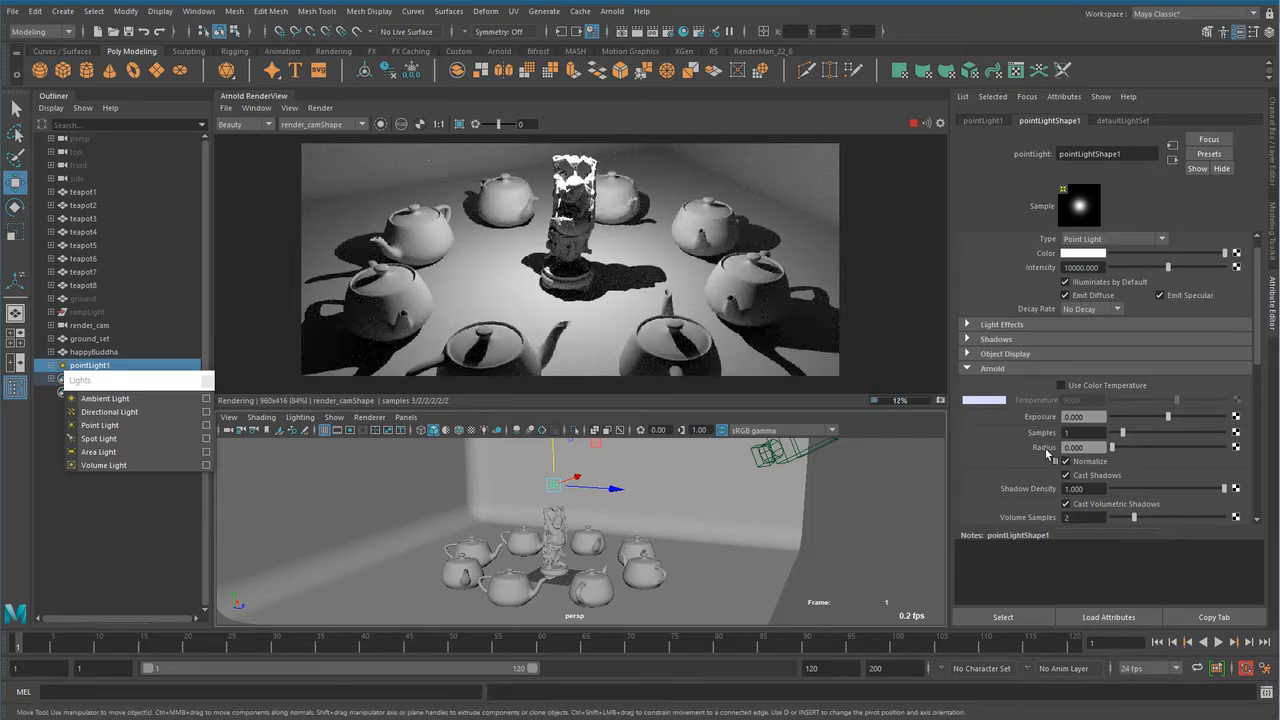
left_click(1090, 449)
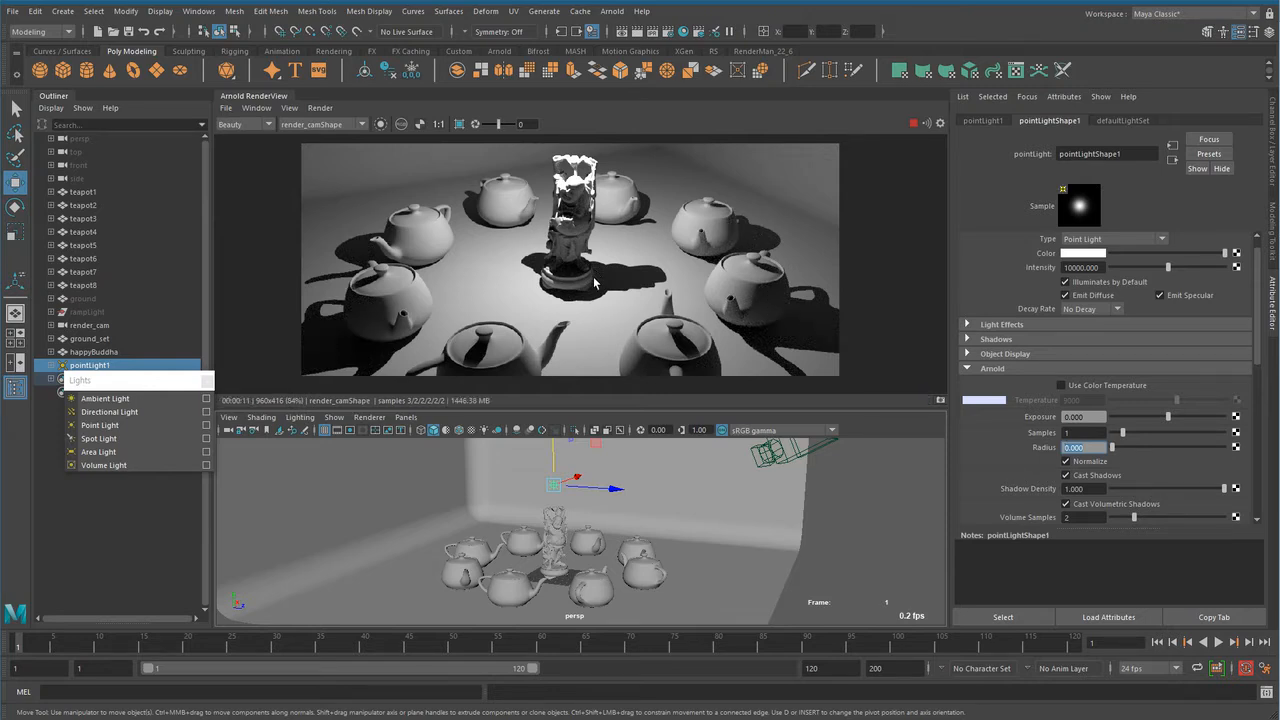
left_click(941, 401)
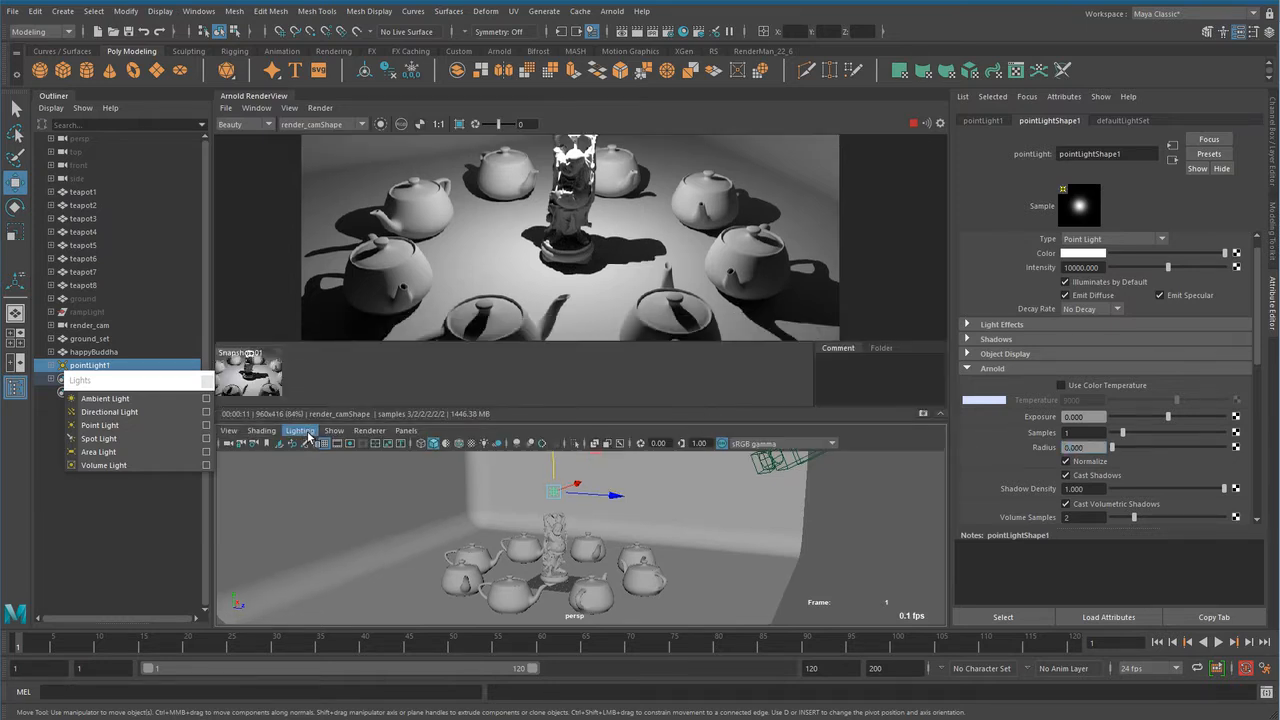
Set the point light's Radius to 1 and compare the statue's shadow with the stored snapshot.
left_click(1080, 447)
type("1")
key("Return")
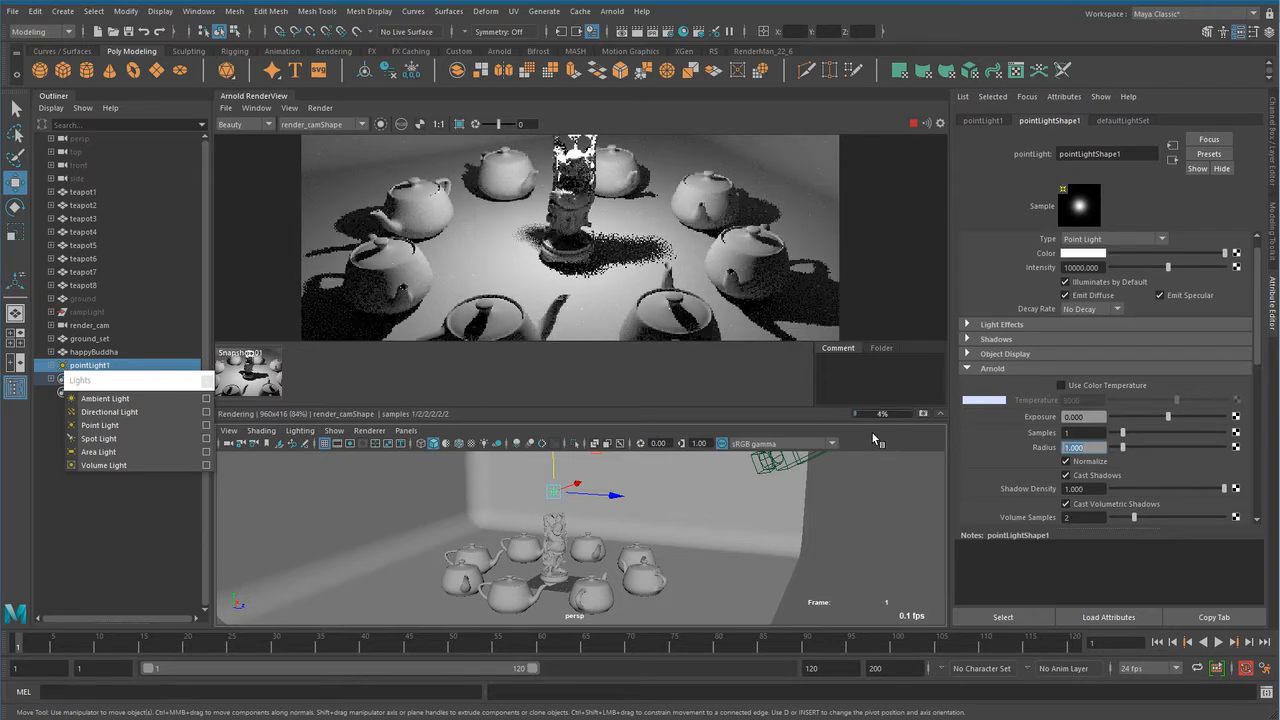
scroll(610, 278, "up", 5)
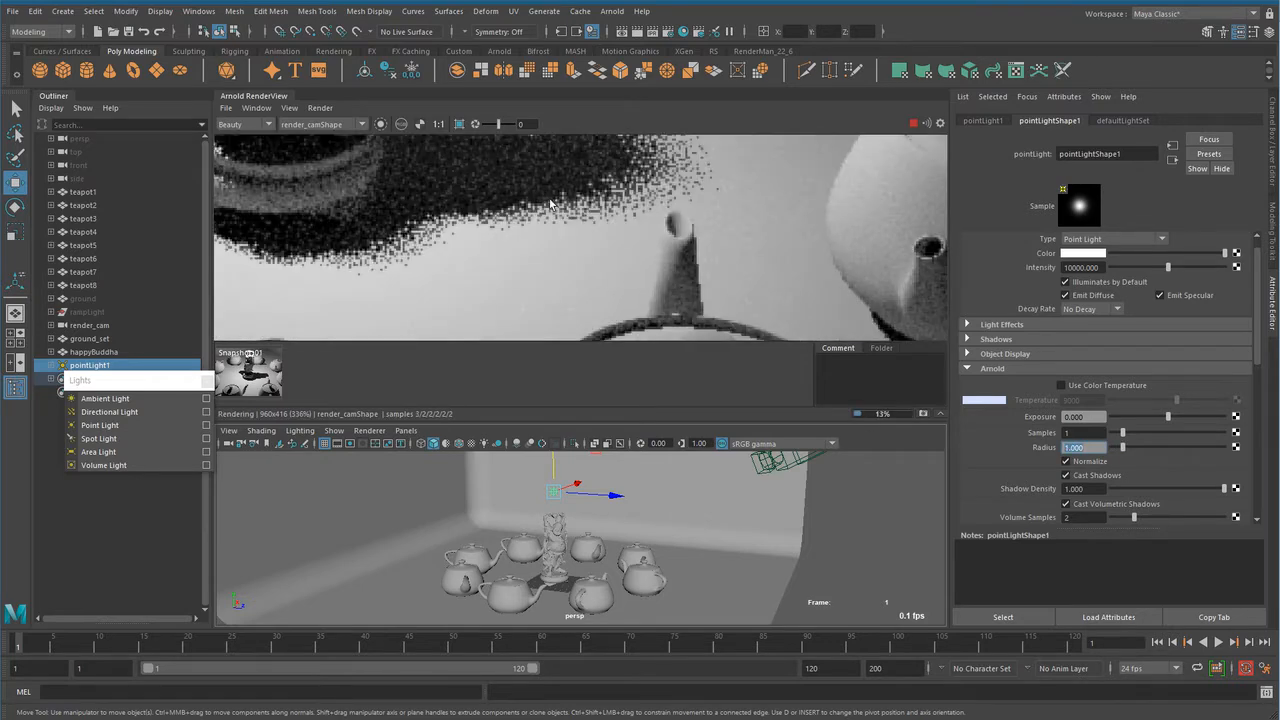
scroll(497, 288, "down", 4)
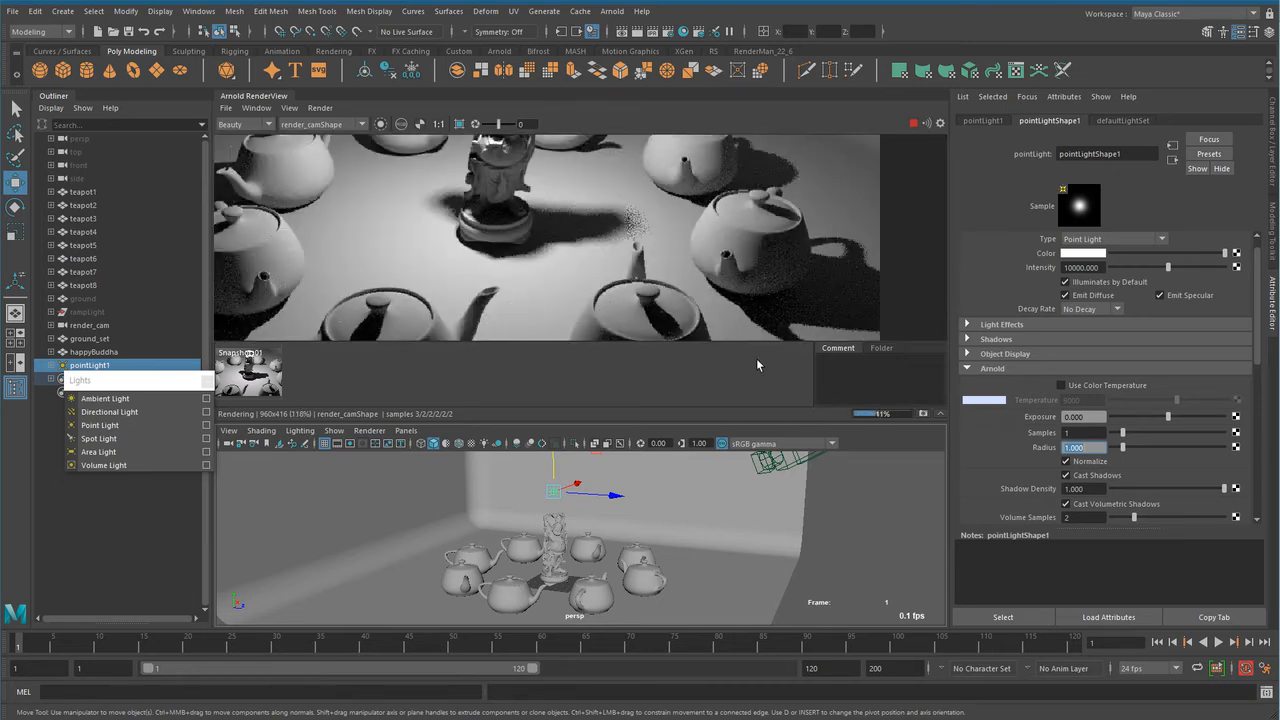
left_click(262, 370)
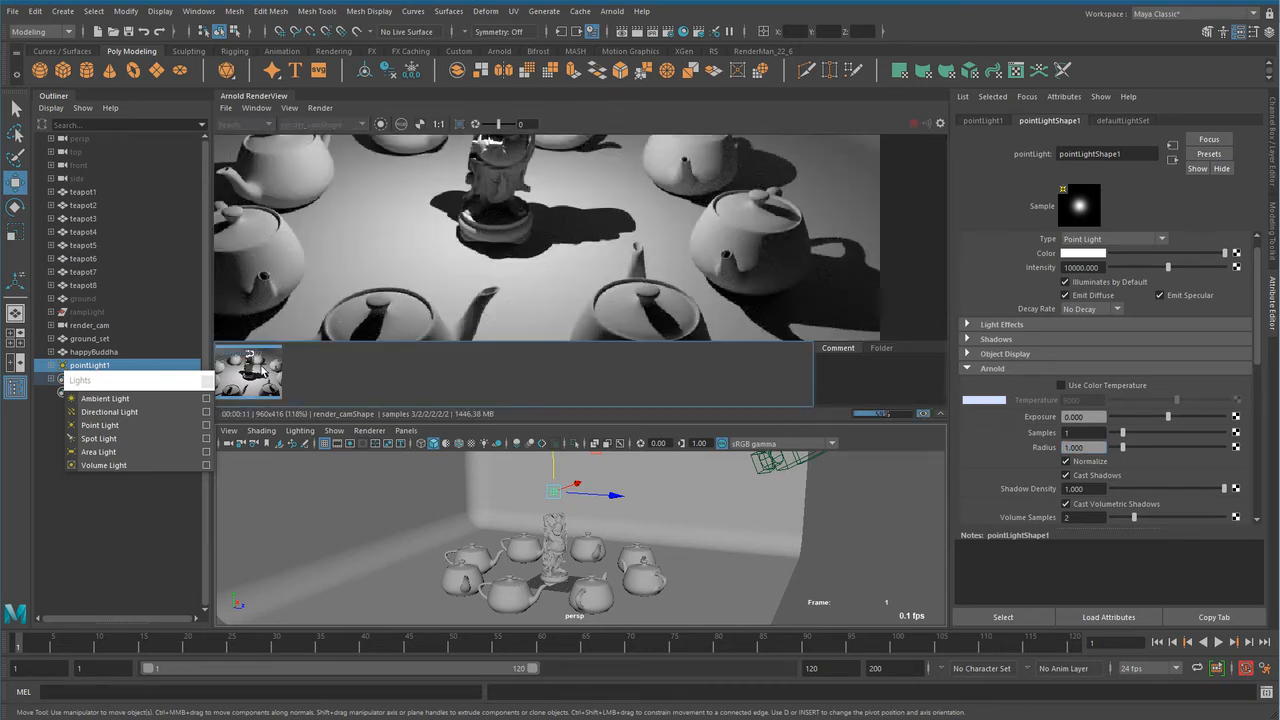
left_click(262, 370)
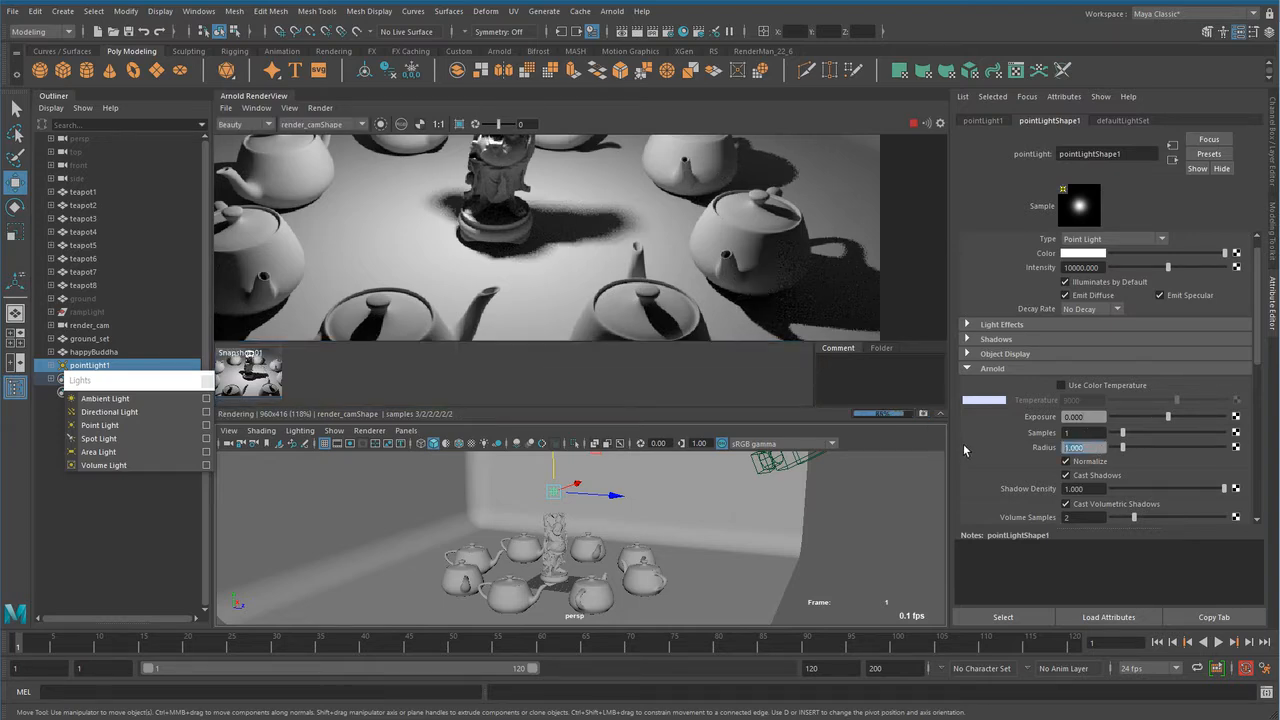
Increase the point light's Radius to 6 and inspect the shadow edges around the teapots up close.
type("6")
key("Return")
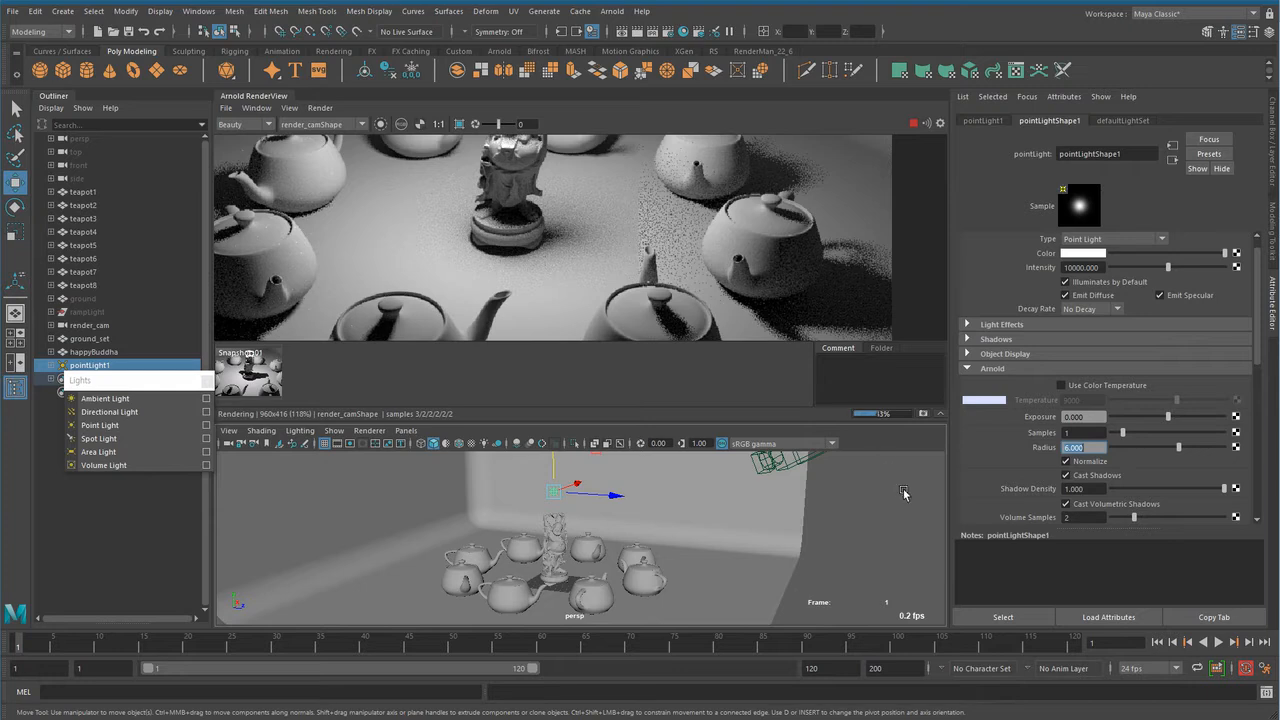
middle_click_drag(585, 262, 529, 258)
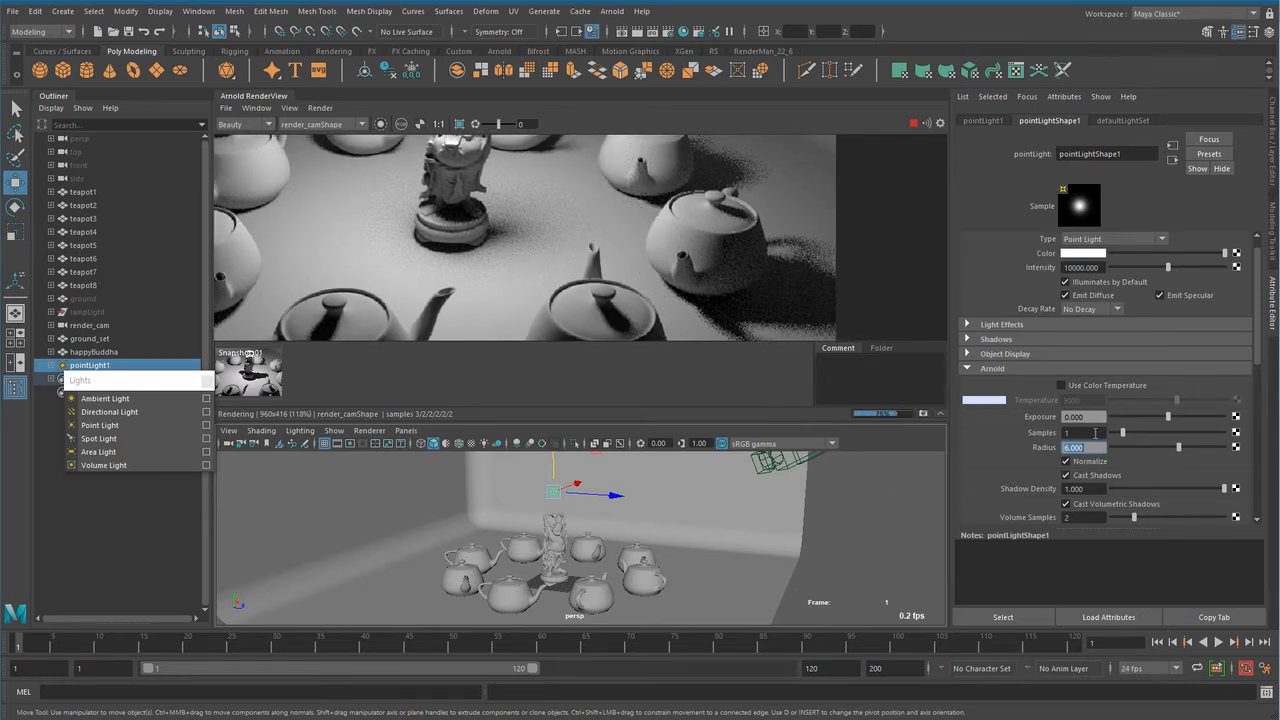
left_click_drag(1095, 432, 1053, 435)
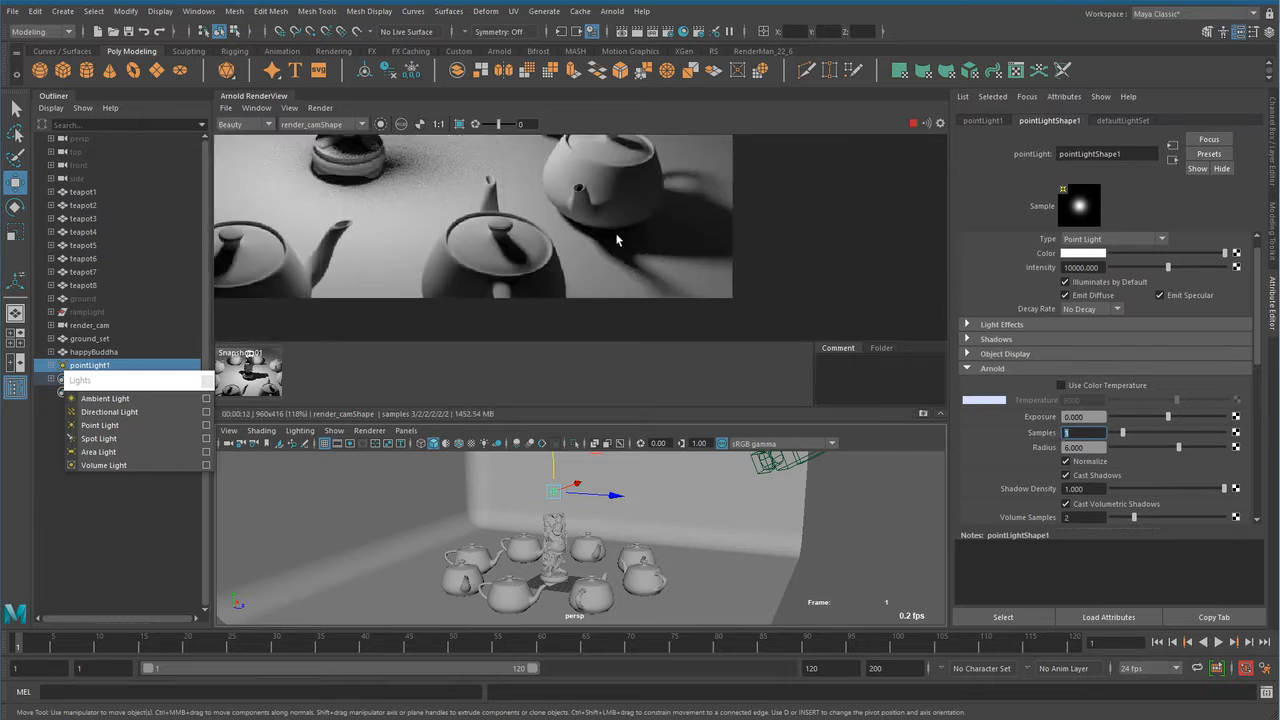
middle_click_drag(617, 240, 730, 351, "alt")
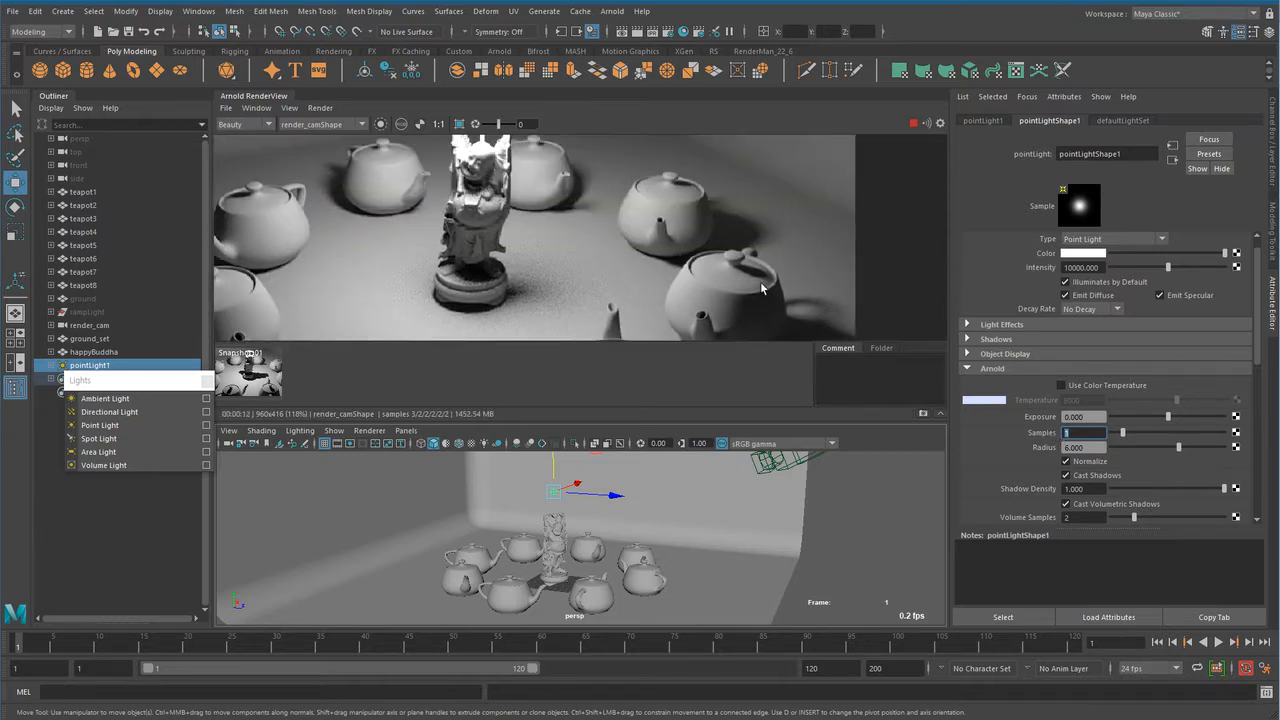
middle_click_drag(771, 306, 650, 200, "alt")
scroll(672, 225, "up", 5)
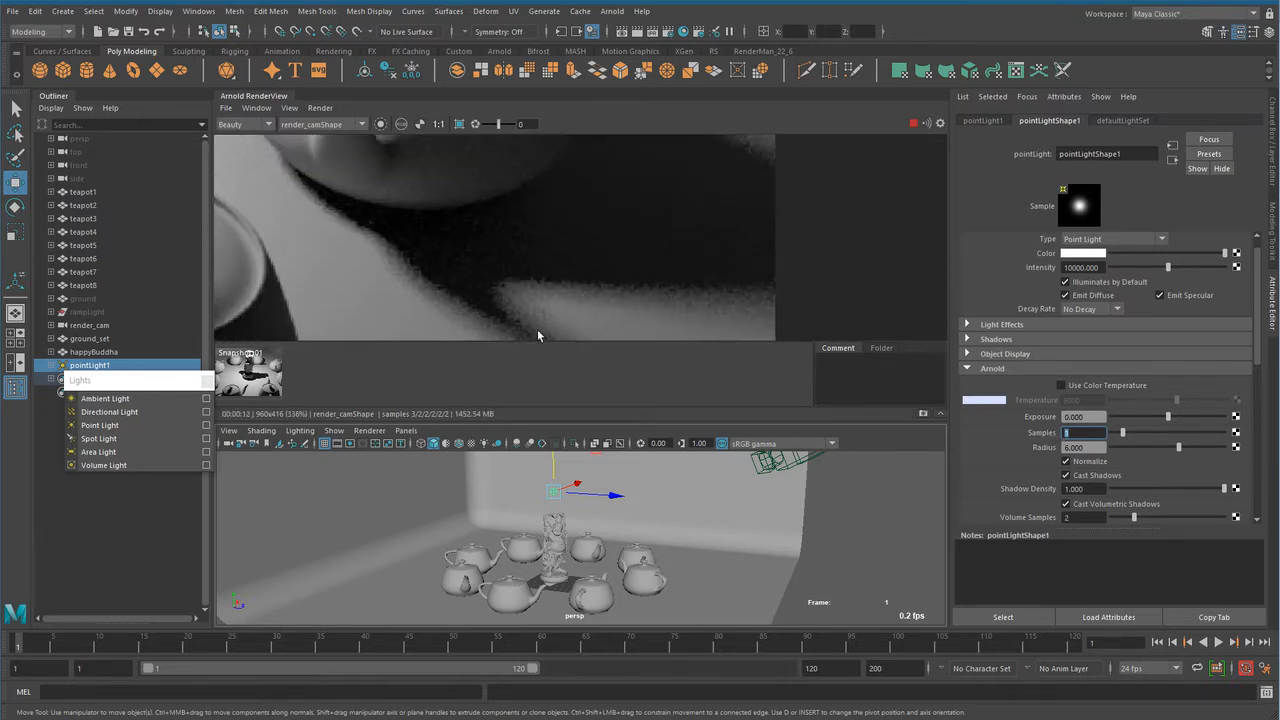
Toggle between the stored snapshot and the live render to compare the shadow softness, close up and across the whole scene.
left_click(260, 377)
left_click(260, 377)
left_click(260, 377)
left_click(260, 377)
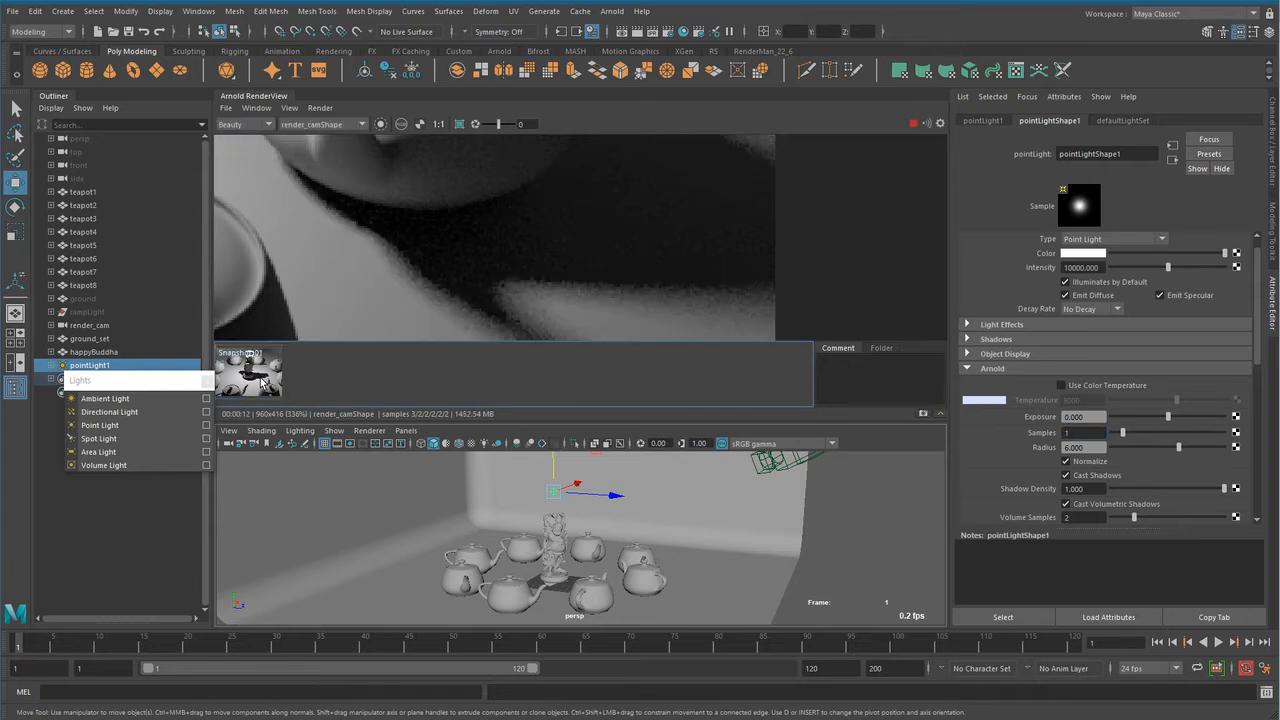
left_click(260, 377)
left_click(260, 377)
left_click(260, 377)
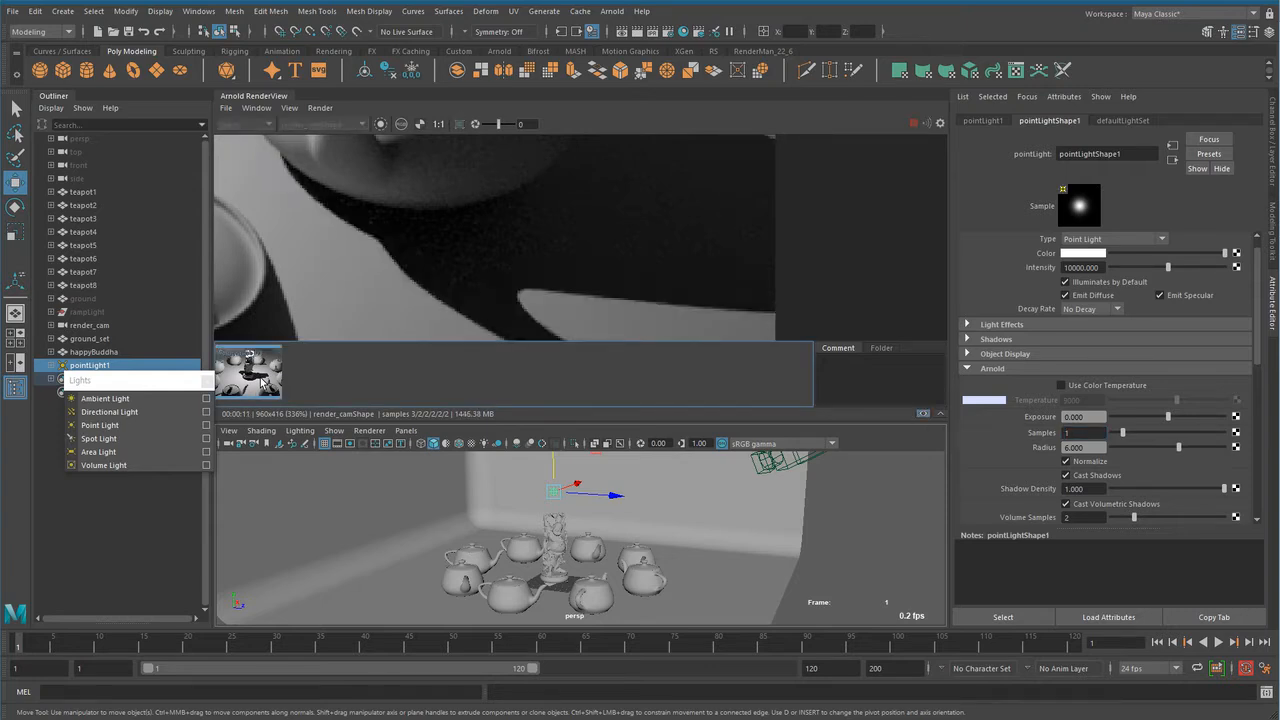
left_click(260, 377)
left_click(260, 377)
middle_click_drag(554, 267, 705, 352)
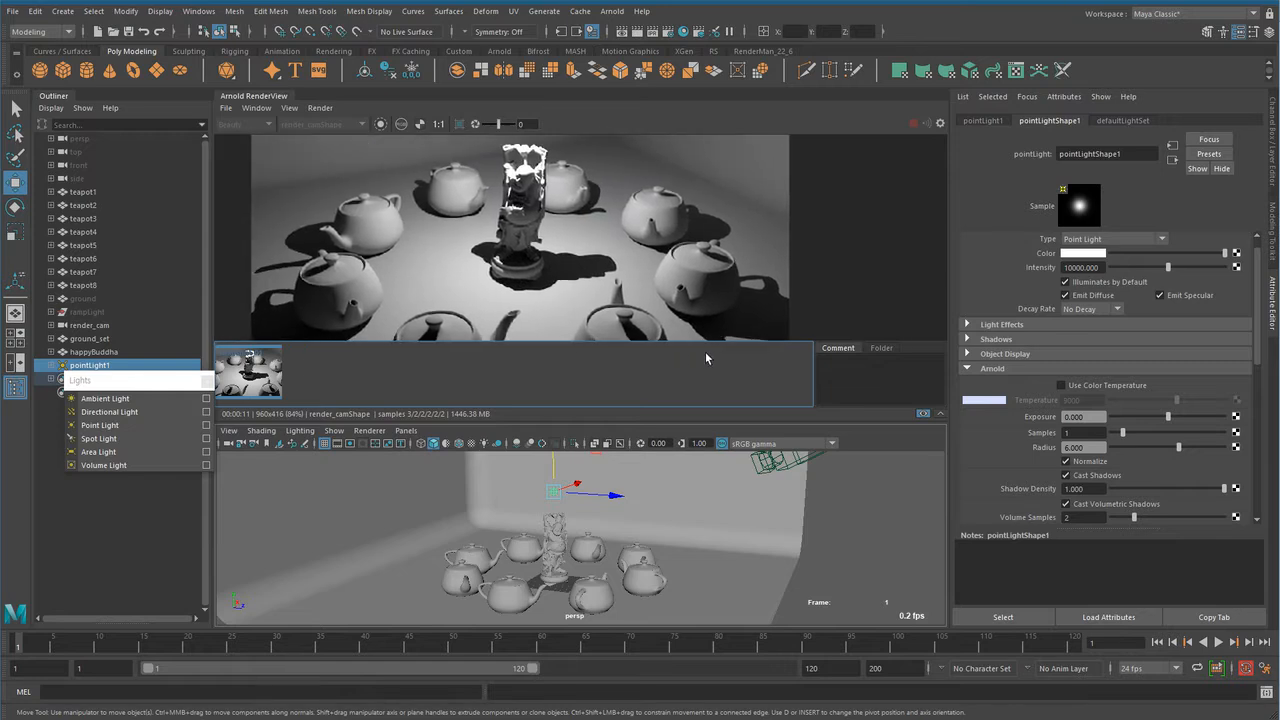
left_click(275, 365)
middle_click_drag(797, 271, 833, 265)
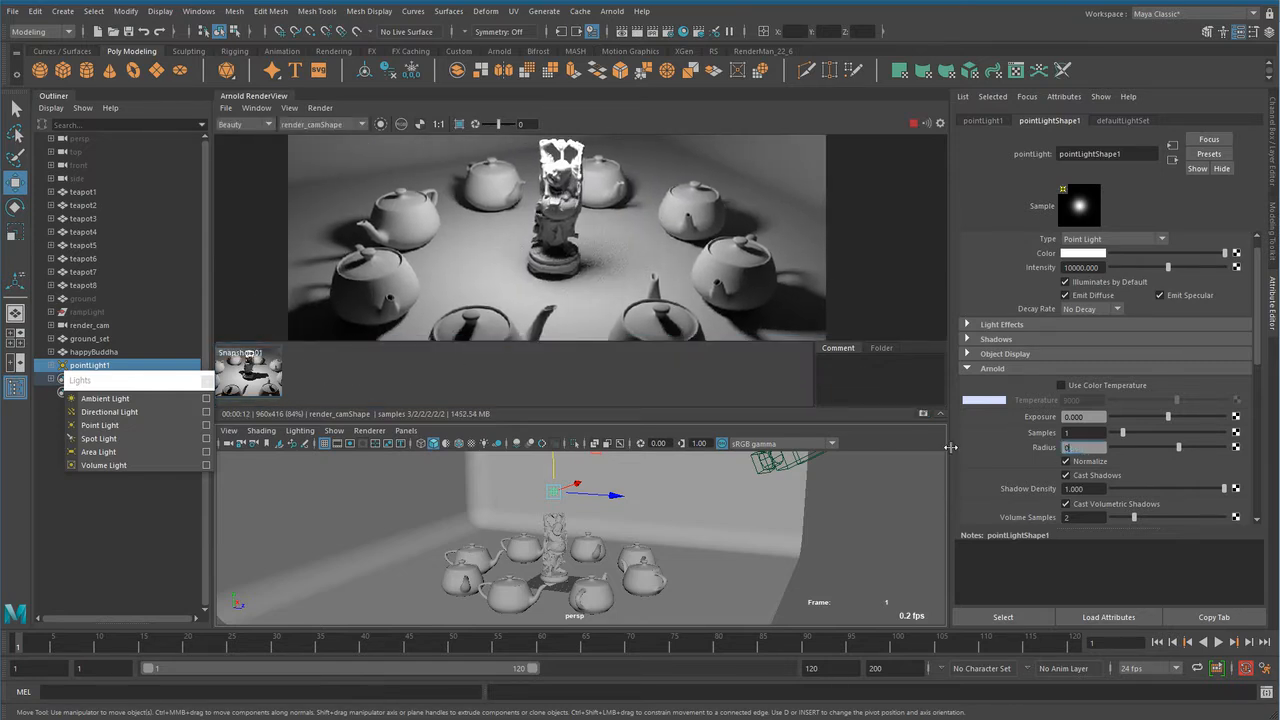
Reset the point light's Radius to 0 and raise the light to about 72 units above the ground.
key("Return")
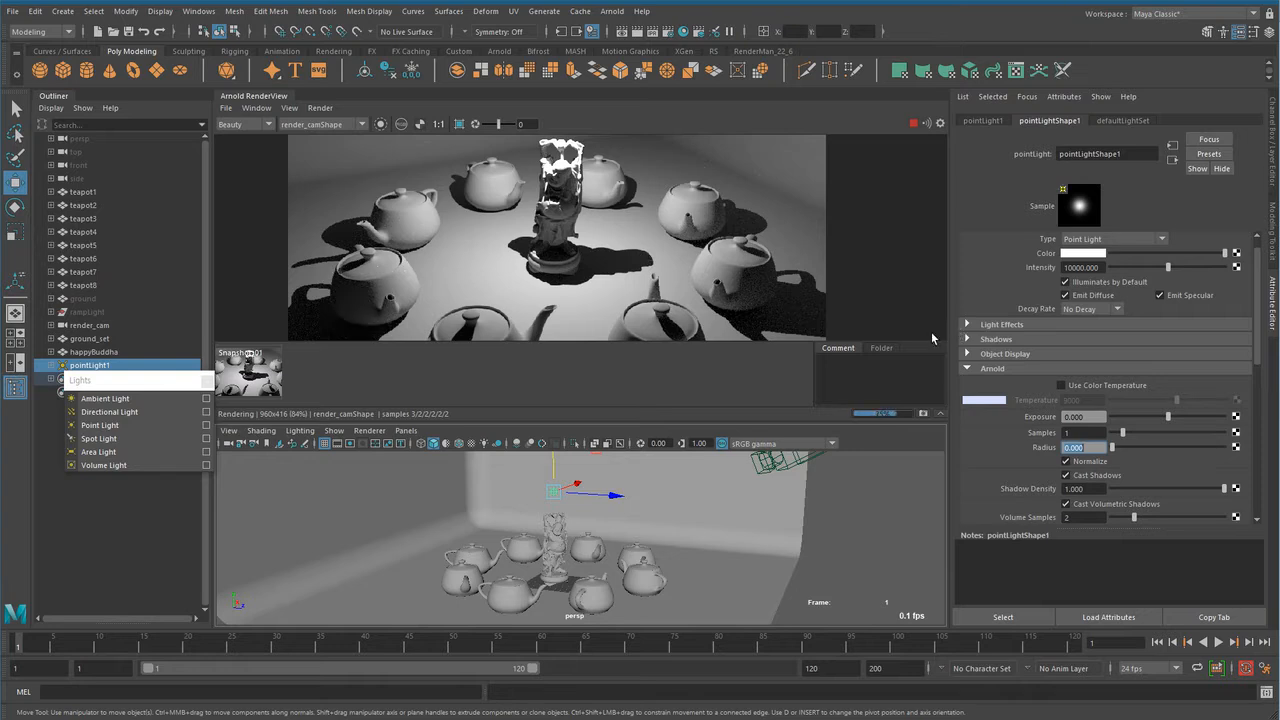
scroll(587, 558, "down", 3)
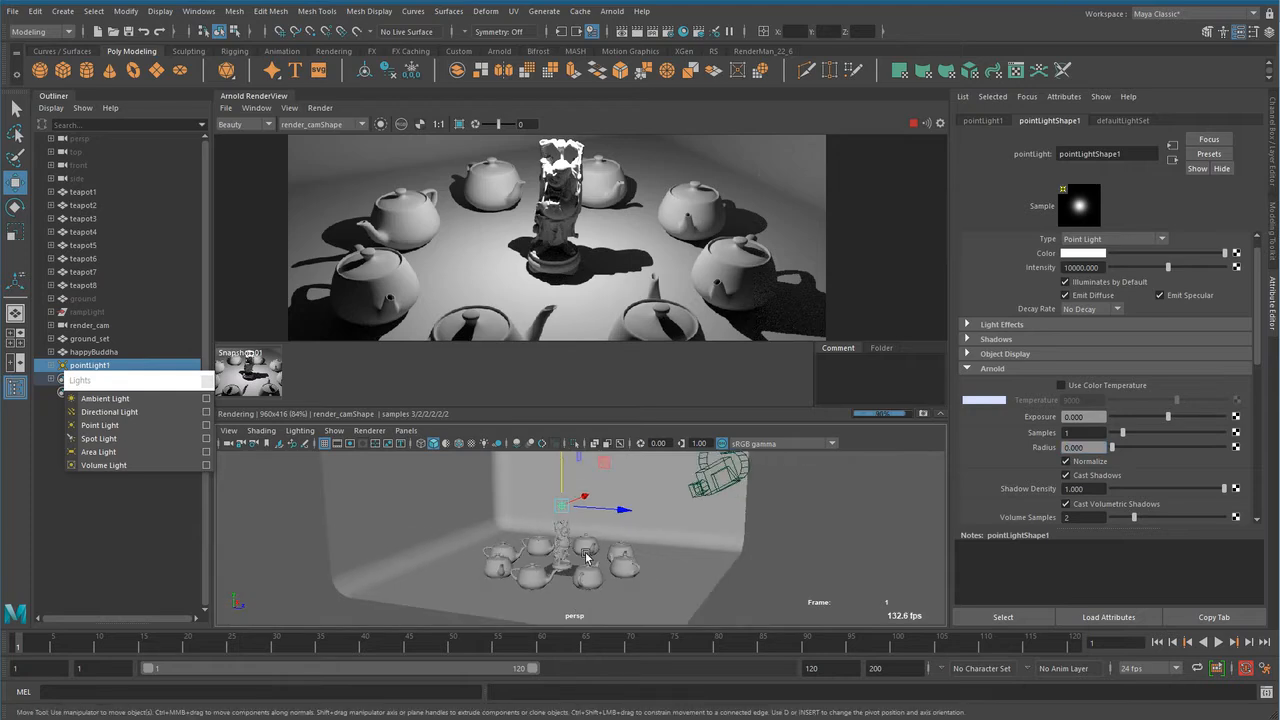
left_click_drag(587, 558, 555, 445, "alt")
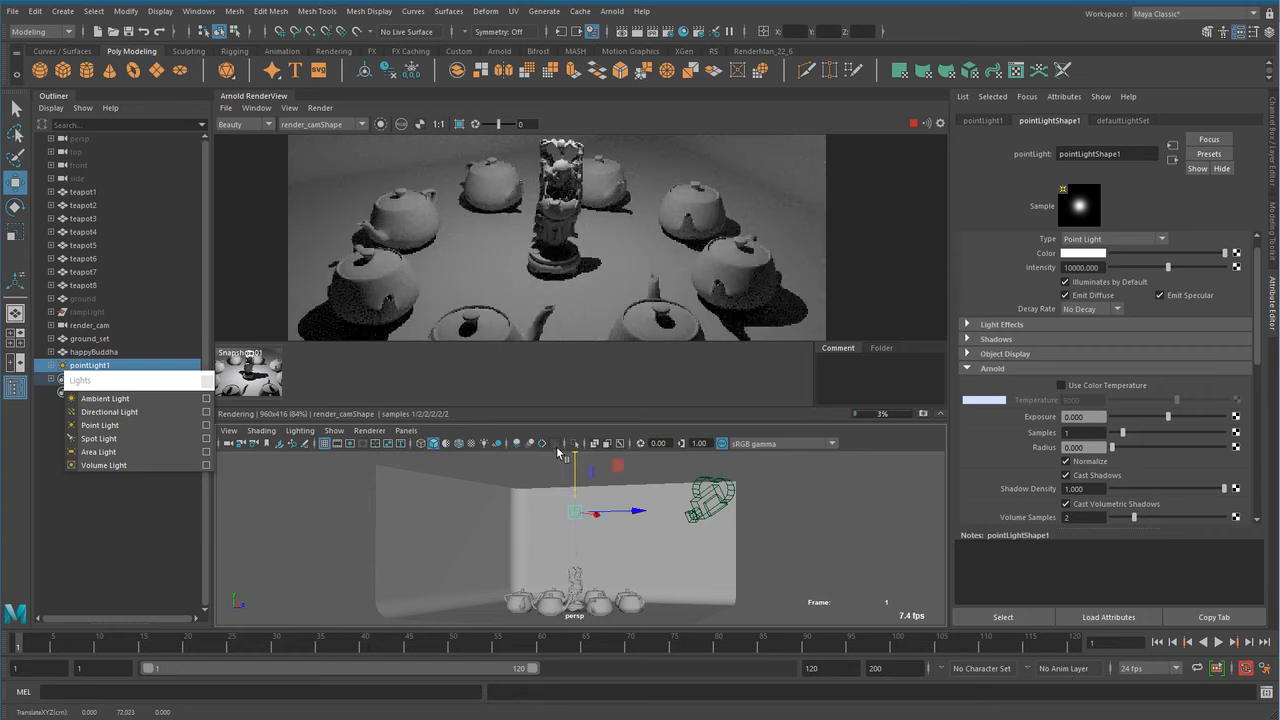
Try an intensity of 40000 on the raised point light, and settle on 30000.
double_click(1080, 267)
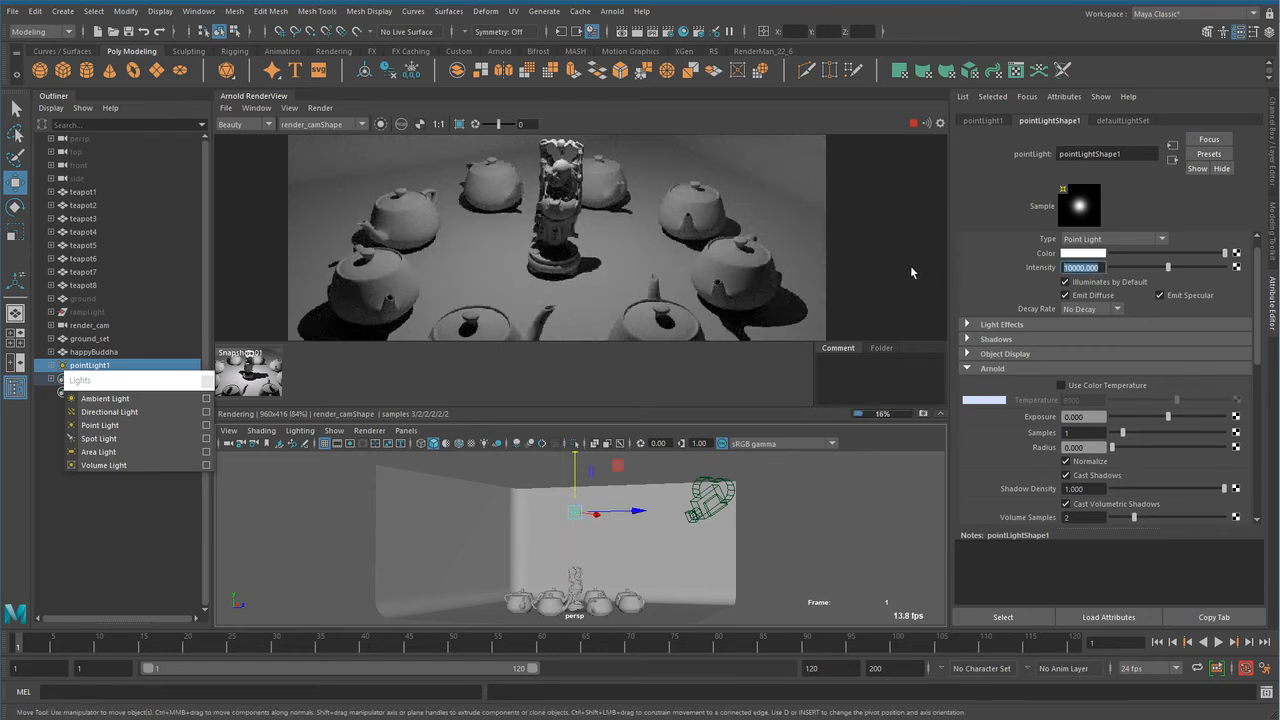
type("6")
type("40000")
key("Return")
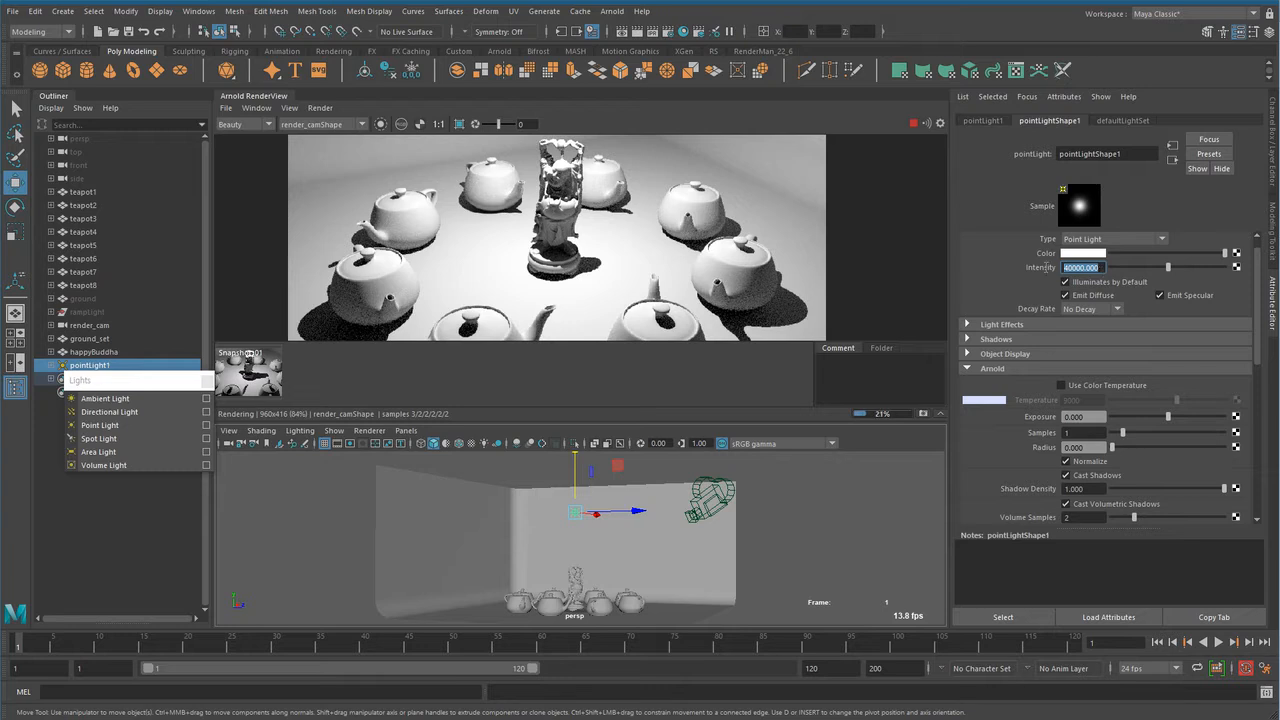
type("30000")
key("Return")
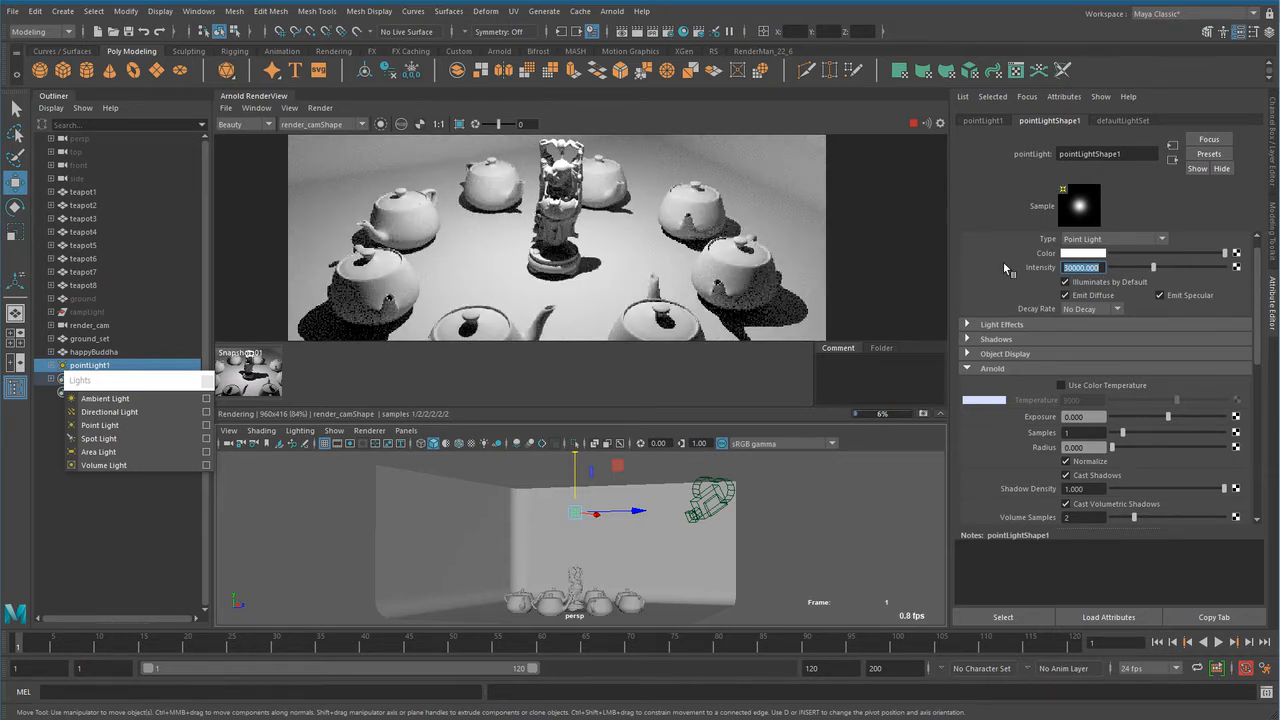
Enable the point light's color temperature, try 3500, set it to 2800, and review the whole render.
left_click(1107, 385)
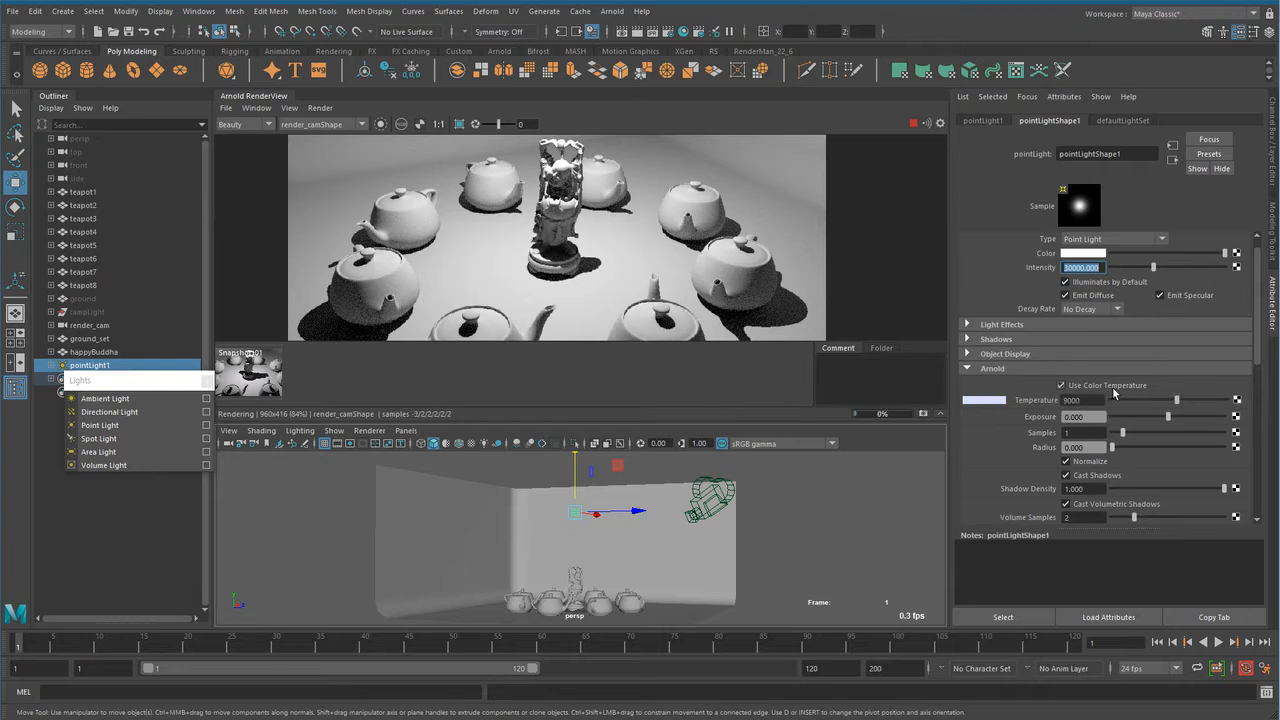
left_click(1080, 400)
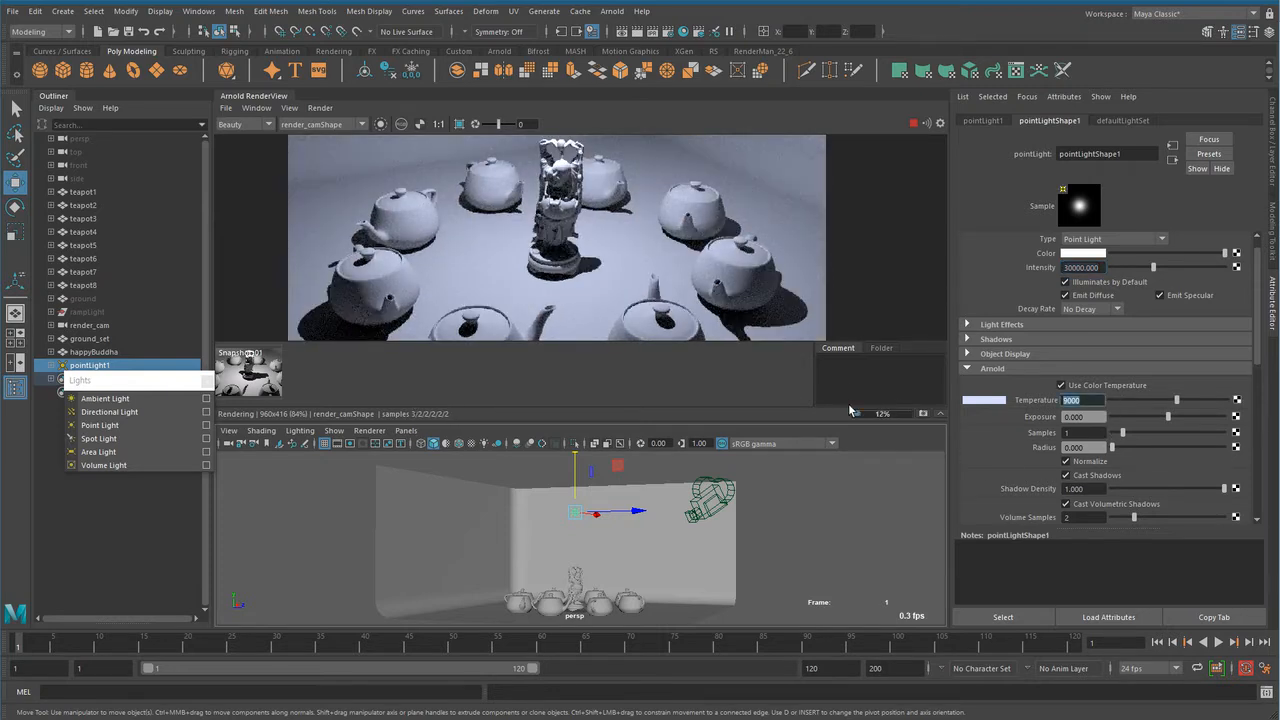
type("3500")
key("Return")
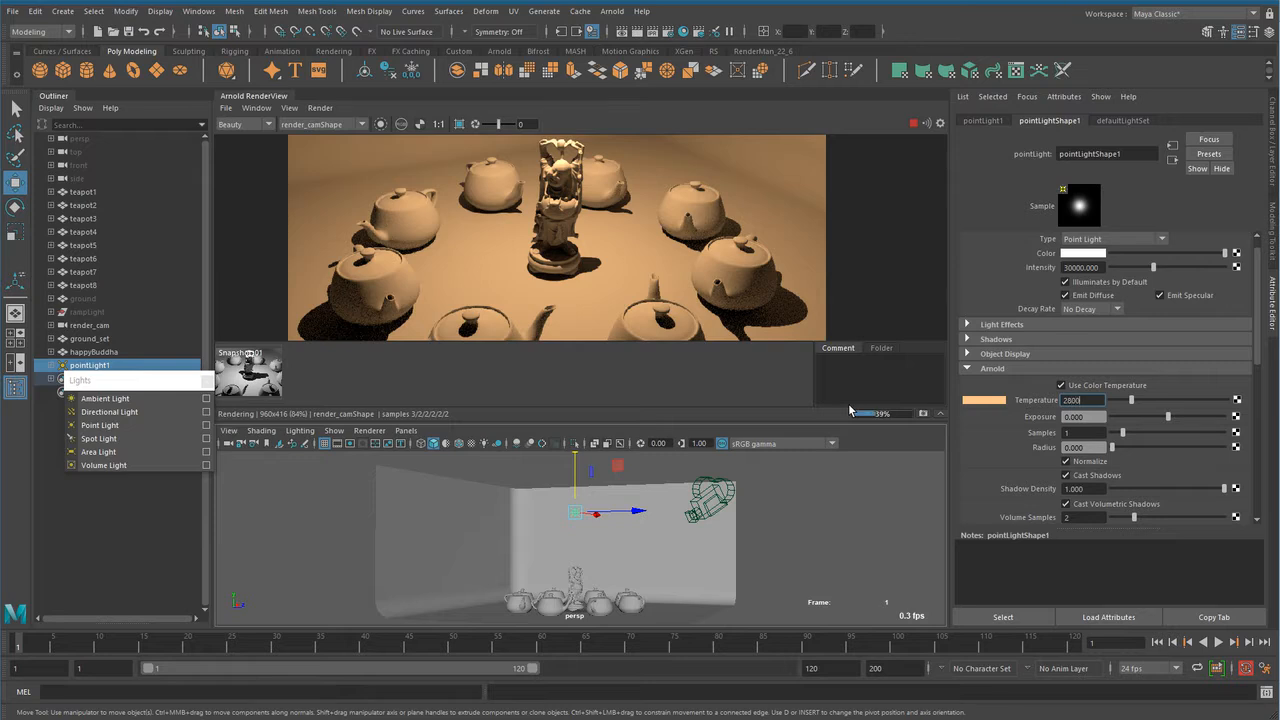
key("Return")
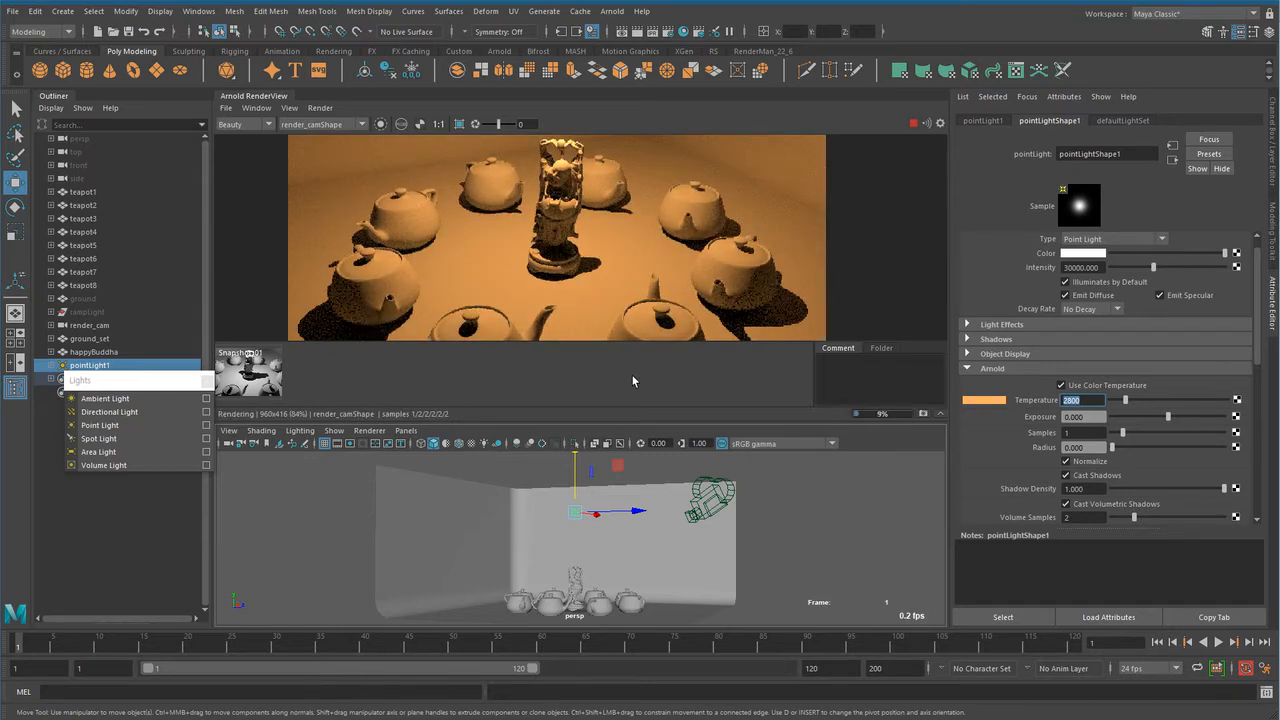
scroll(570, 293, "down", 1)
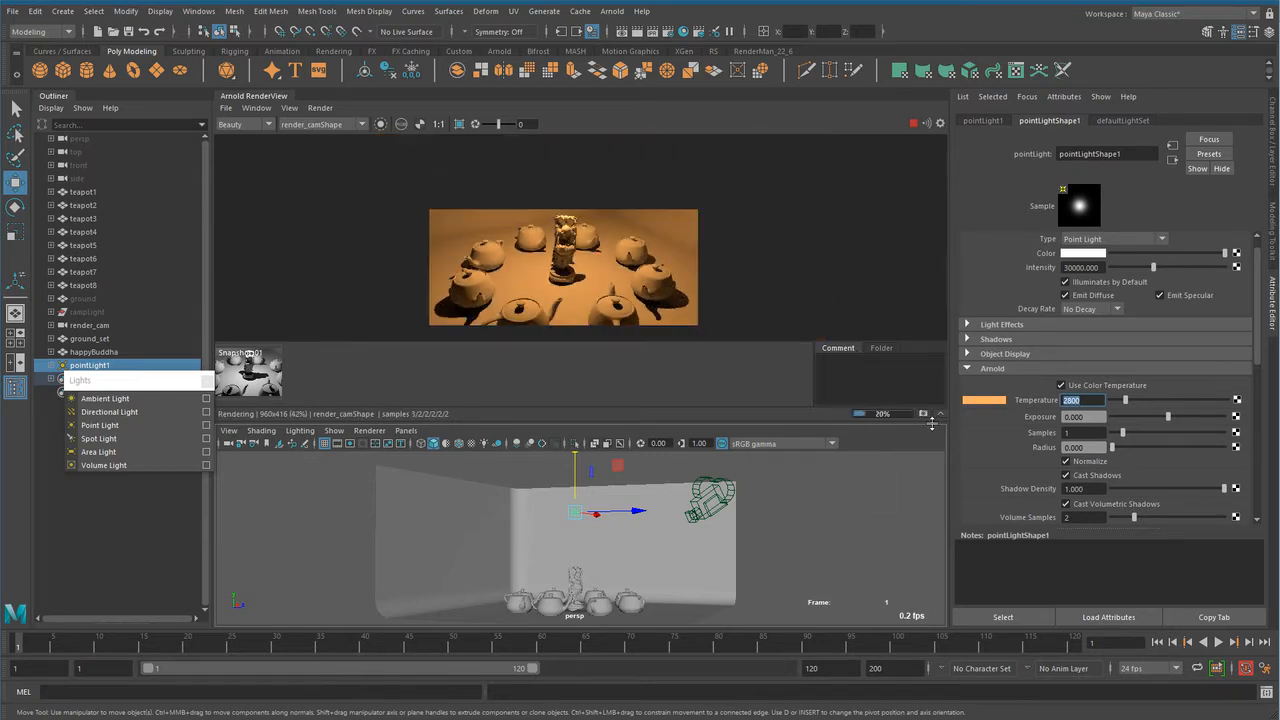
scroll(650, 270, "up", 5)
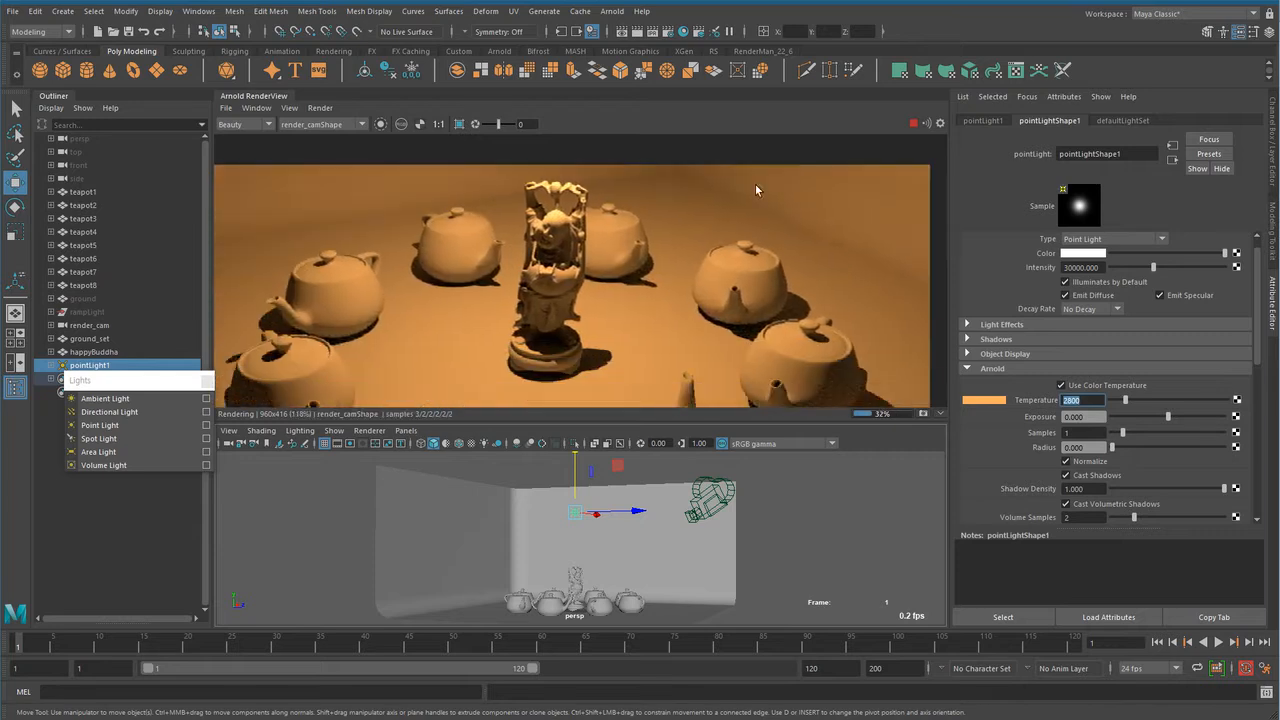
scroll(746, 230, "down", 1)
middle_click_drag(745, 251, 717, 281, "alt")
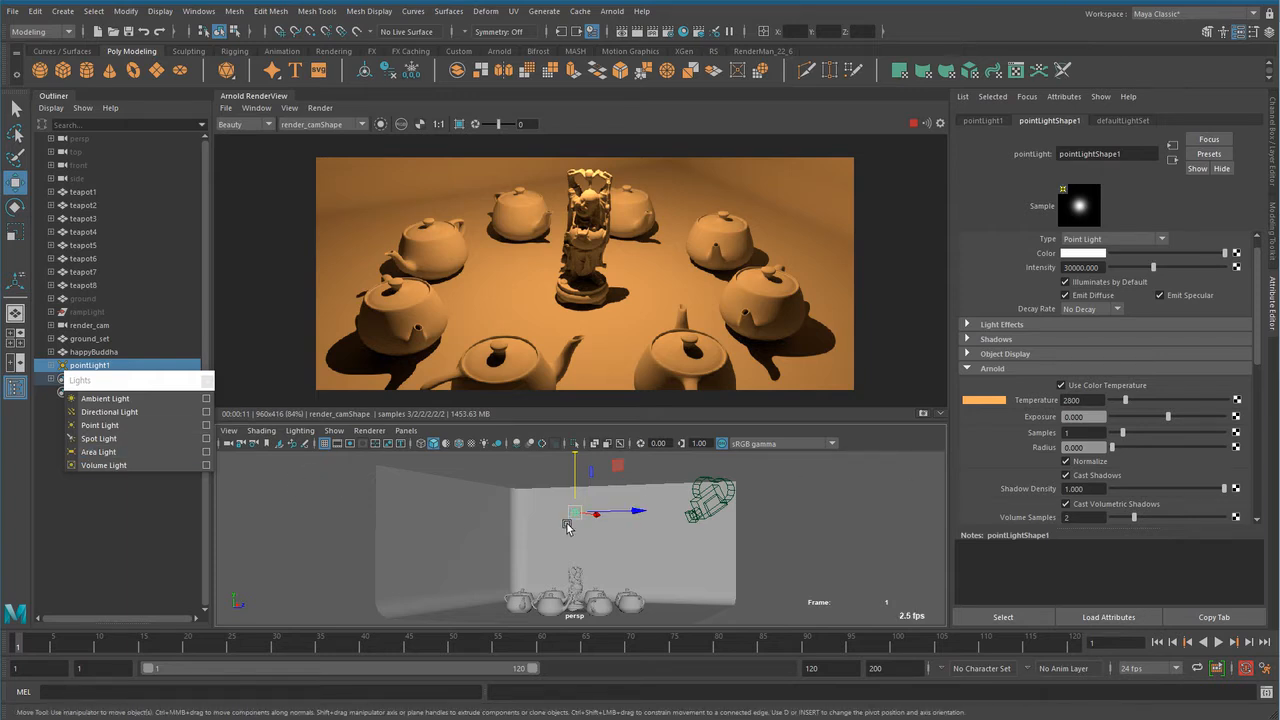
Replace the point light with a spot light and raise it high above the statue.
key("Delete")
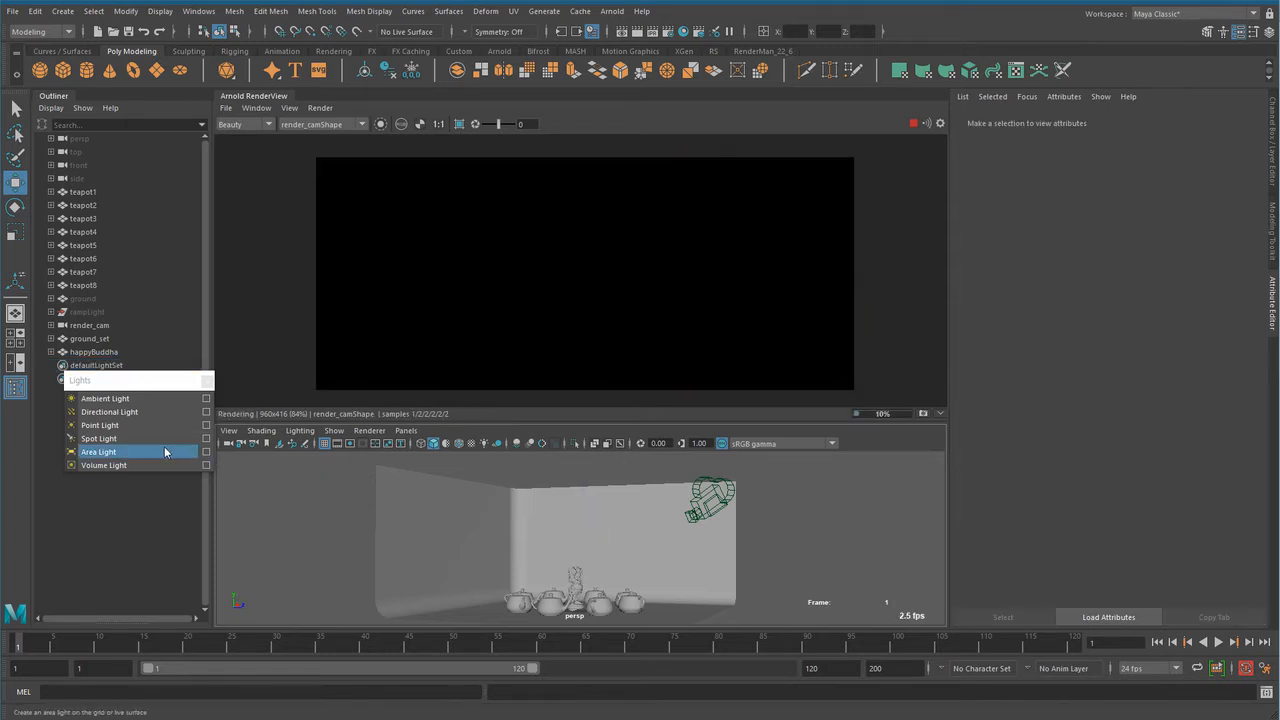
left_click(146, 441)
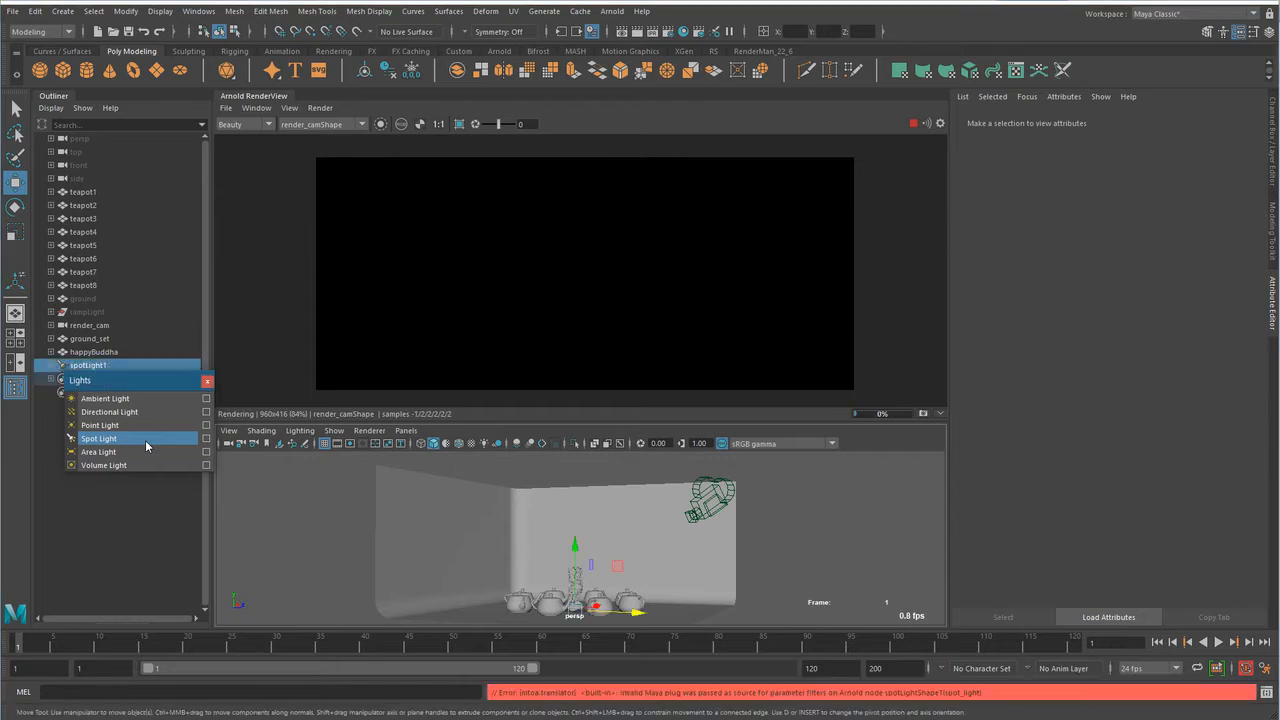
left_click_drag(643, 588, 612, 608, "alt")
left_click_drag(580, 550, 581, 470)
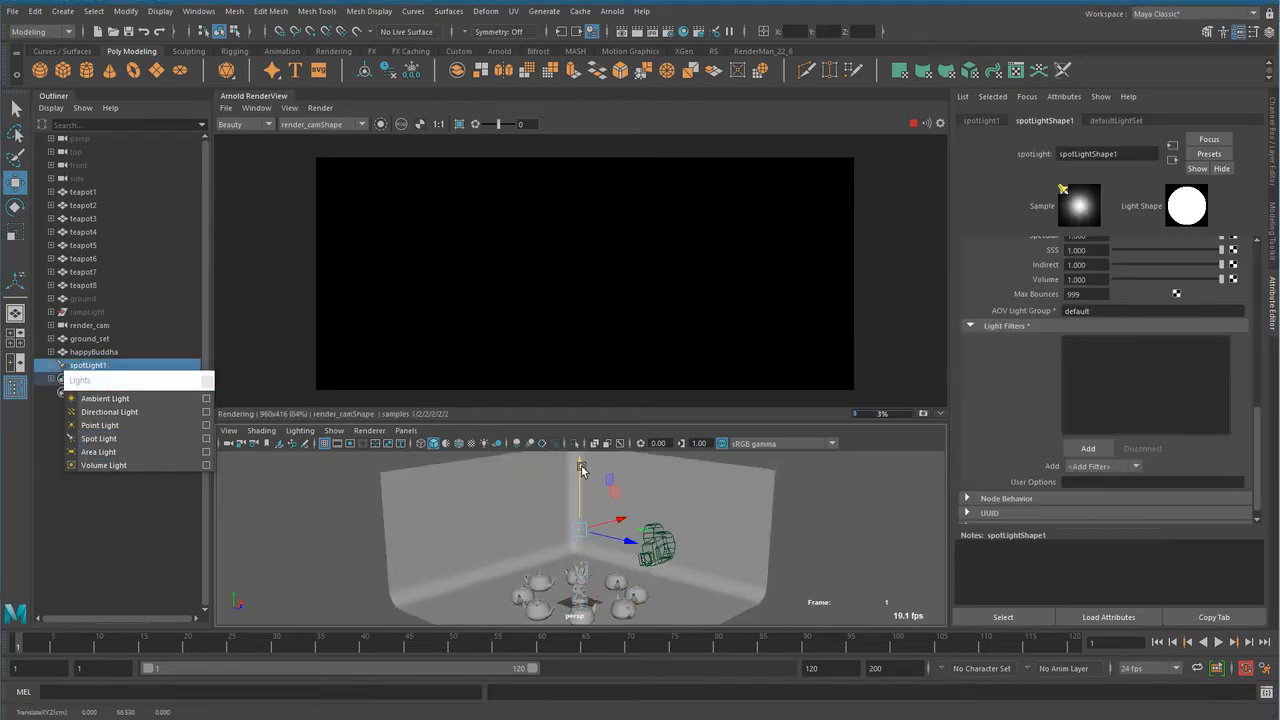
Frame the spot light and examine its cone and direction from the side.
key("f")
left_click_drag(464, 570, 631, 578, "alt")
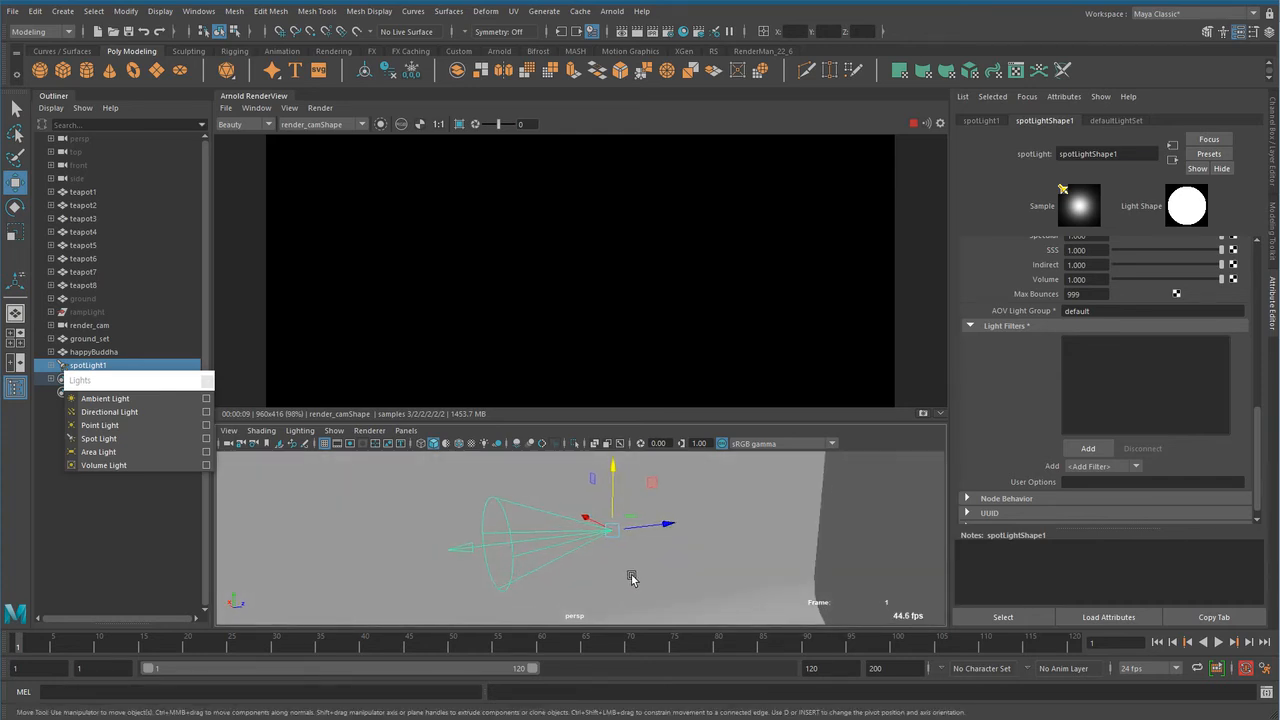
left_click_drag(506, 571, 534, 562, "alt")
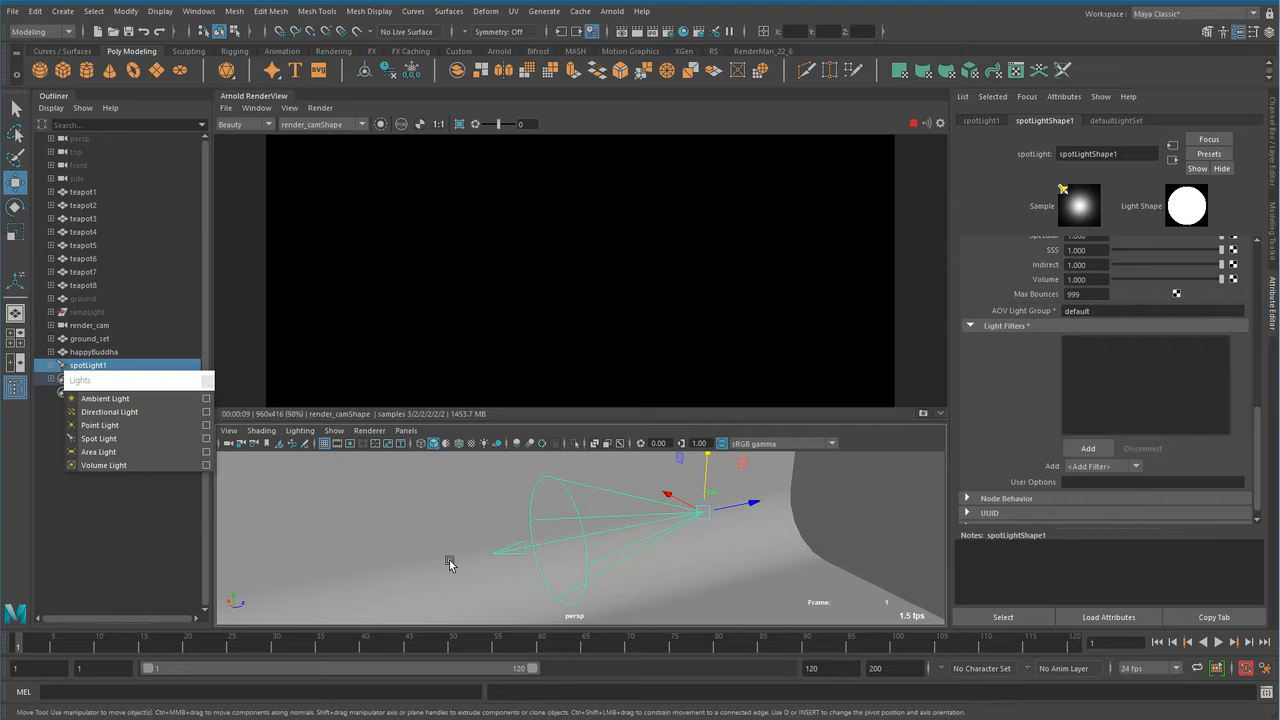
Scale up the spot light's icon and rotate the light to point straight down at the statue.
right_click_drag(630, 554, 440, 572, "alt")
left_click_drag(423, 500, 598, 561, "alt")
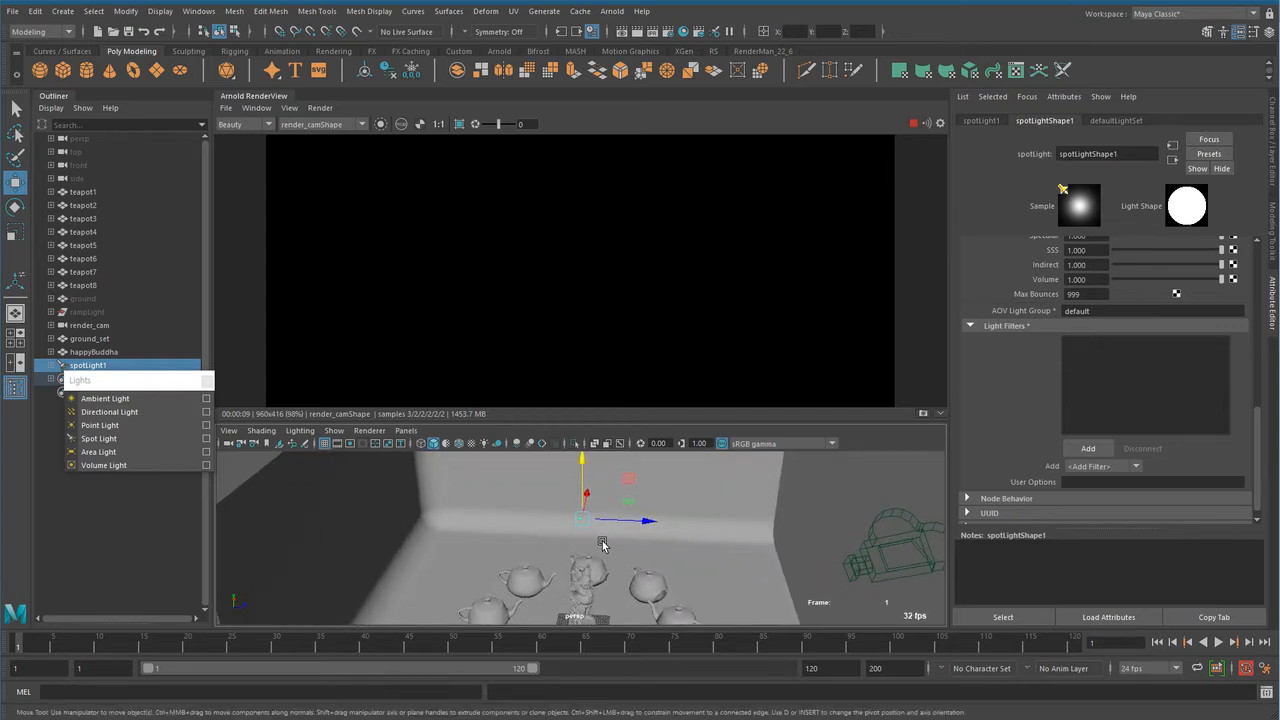
key("r")
left_click_drag(586, 522, 740, 568)
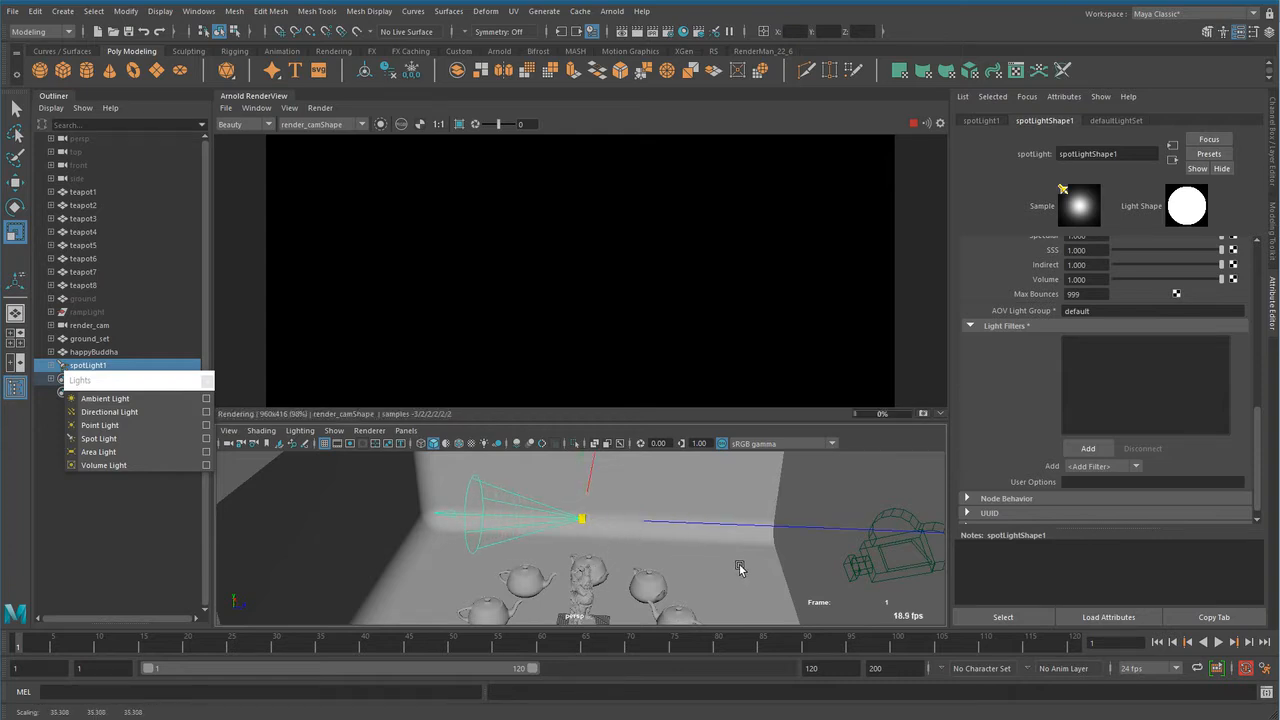
key("e")
left_click_drag(592, 452, 529, 457)
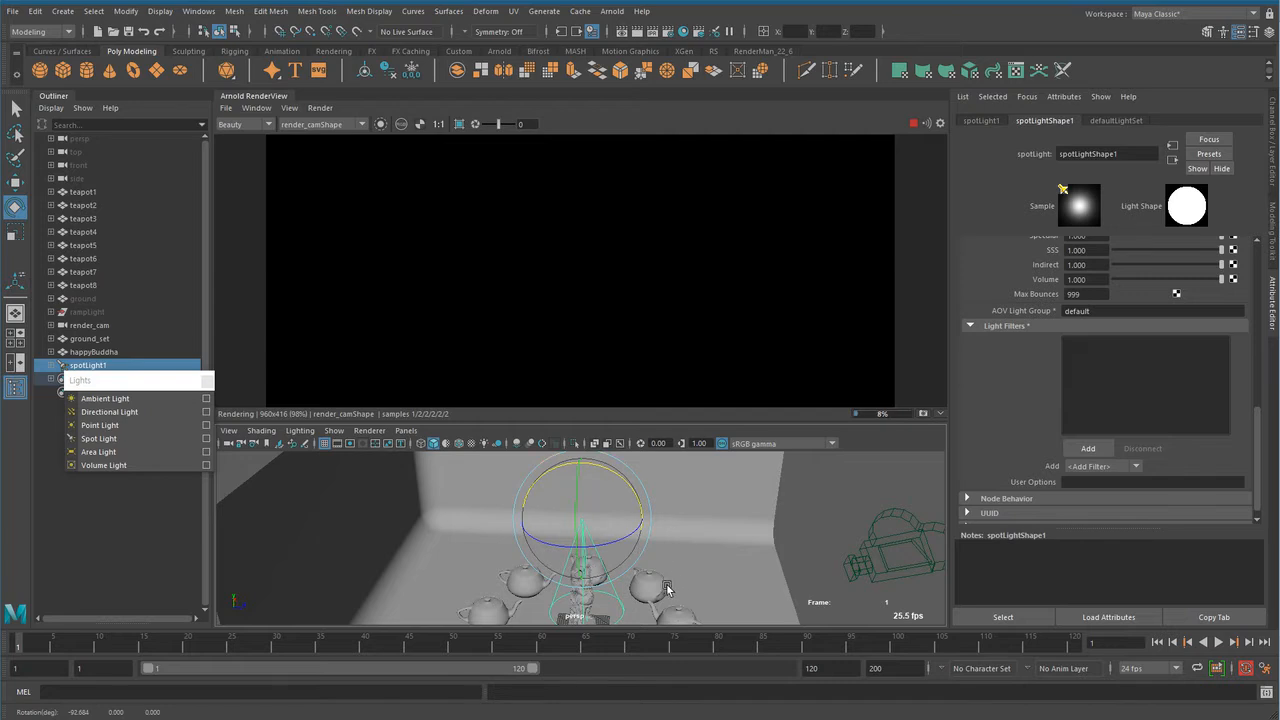
Tilt the spot light diagonally and offset it from the statue so its cone shines across the teapot circle.
left_click_drag(667, 589, 629, 577, "alt")
left_click_drag(636, 487, 718, 485)
key("w")
left_click_drag(692, 554, 776, 512, "alt")
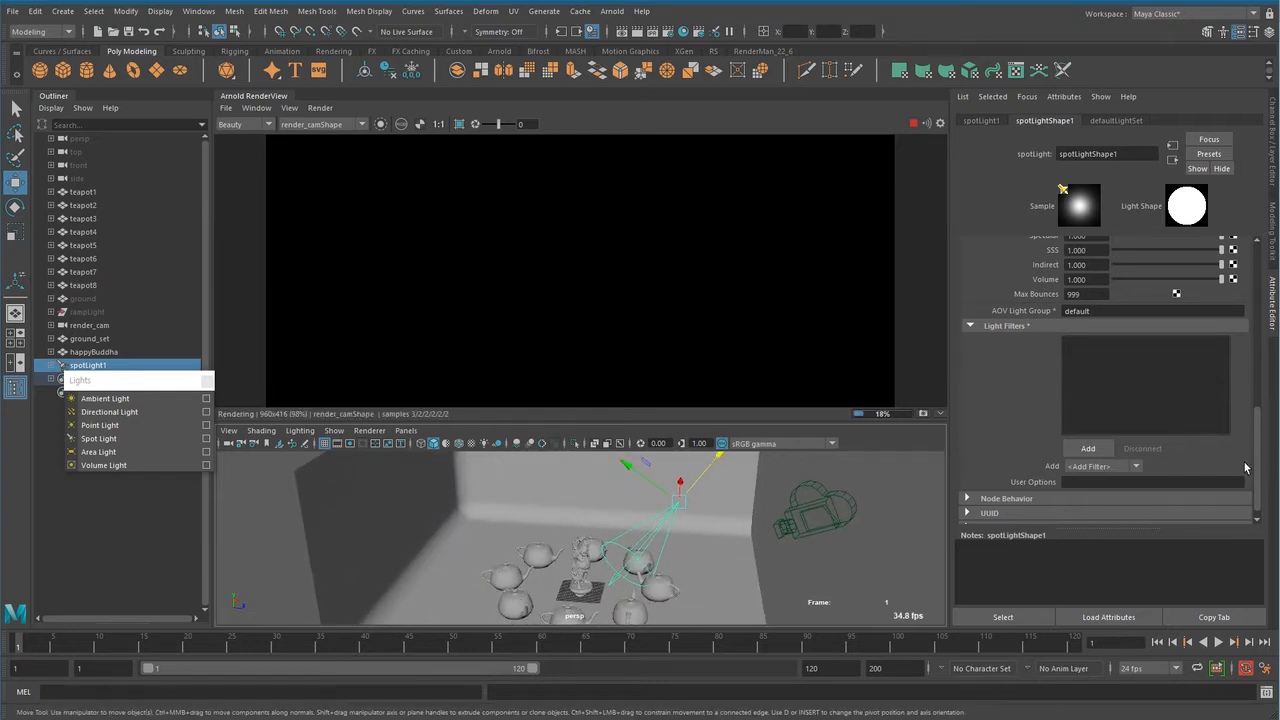
Set the spot light's intensity to 10000.
scroll(1256, 447, "up", 6)
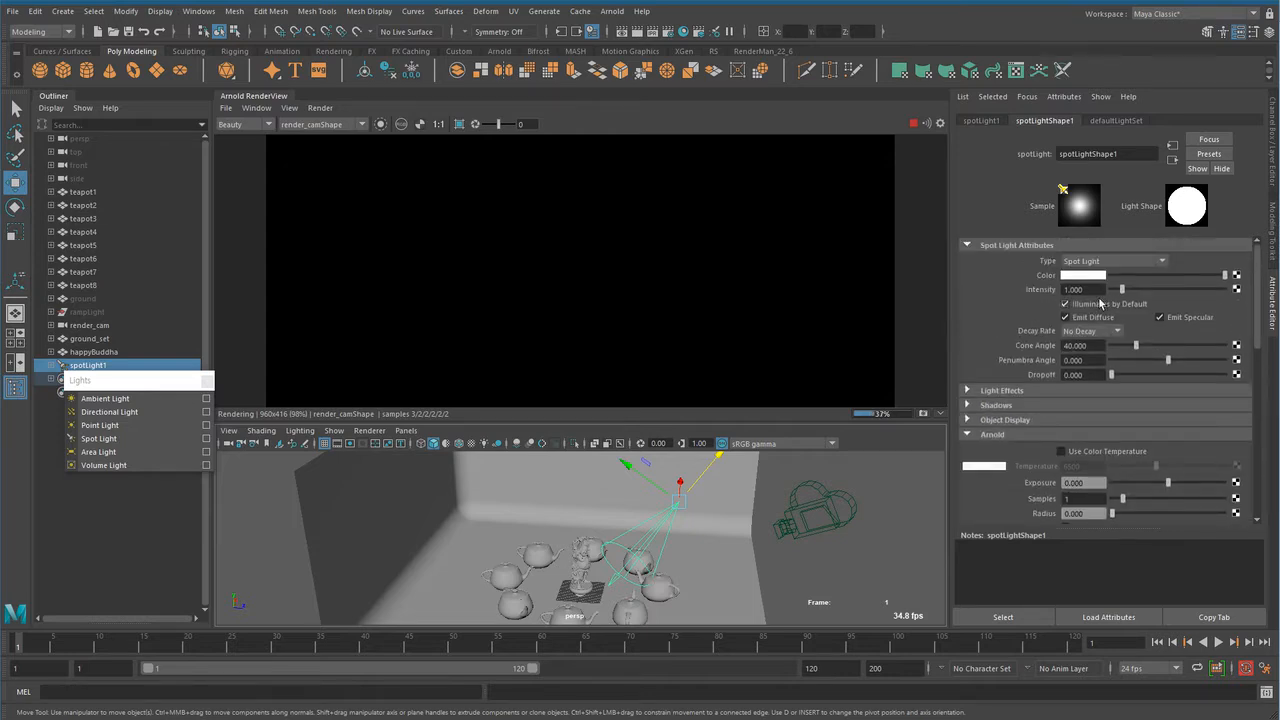
left_click(1084, 289)
type("10000")
key("Return")
Rotate the spot light to aim at the statue and switch the live render to the persp camera.
key("e")
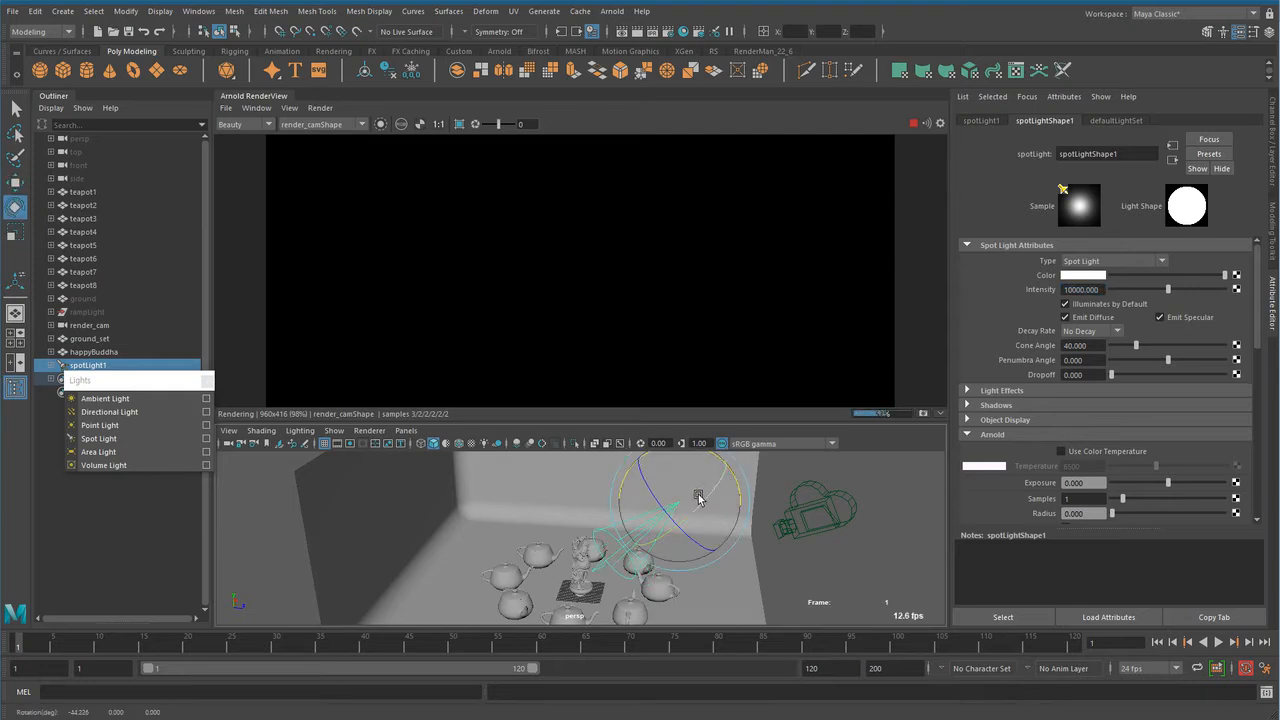
left_click(320, 108)
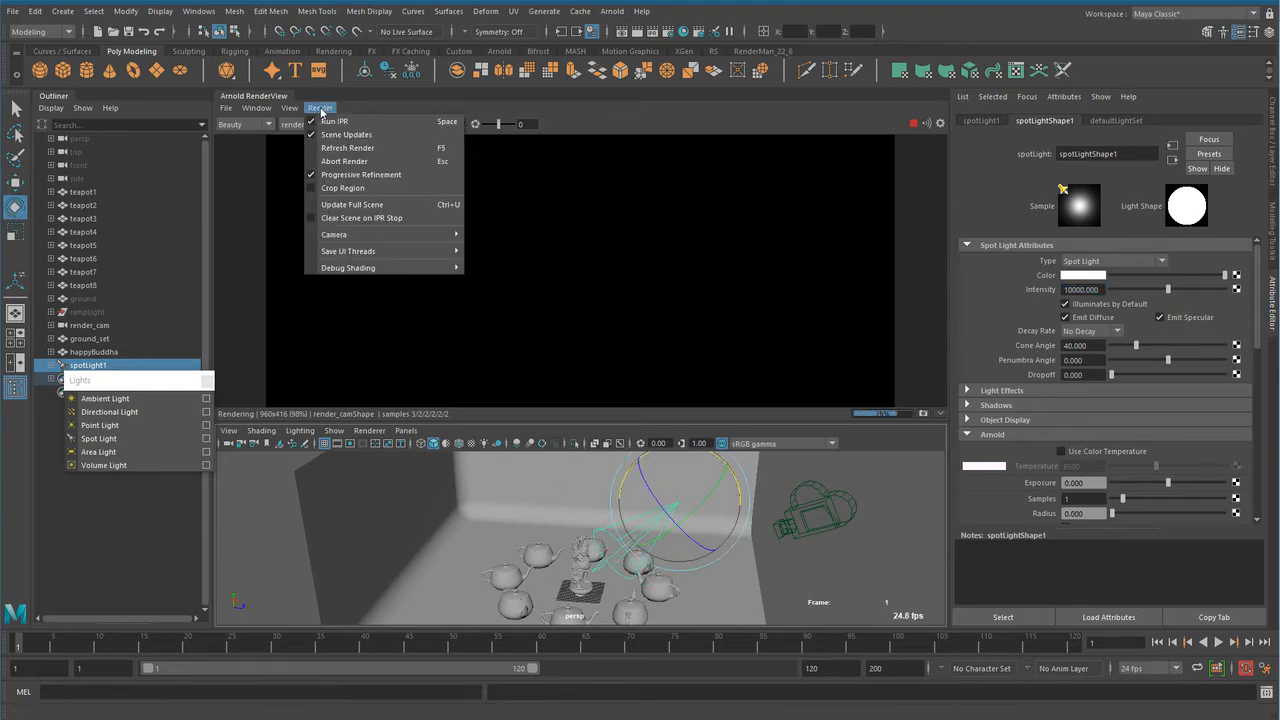
left_click(500, 246)
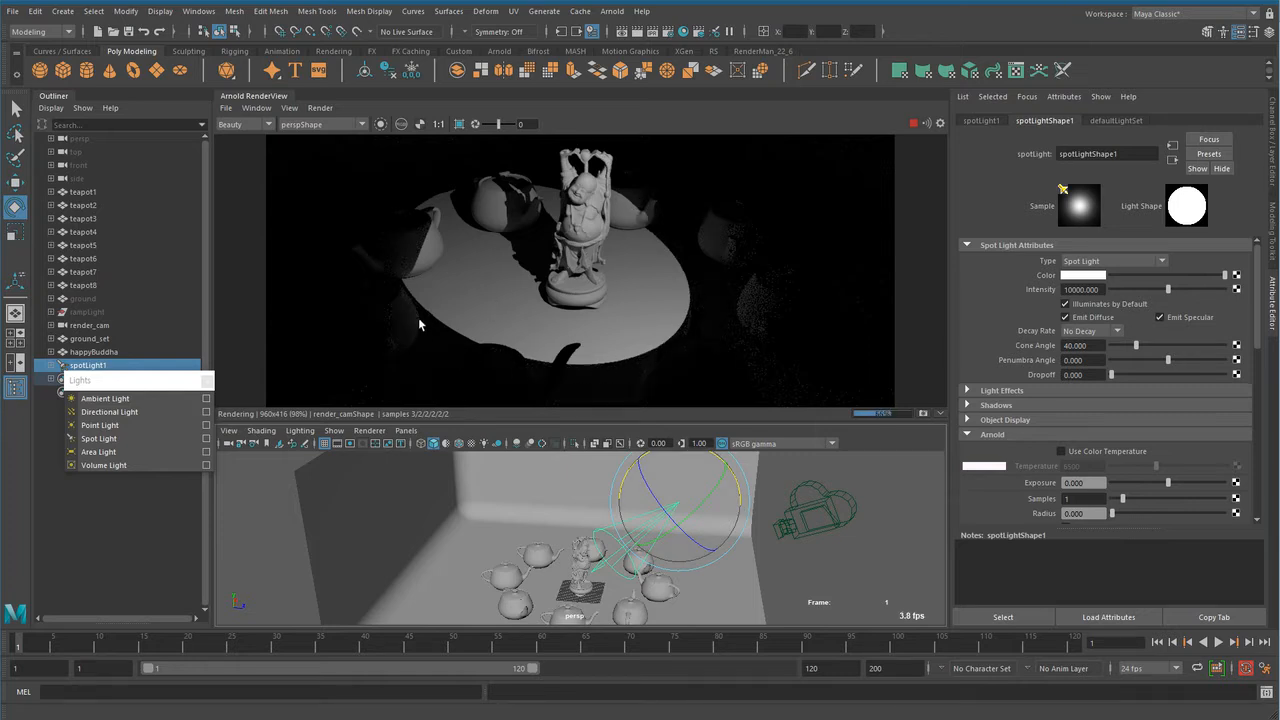
Look through the spot light, aim it at the statue and surrounding teapots from a new angle, and return to the perspective view.
mouse_move(627, 580)
left_mouse_down("alt")
mouse_move(575, 577)
mouse_move(614, 563)
left_mouse_up("alt")
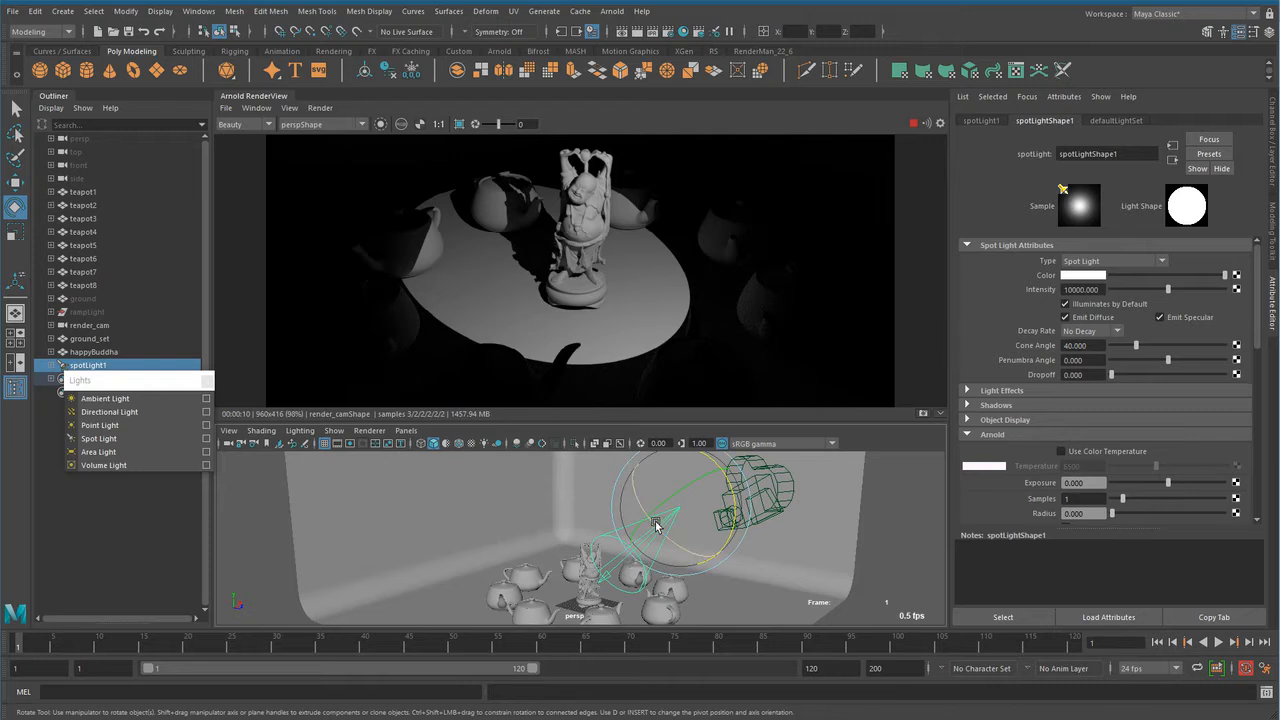
left_click(406, 432)
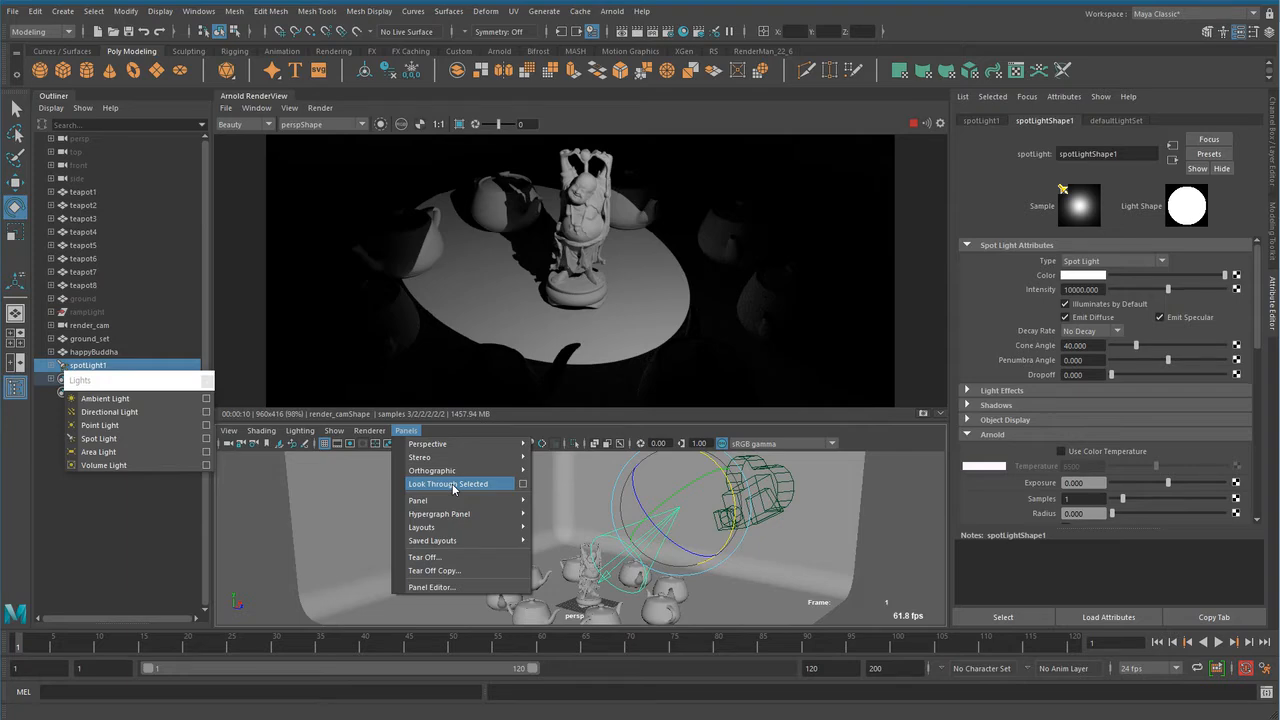
left_click(453, 486)
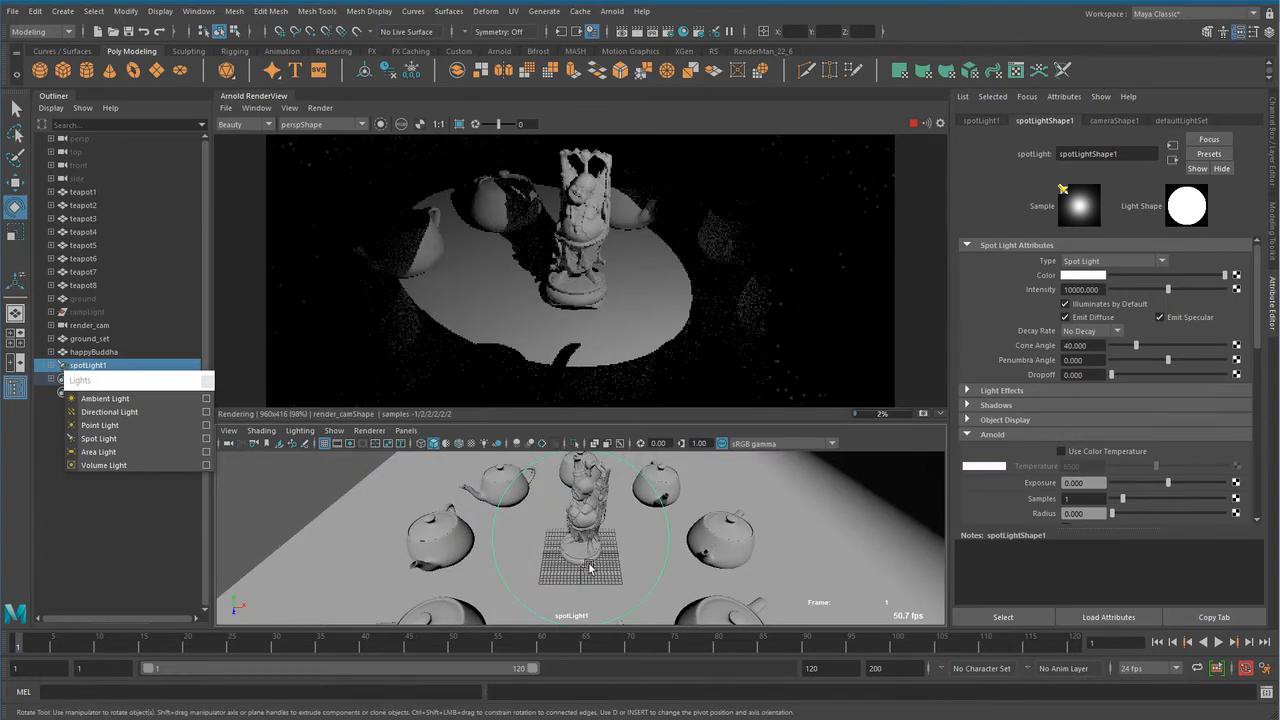
mouse_move(589, 567)
left_mouse_down("alt")
mouse_move(609, 549)
mouse_move(686, 557)
mouse_move(603, 553)
left_mouse_up("alt")
right_click_drag(603, 553, 552, 561, "alt")
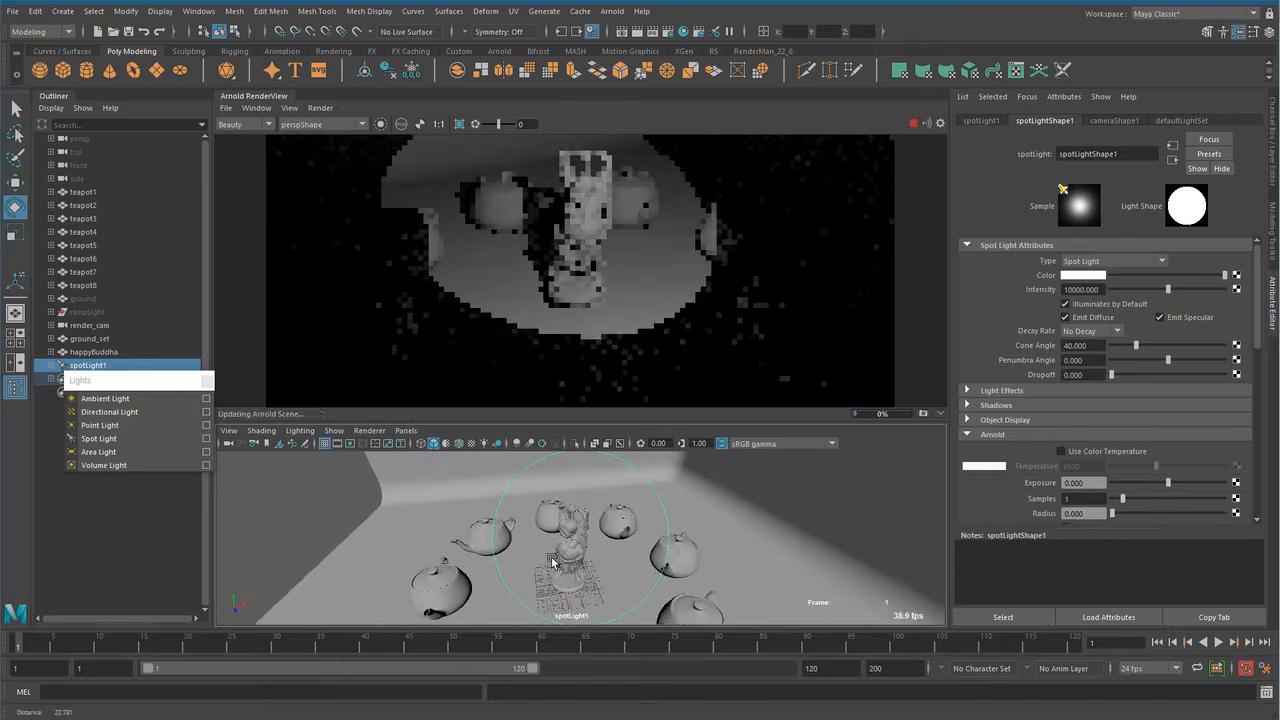
middle_click_drag(607, 552, 614, 541, "alt")
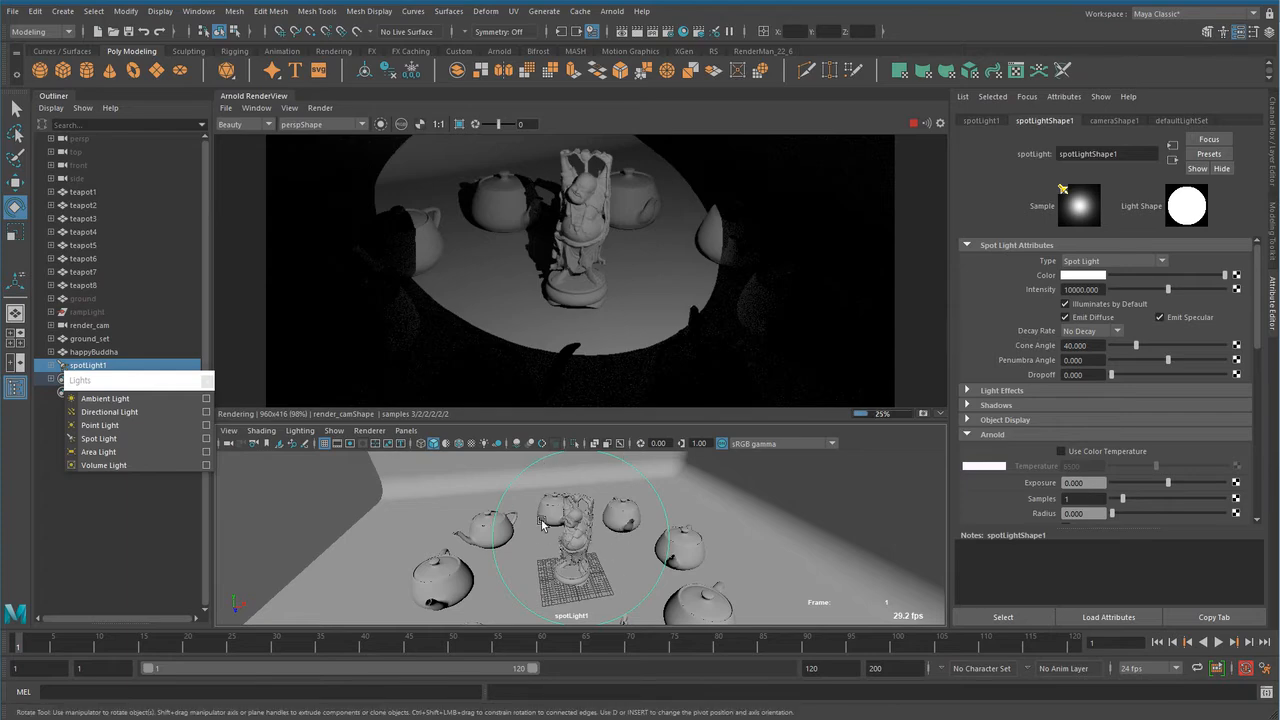
key("space")
left_click_drag(690, 557, 774, 546)
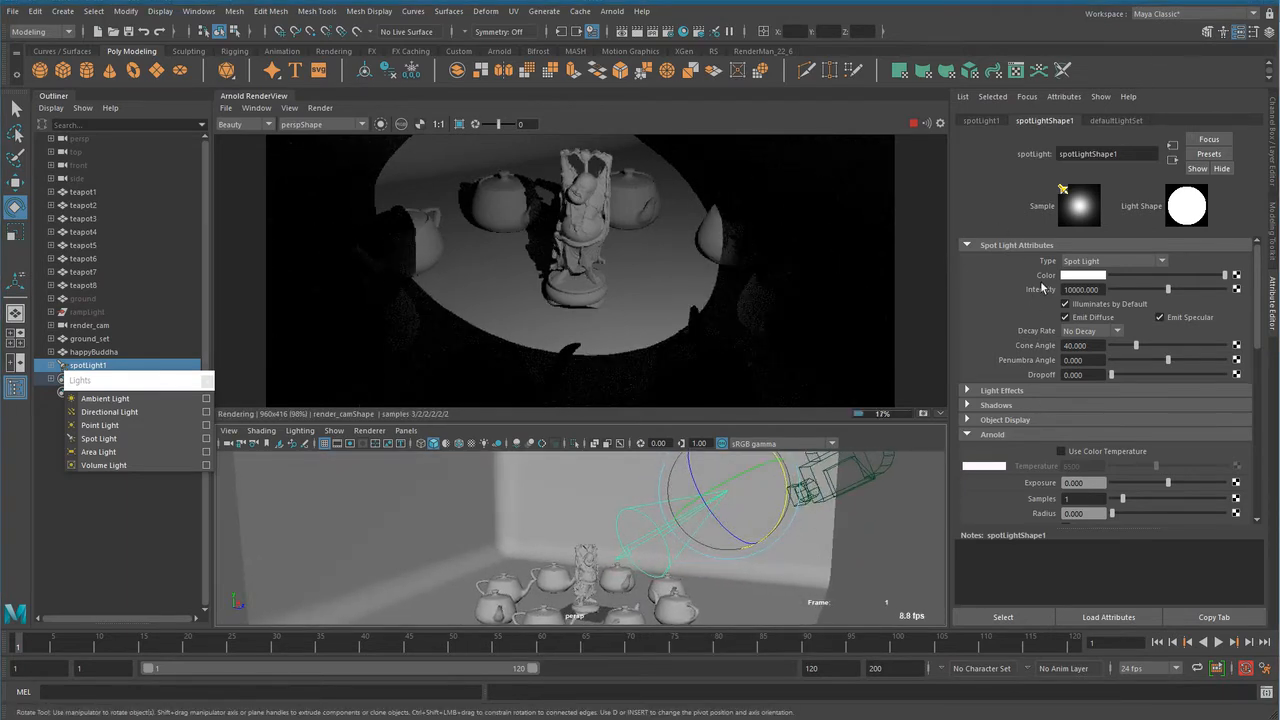
Try a cone angle of 10 on the spot light and examine the narrow beam up close.
left_click(1090, 346)
type("10")
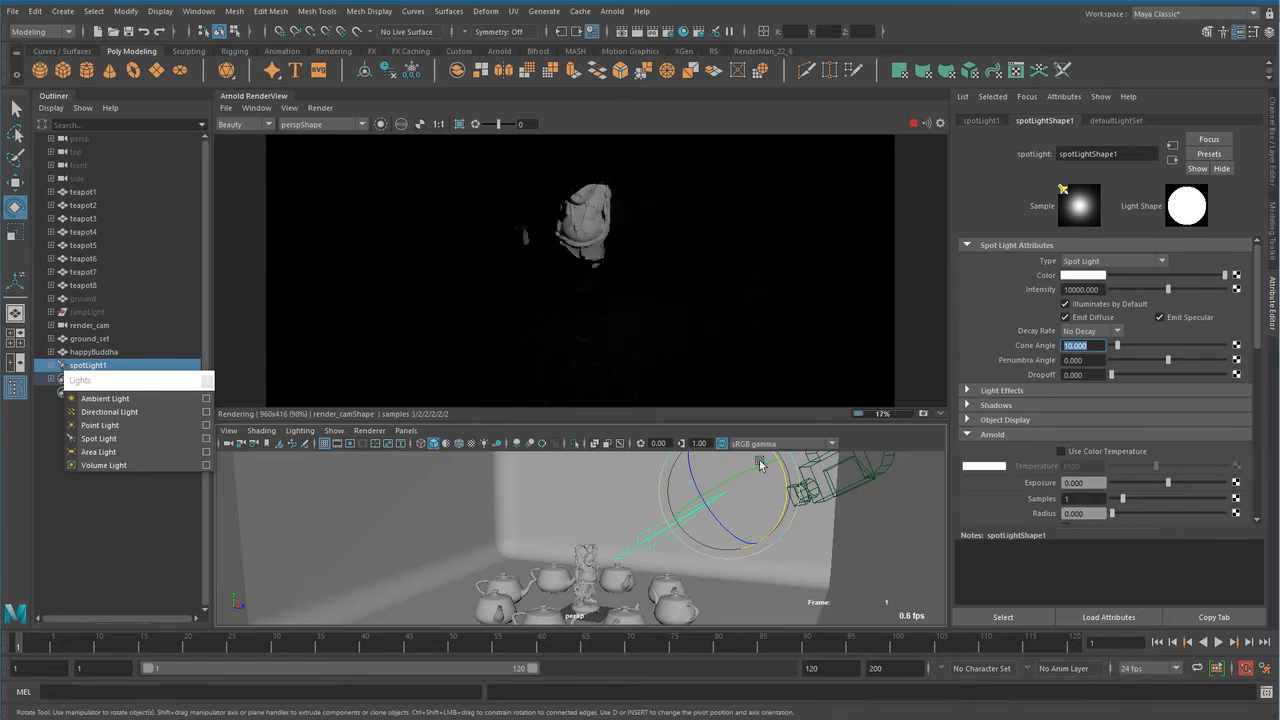
left_click_drag(650, 542, 718, 574, "alt")
right_click_drag(723, 577, 777, 595, "alt")
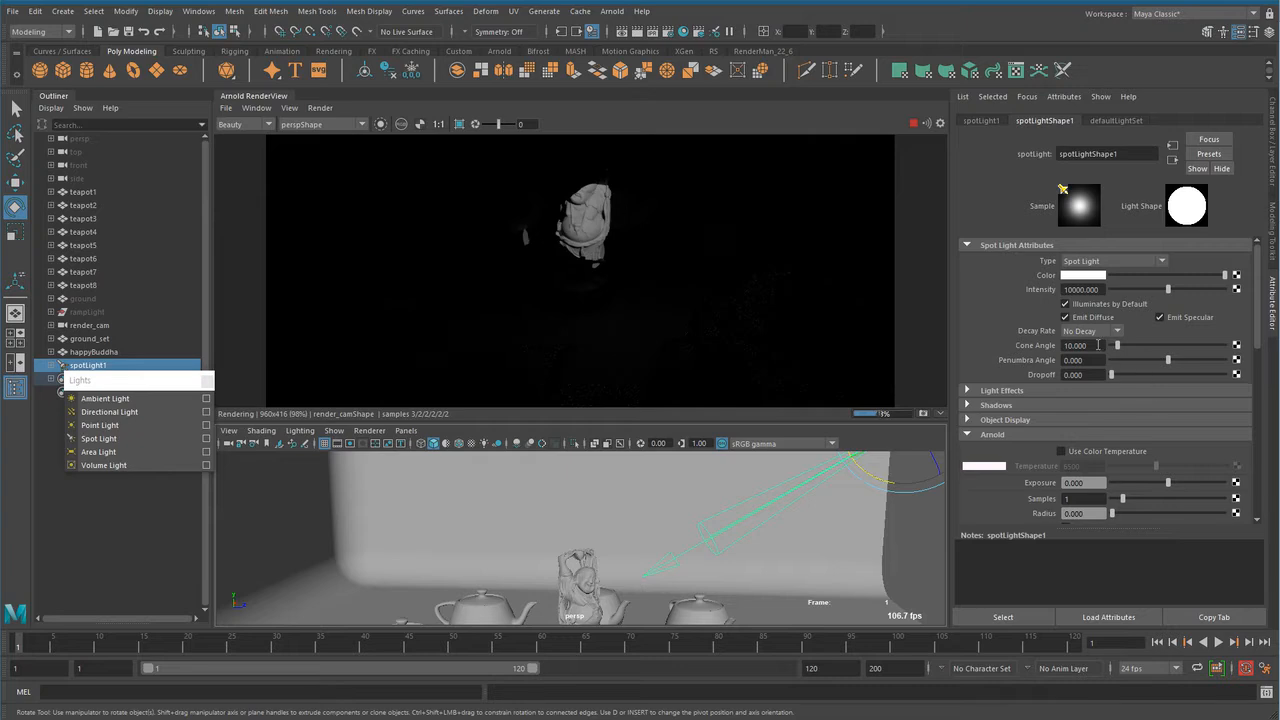
Try widening the spot light's cone angle to about 180 and examine the cone from around the set.
left_click_drag(1116, 346, 1228, 347)
right_click_drag(760, 488, 540, 525, "alt")
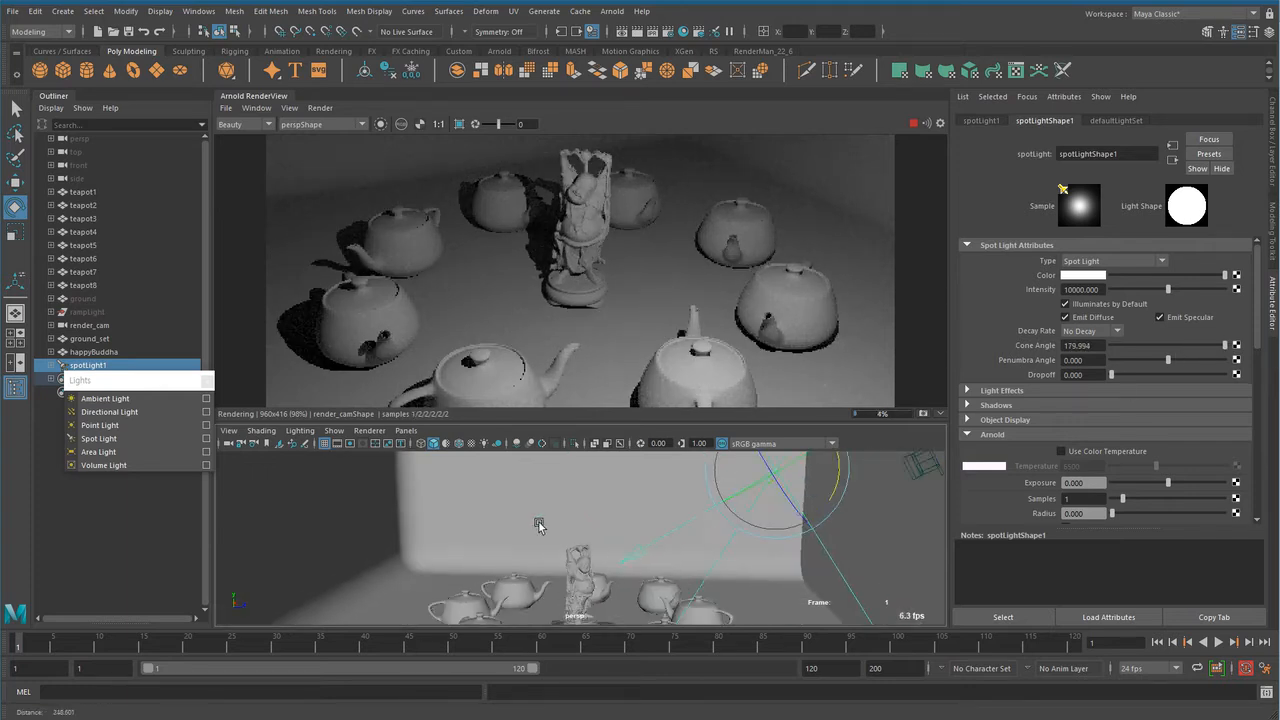
right_click_drag(850, 505, 680, 530, "alt")
right_click_drag(815, 550, 652, 544, "alt")
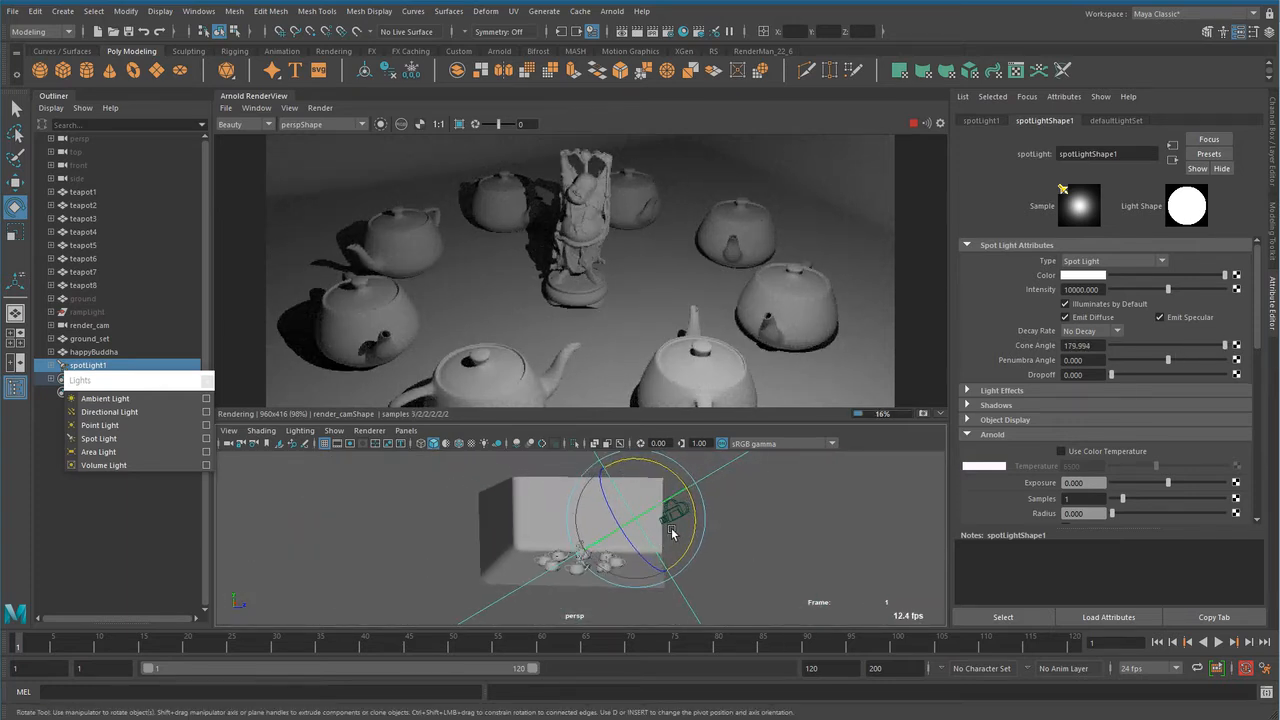
left_click_drag(686, 530, 717, 566, "alt")
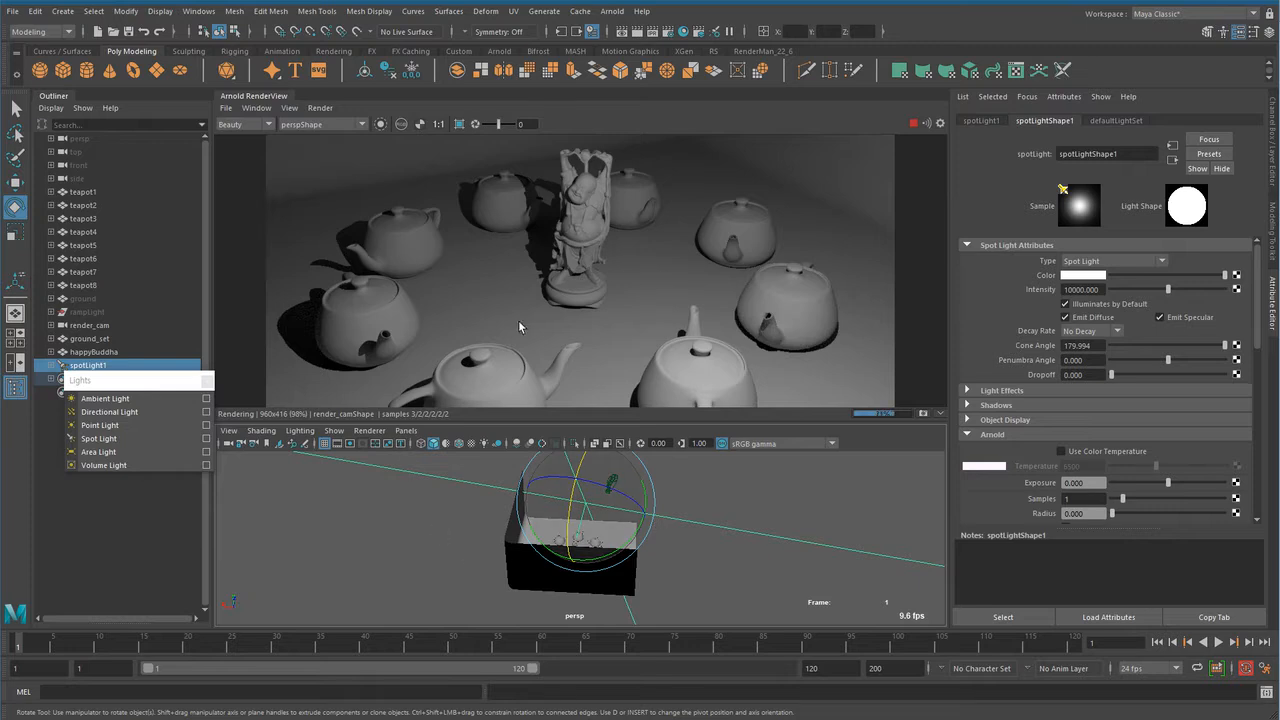
left_click_drag(663, 541, 849, 598, "alt")
scroll(614, 566, "up", 2)
scroll(849, 598, "up", 4)
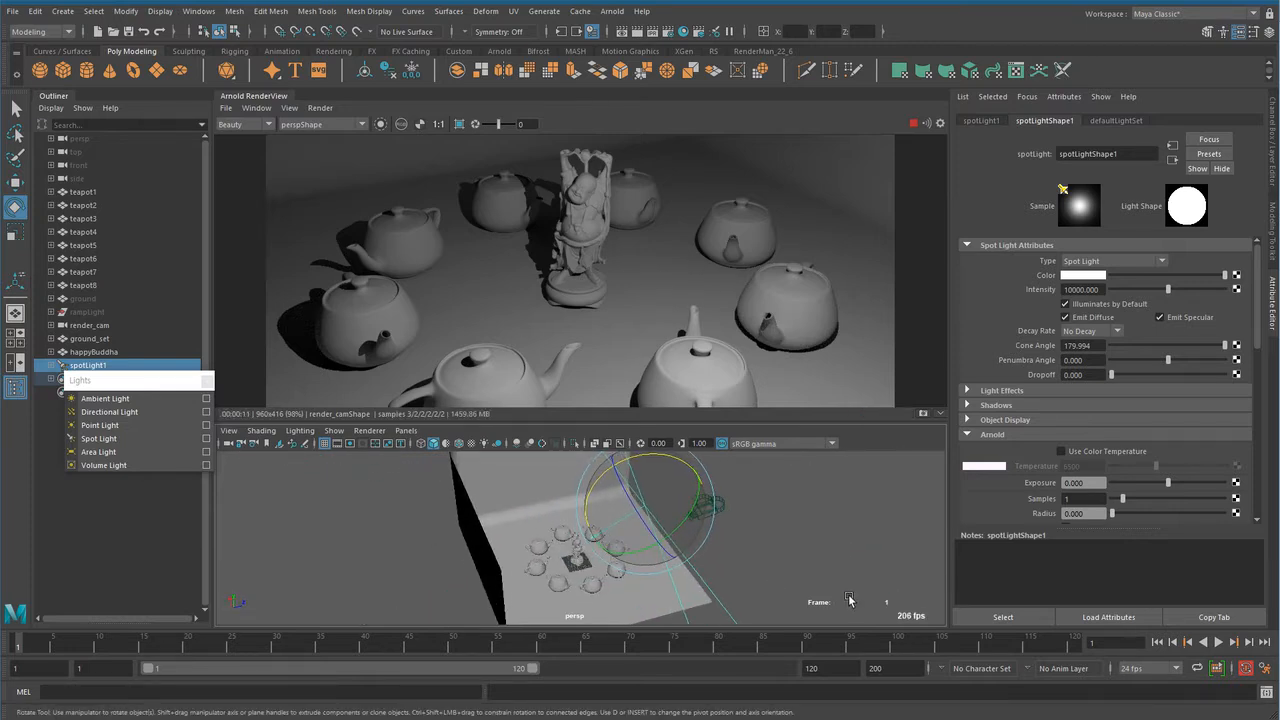
Set the spot light's cone angle to 50 and check the cone over the teapots.
left_click(1100, 345)
type("50")
key("Return")
left_click_drag(638, 543, 720, 537, "alt")
right_click_drag(720, 537, 790, 532, "alt")
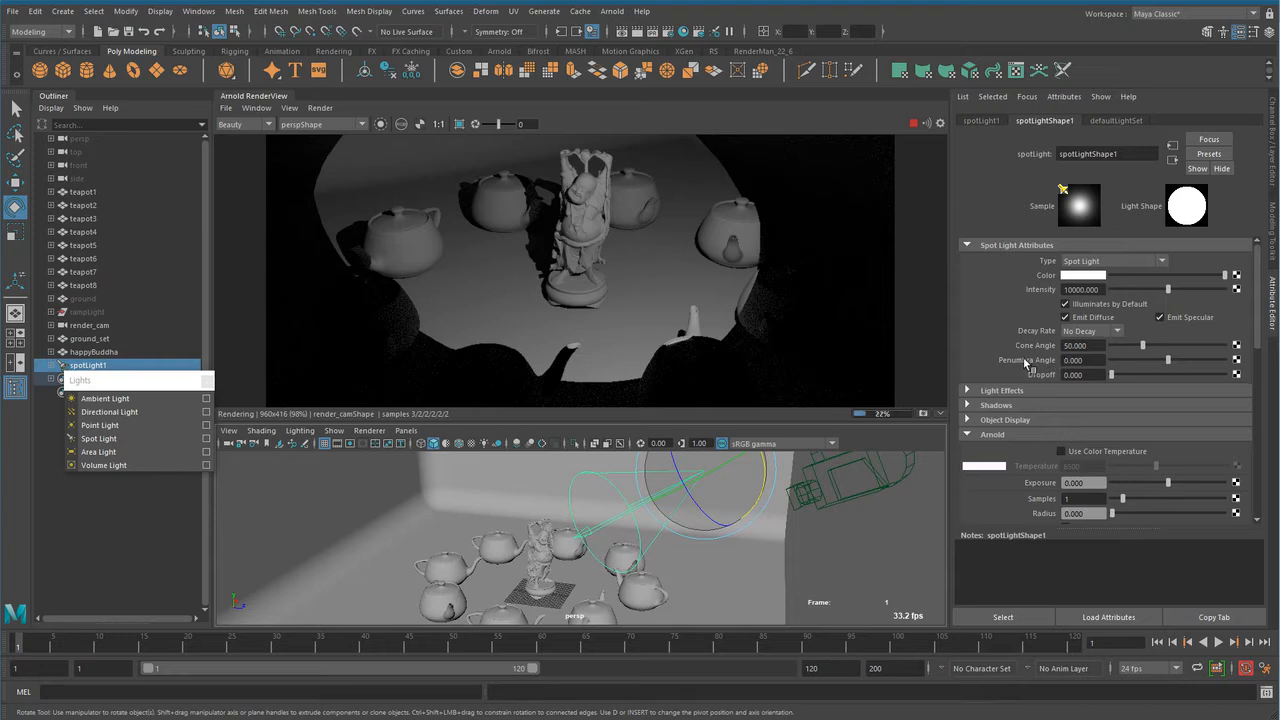
Try penumbra angles of about 7 and -9.5 on the spot light, and reset the value to 0.
left_click(1068, 360)
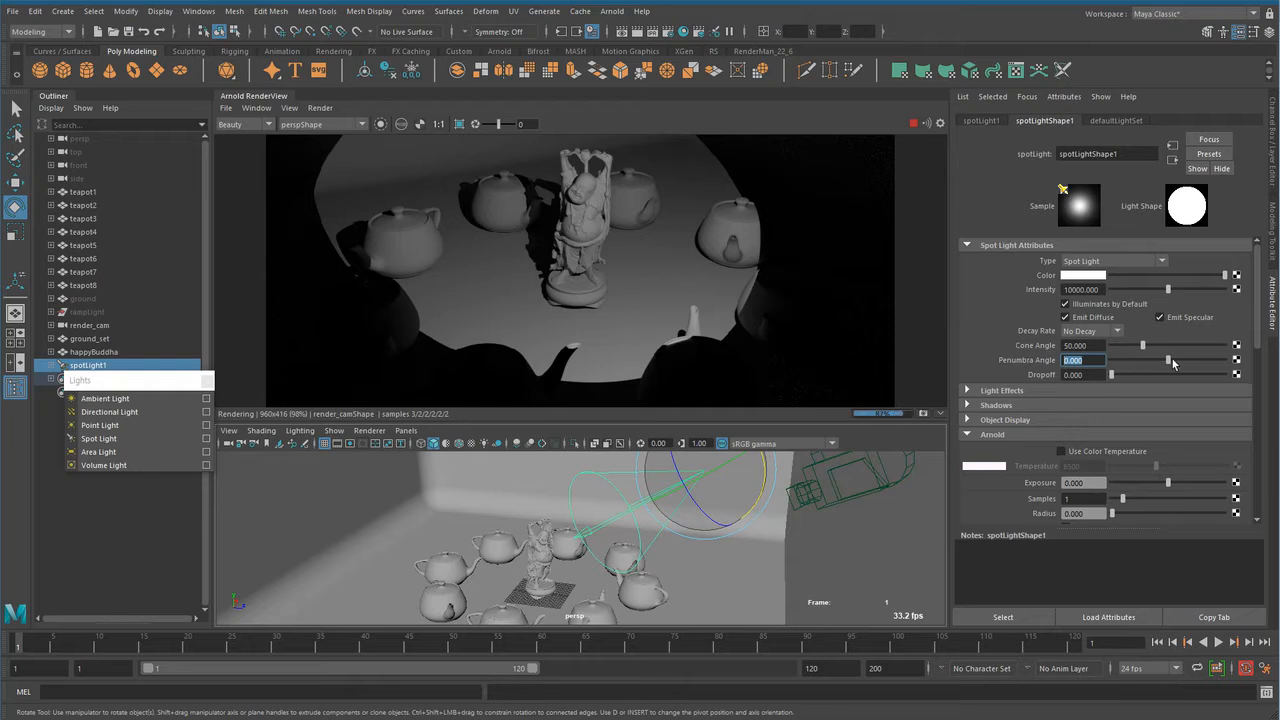
left_click_drag(1169, 361, 1207, 360)
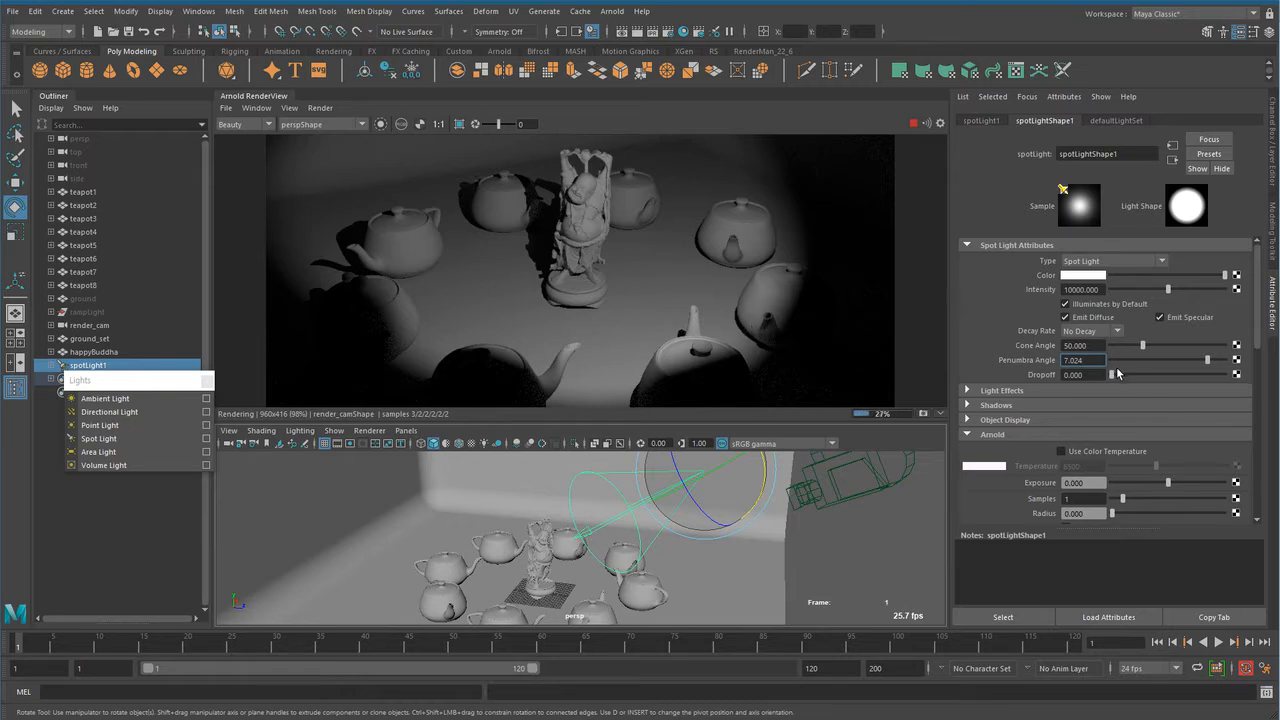
left_click(1104, 345)
left_click(1097, 360)
left_click_drag(1207, 360, 1114, 366)
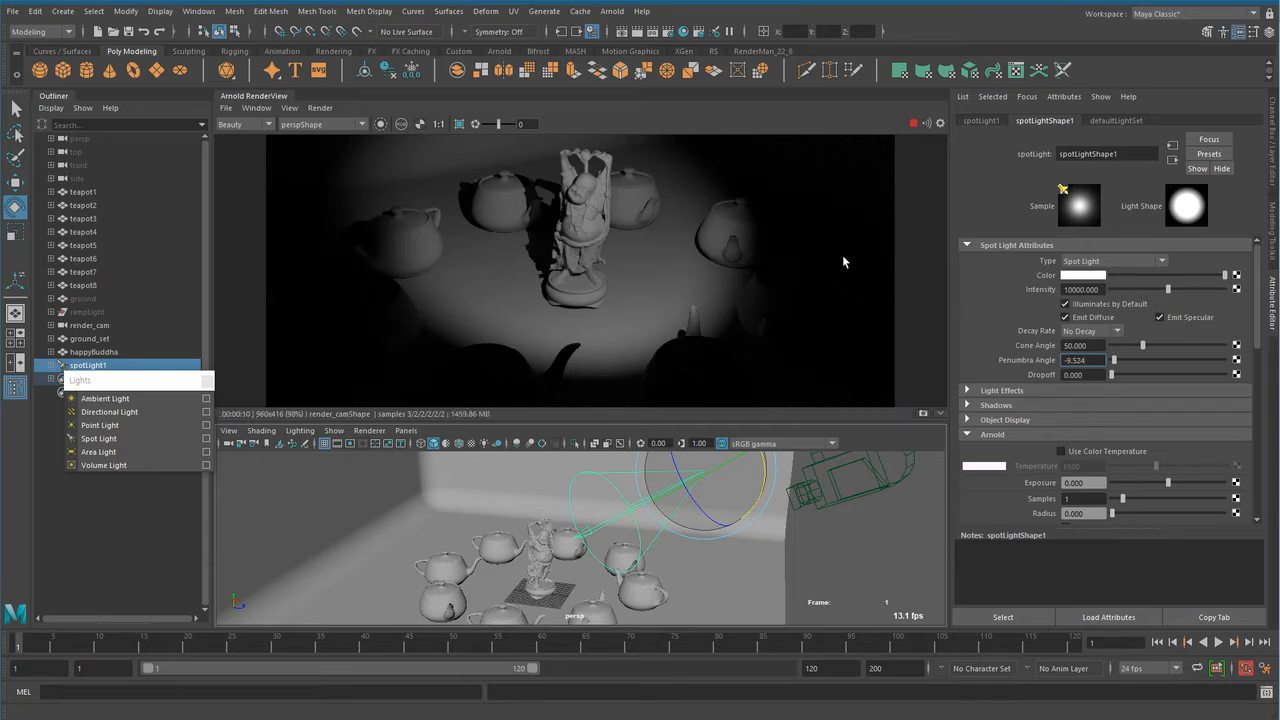
type("0")
key("Return")
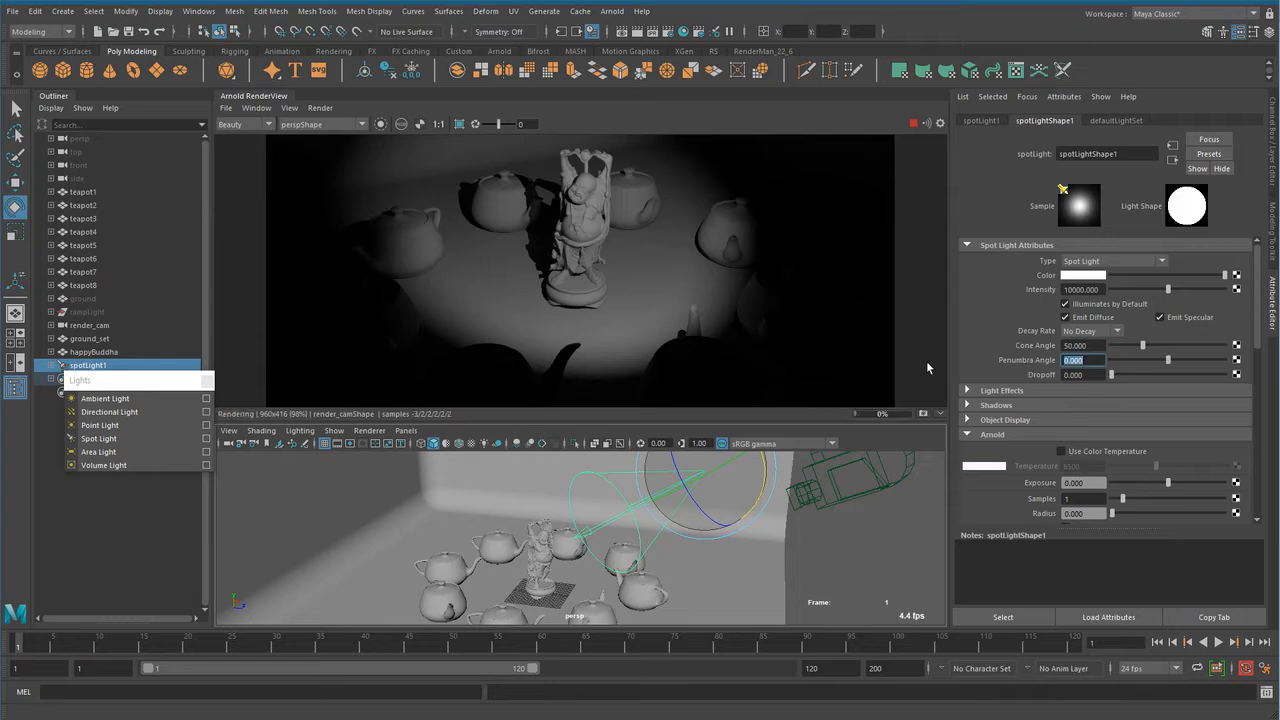
Try dropoff values of about 3 and 4.5 on the spot light, and reset the dropoff to 0.
double_click(1088, 375)
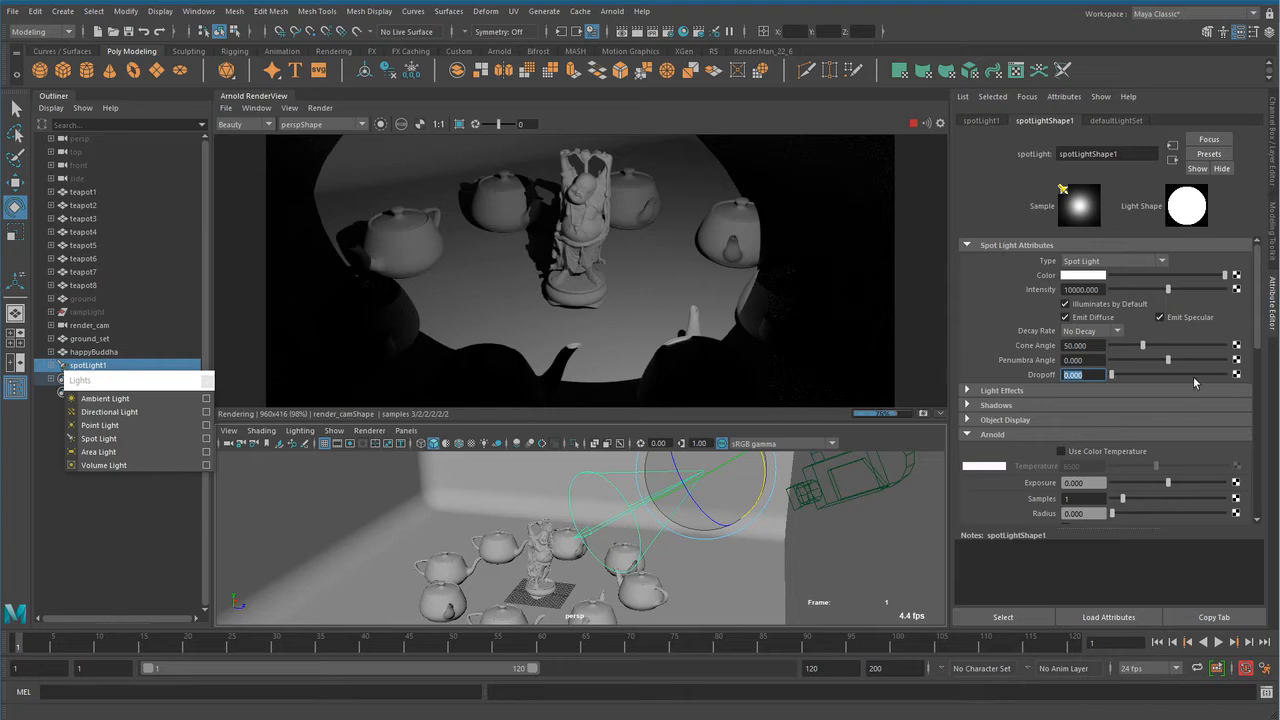
left_click_drag(1111, 378, 1113, 381)
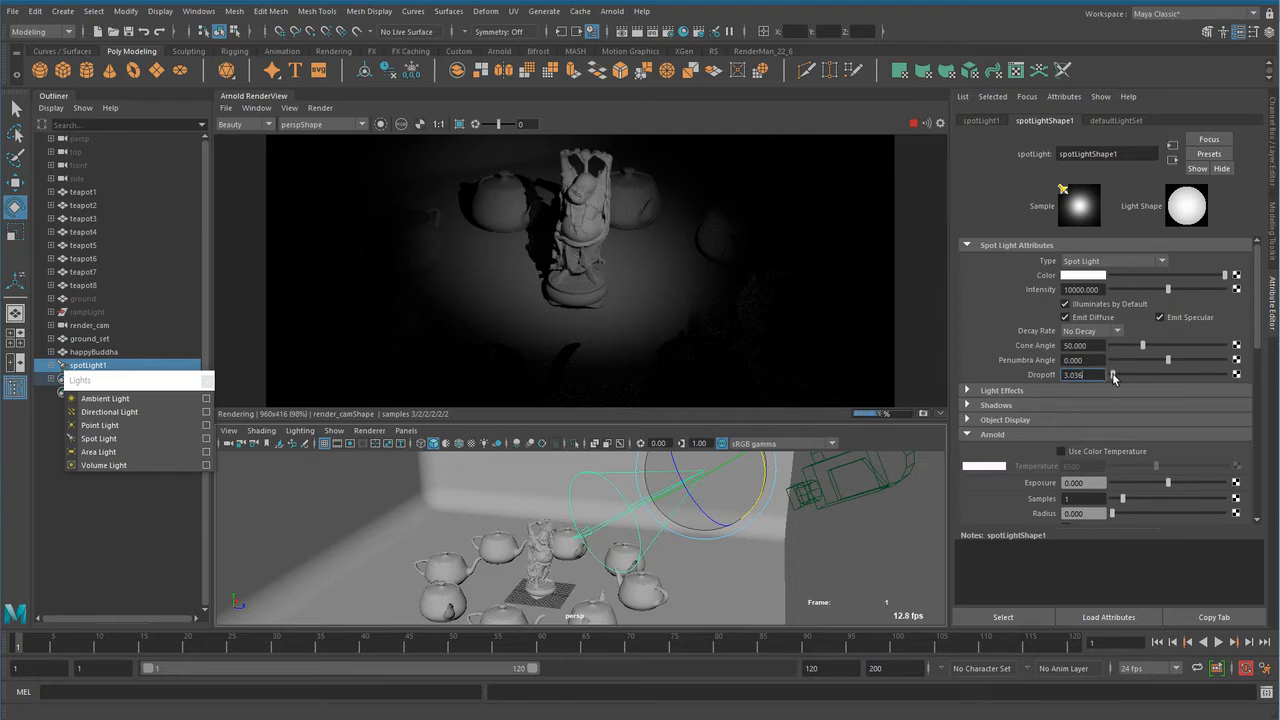
left_click_drag(1113, 378, 1113, 380)
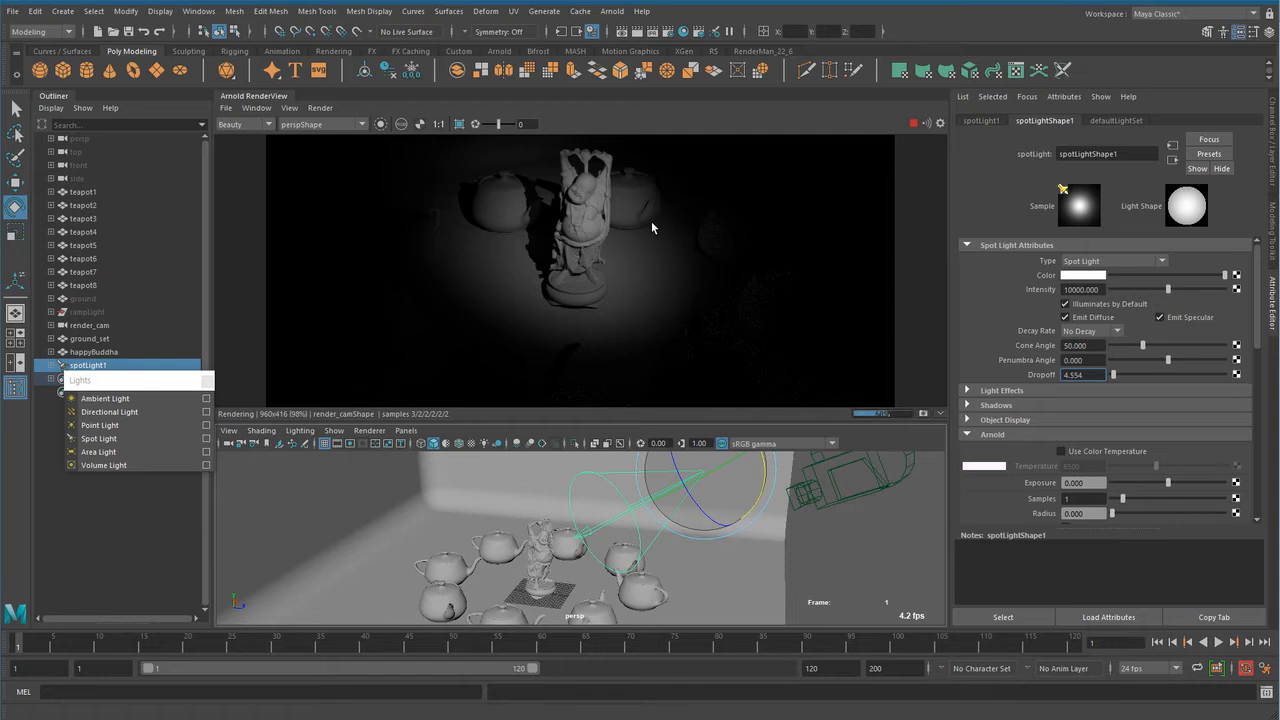
key("Return")
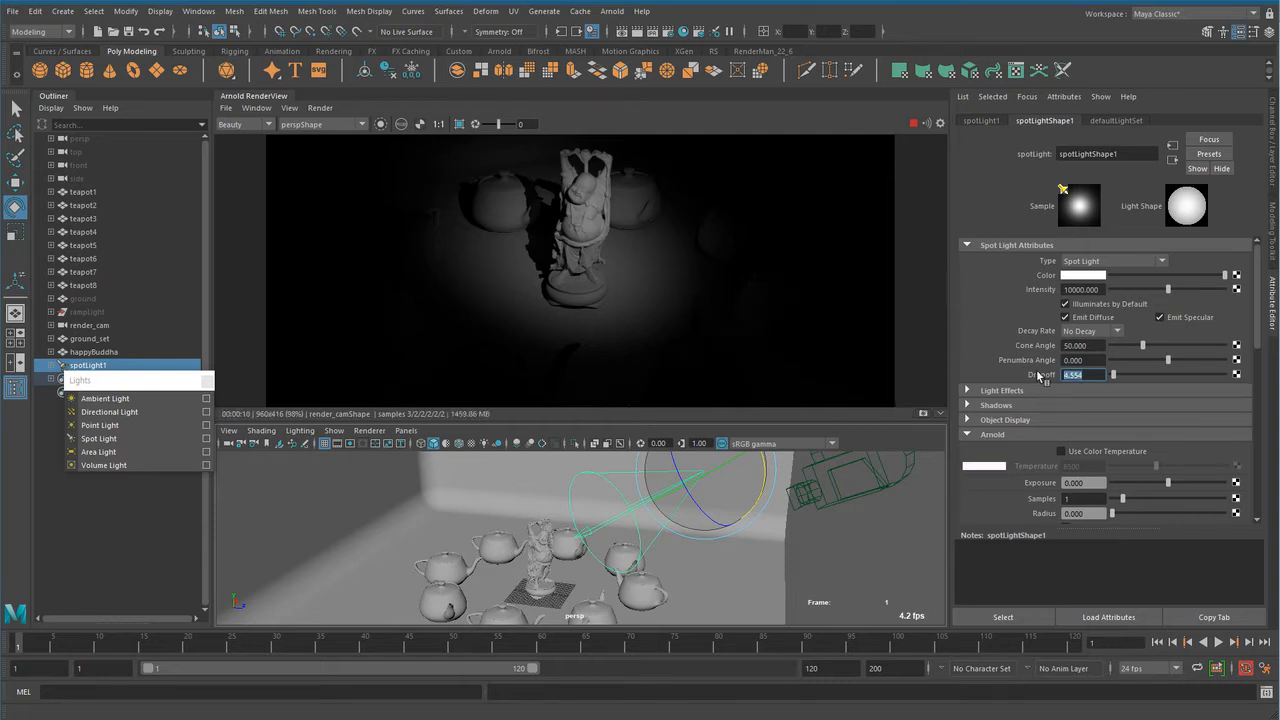
type("0")
key("Return")
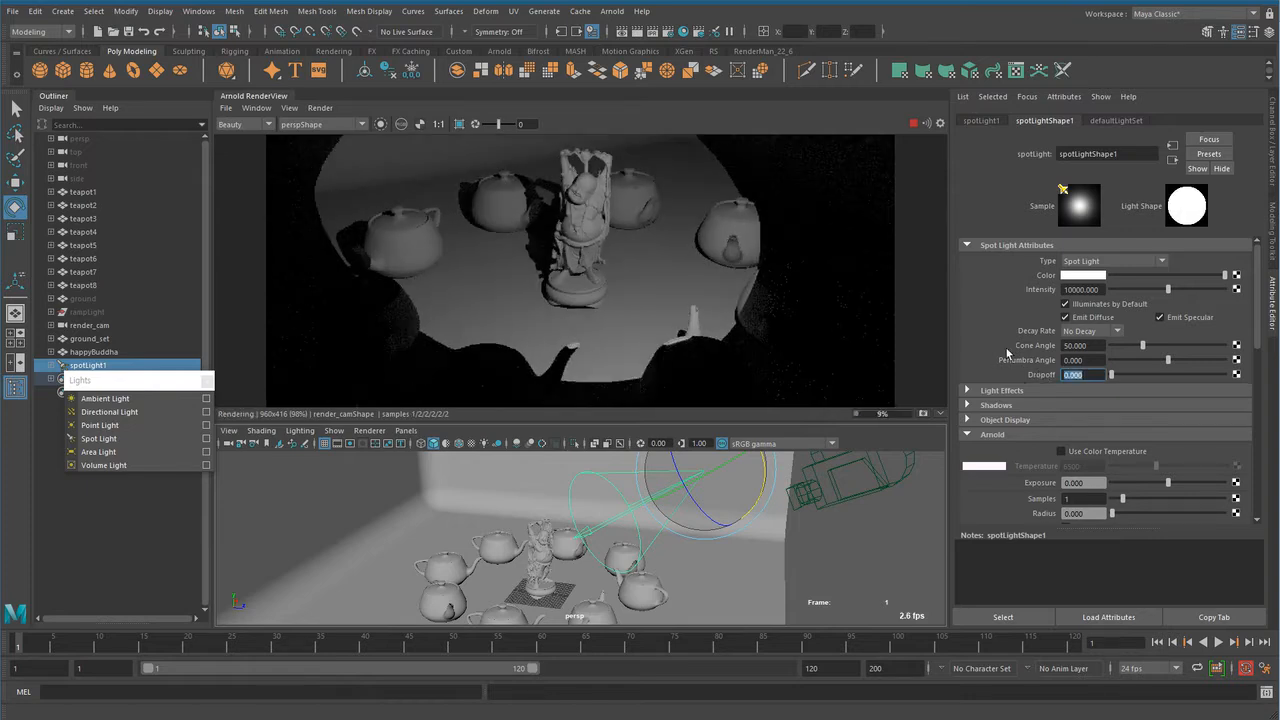
Try a color temperature of 1500 on the spot light, and turn color temperature off again.
left_click(998, 435)
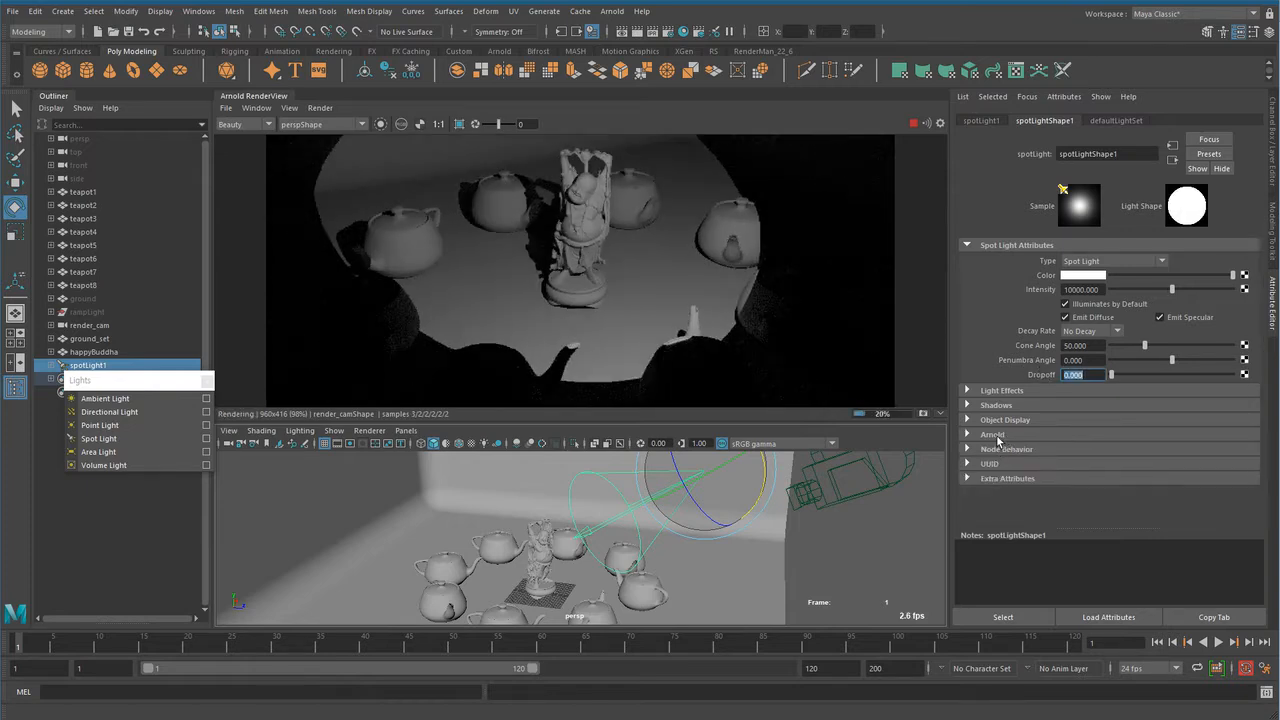
left_click(998, 435)
scroll(1262, 333, "down", 3)
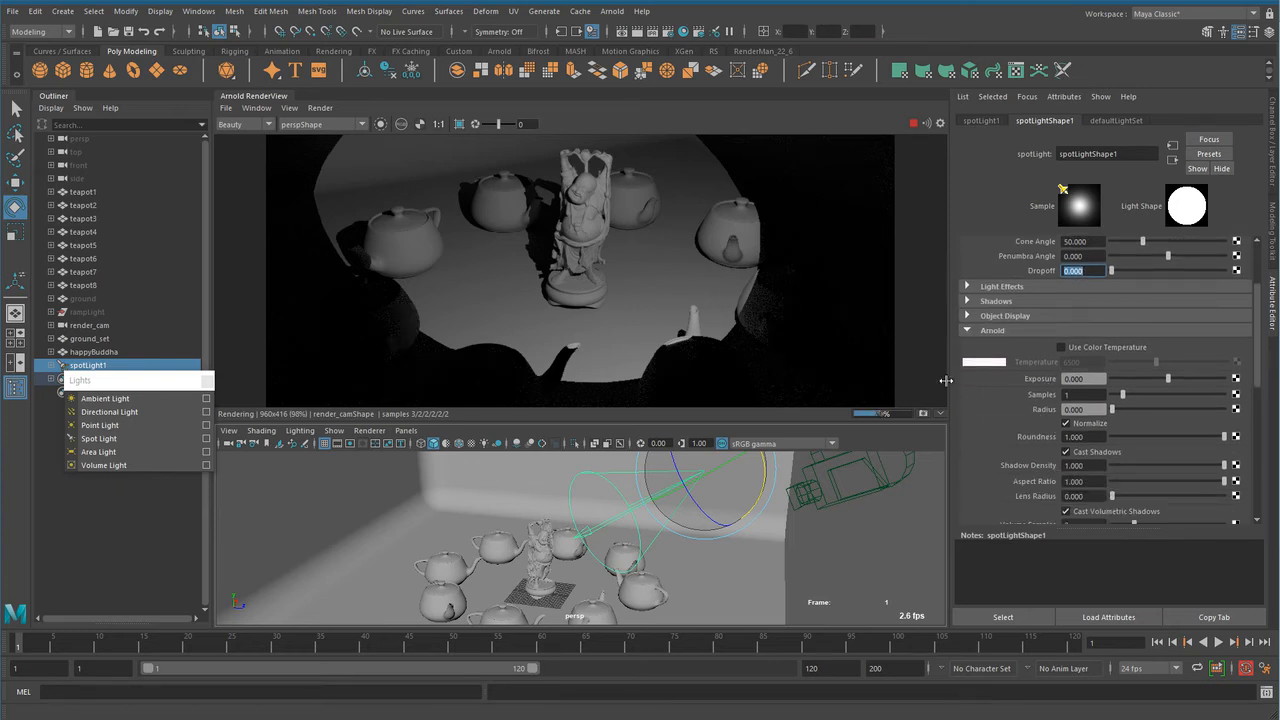
left_click(1110, 349)
type("1500")
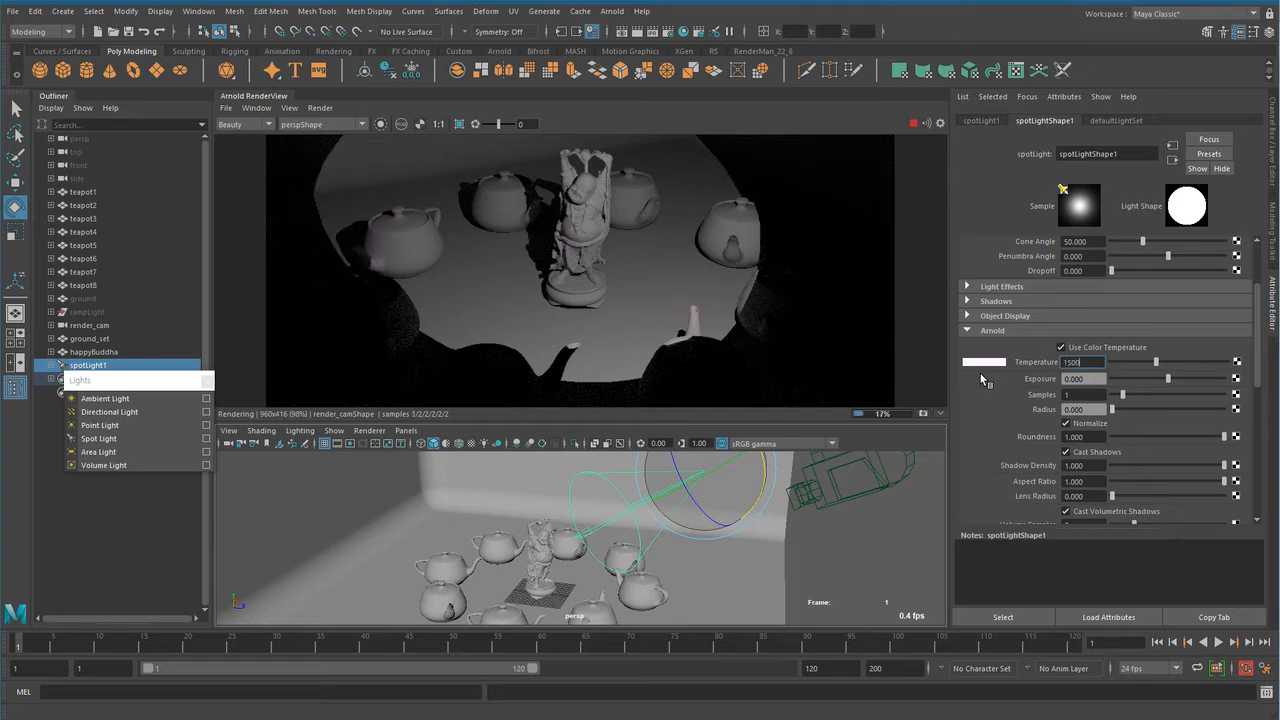
key("Return")
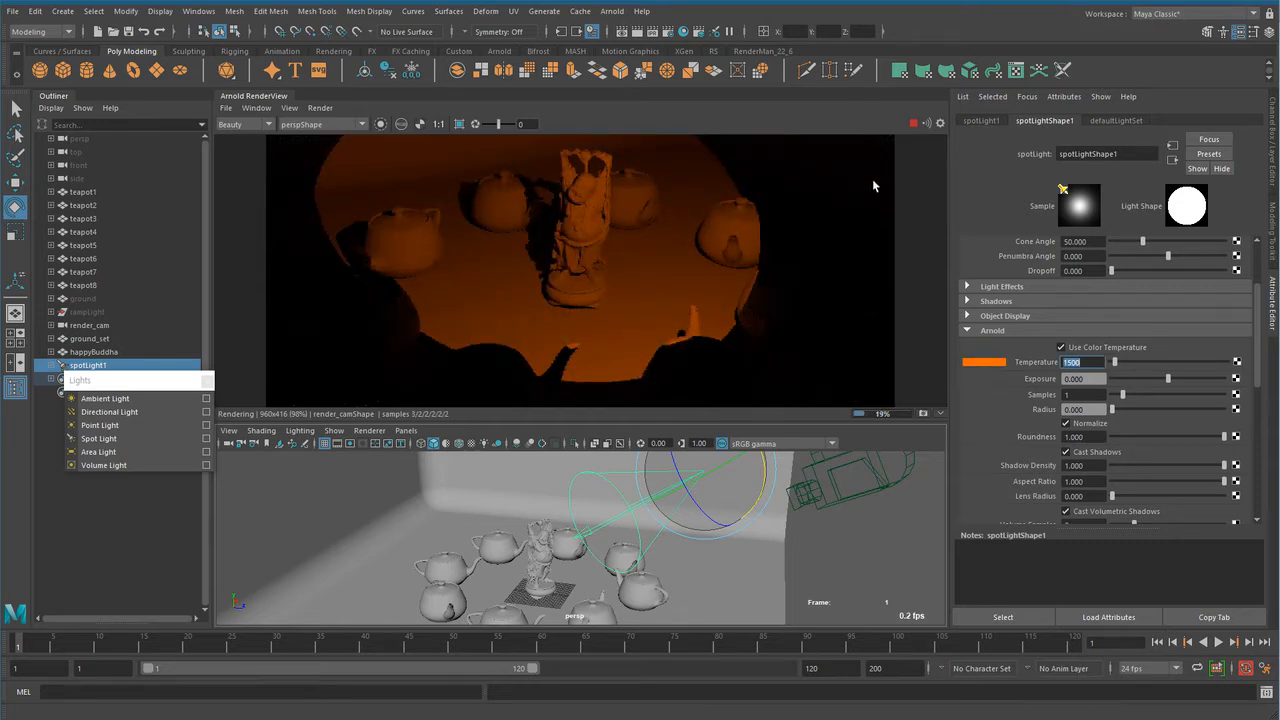
left_click(1061, 347)
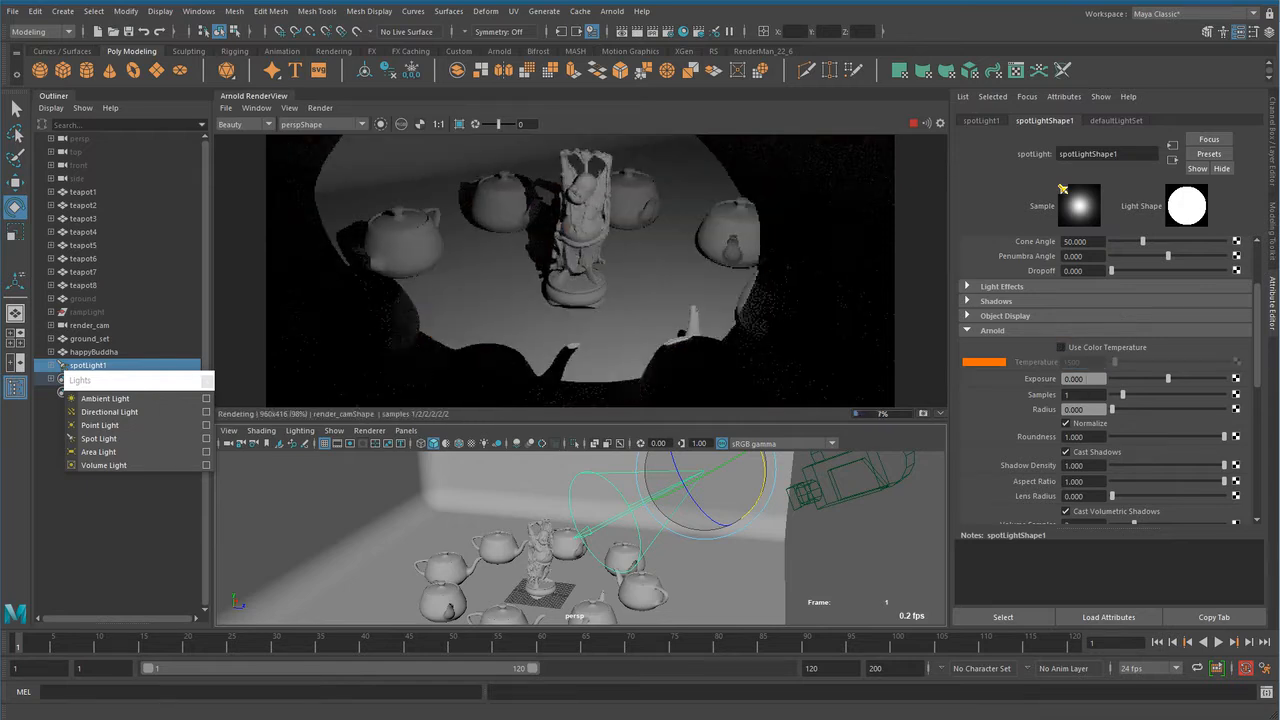
Try an exposure of 2 on the spot light and reset the exposure to 0.
left_click(1080, 379)
type("2")
key("Return")
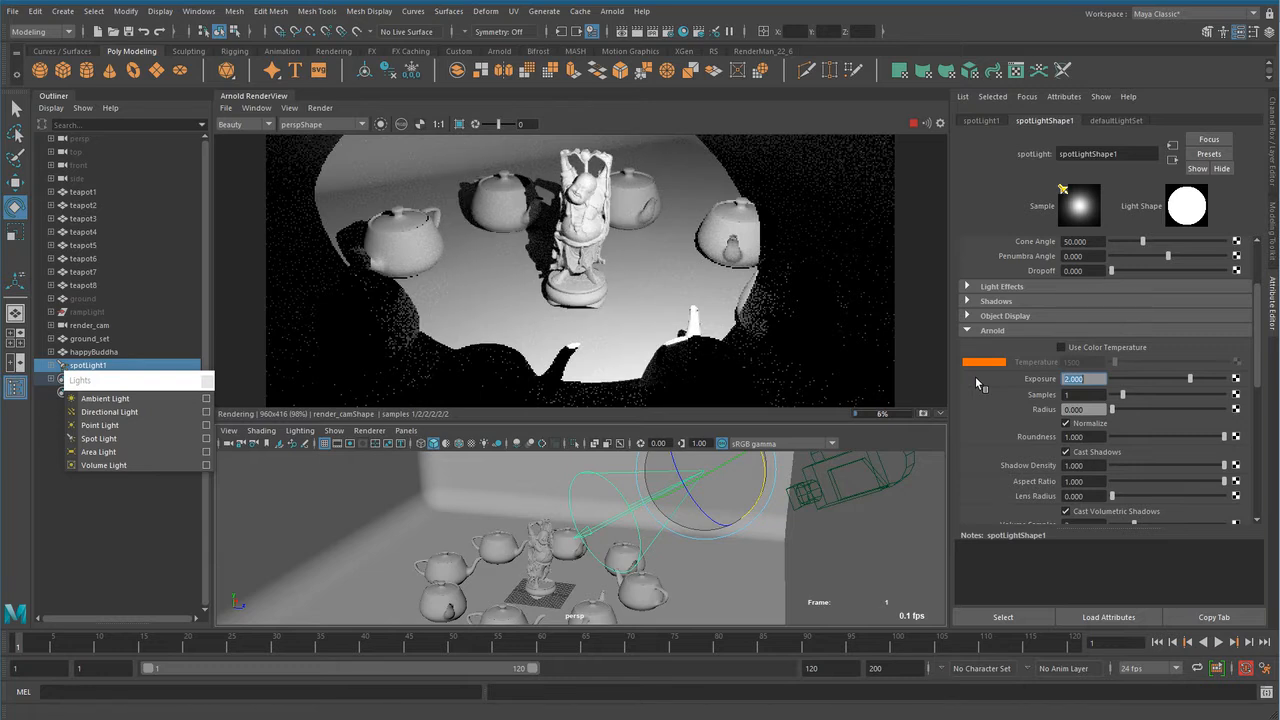
type("0")
key("Return")
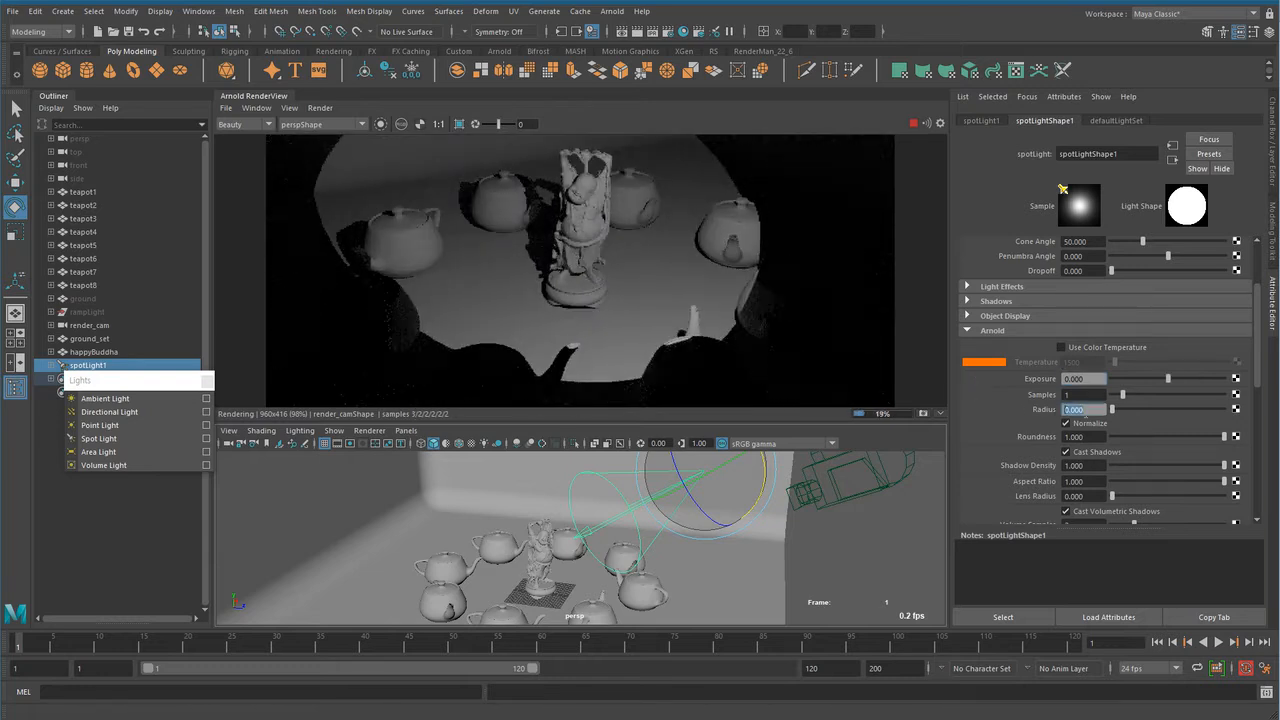
Rotate the spot light, look through it, and move it around so it lights the statue and teapots from the left side.
left_click(1088, 410)
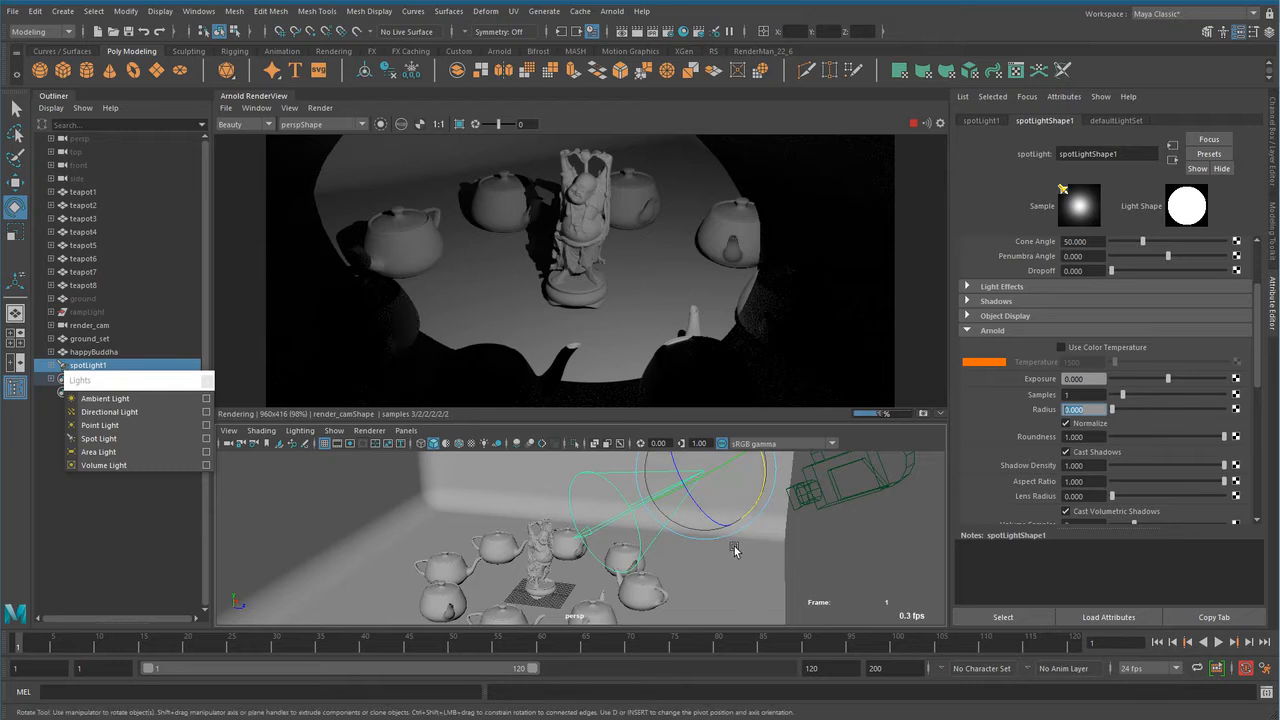
left_click_drag(731, 547, 694, 551, "alt")
left_click_drag(699, 485, 700, 532)
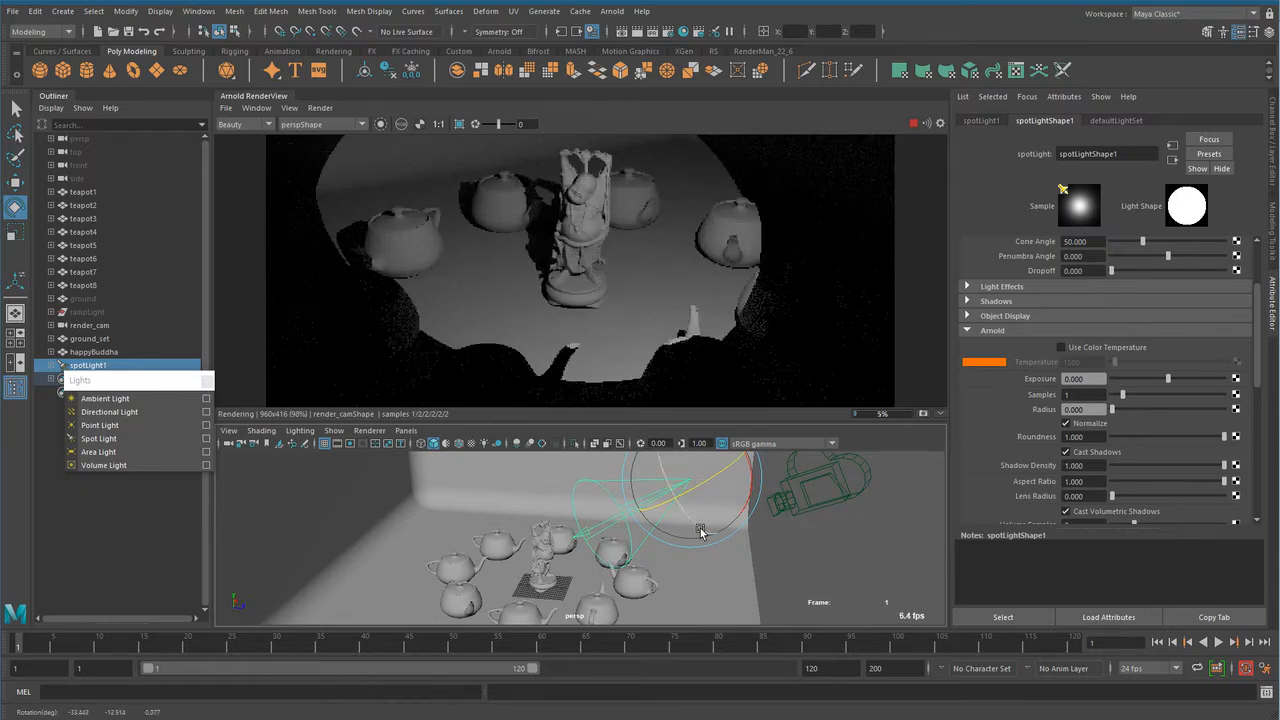
left_click(406, 430)
left_click(427, 478)
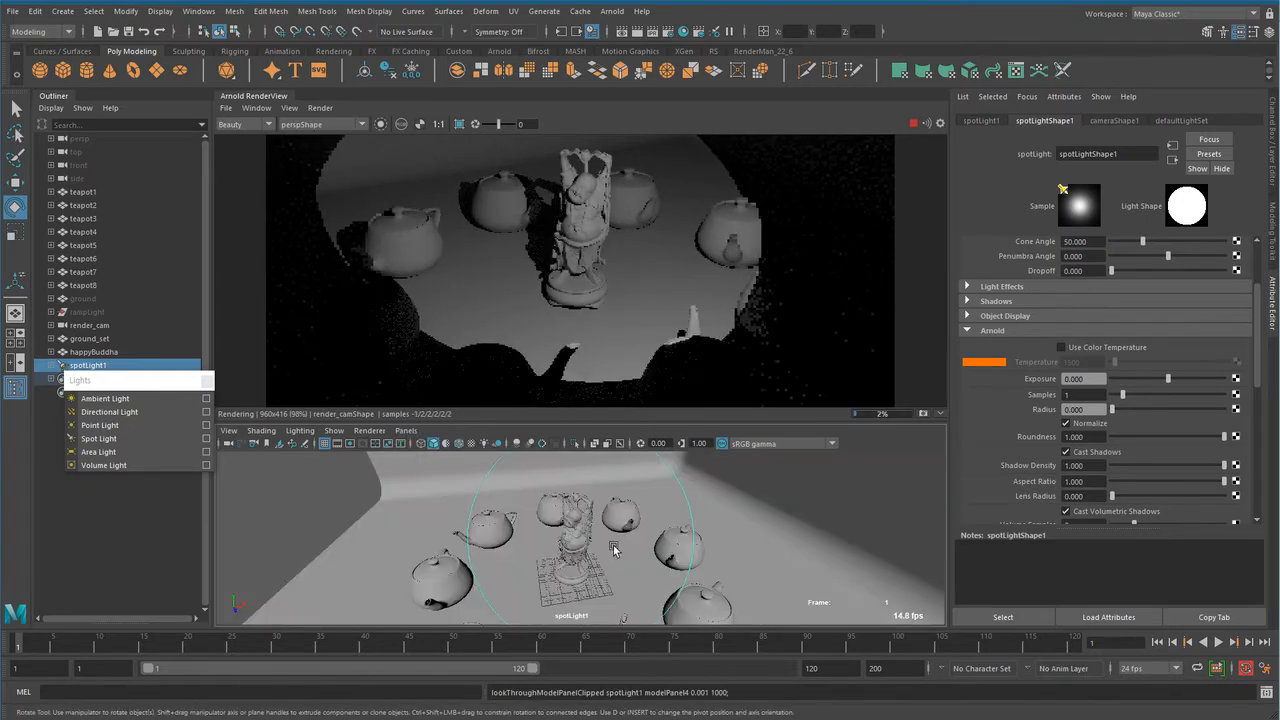
left_click_drag(614, 549, 680, 563, "alt")
middle_click_drag(587, 563, 868, 566, "alt")
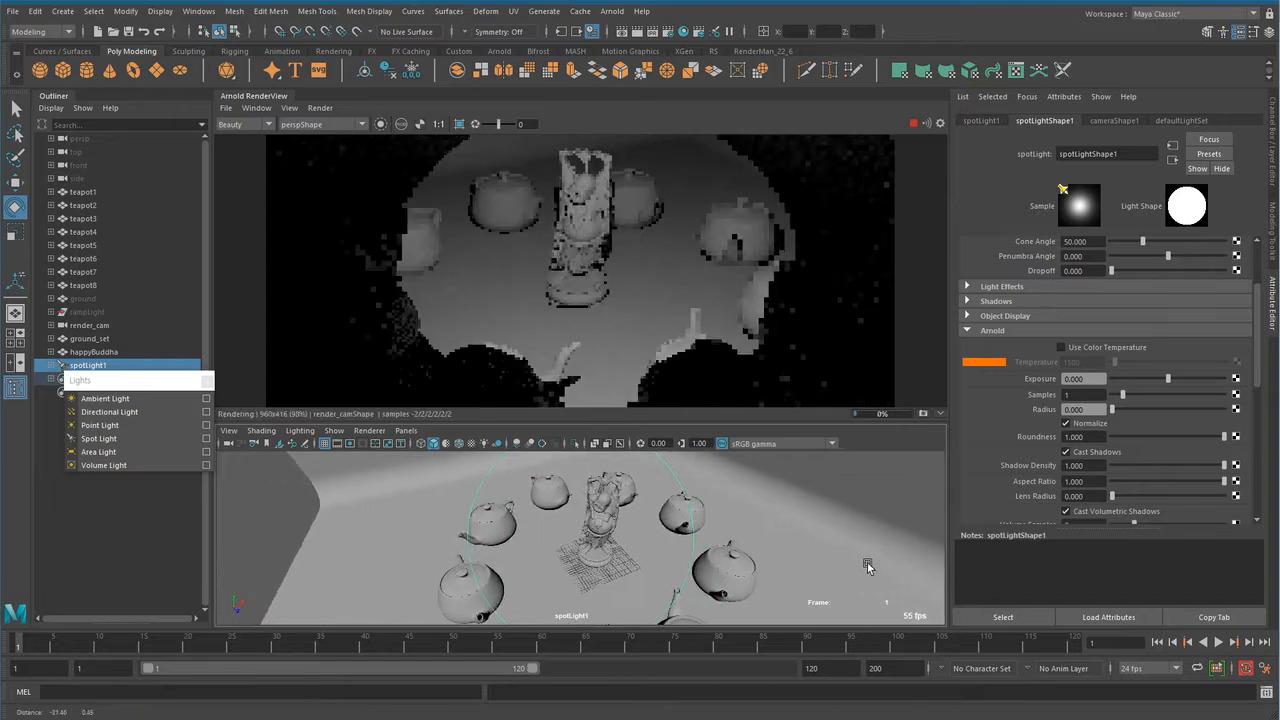
mouse_move(700, 567)
left_mouse_down("alt")
mouse_move(632, 560)
mouse_move(706, 549)
left_mouse_up("alt")
middle_click_drag(569, 547, 738, 550, "alt")
left_click_drag(646, 556, 626, 554, "alt")
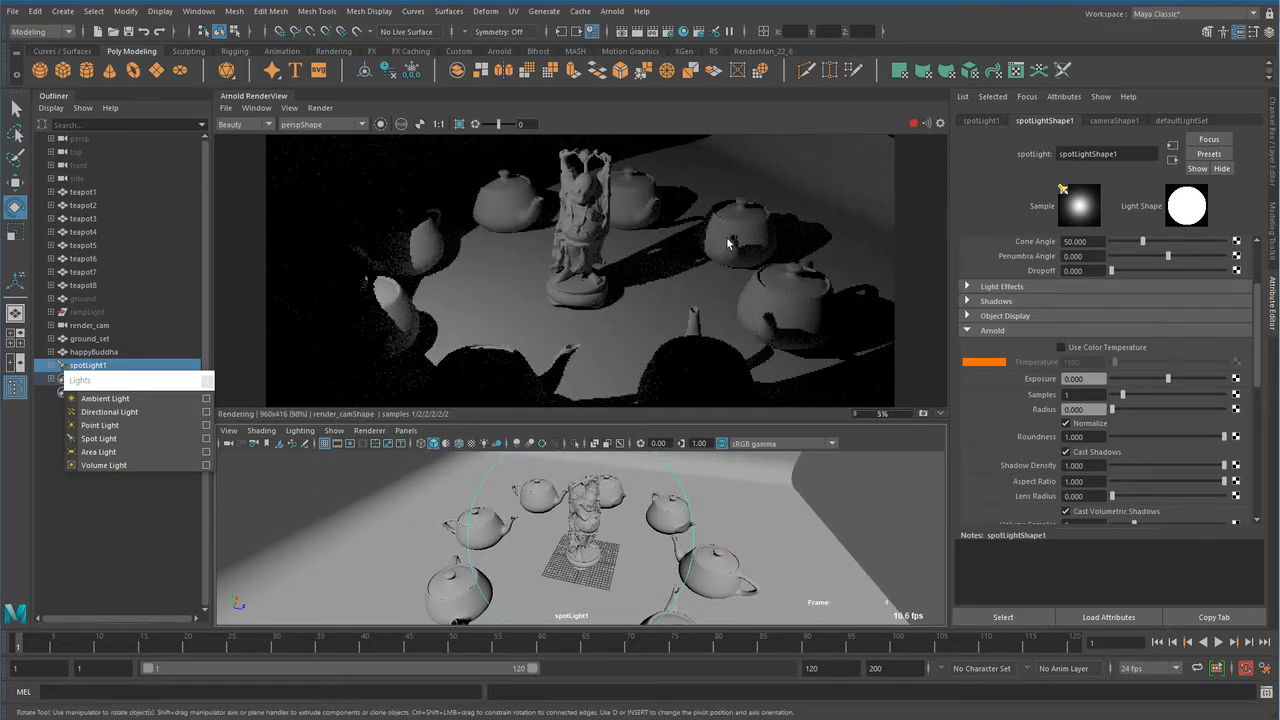
Return the viewport to the perspective camera and frame the statue and teapots together with the spot light.
key("space")
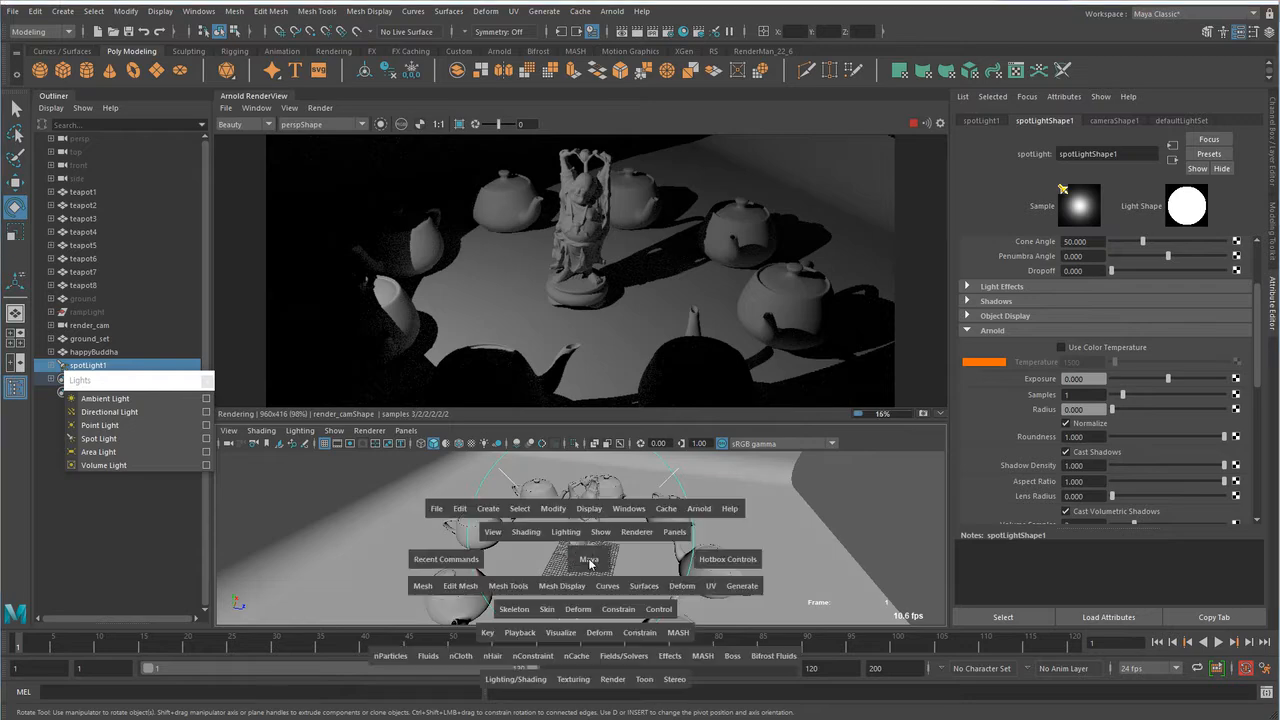
left_click_drag(589, 563, 440, 588)
right_click_drag(440, 588, 626, 563, "alt")
left_click_drag(626, 563, 689, 554, "alt")
right_click_drag(689, 554, 755, 544, "alt")
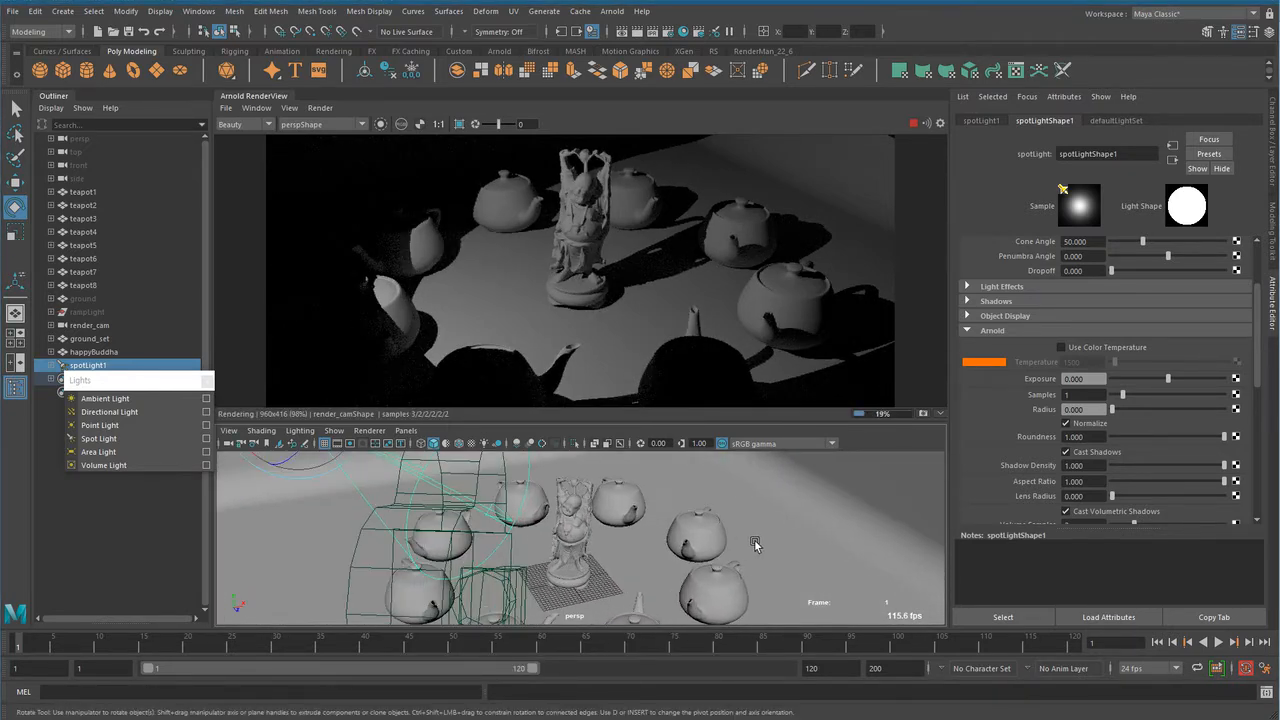
Store a snapshot of the current render and set the spot light's radius to 5.
left_click(1088, 409)
scroll(637, 249, "up", 2)
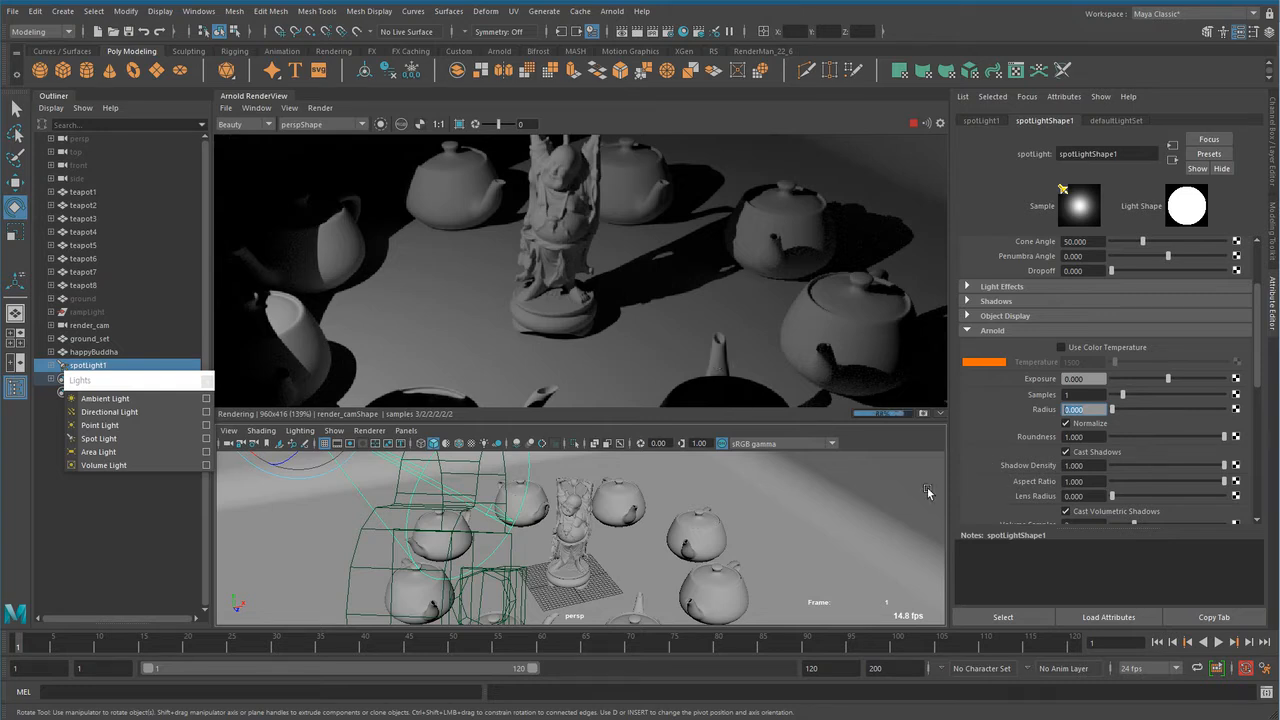
left_click(922, 414)
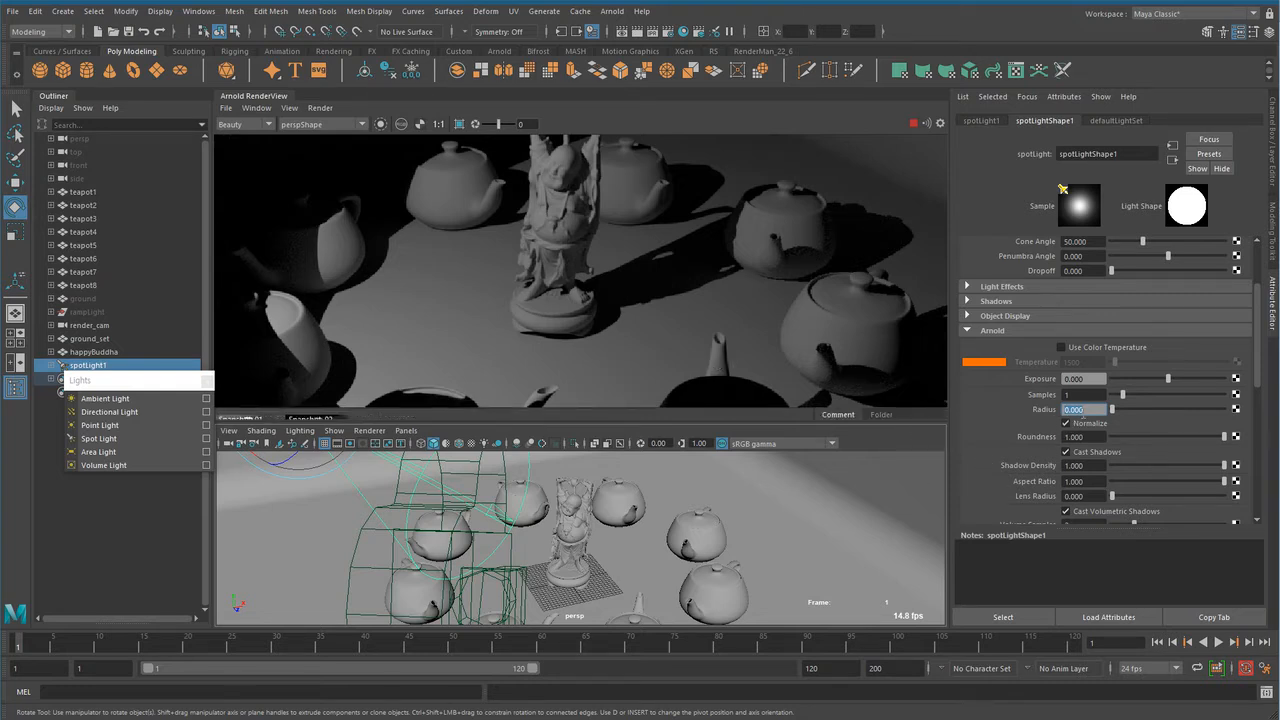
type("5")
key("Return")
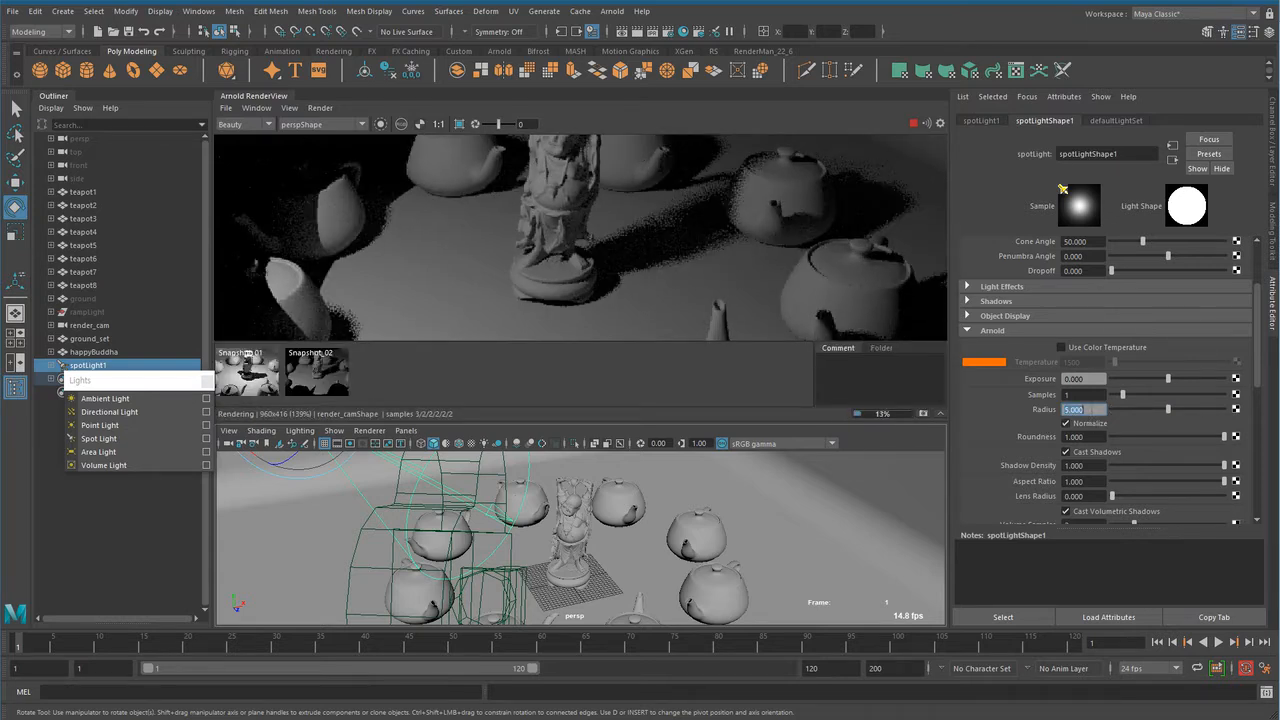
Compare the statue's and teapots' shadow edges between Snapshot_02 and the live render.
scroll(707, 258, "up", 3)
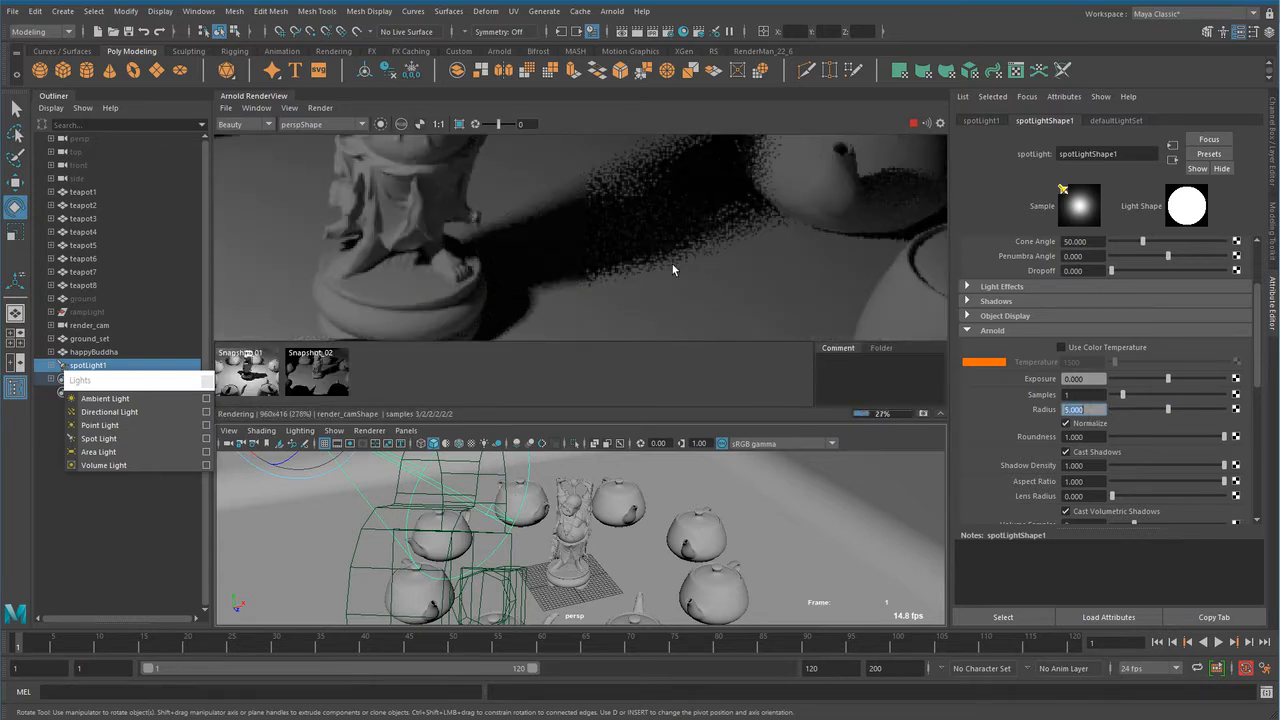
left_click(337, 390)
left_click(337, 391)
left_click(337, 391)
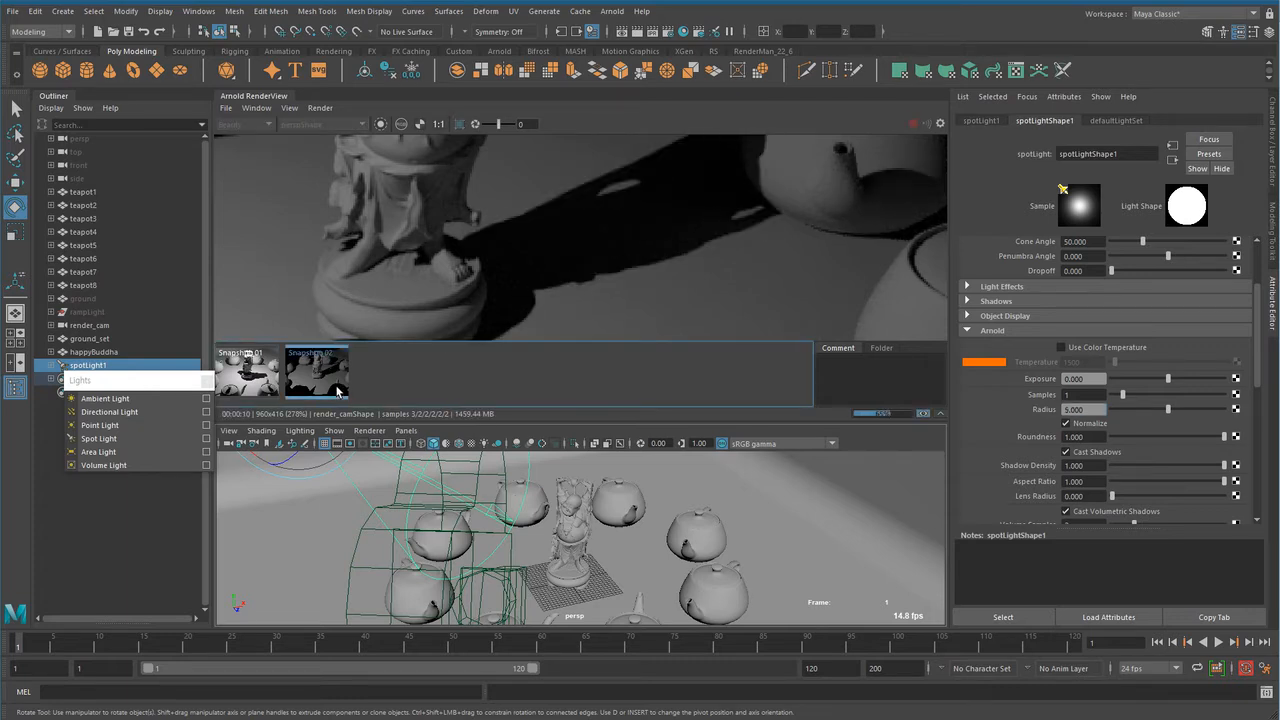
left_click(337, 391)
scroll(665, 257, "down", 5)
middle_click_drag(707, 256, 748, 234)
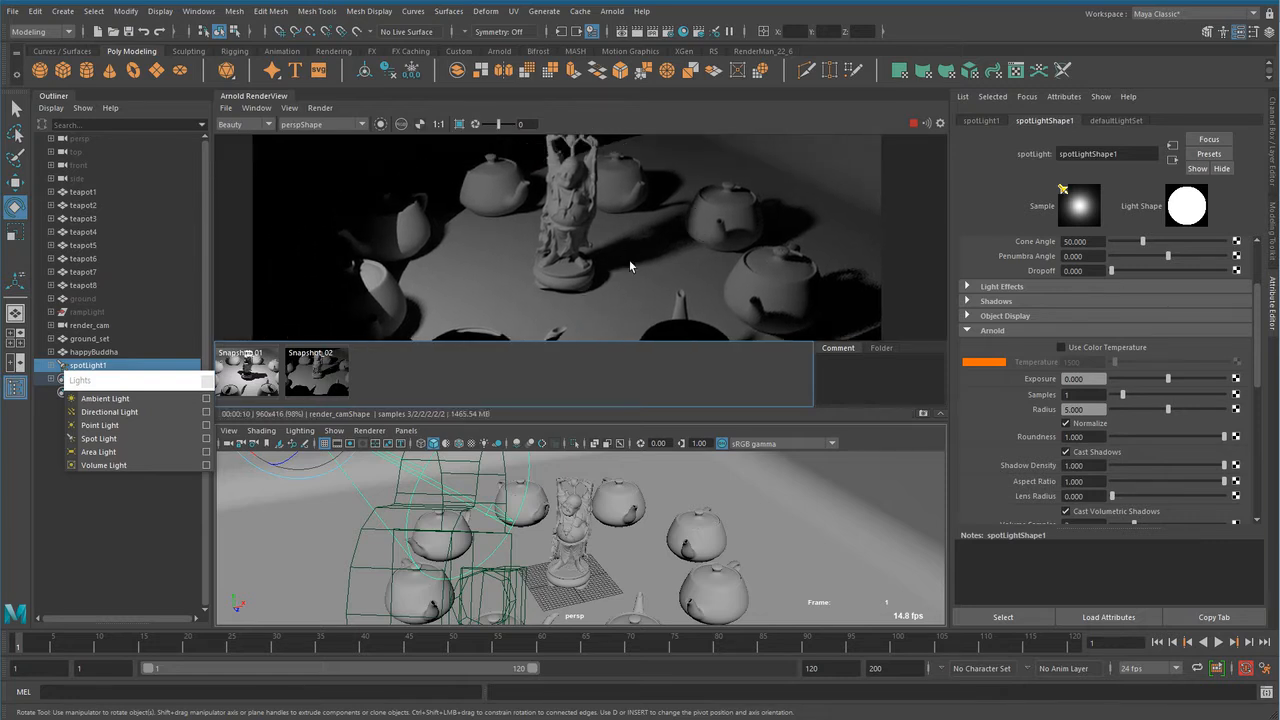
left_click(331, 388)
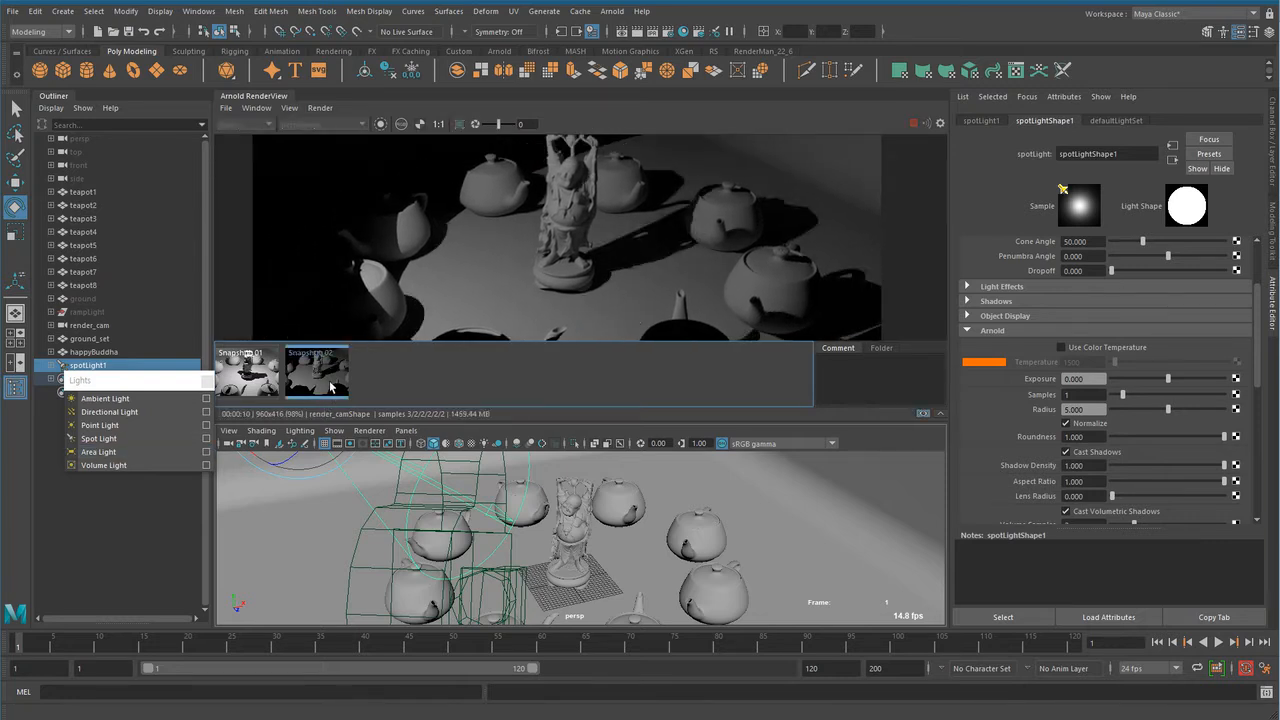
left_click(331, 388)
left_click(331, 388)
left_click(331, 388)
left_click(331, 388)
Examine the shadow falloff between the statue and the neighboring teapot up close in the live render.
scroll(702, 243, "up", 8)
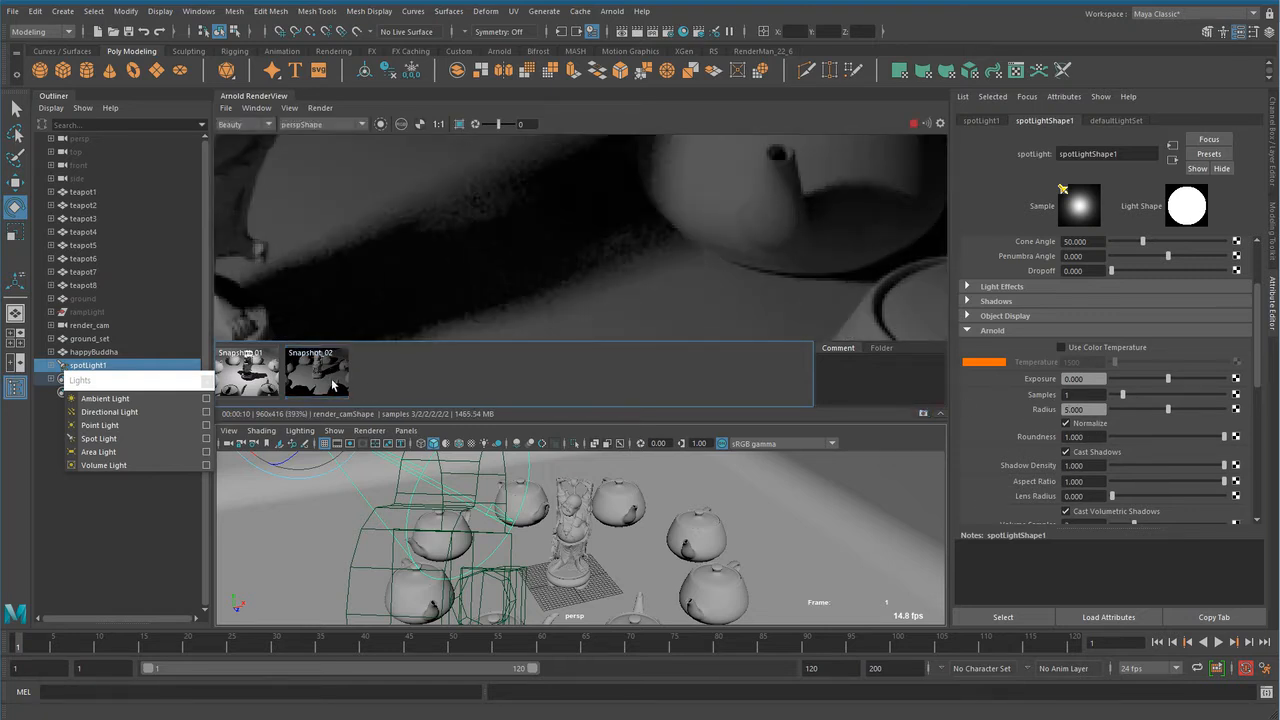
middle_click_drag(627, 289, 588, 298)
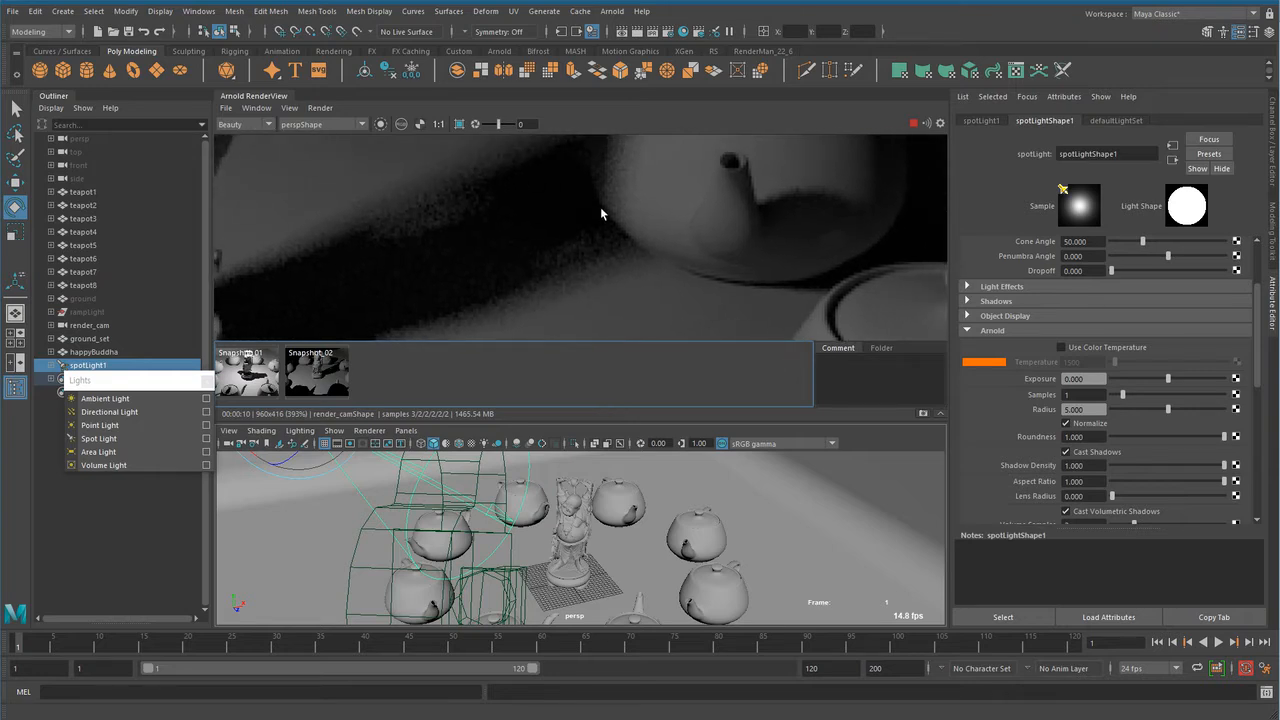
middle_click_drag(603, 209, 634, 266)
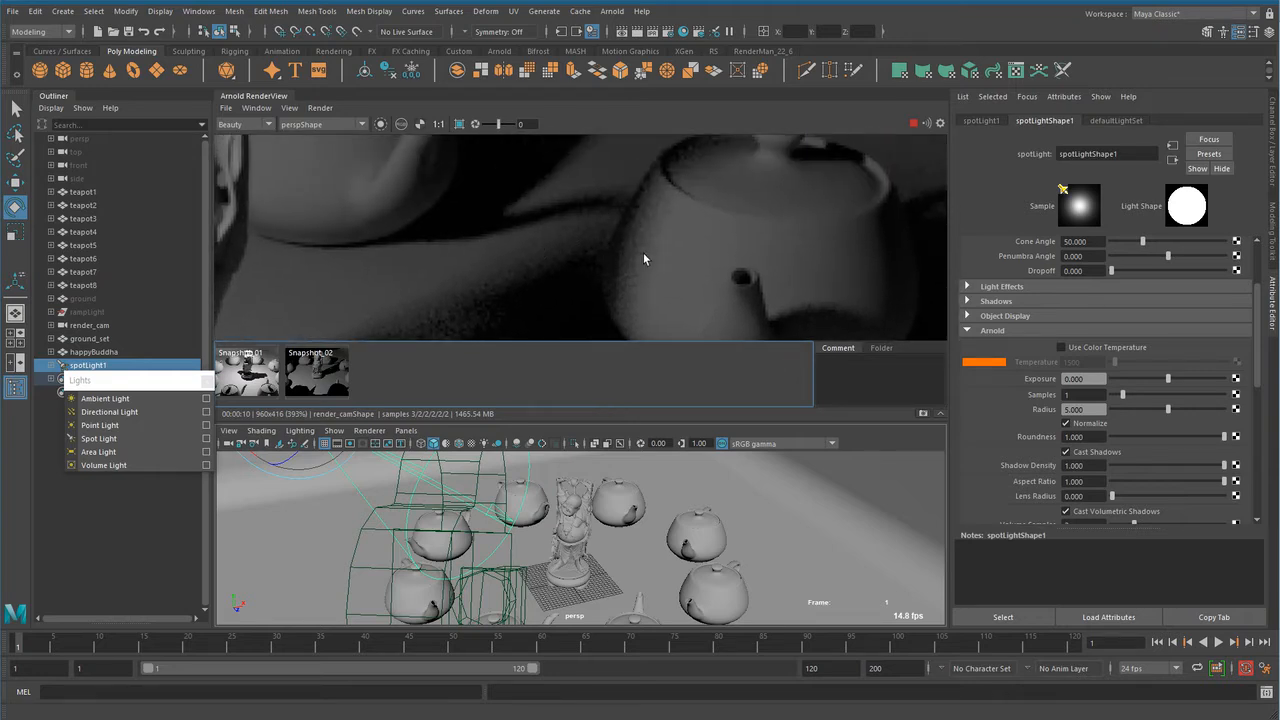
scroll(643, 252, "down", 7)
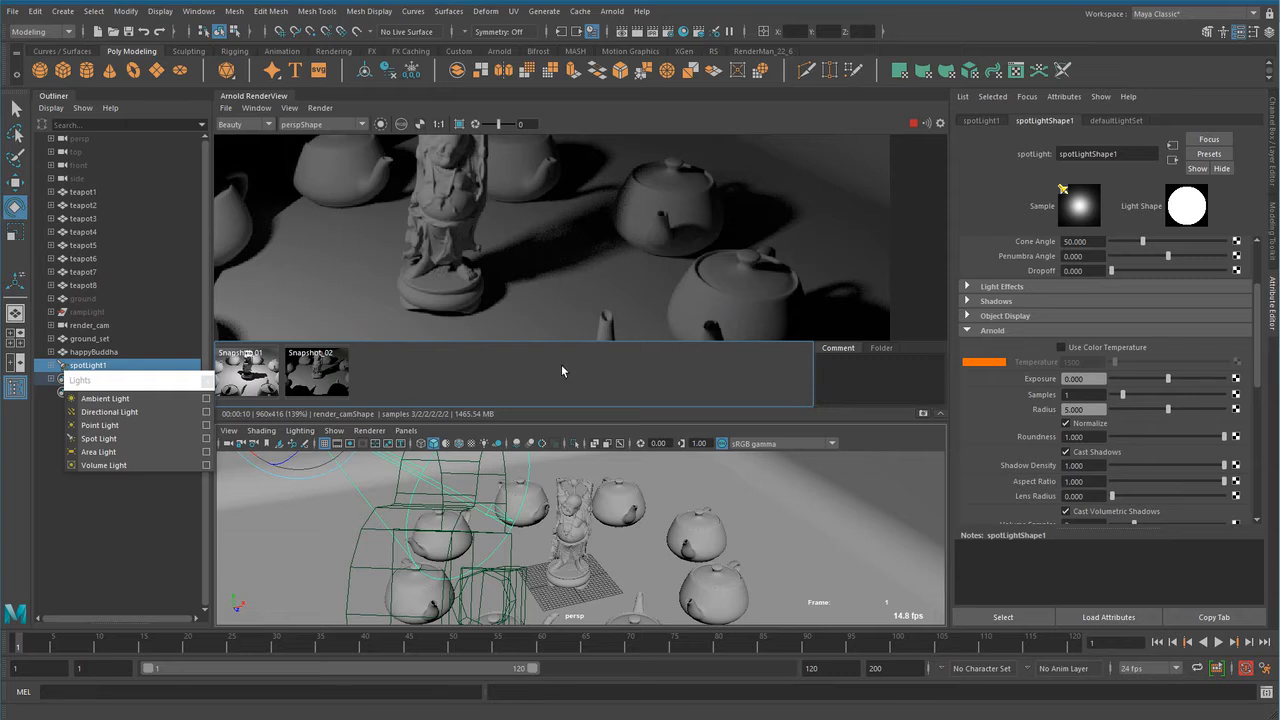
scroll(623, 251, "down", 7)
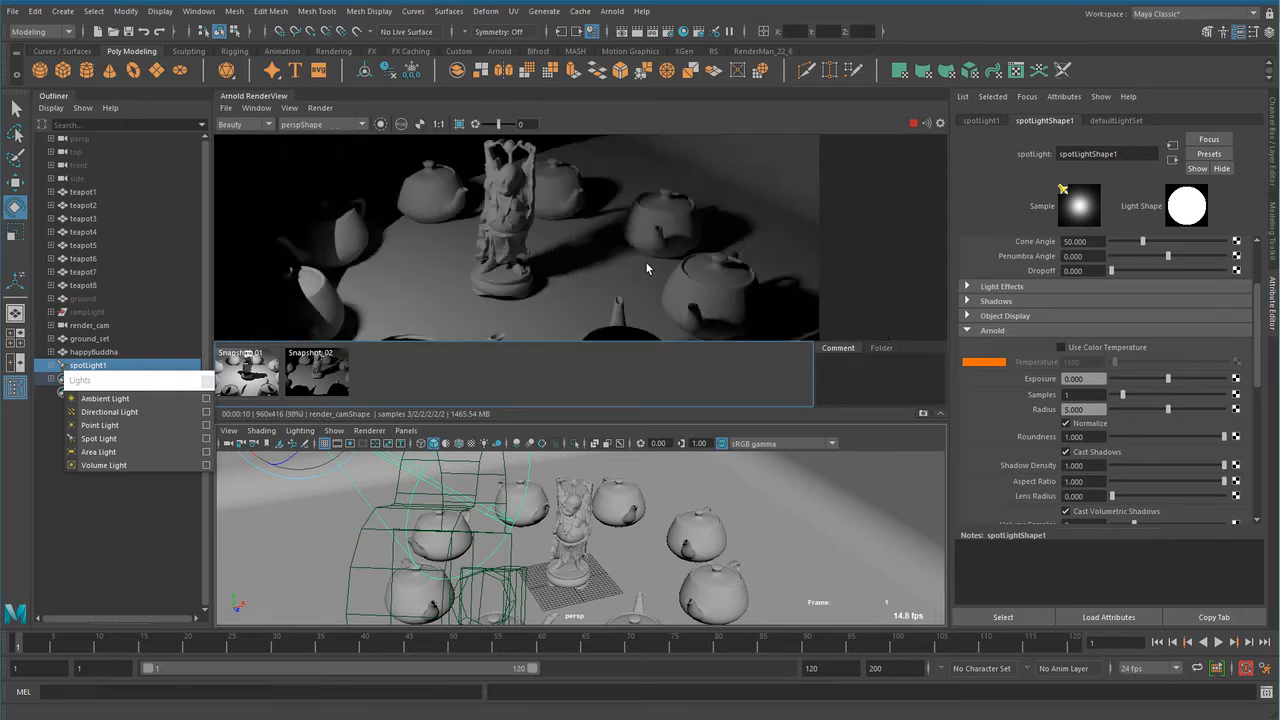
scroll(699, 262, "up", 2)
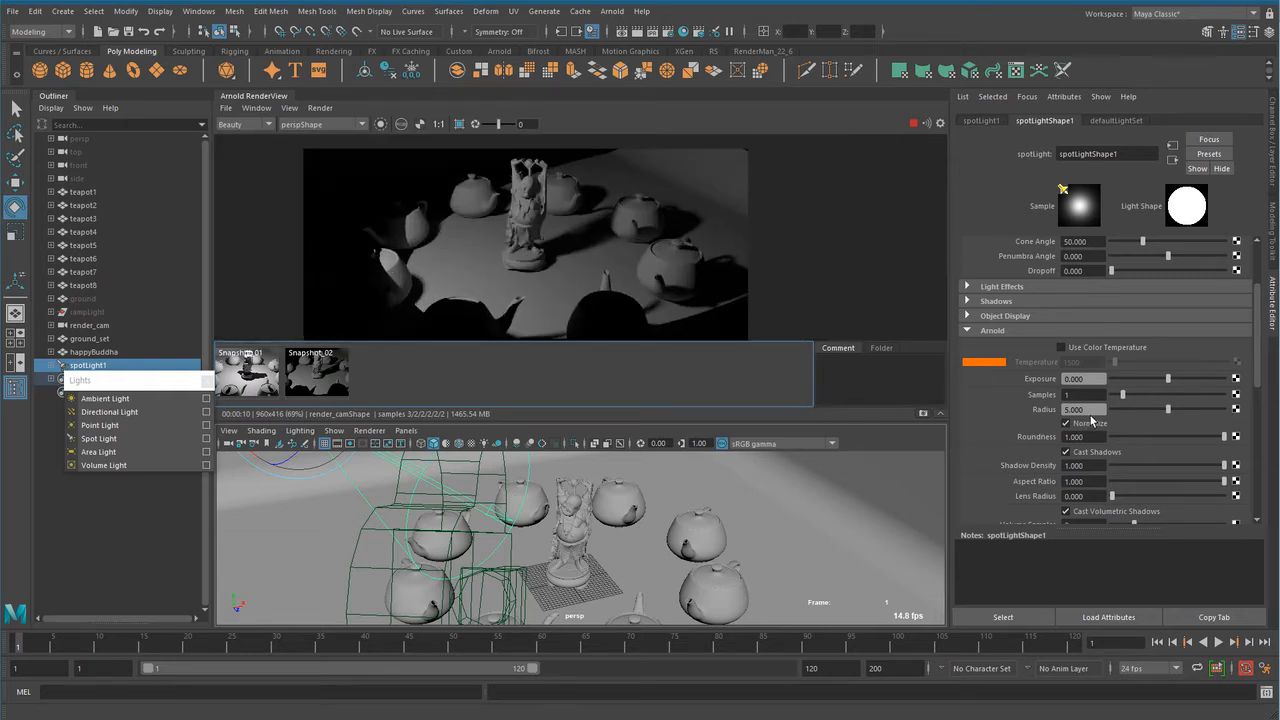
Reset the spot light's radius to 0.
left_click_drag(1091, 411, 984, 426)
type("0")
key("Return")
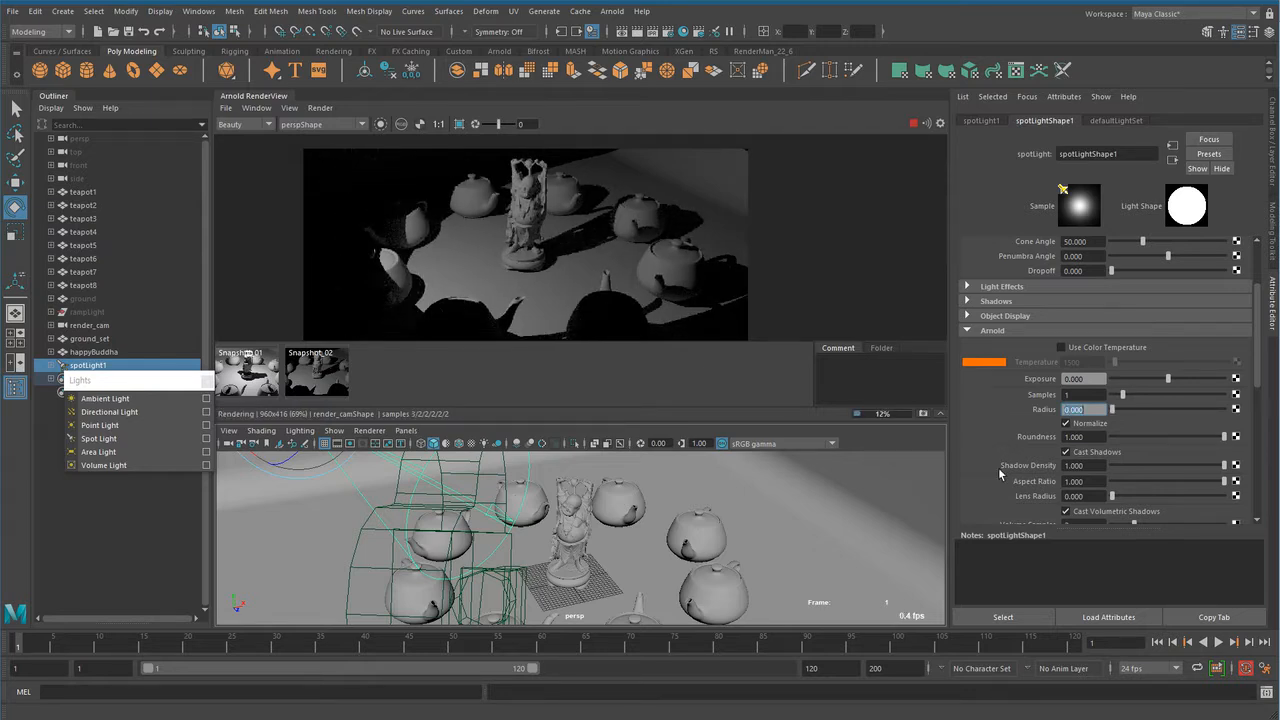
Lower the spot light's roundness to 0 in its Arnold attributes.
left_click(1096, 437)
double_click(1096, 437)
left_click_drag(1091, 484, 997, 500)
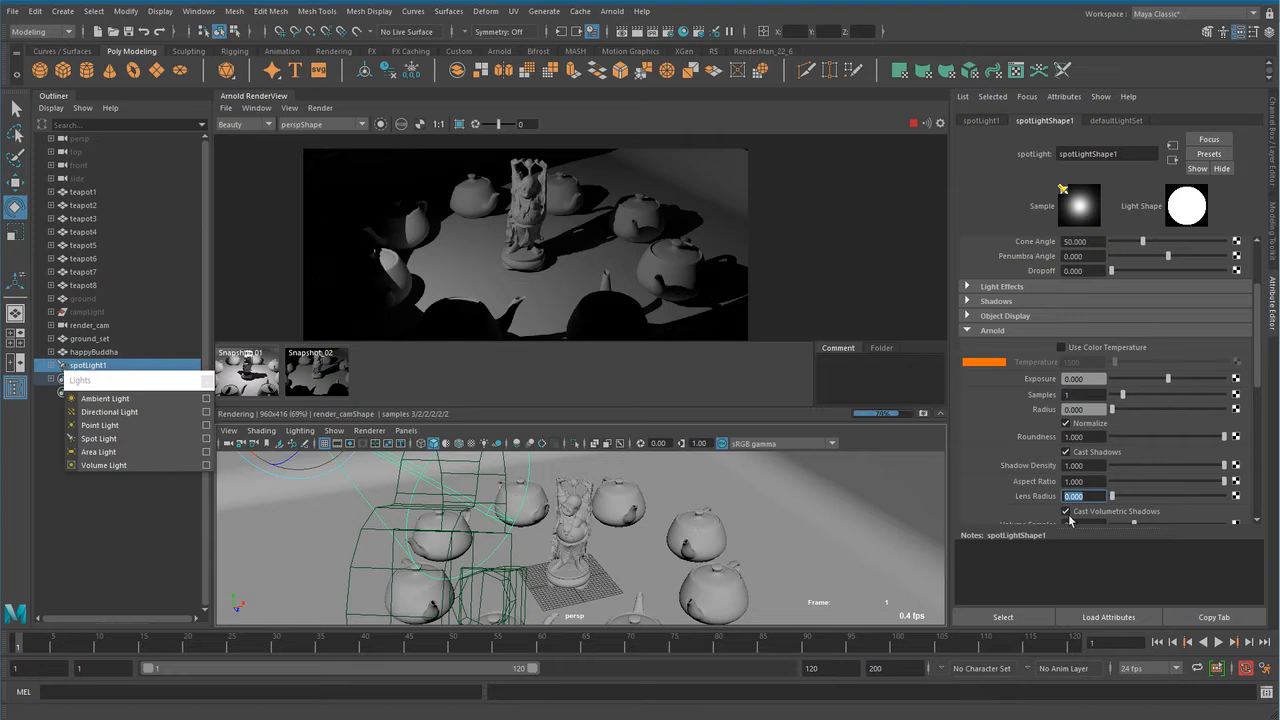
double_click(1096, 437)
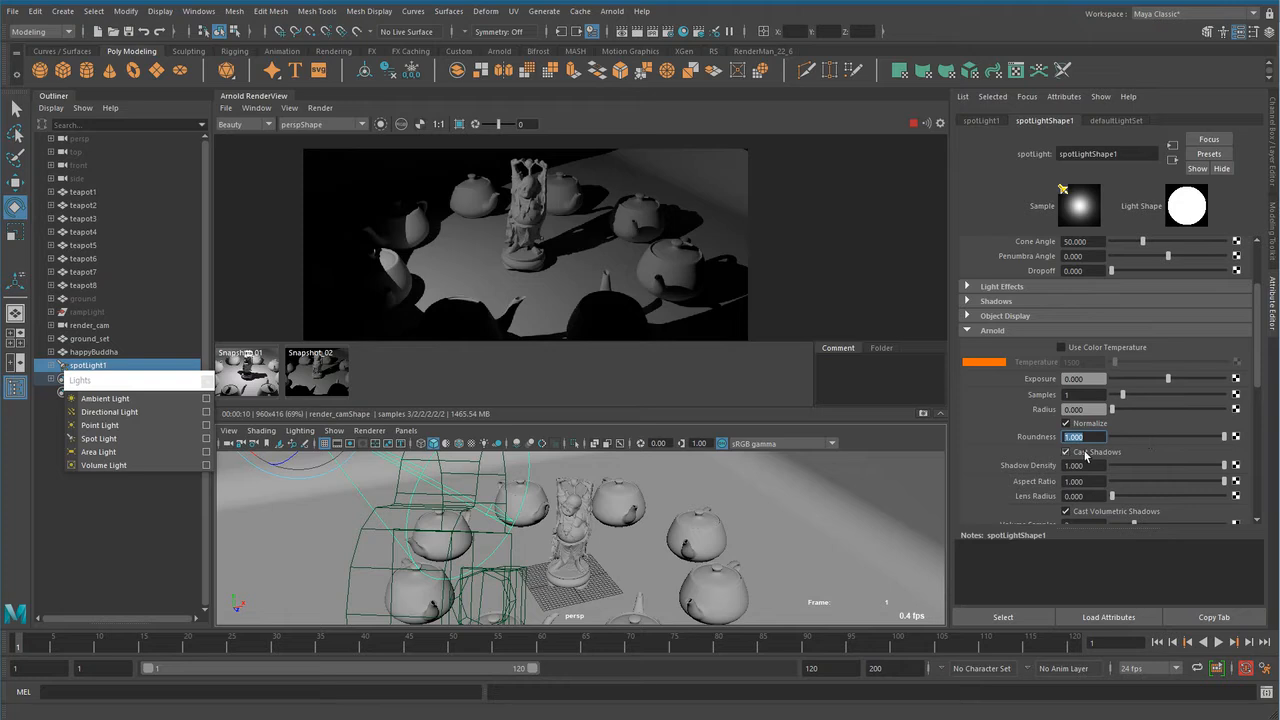
left_click_drag(1223, 437, 1112, 450)
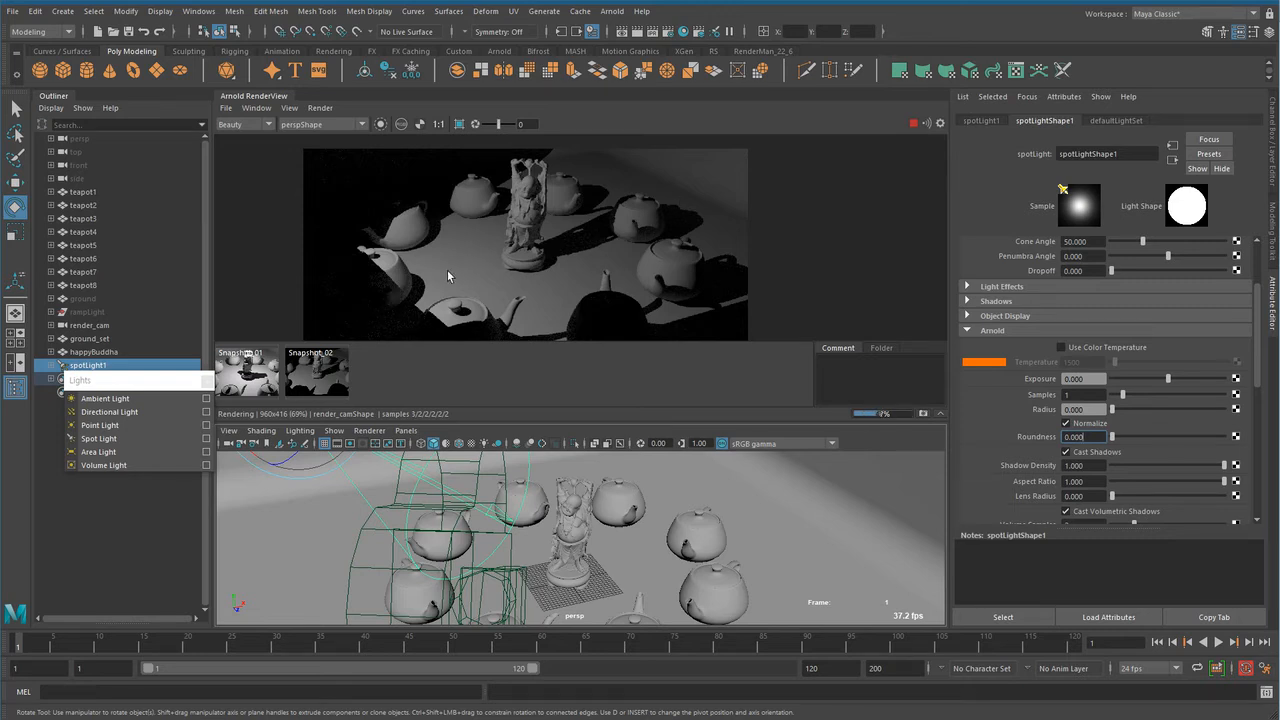
Look through the spot light and re-aim it steeply down at the statue, closer in so its cone falls inside the teapot ring.
right_click_drag(606, 556, 470, 525, "alt")
left_click(407, 431)
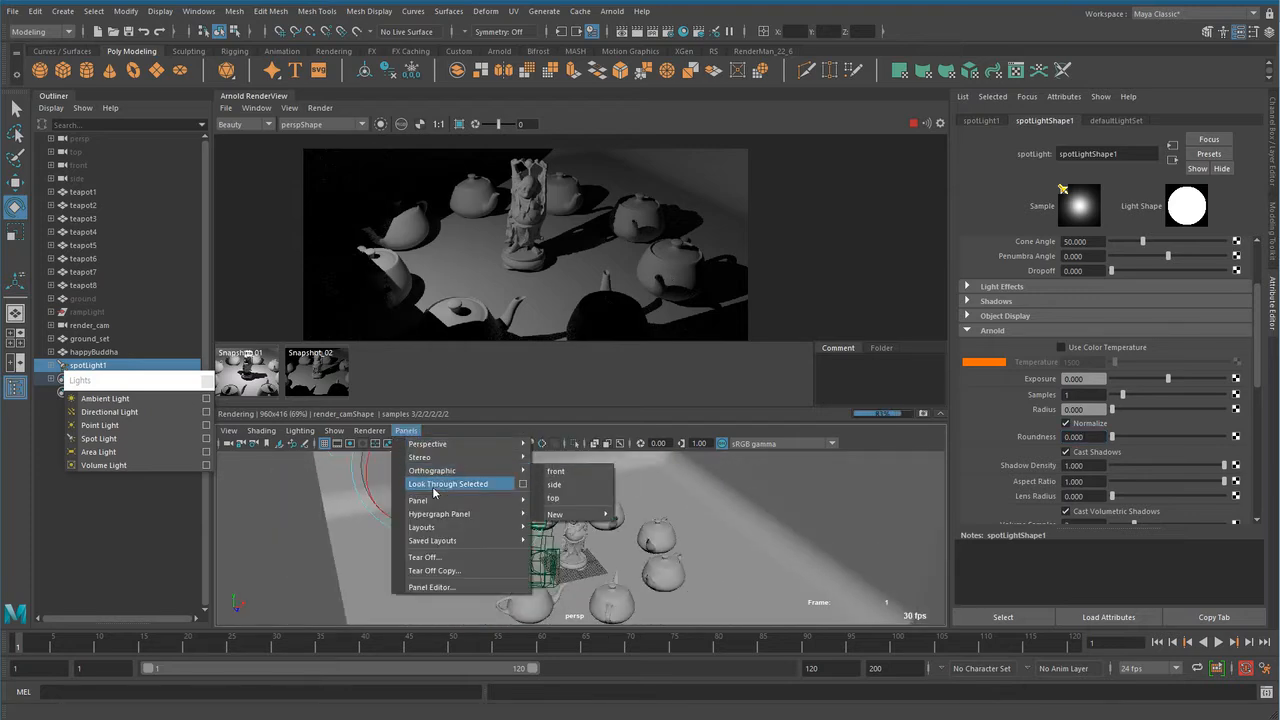
left_click(432, 486)
right_click_drag(684, 530, 411, 534, "alt")
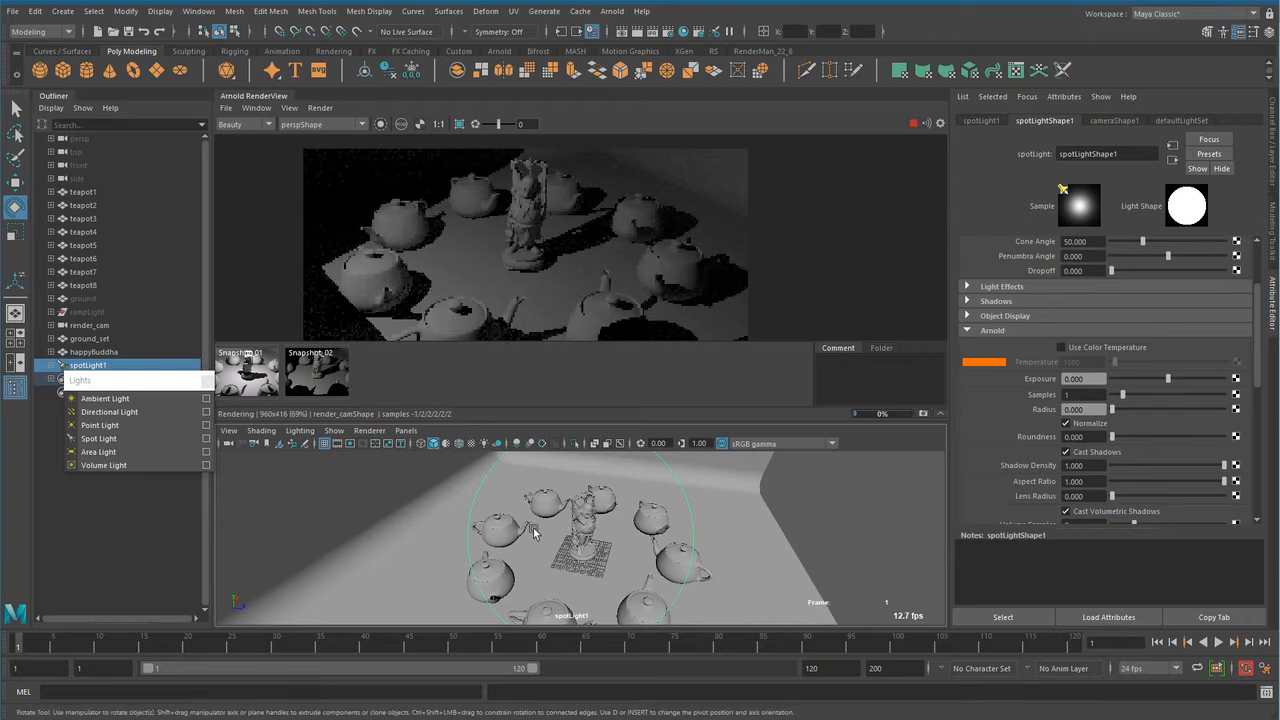
left_click_drag(531, 531, 540, 574, "alt")
middle_click_drag(551, 552, 564, 596, "alt")
right_click_drag(568, 560, 714, 571, "alt")
middle_click_drag(582, 516, 587, 564, "alt")
left_click_drag(587, 564, 600, 568, "alt")
right_click_drag(600, 568, 777, 563, "alt")
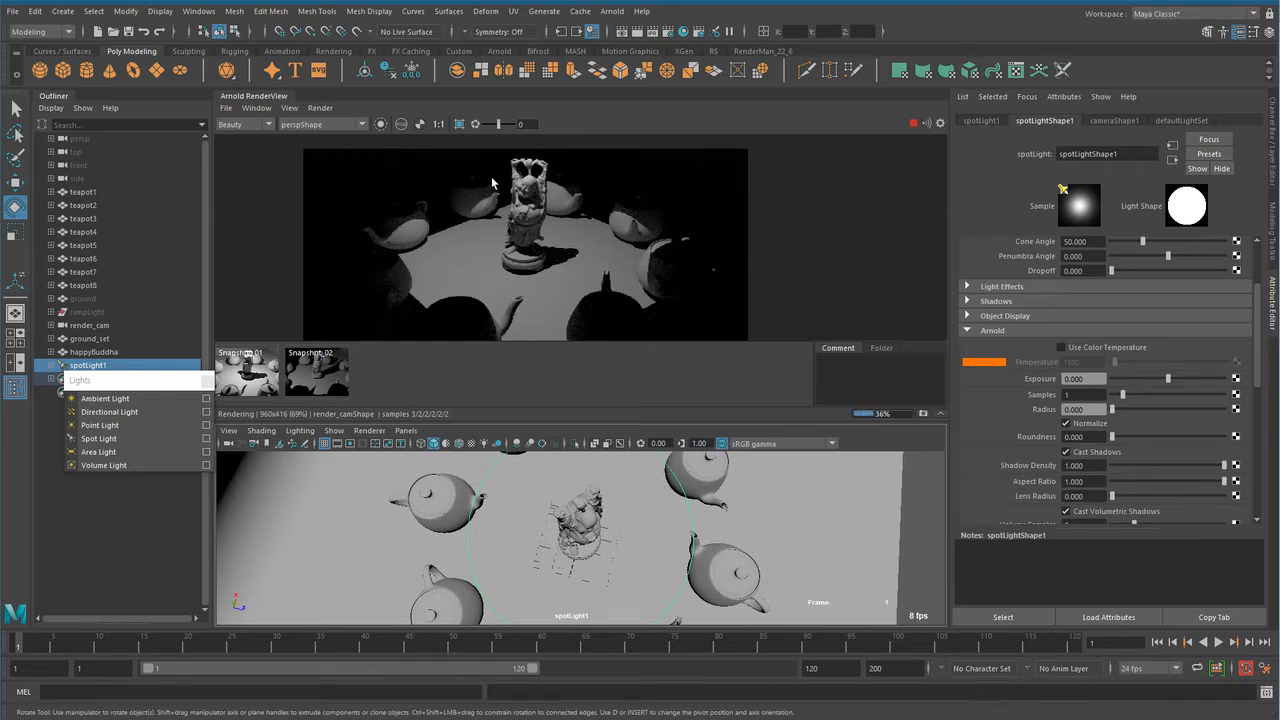
Try a roundness of 0.5 on the spot light, and set the roundness to 1.
left_click(1098, 410)
key("Tab")
type("0.5")
key("Return")
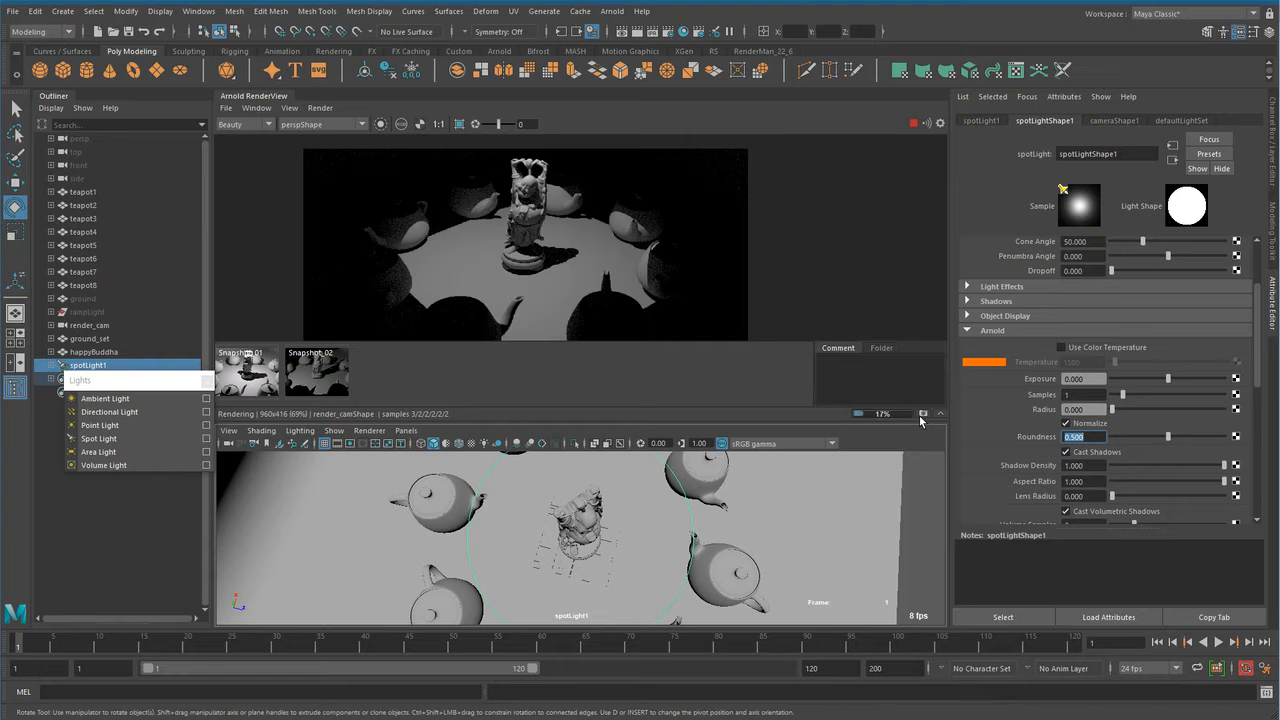
type("1")
key("Return")
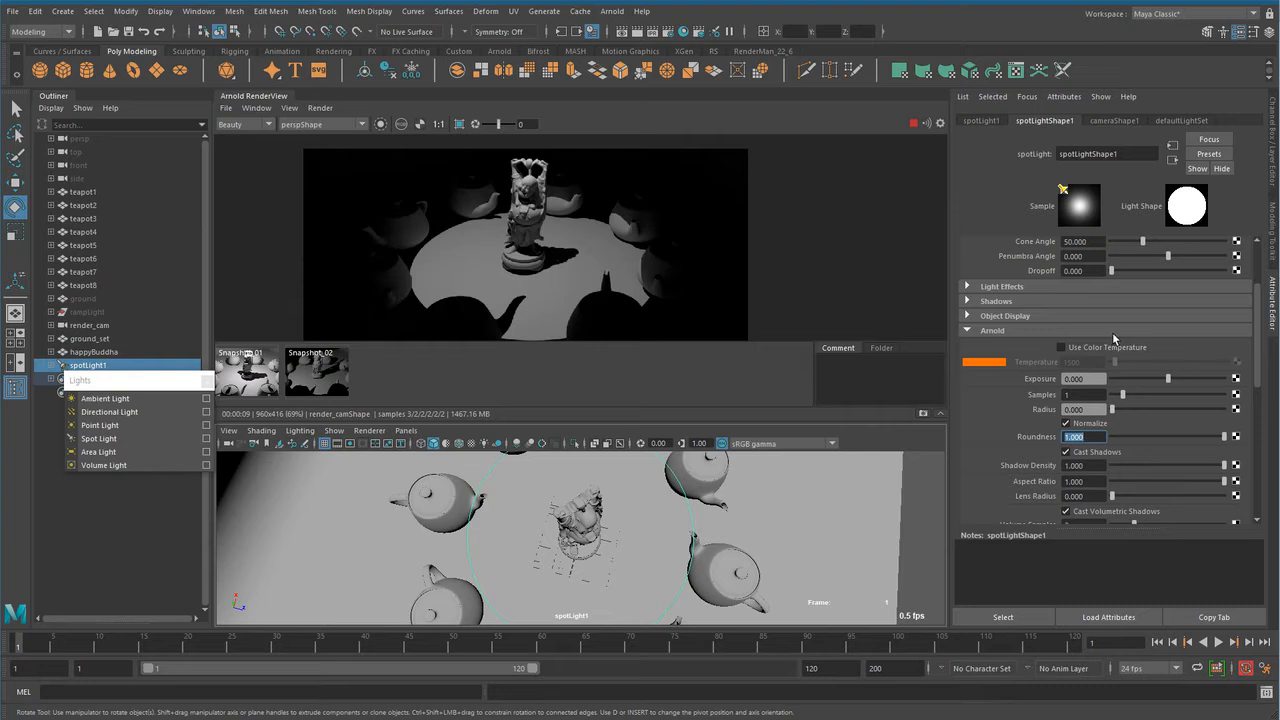
Try aspect ratios of 0.398 and 0.301 on the spot light, and return the value to 0.398.
left_click(1090, 437)
double_click(1089, 437)
left_click_drag(1092, 481, 993, 484)
type("0.398")
key("Return")
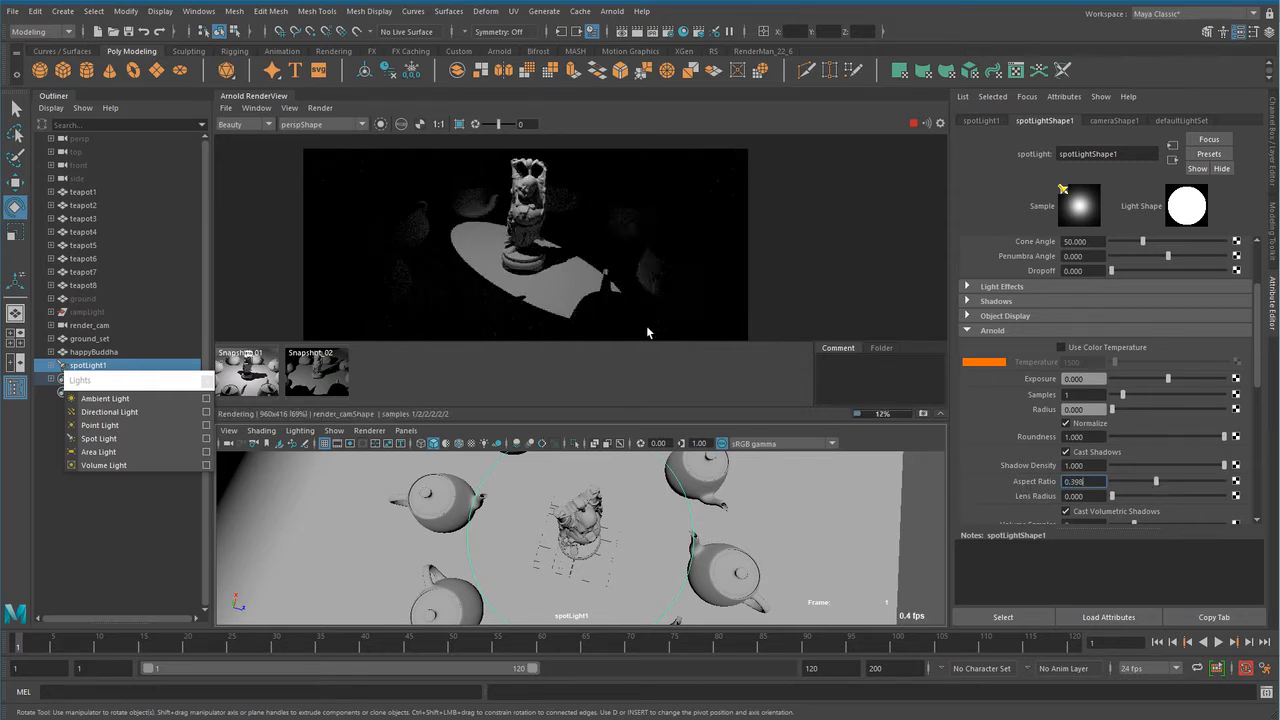
mouse_move(1160, 490)
left_mouse_down()
mouse_move(1122, 495)
mouse_move(1146, 497)
left_mouse_up()
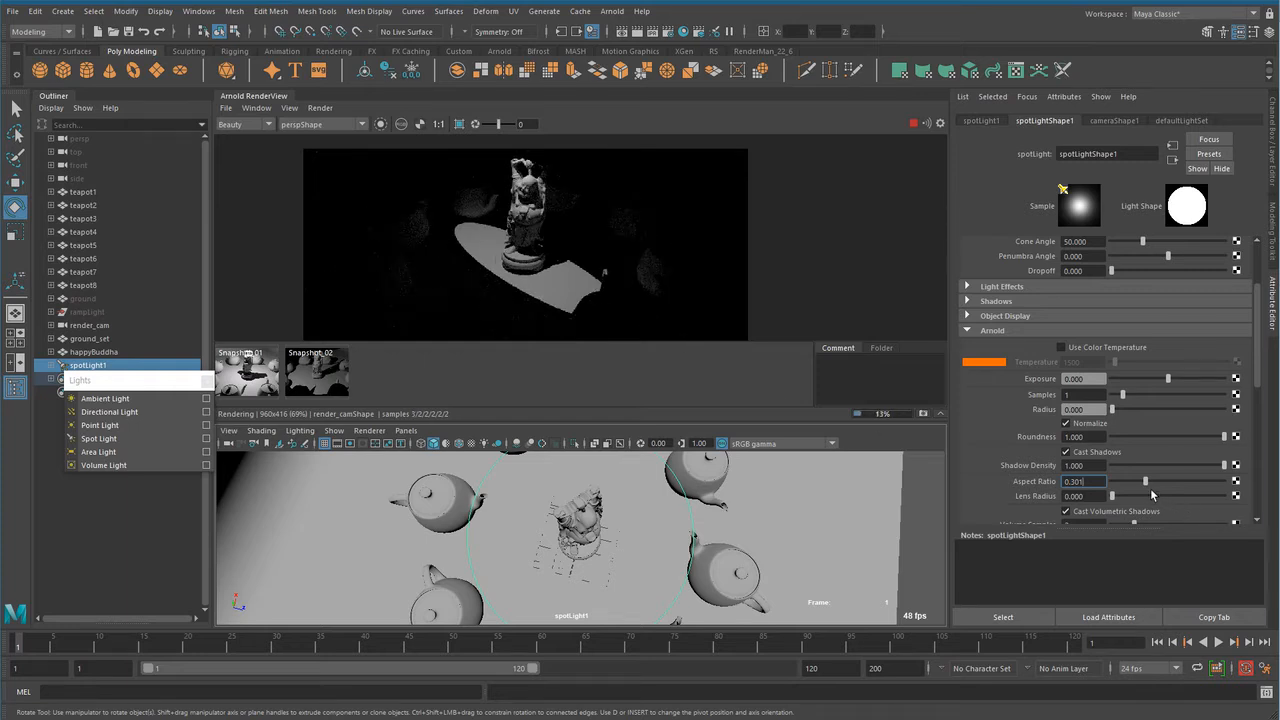
mouse_move(1145, 483)
left_mouse_down()
mouse_move(1130, 485)
mouse_move(1170, 493)
mouse_move(1156, 494)
left_mouse_up()
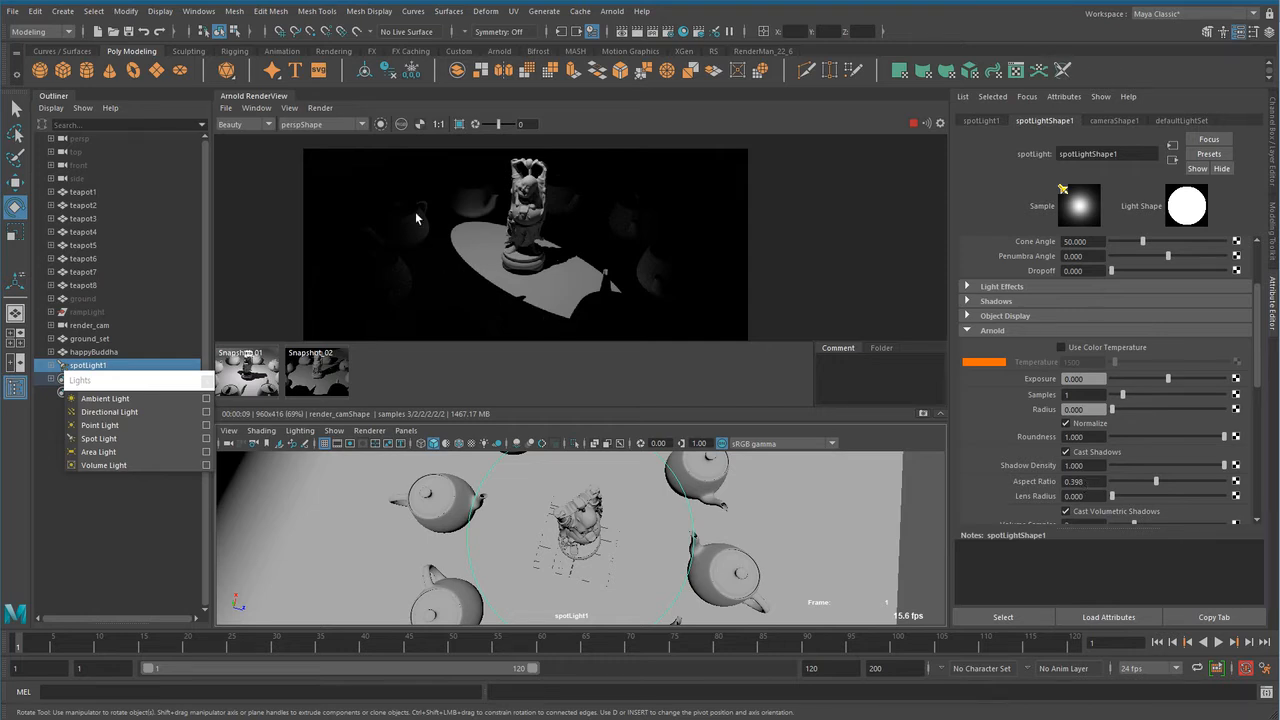
Reset the spot light's aspect ratio to 1.
left_click(1099, 481)
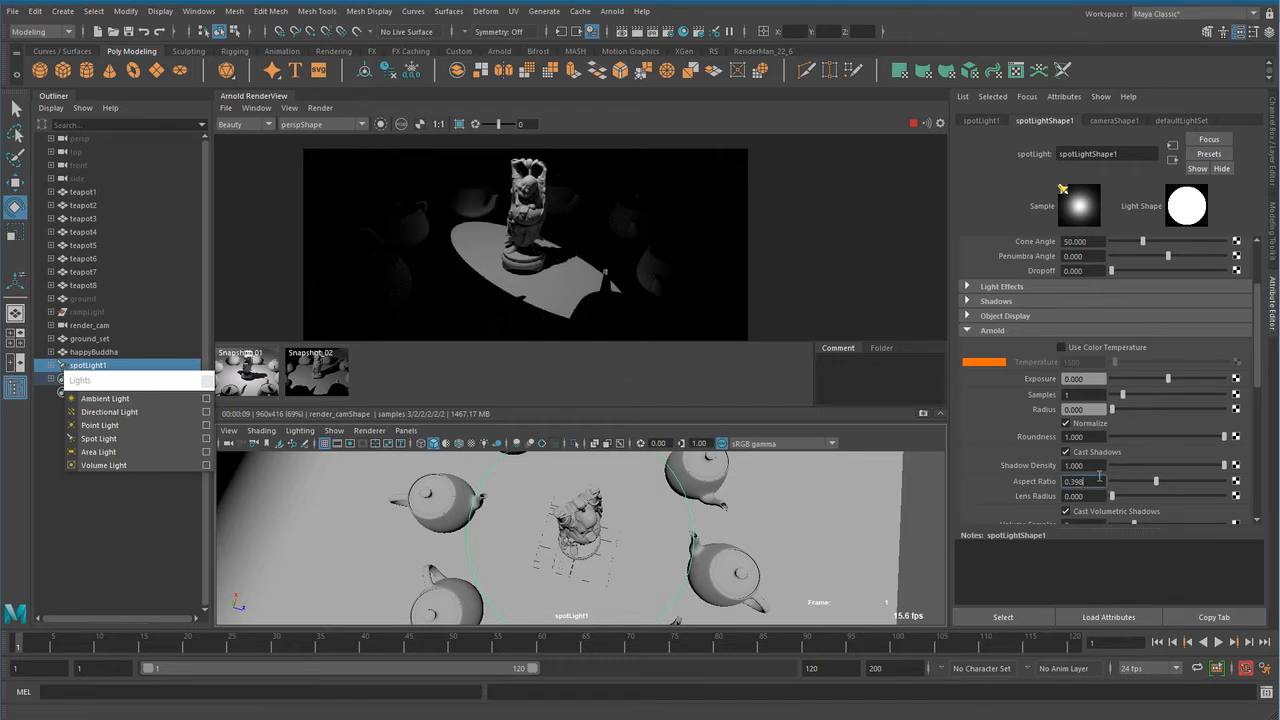
type("1")
key("Return")
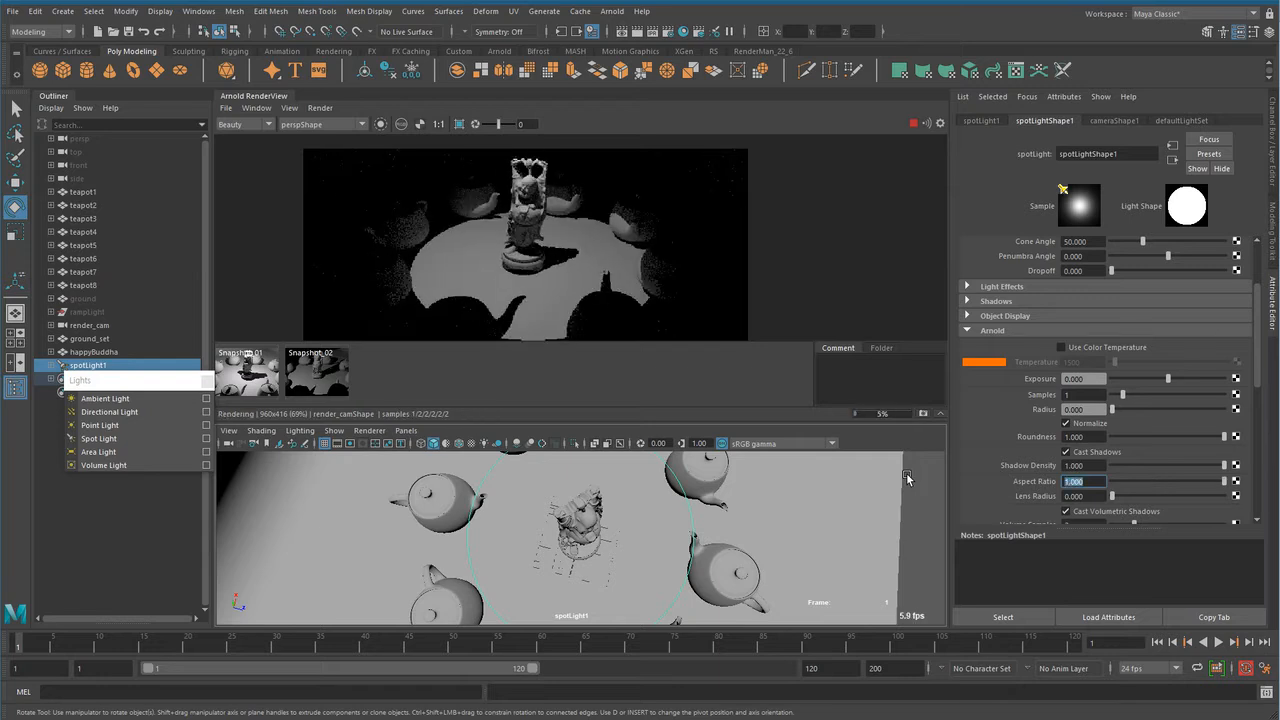
Raise the spot light's lens radius to 1 and inspect the edge of the light pool in the live render.
left_click_drag(1111, 496, 1192, 497)
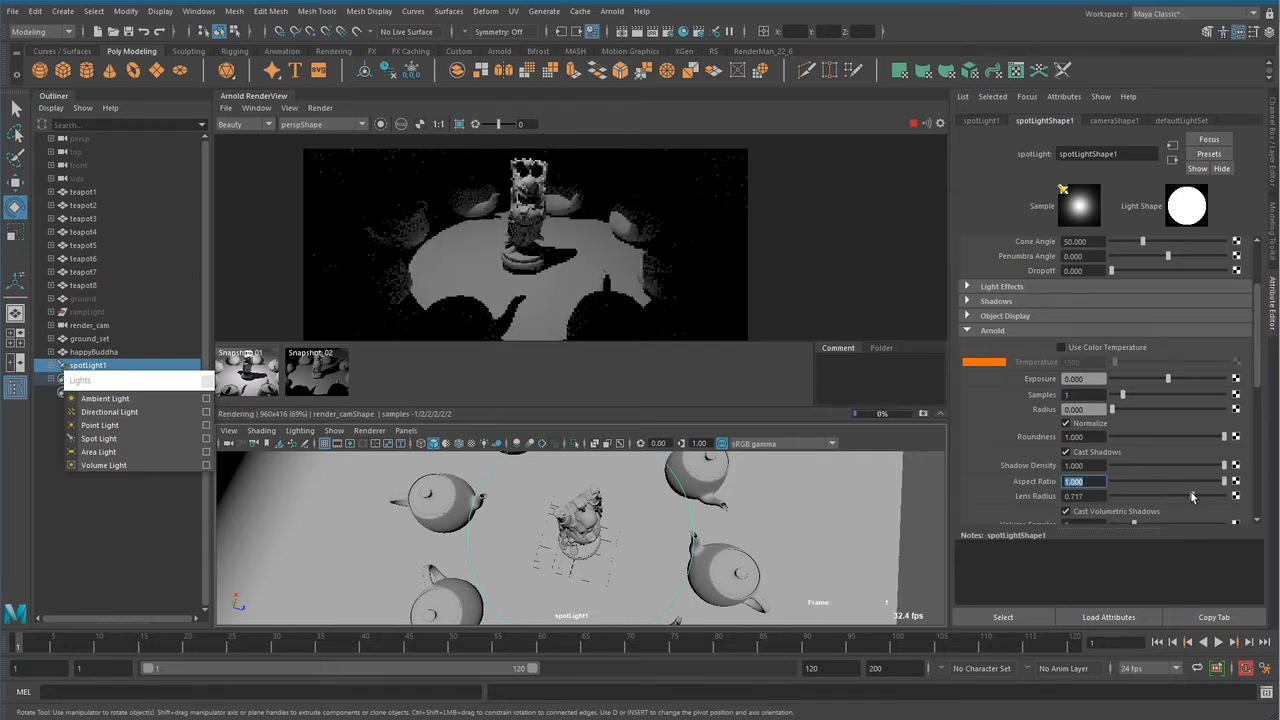
scroll(537, 271, "up", 5)
mouse_move(641, 272)
left_mouse_down()
mouse_move(695, 320)
mouse_move(659, 262)
left_mouse_up()
scroll(685, 305, "down", 5)
left_click_drag(1192, 497, 1237, 499)
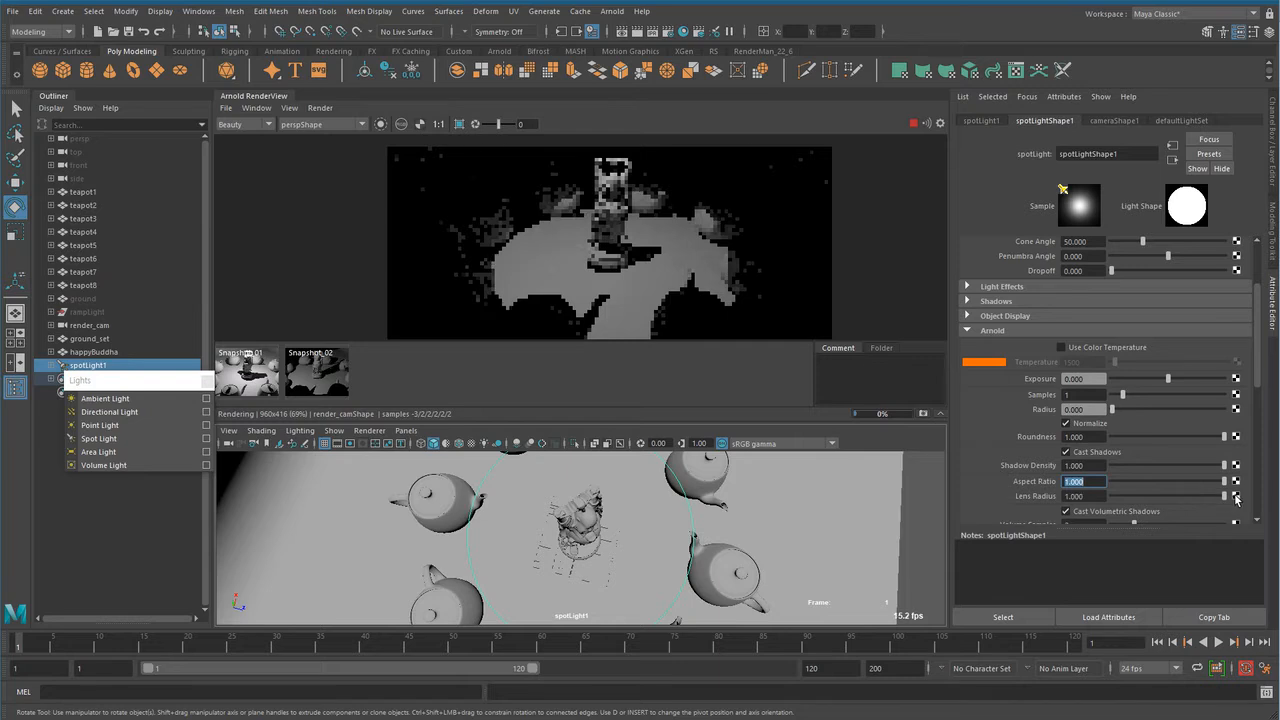
scroll(774, 257, "up", 2)
scroll(730, 285, "up", 2)
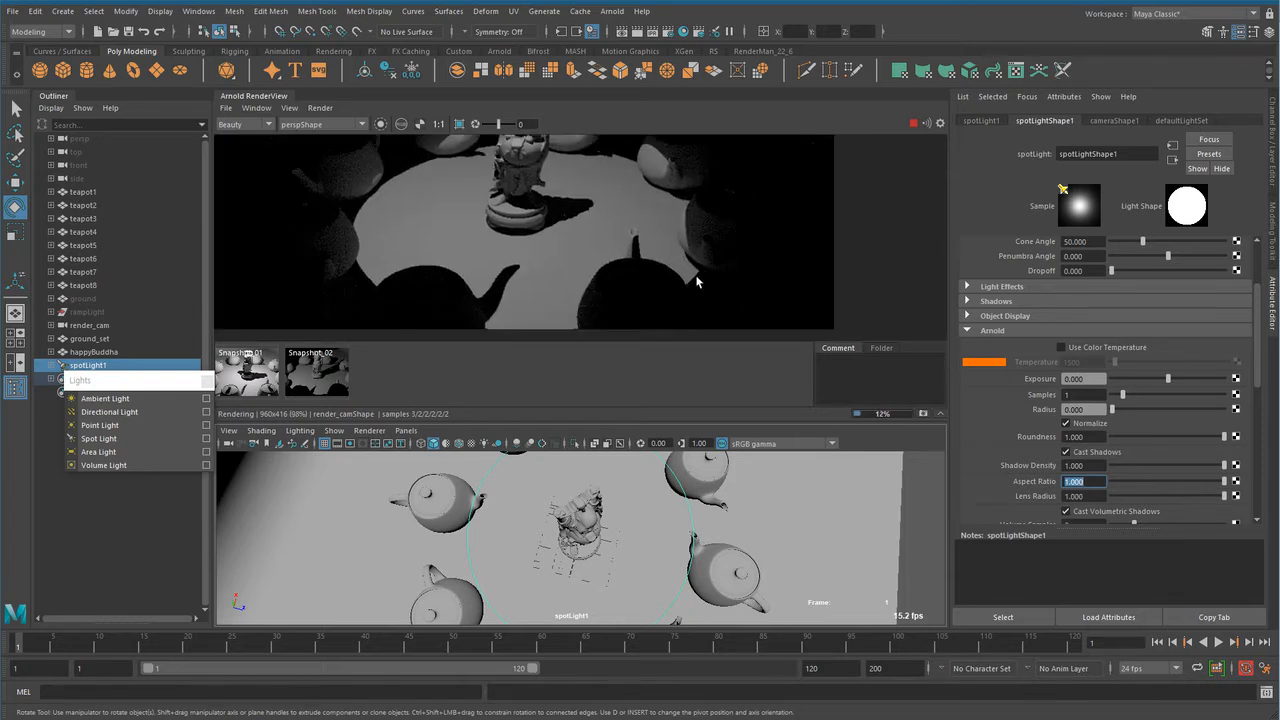
left_click_drag(609, 190, 606, 237)
scroll(320, 264, "up", 2)
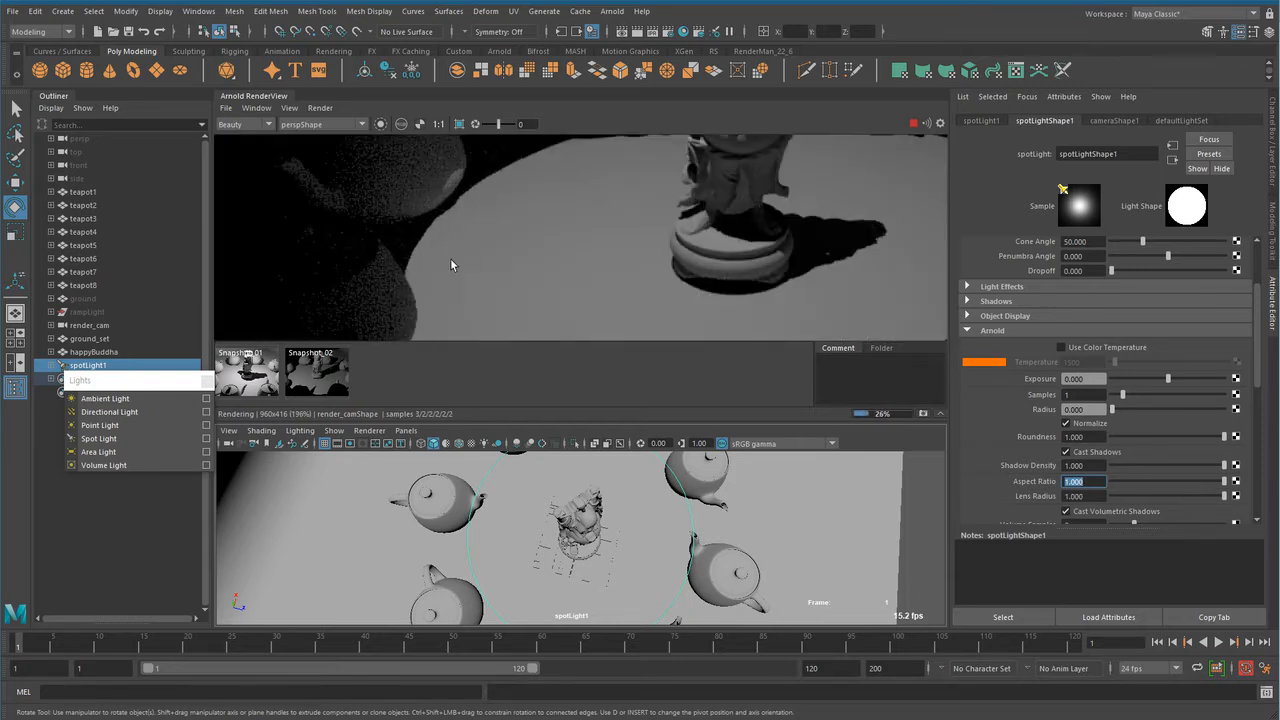
scroll(460, 207, "down", 2)
scroll(600, 290, "down", 2)
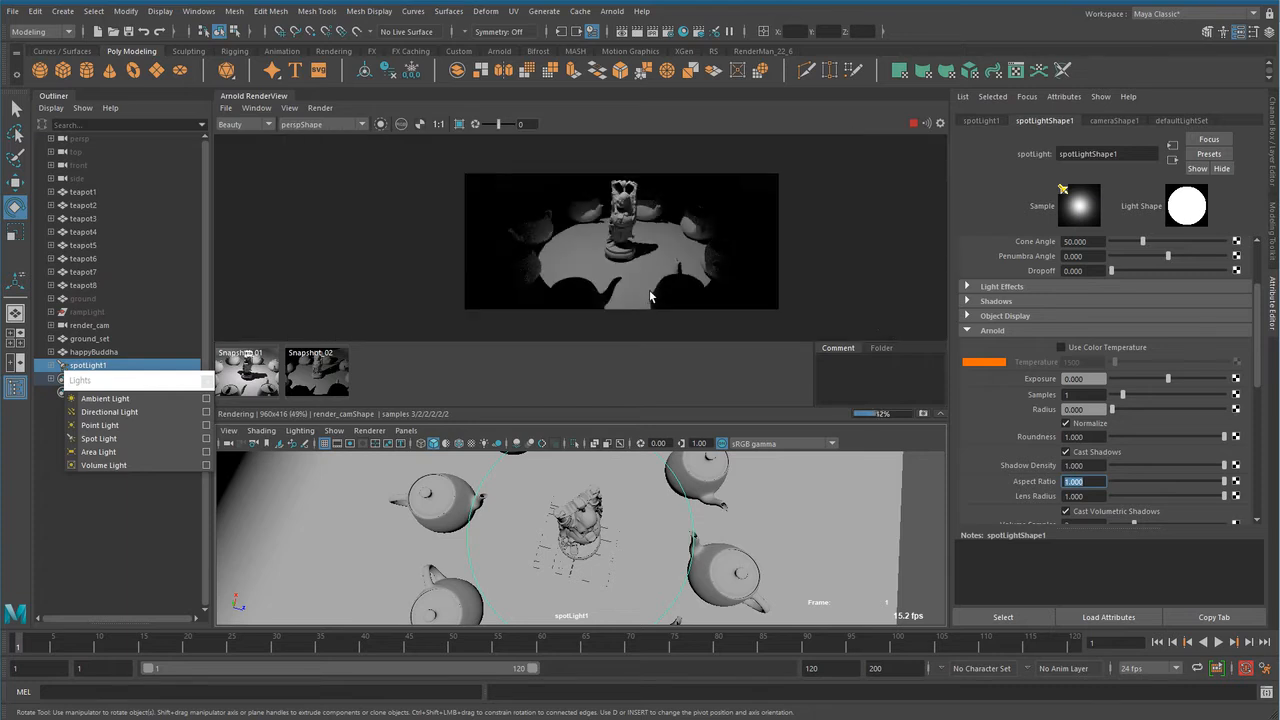
scroll(564, 312, "up", 1)
Set the spot light's lens radius to 5 and store a snapshot of the render.
left_click_drag(1099, 497, 977, 495)
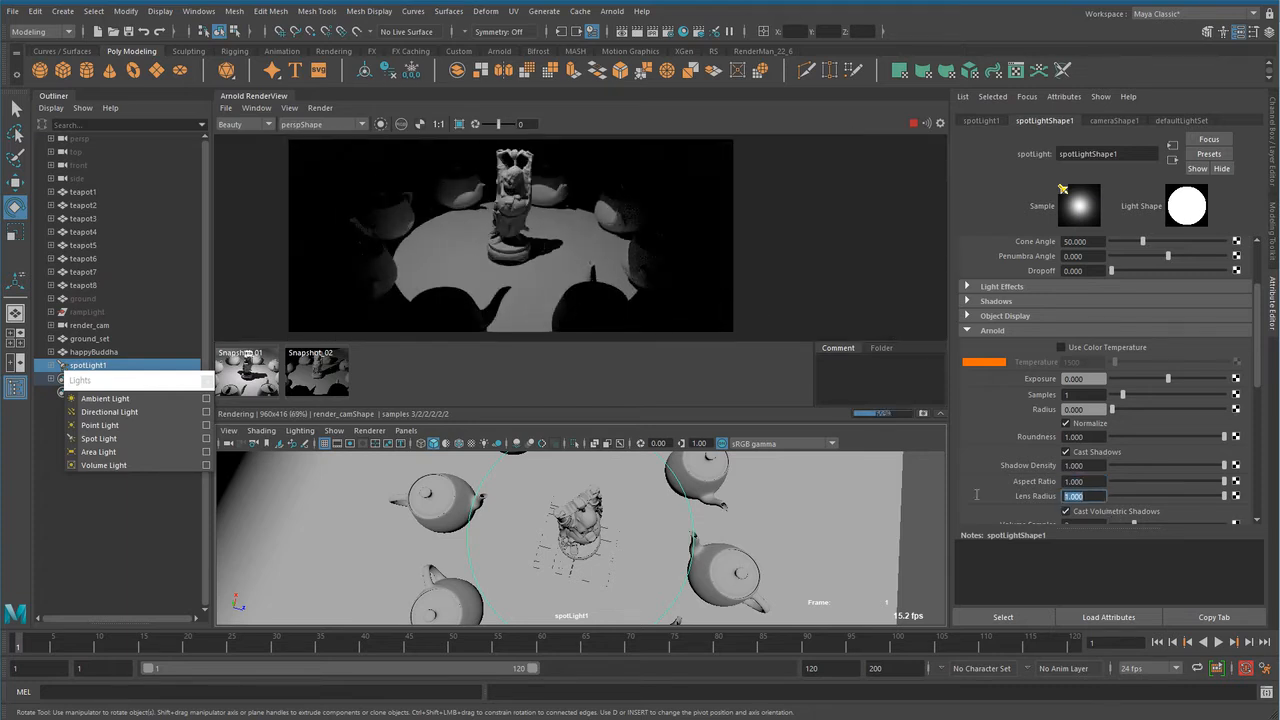
type("5")
key("Return")
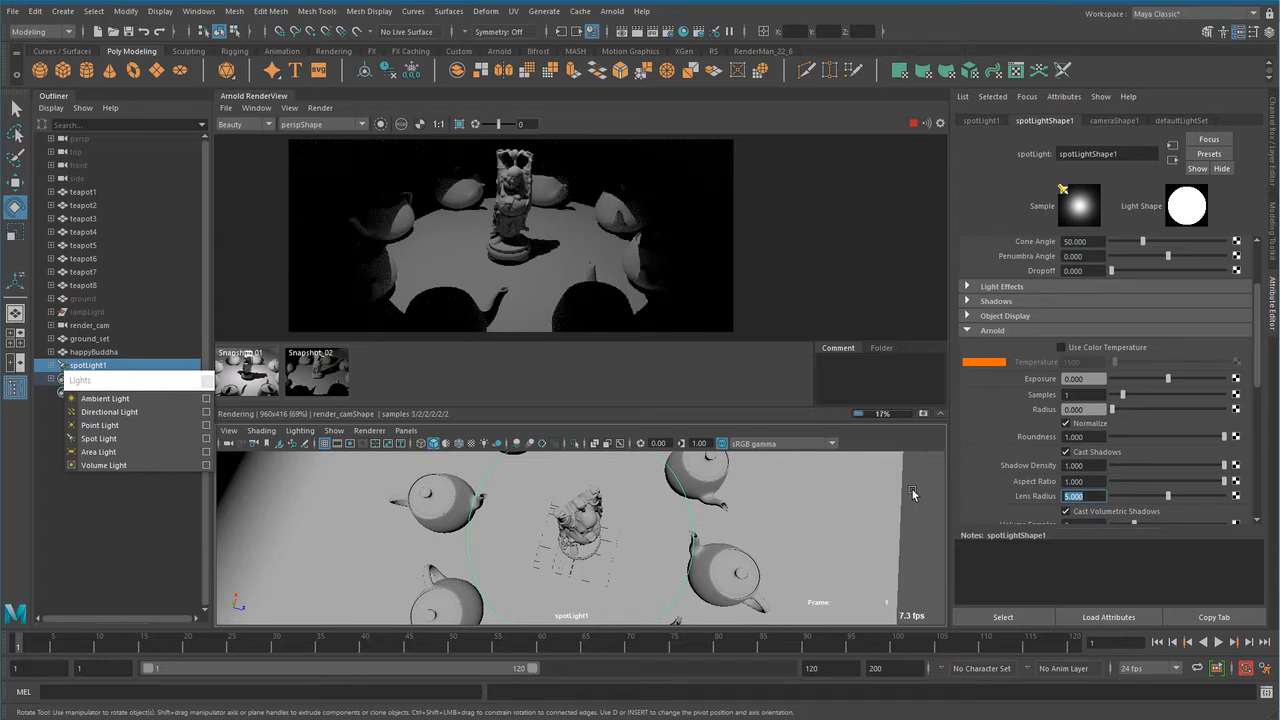
middle_click_drag(696, 233, 722, 192)
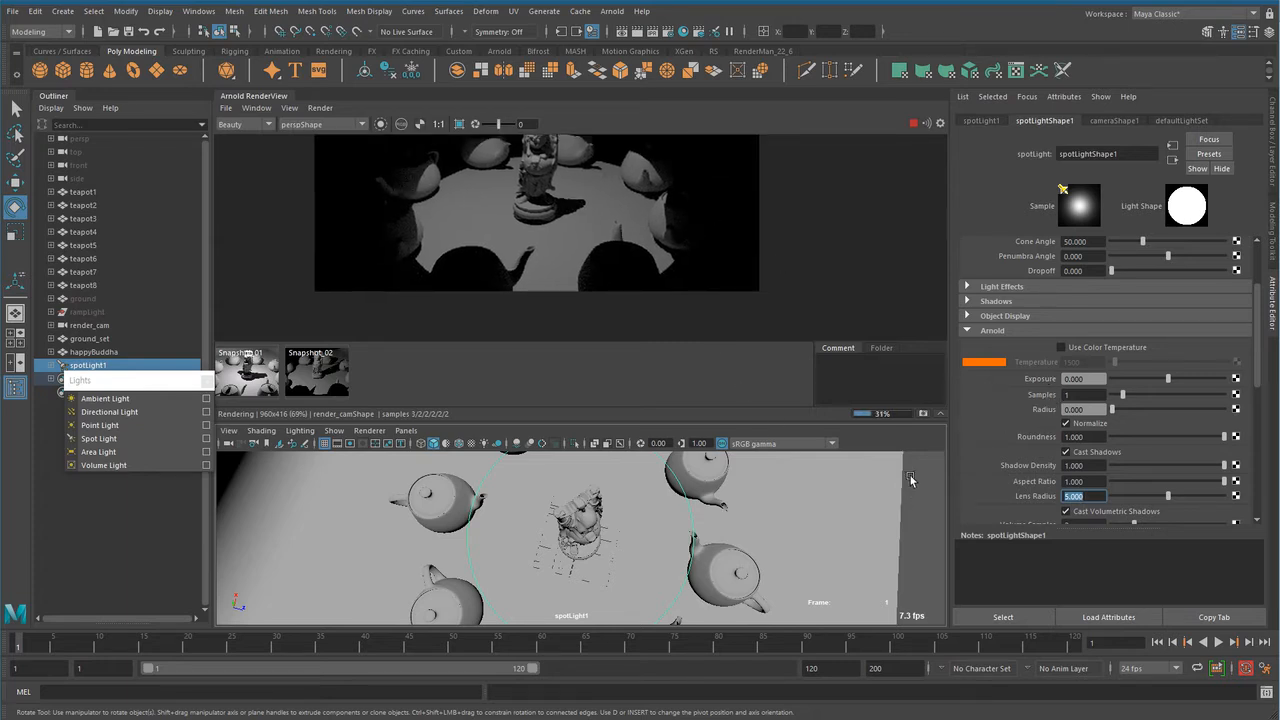
left_click(923, 413)
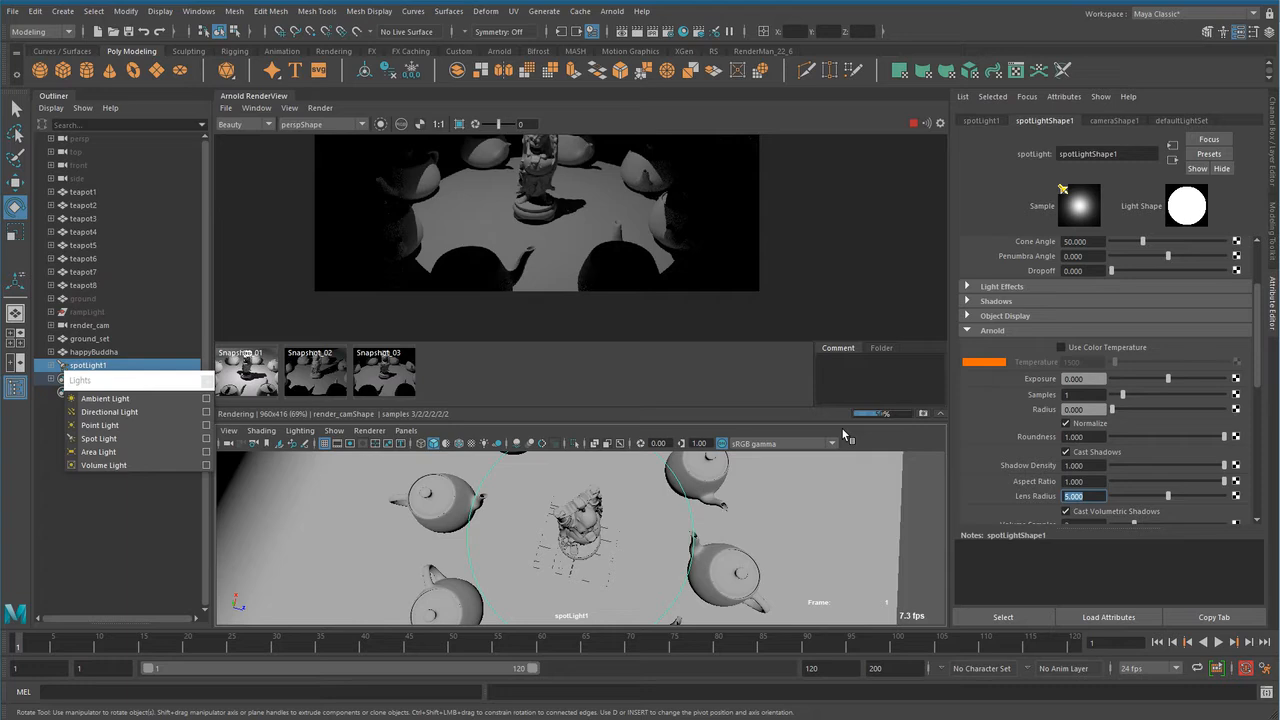
left_click(407, 383)
left_click(407, 383)
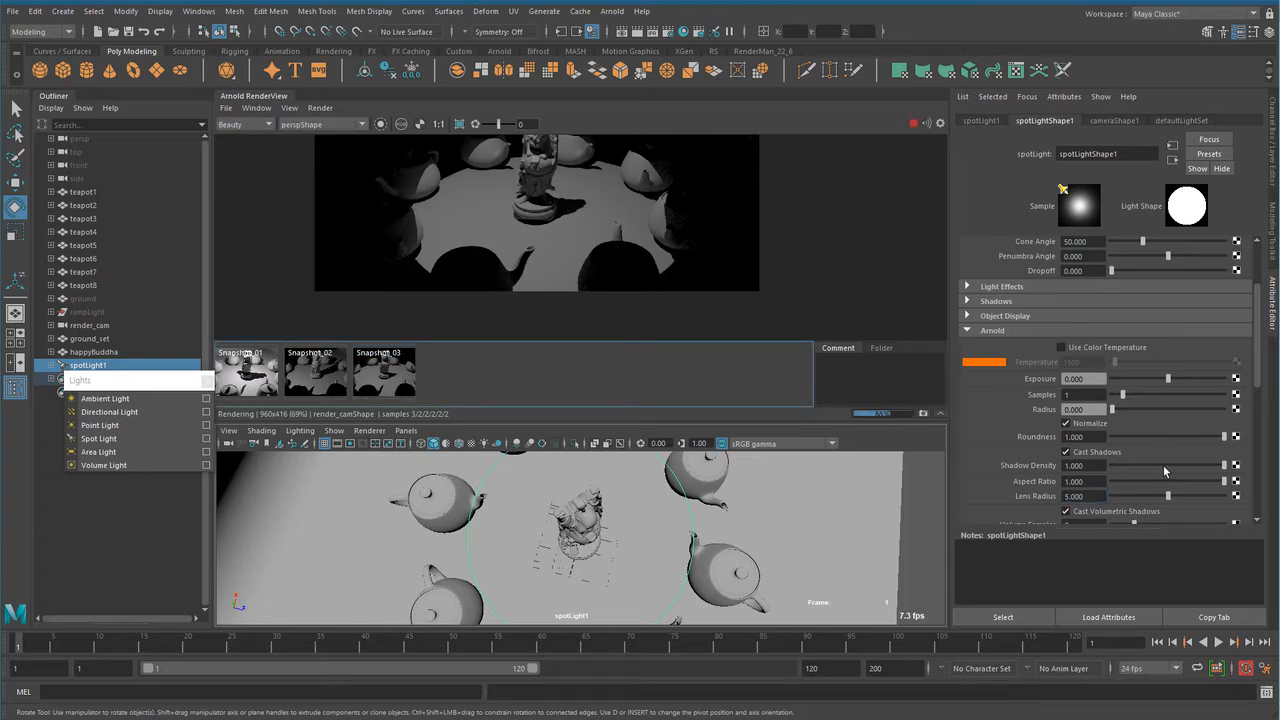
Lower the spot light's lens radius back to 0 and view the light pool in the live render up close.
left_click(1112, 496)
middle_click_drag(533, 241, 517, 257)
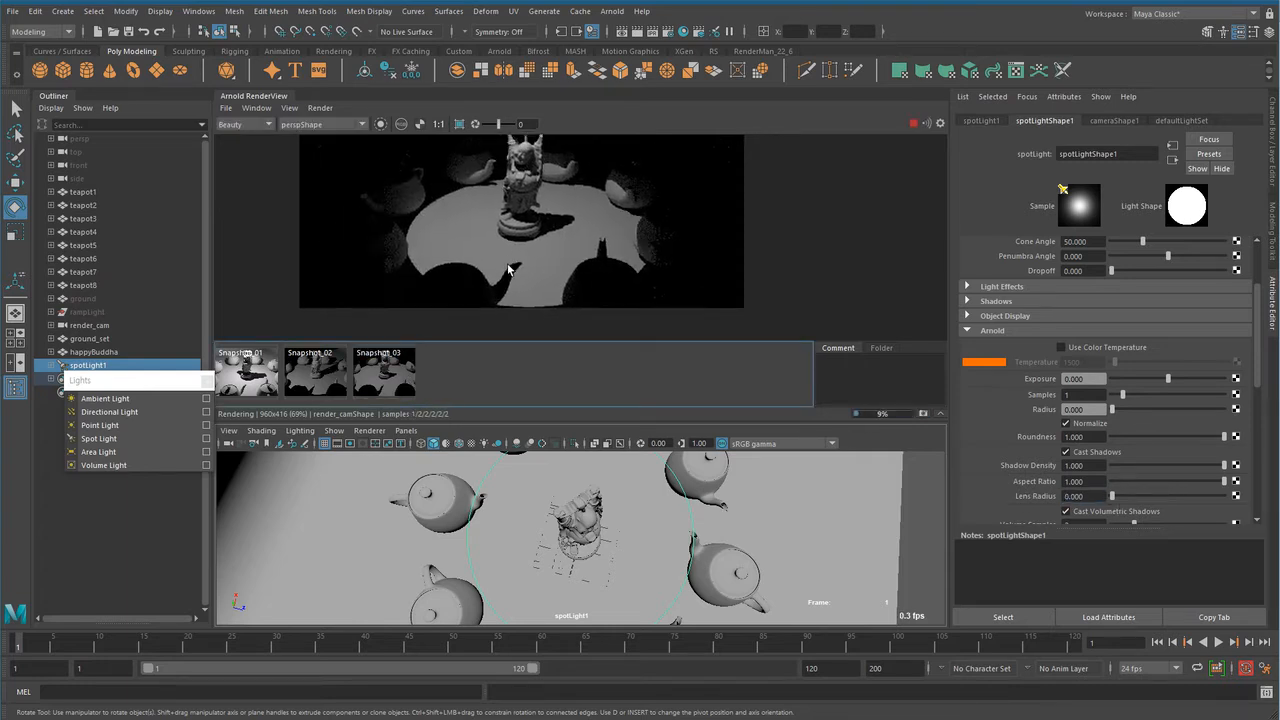
scroll(510, 257, "up", 2)
Compare the third render snapshot repeatedly with the live render to examine the effect of the lens radius.
left_click(396, 375)
left_click(396, 375)
left_click(396, 375)
left_click(396, 375)
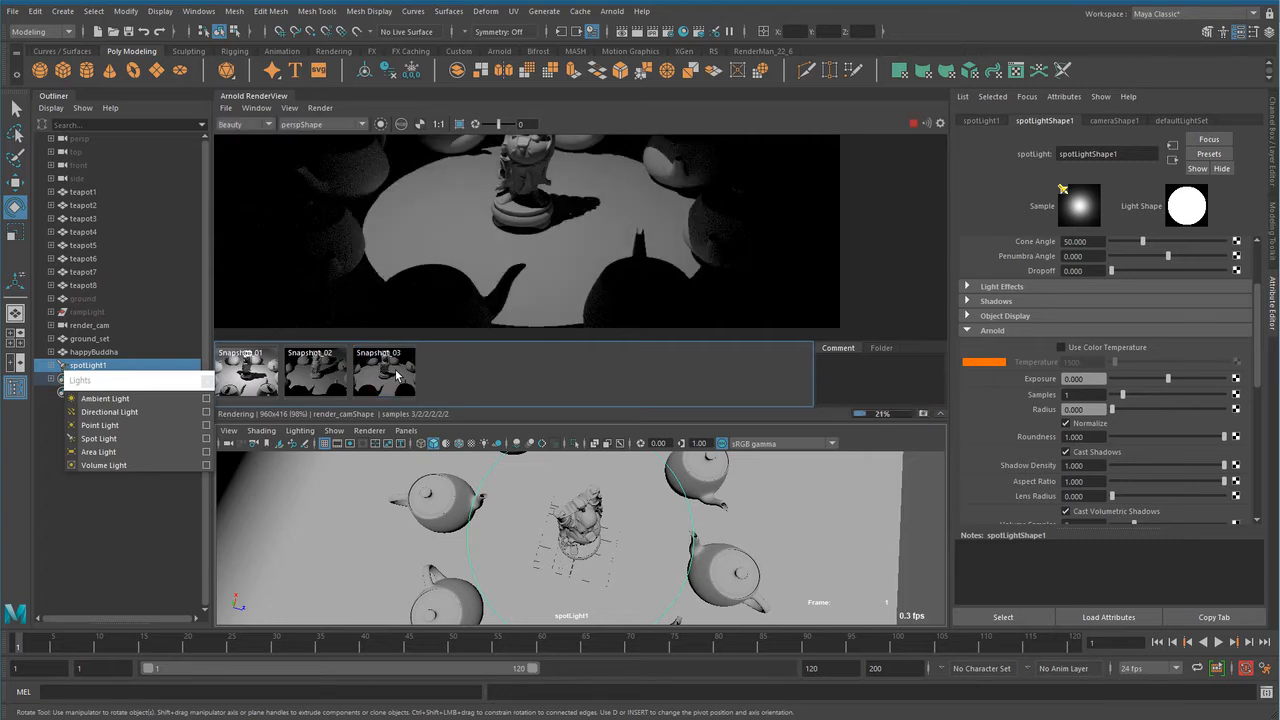
left_click(396, 375)
left_click(396, 375)
left_click(396, 375)
left_click(396, 375)
left_click(396, 375)
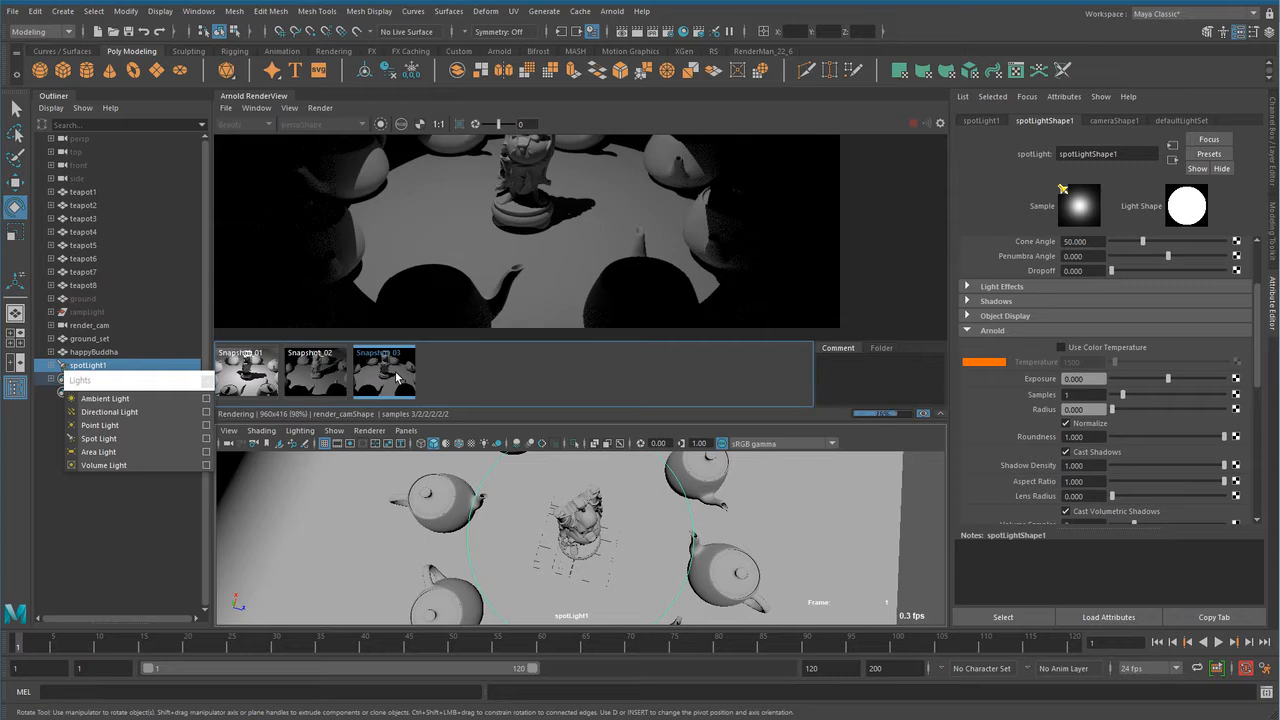
left_click(396, 375)
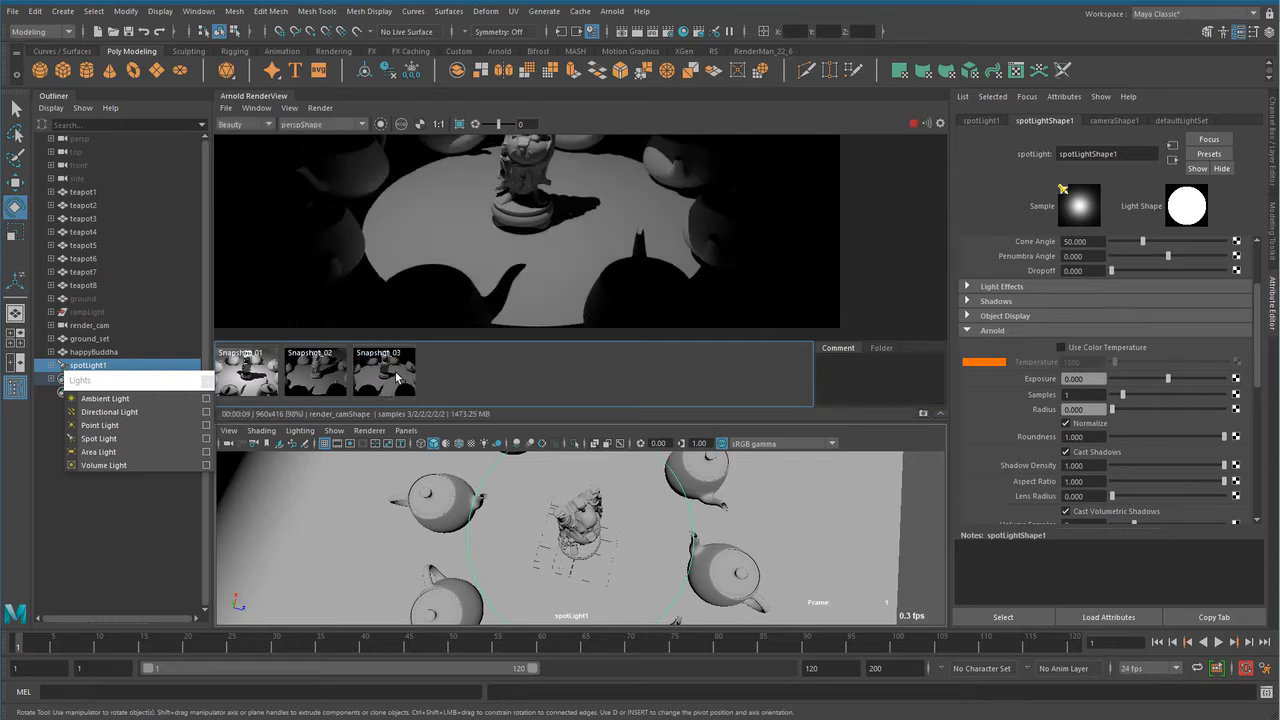
left_click(396, 375)
left_click(396, 375)
left_click(396, 375)
left_click(396, 375)
left_click(396, 375)
left_click(396, 375)
left_click(396, 375)
left_click(396, 375)
left_click(396, 375)
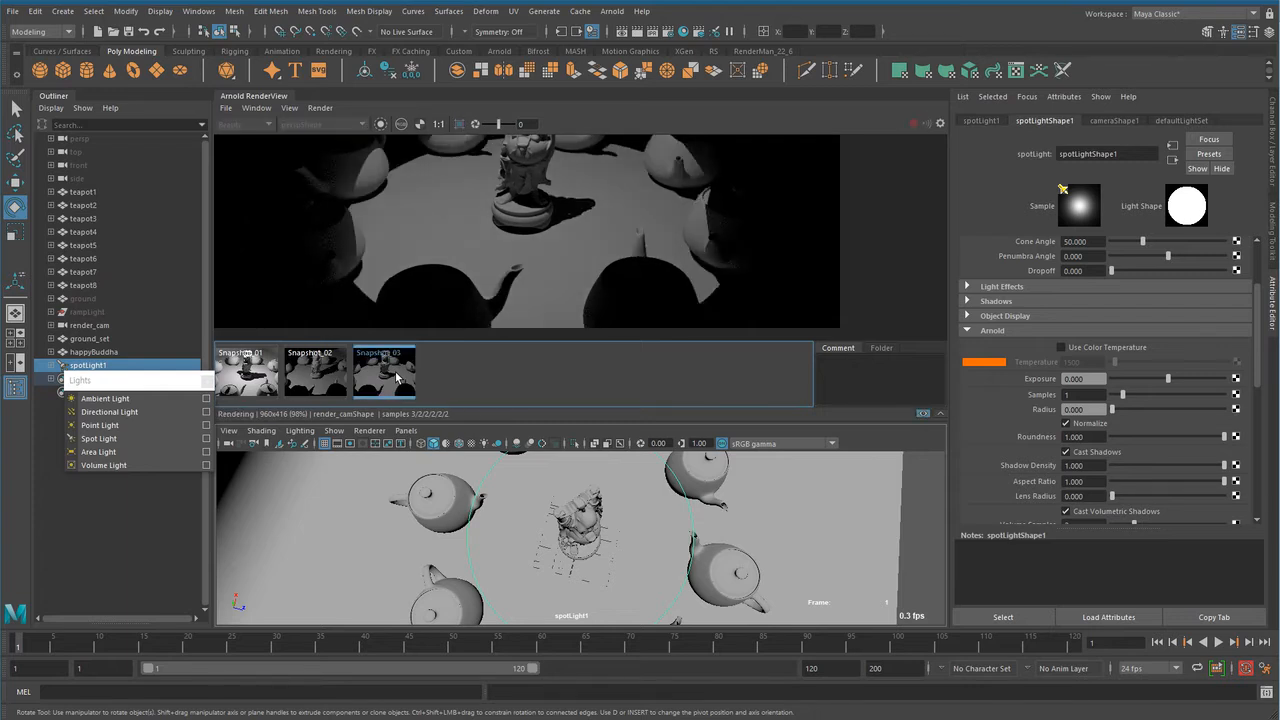
left_click(396, 375)
left_click(396, 375)
left_click(396, 375)
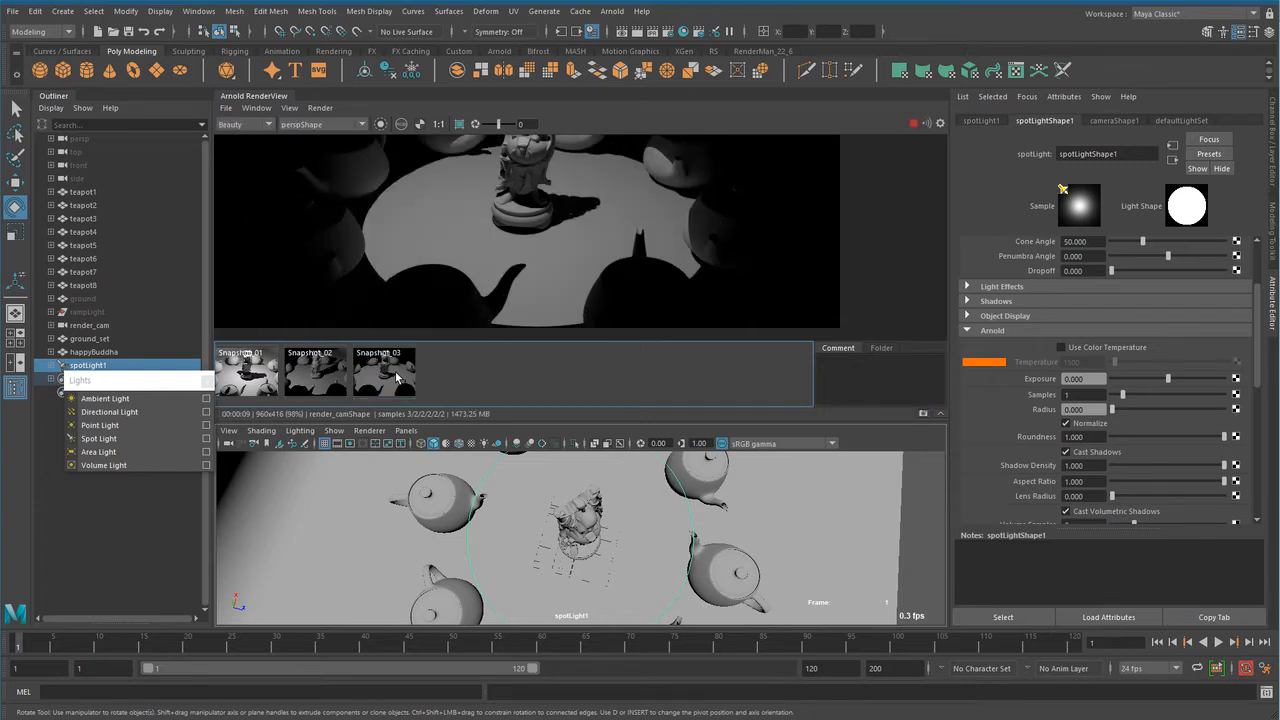
Review the spot light's lens radius, cone angle, visibility and light filter attributes.
left_click(1085, 495)
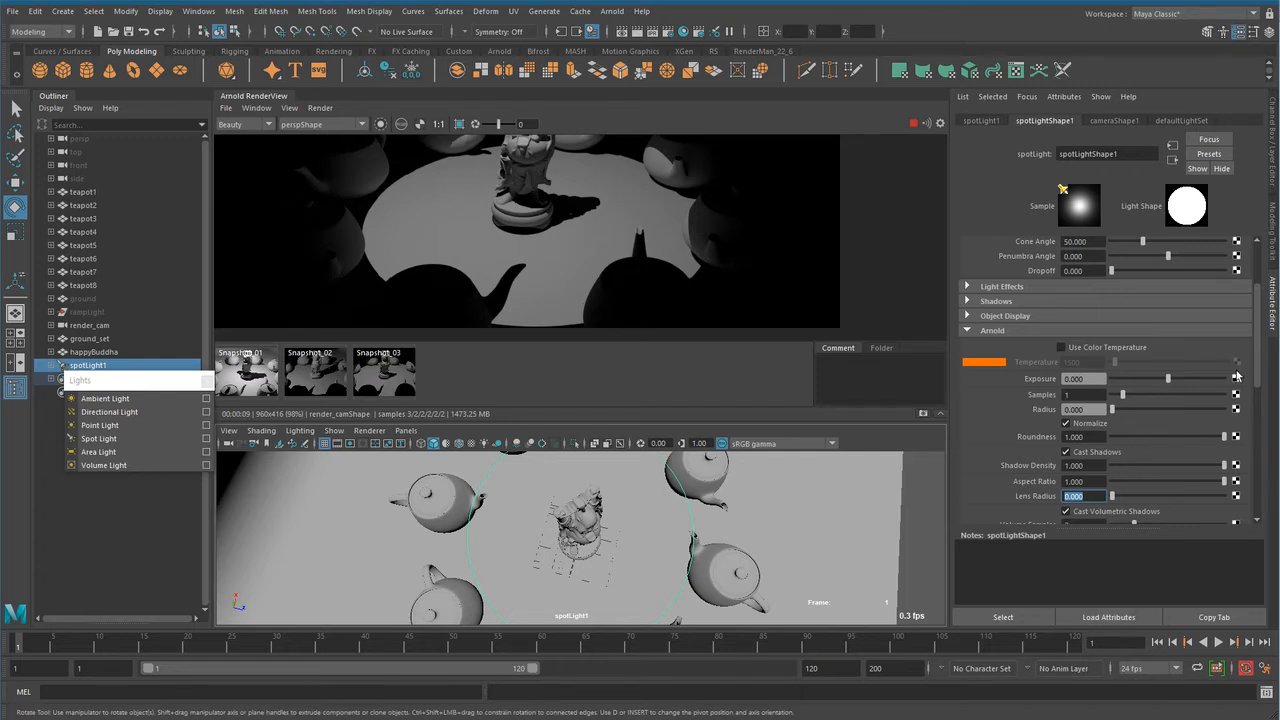
scroll(1258, 344, "up", 3)
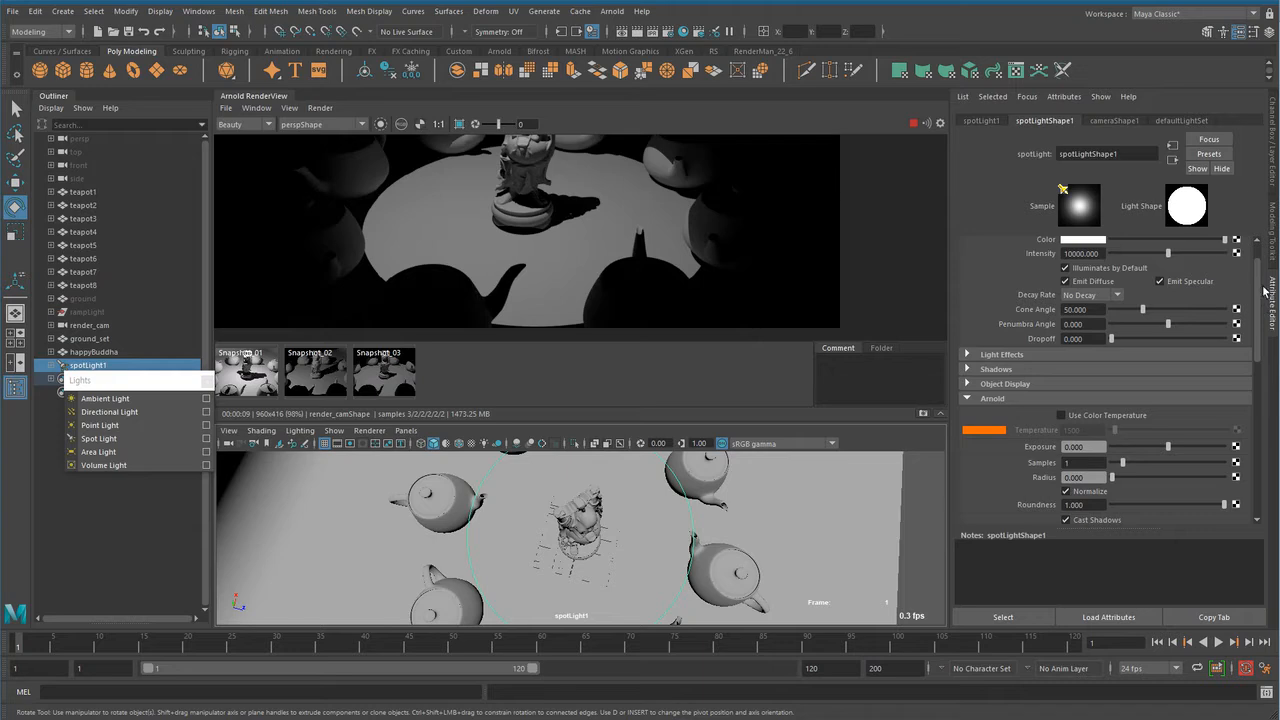
left_click(1081, 309)
left_click_drag(1258, 350, 1257, 416)
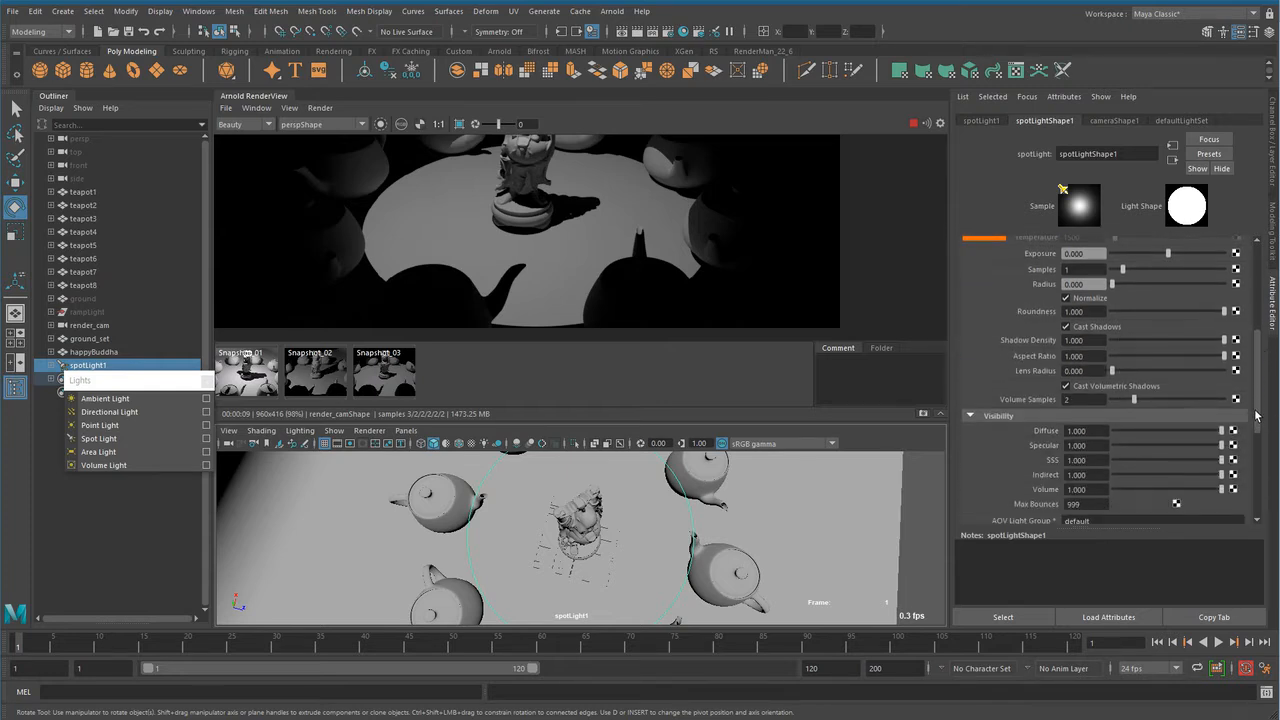
left_click(1086, 371)
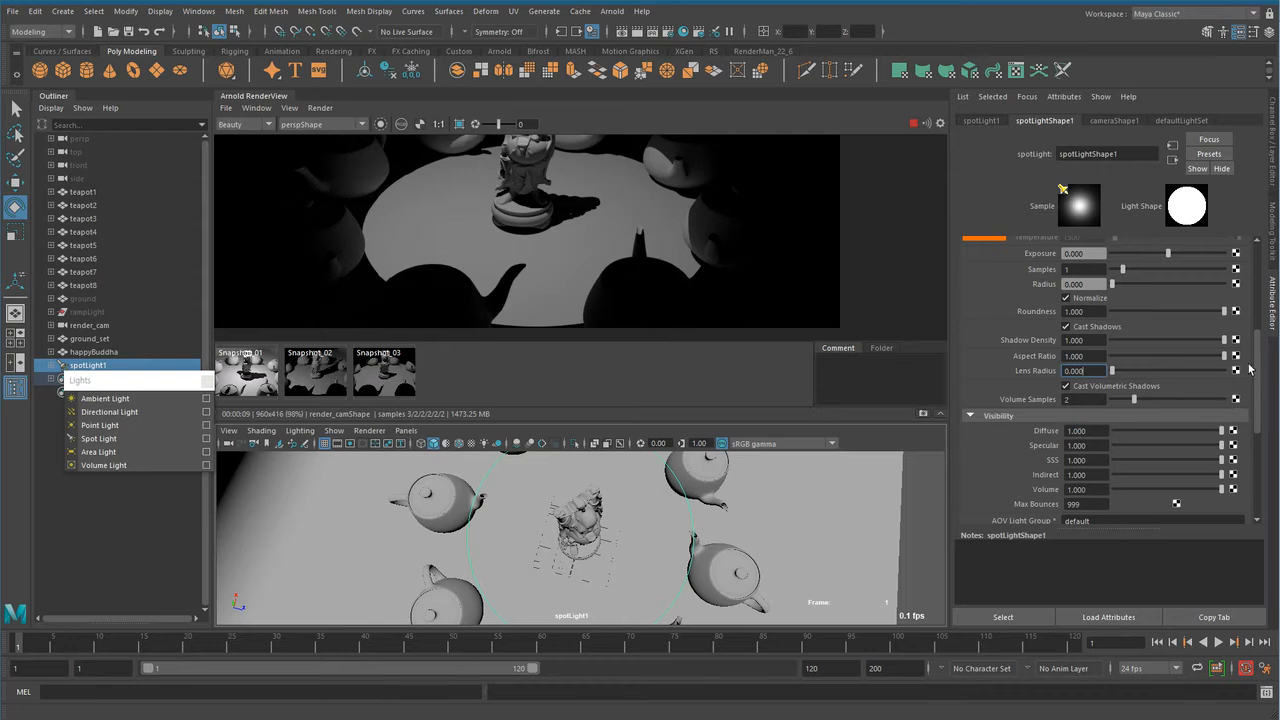
left_click_drag(1257, 366, 1248, 438)
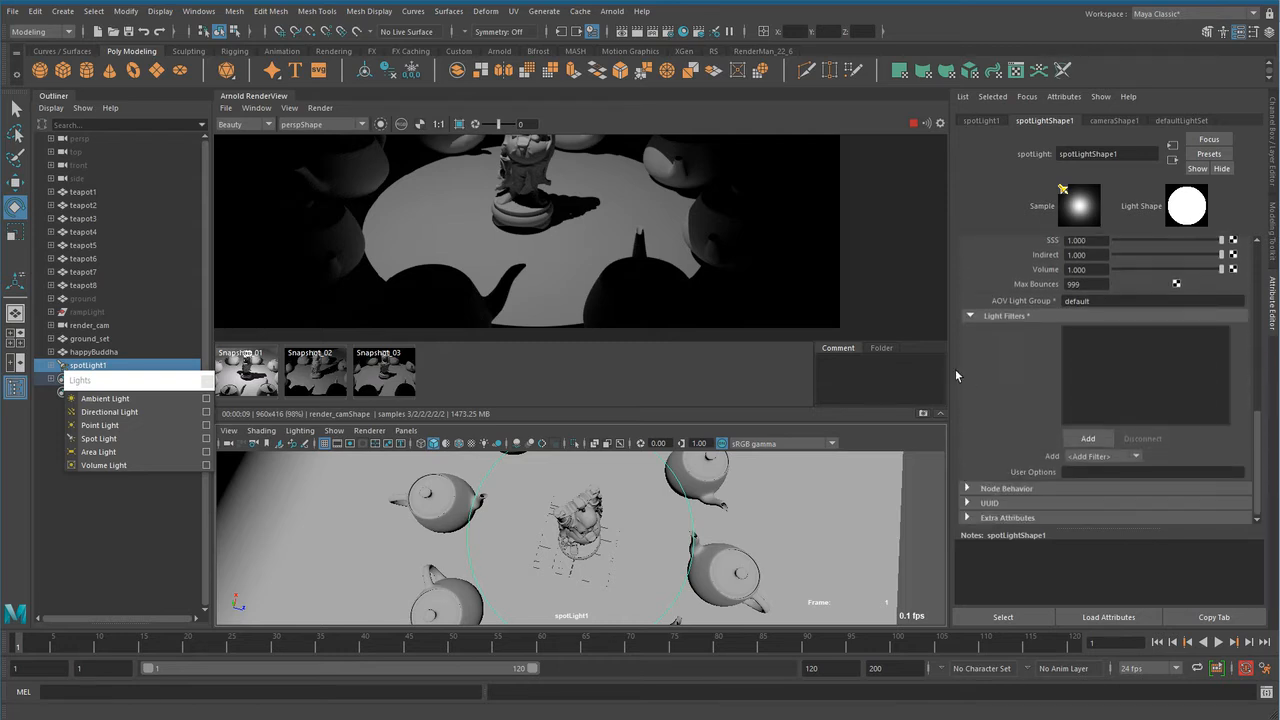
left_click(986, 316)
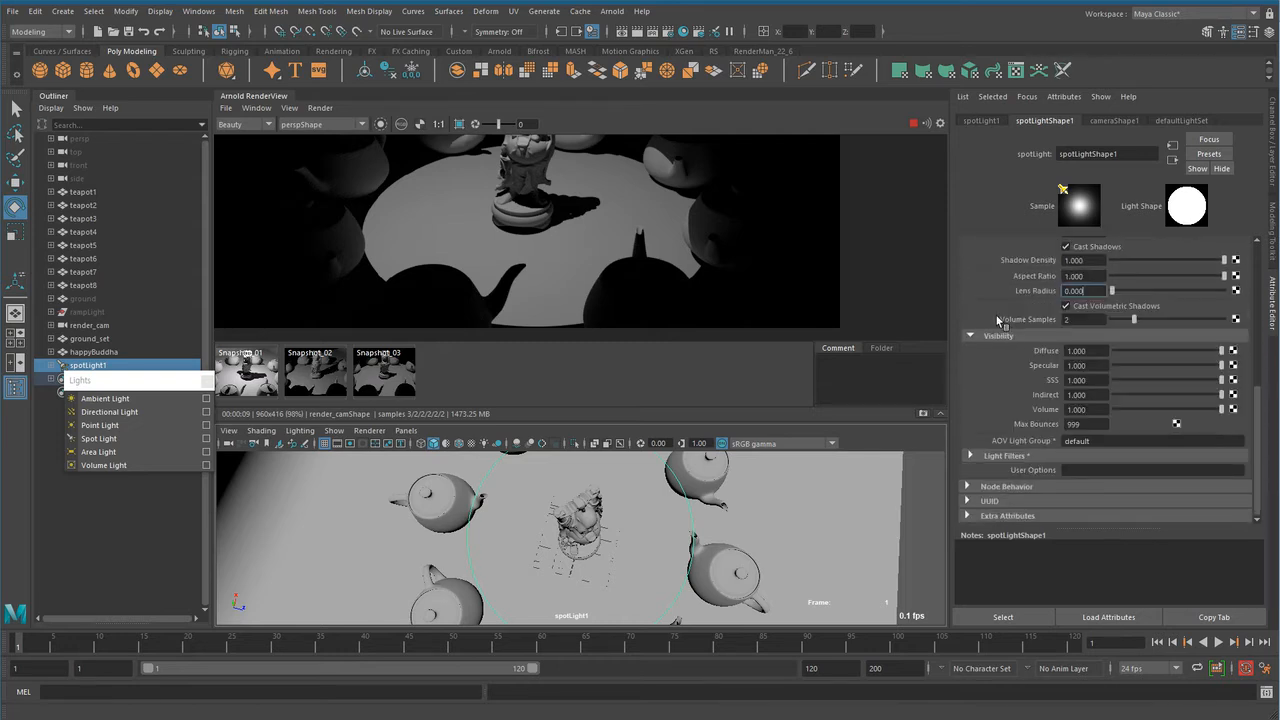
left_click(1014, 456)
scroll(1010, 472, "down", 2)
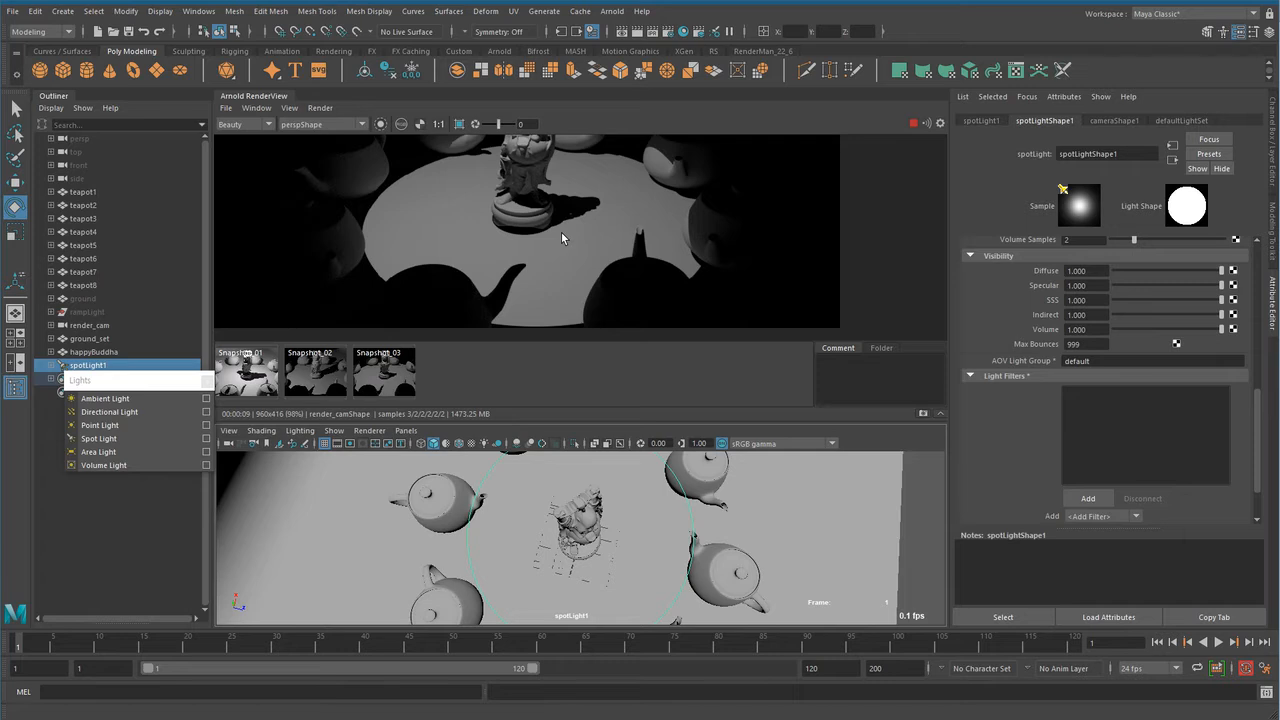
scroll(1257, 455, "down", 3)
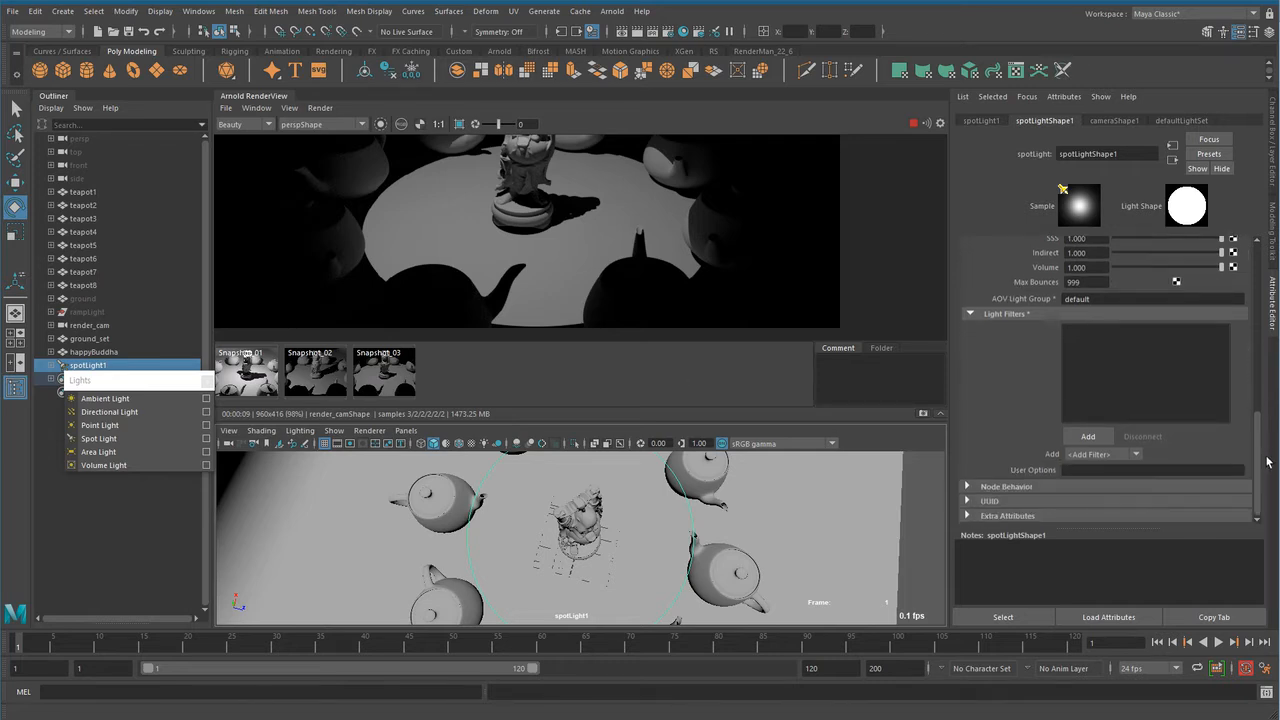
Add a Gobo light filter to the spot light and select it in the filter list.
left_click(1137, 456)
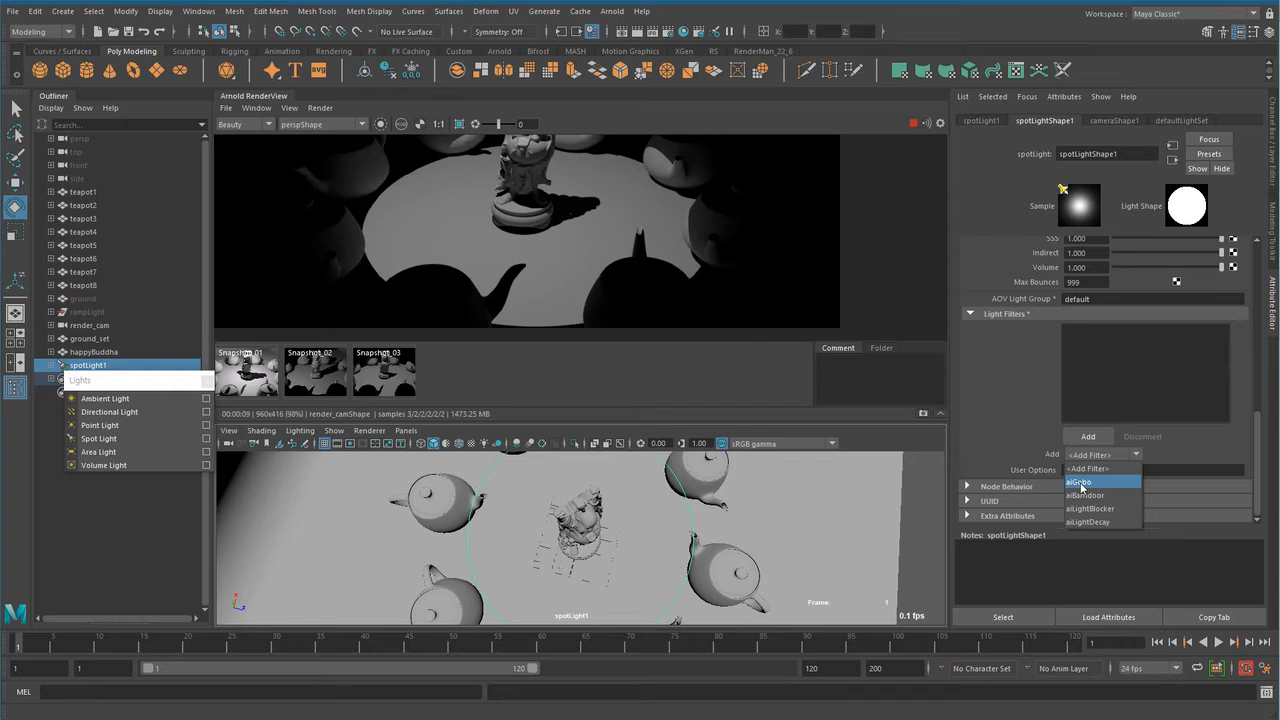
left_click(1009, 433)
left_click(1086, 436)
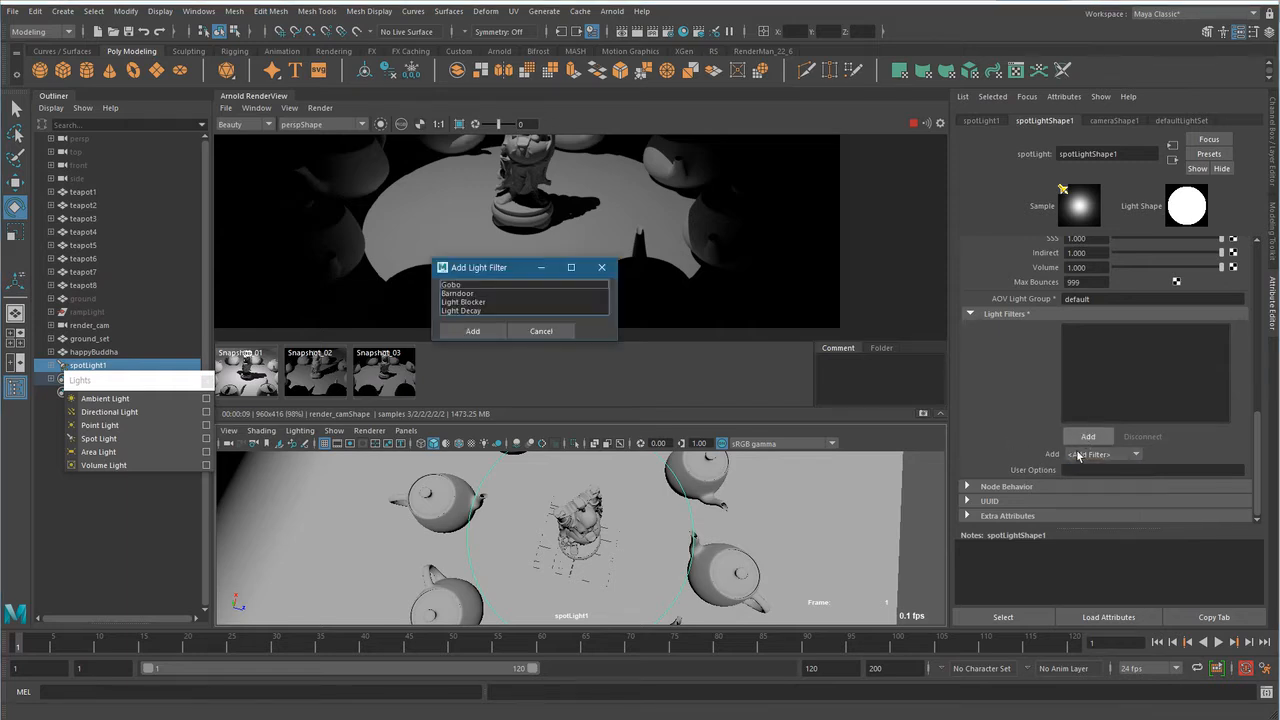
left_click_drag(508, 271, 514, 270)
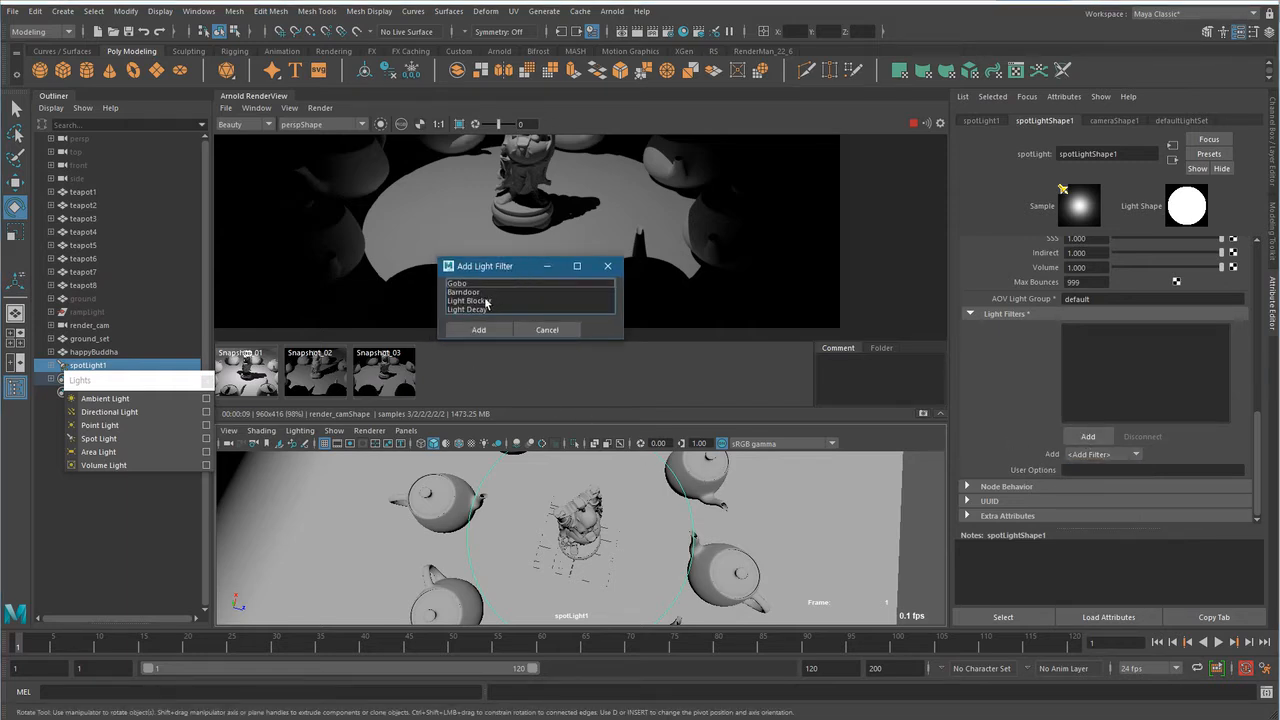
left_click(468, 284)
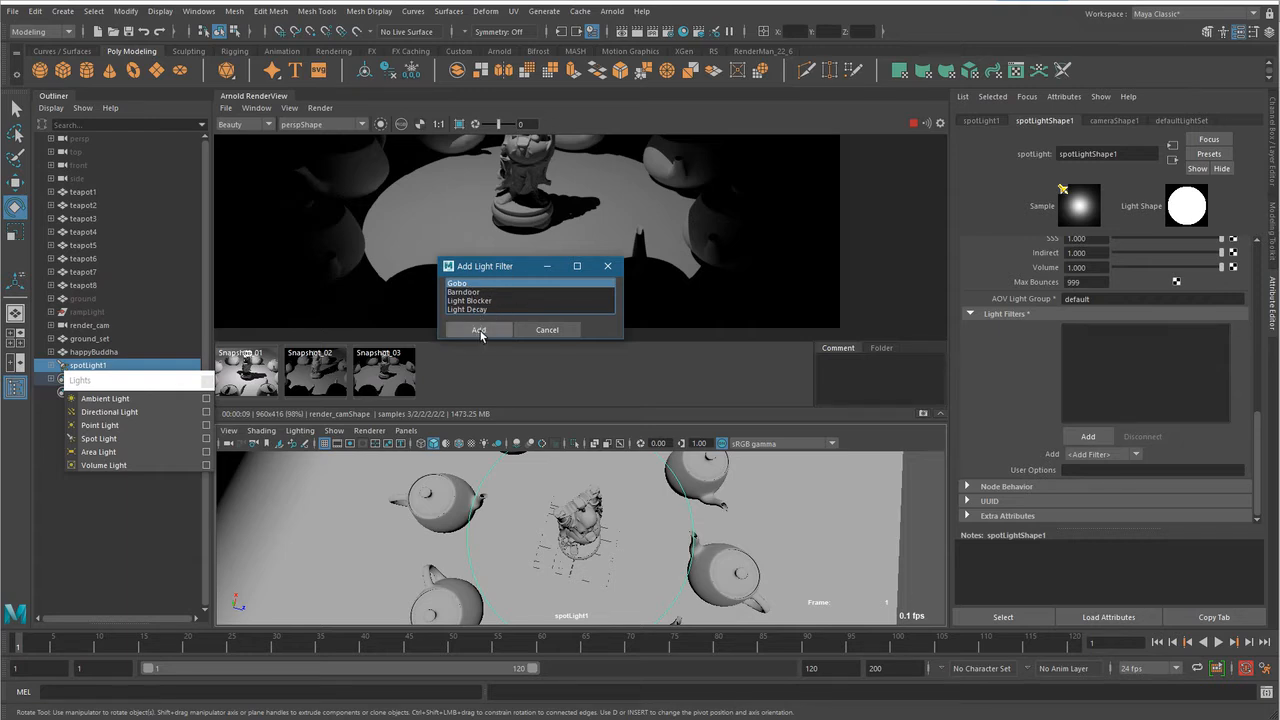
left_click(478, 331)
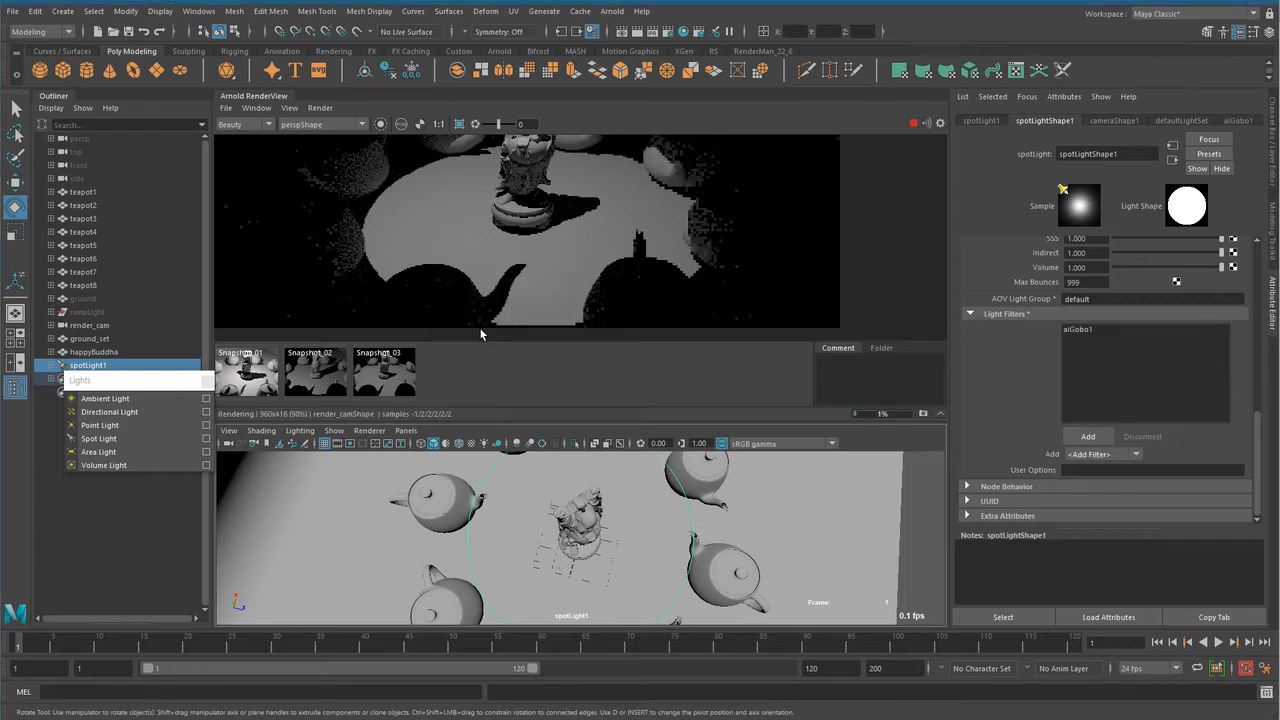
left_click(1082, 329)
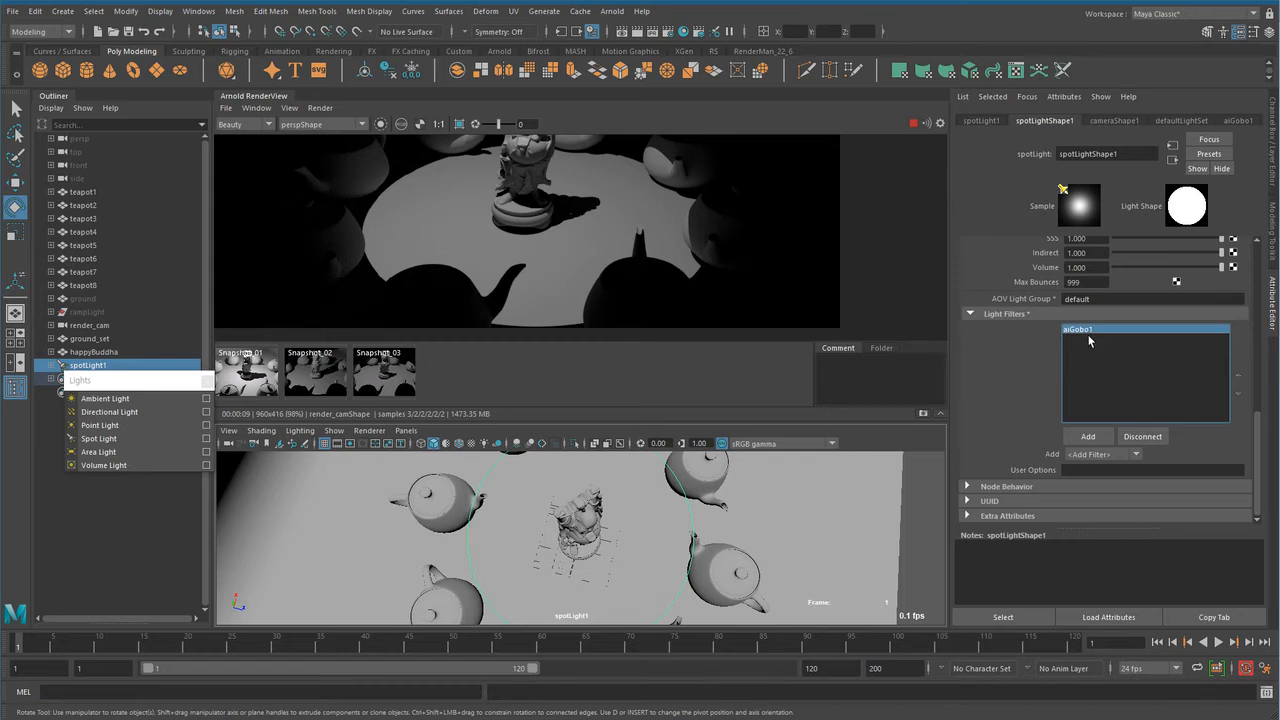
Open the Gobo filter's attributes and map a Checker texture to its slide map.
double_click(1087, 331)
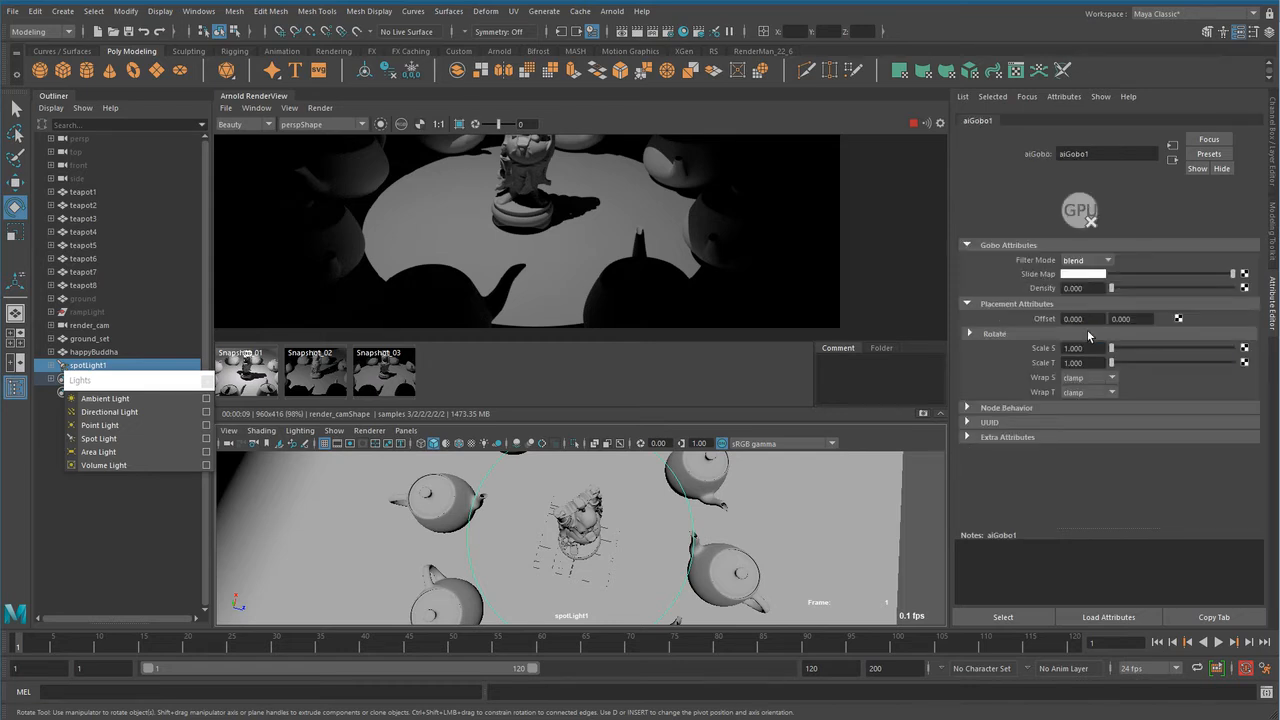
double_click(1064, 153)
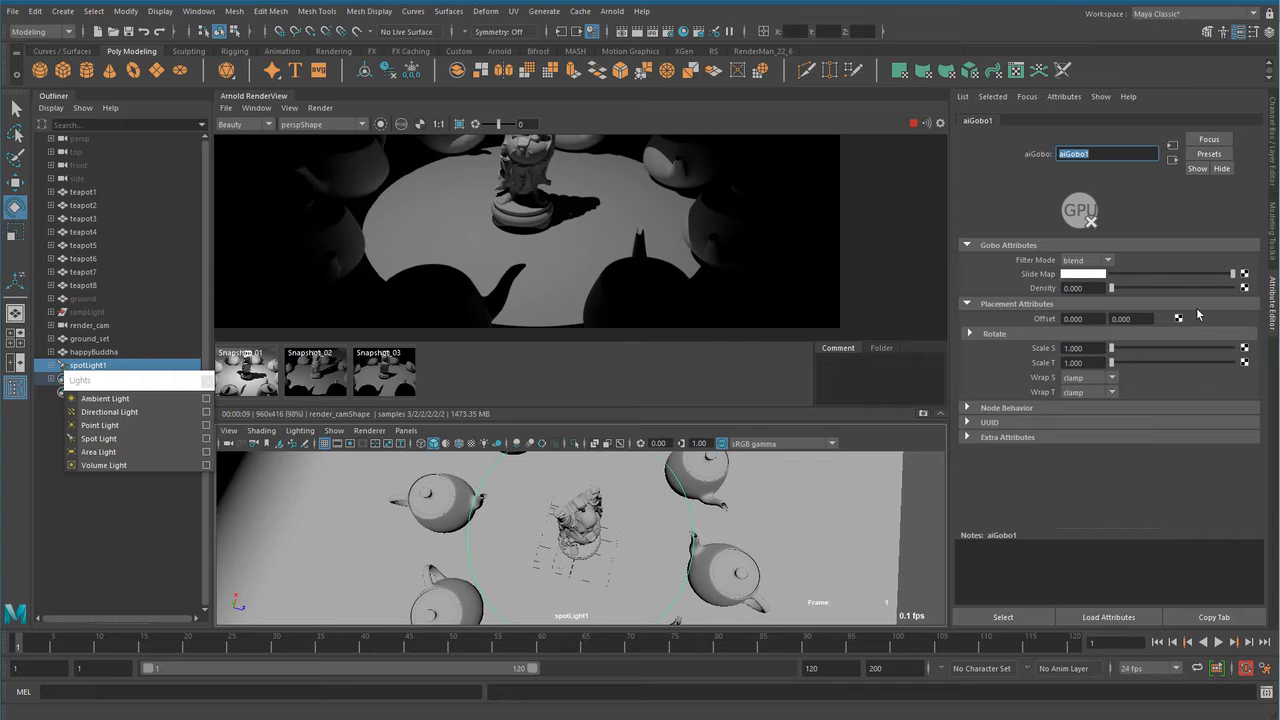
left_click(1244, 275)
left_click_drag(728, 216, 730, 209)
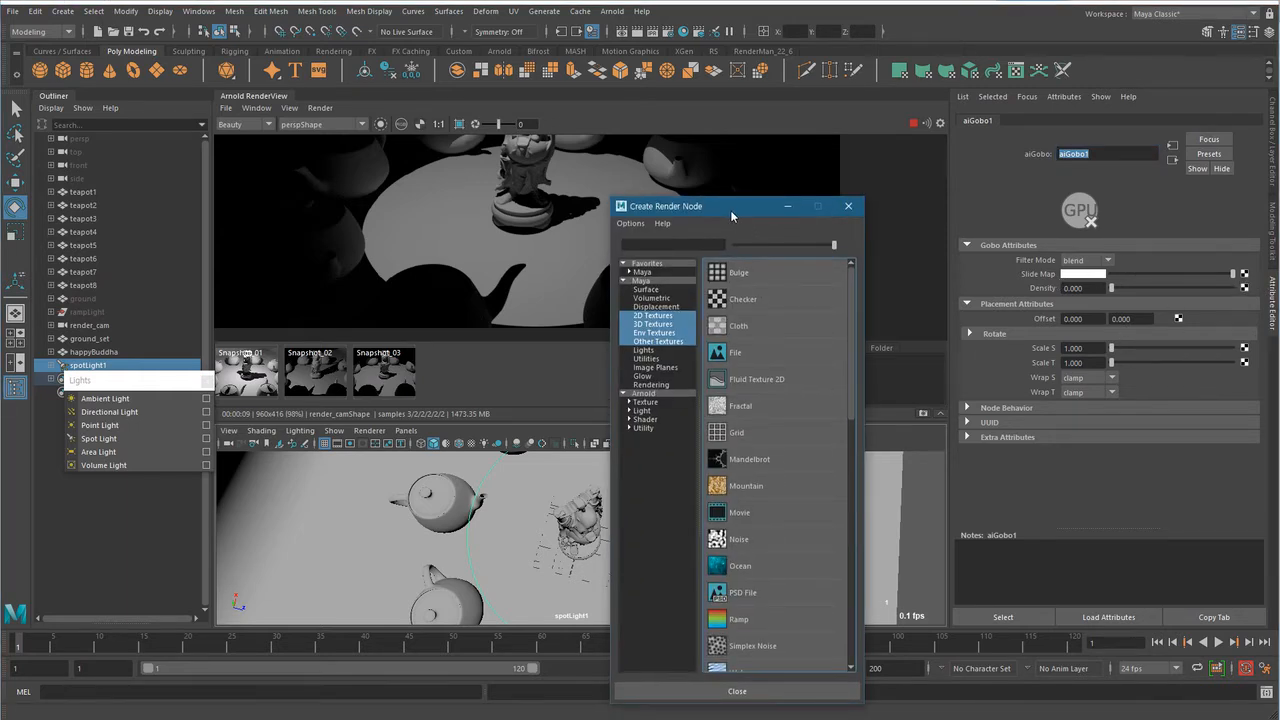
left_click(748, 296)
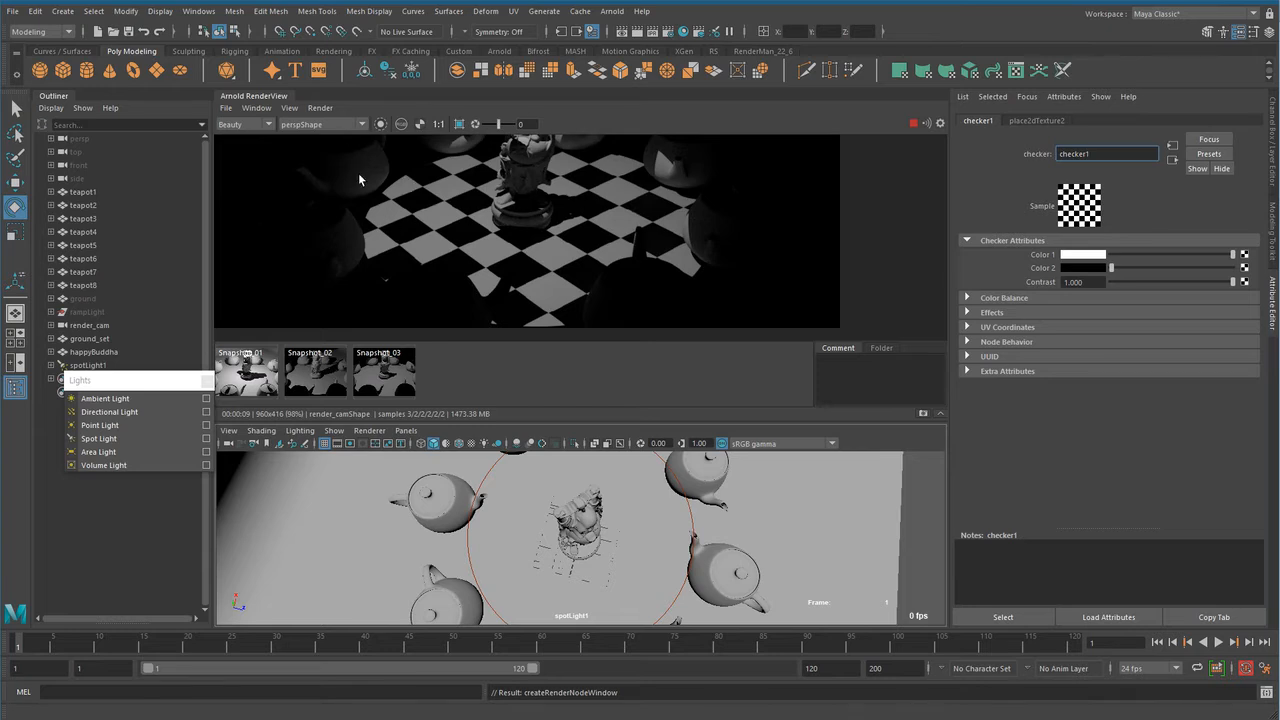
Enlarge the render view and examine the checker pattern projected by the spot light.
scroll(569, 246, "down", 1)
middle_click_drag(655, 232, 678, 253)
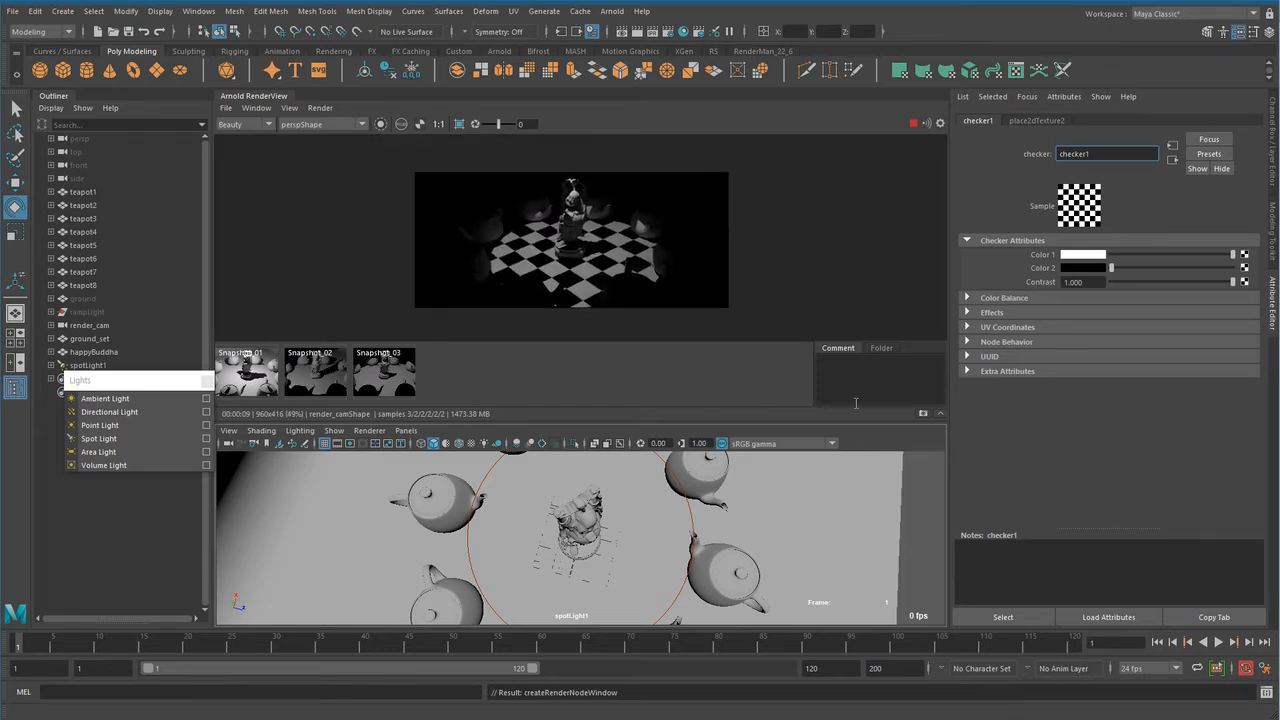
scroll(643, 263, "up", 1)
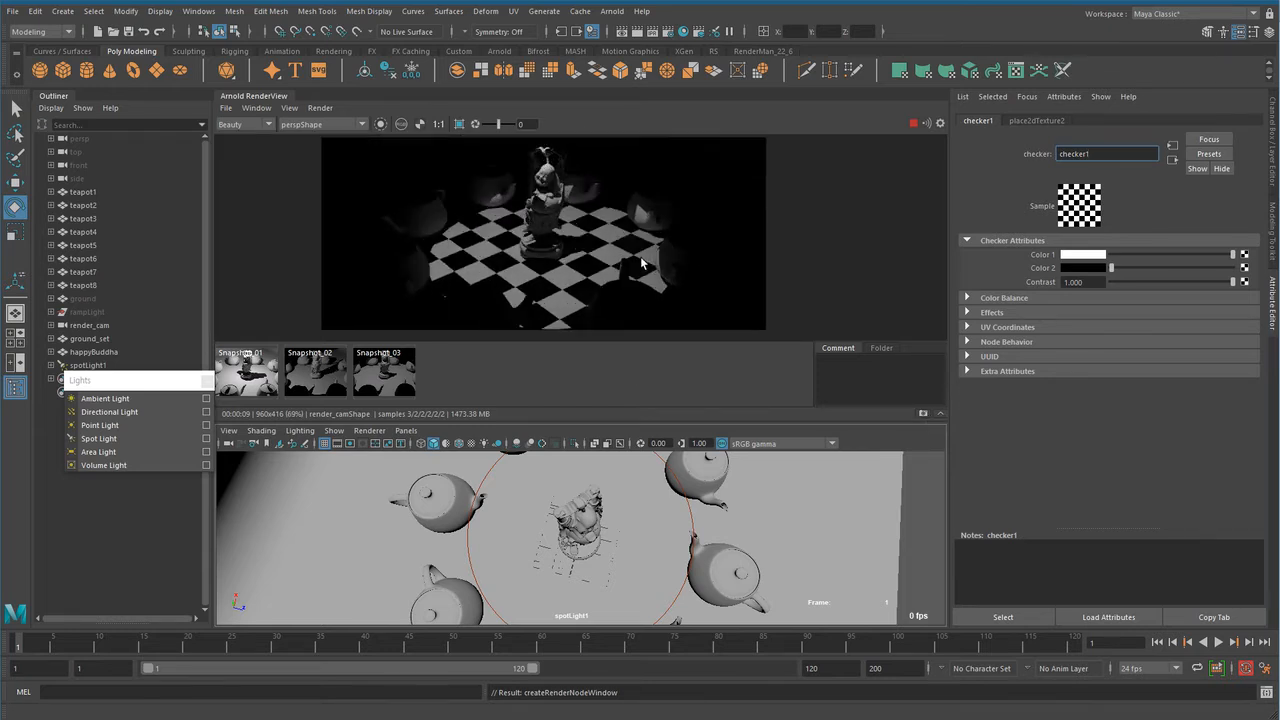
left_click_drag(647, 423, 649, 445)
middle_click_drag(749, 326, 766, 333)
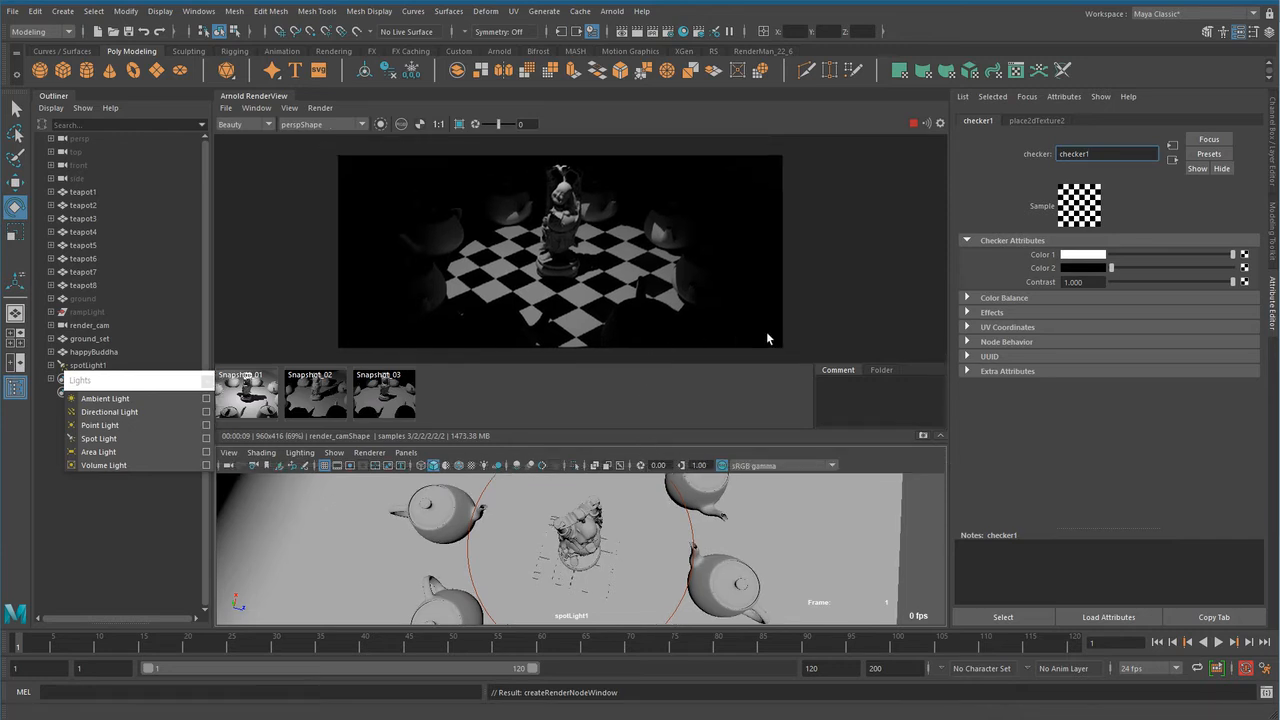
scroll(767, 338, "up", 1)
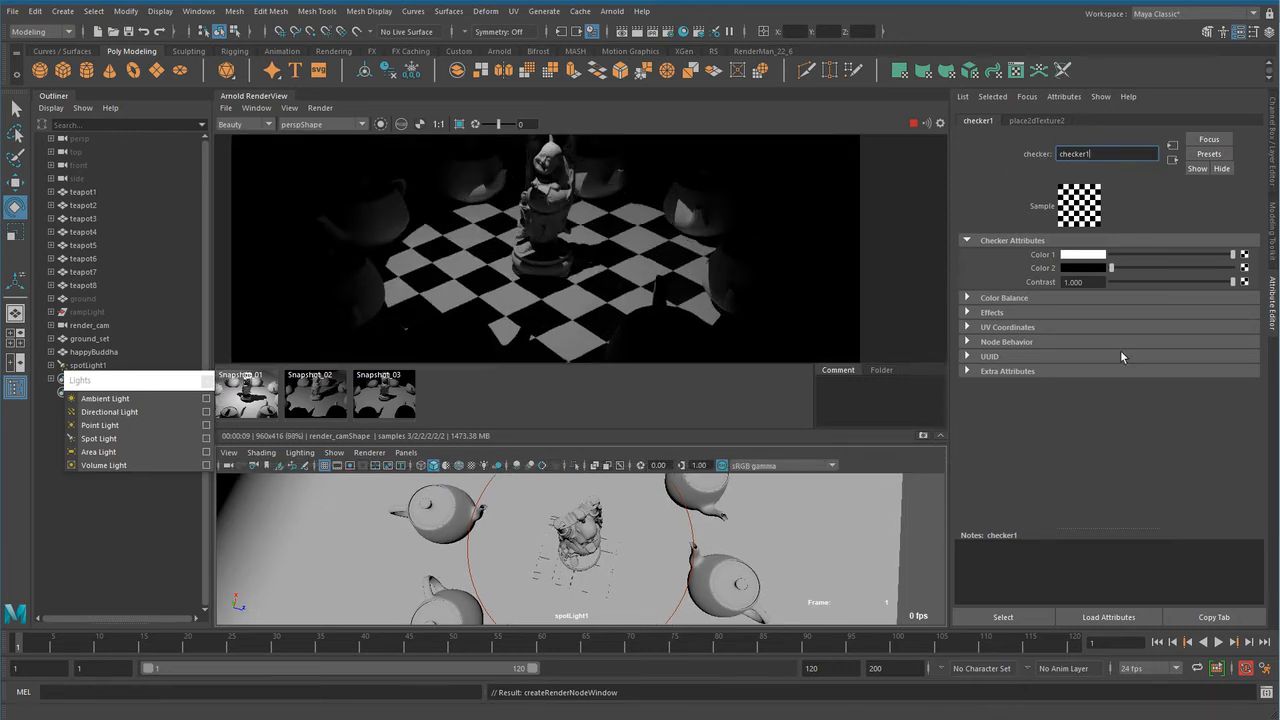
Disconnect the checker from the Gobo filter's slide map and map a Grid texture in its place.
left_click(1027, 96)
left_click(1046, 129)
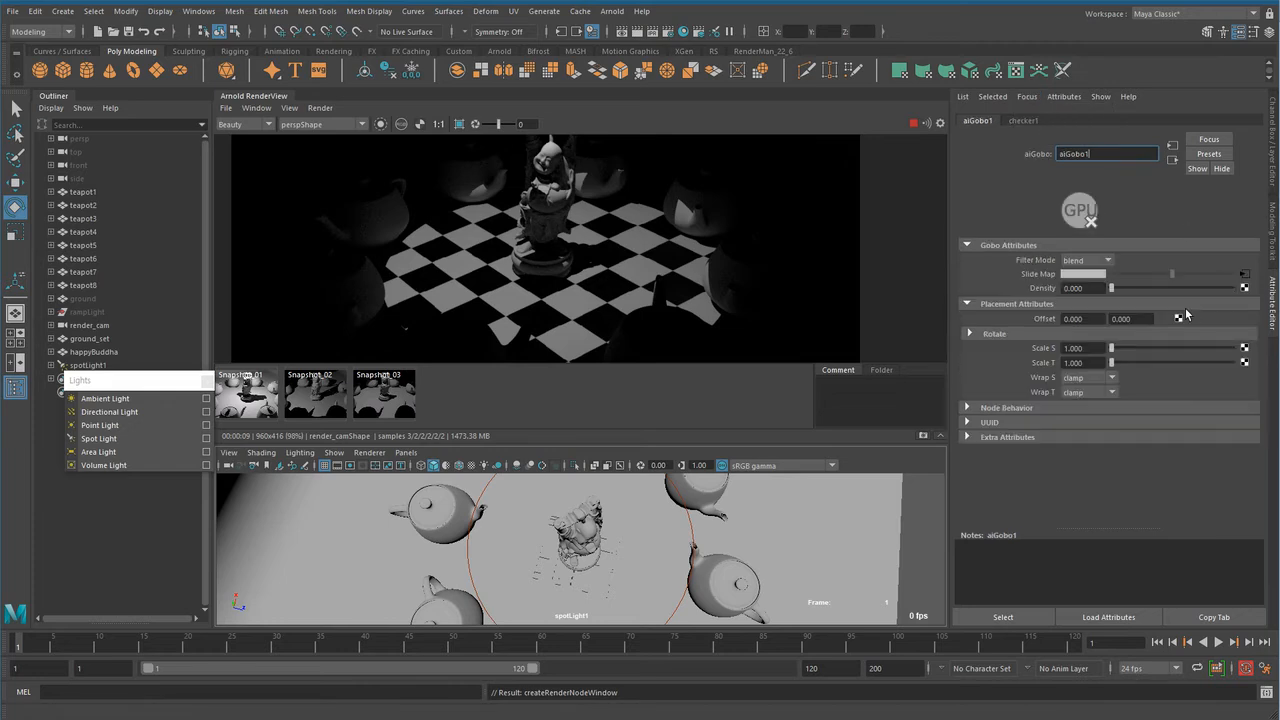
right_click(1048, 285)
left_click(1083, 313)
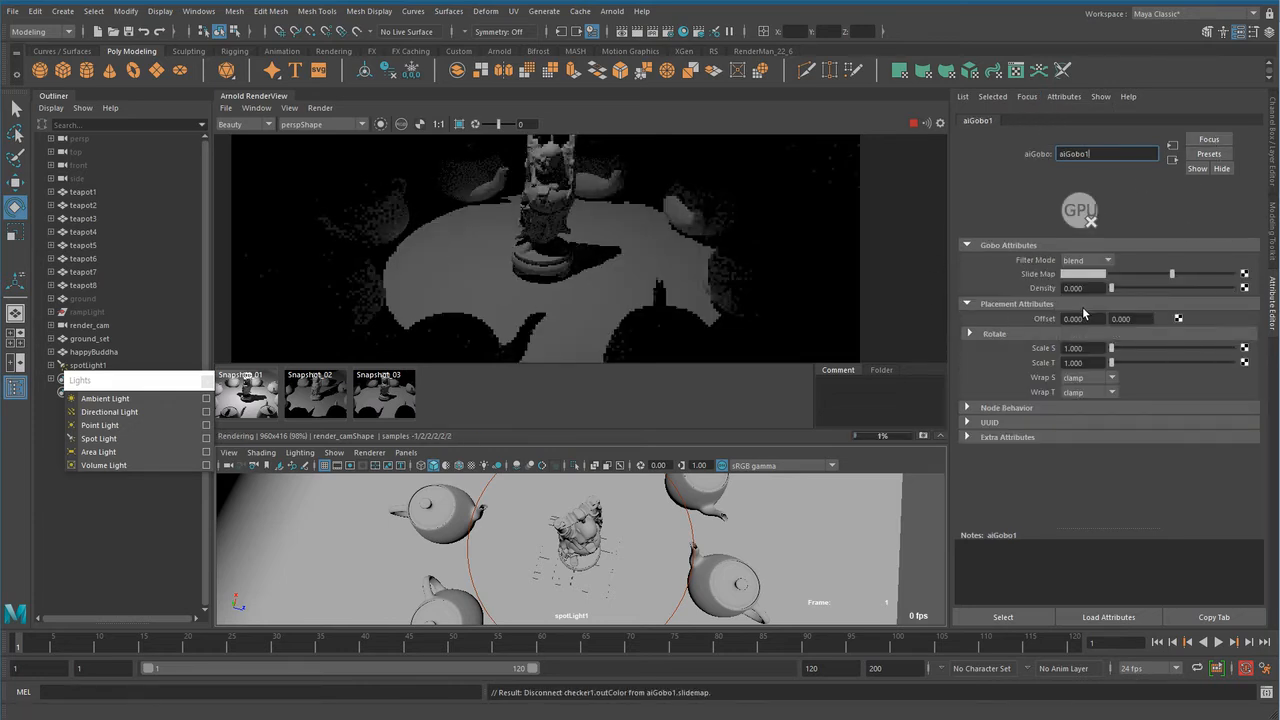
left_click(1244, 273)
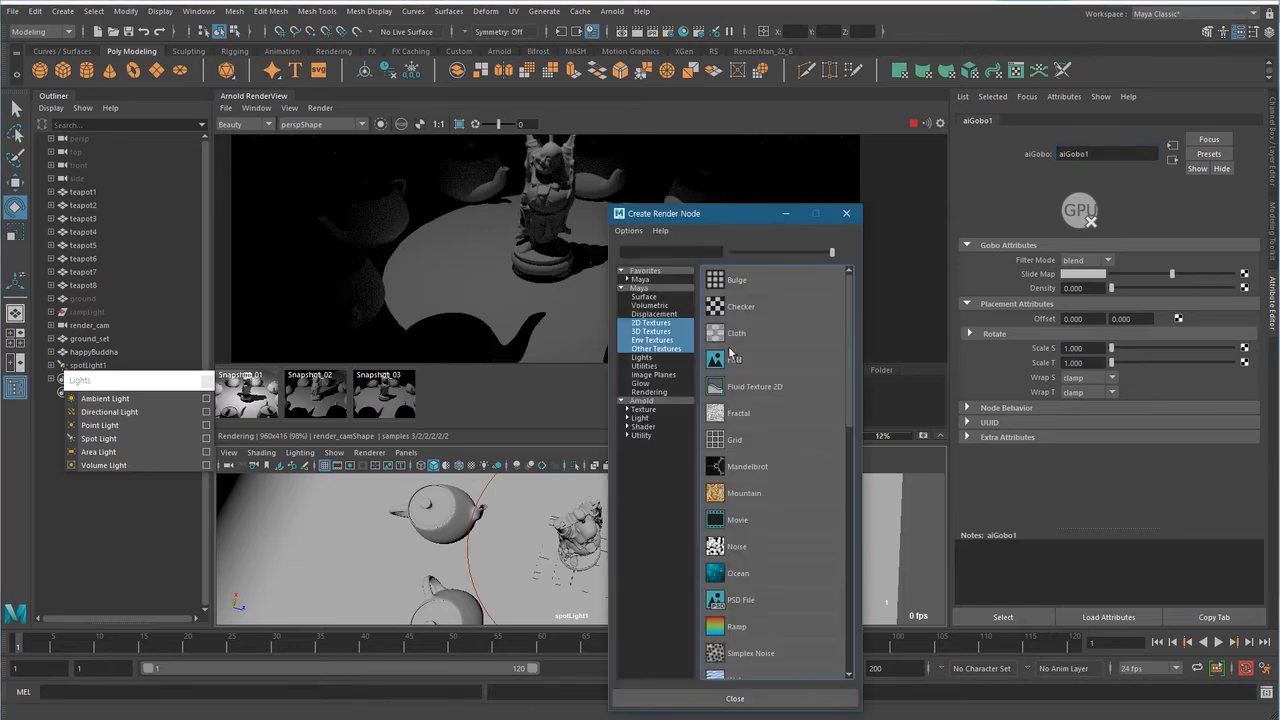
left_click(745, 449)
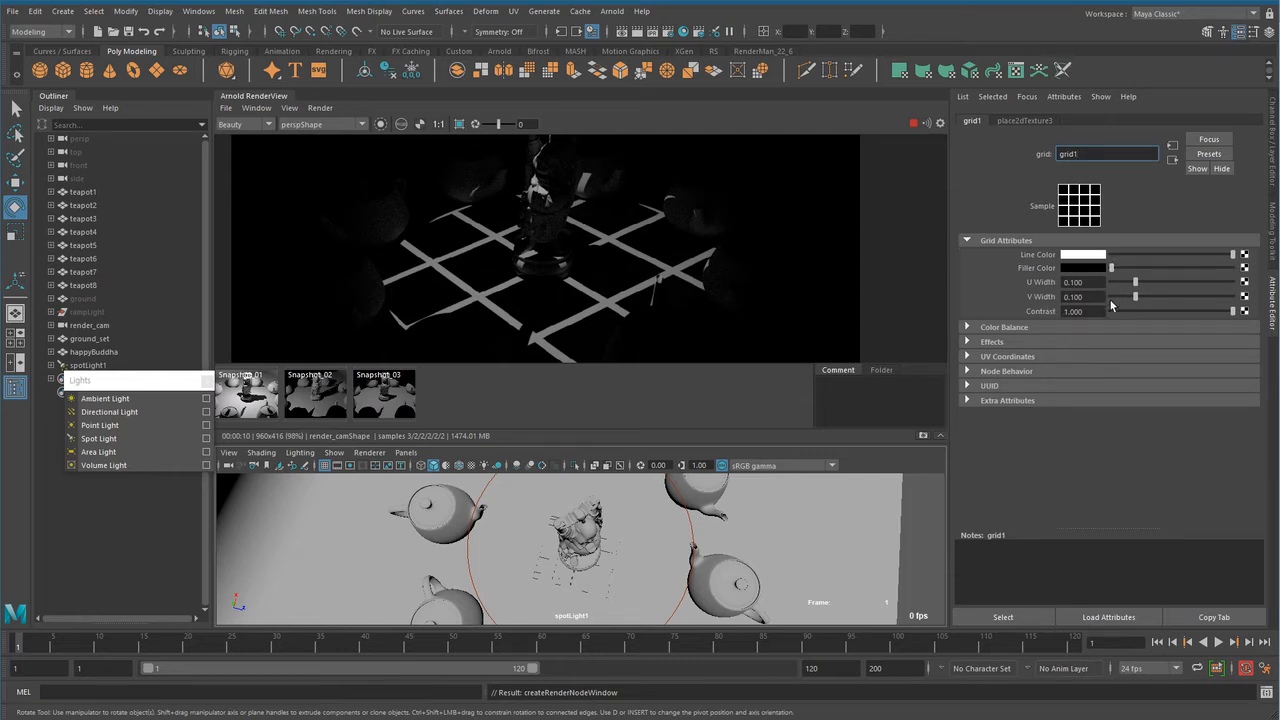
Set the grid texture's U Width to 0 and its V Width to about 0.258.
left_click_drag(1135, 283, 1110, 285)
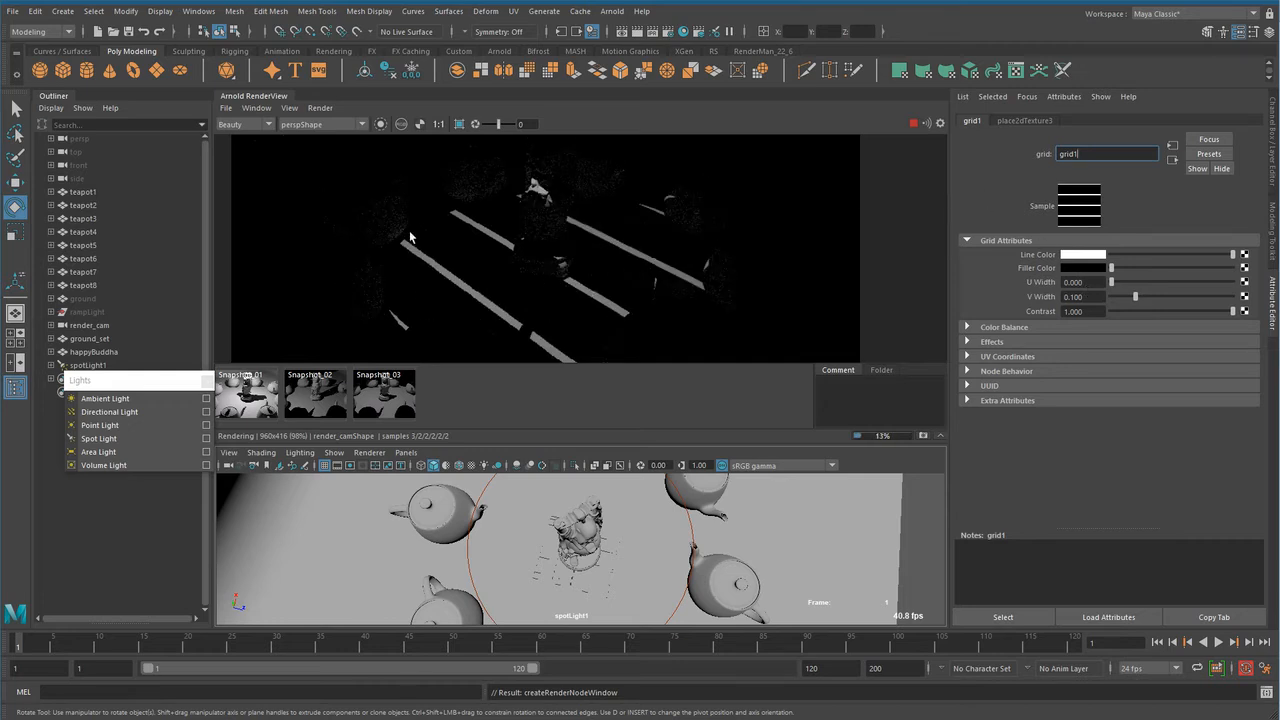
left_click_drag(1136, 304, 1148, 300)
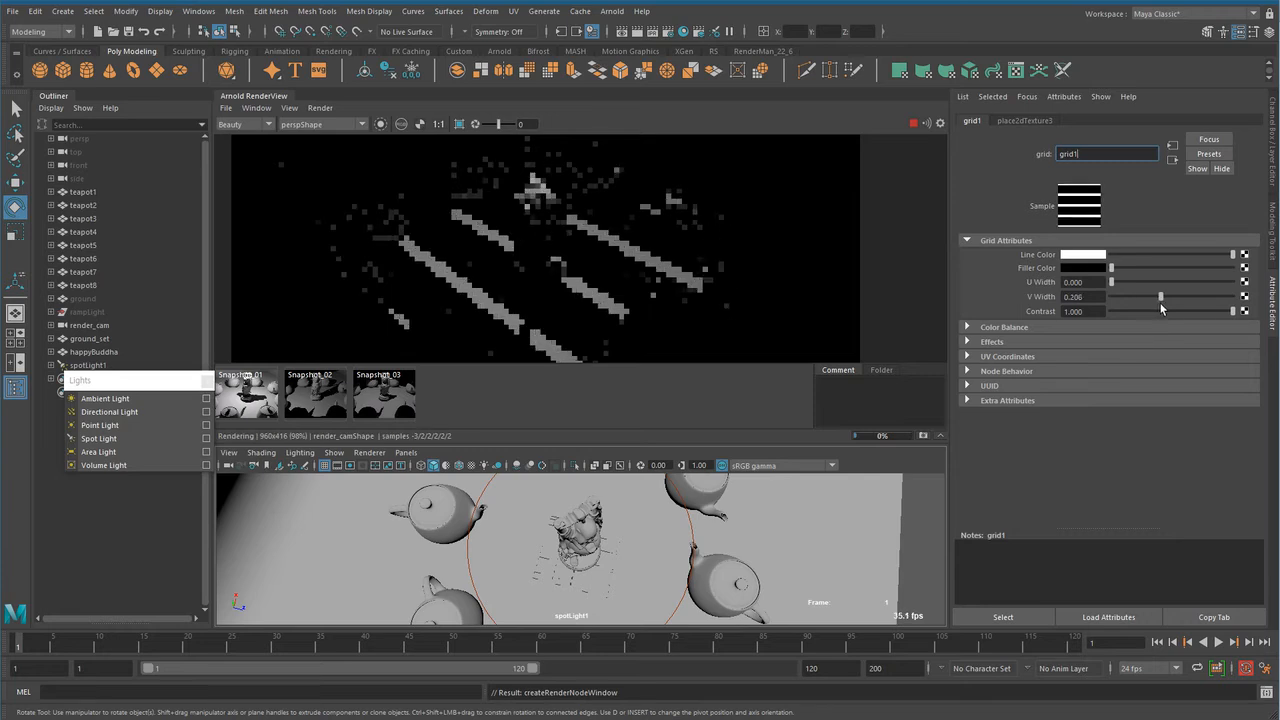
mouse_move(1148, 300)
left_mouse_down()
mouse_move(1240, 308)
mouse_move(1171, 309)
left_mouse_up()
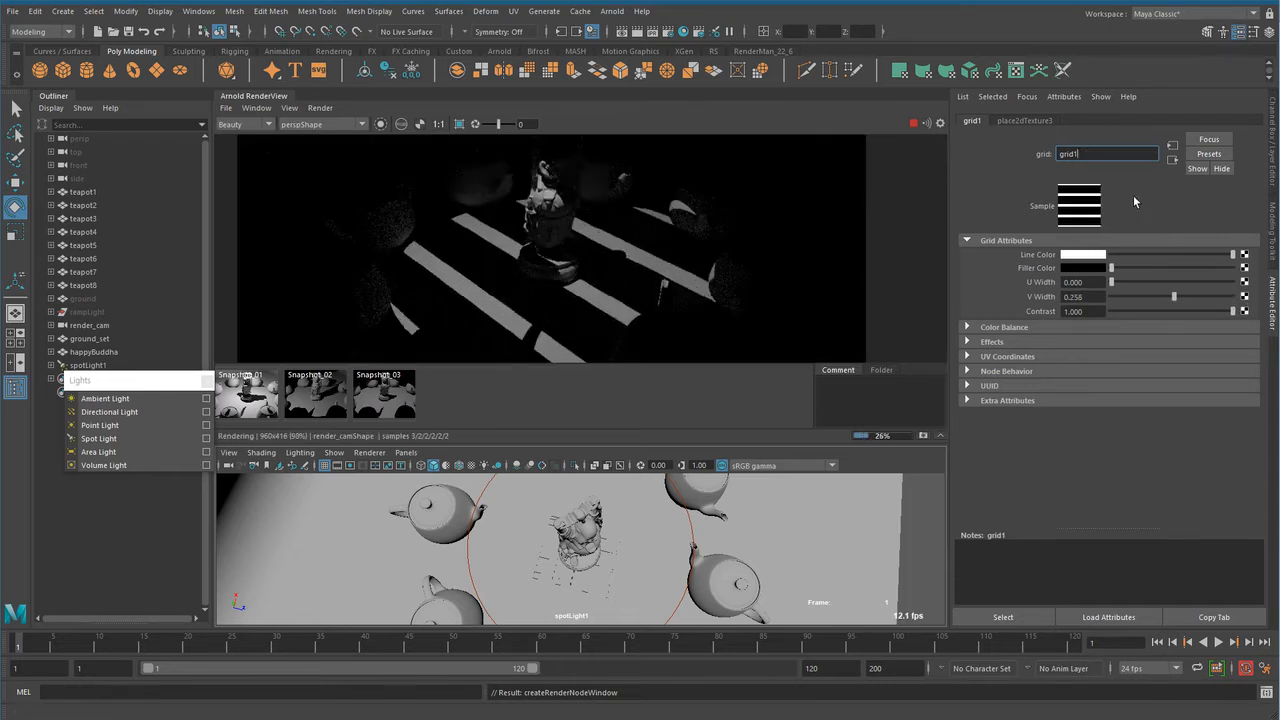
Return to the Gobo filter's attributes and set both Wrap S and Wrap T to periodic.
left_click(1029, 97)
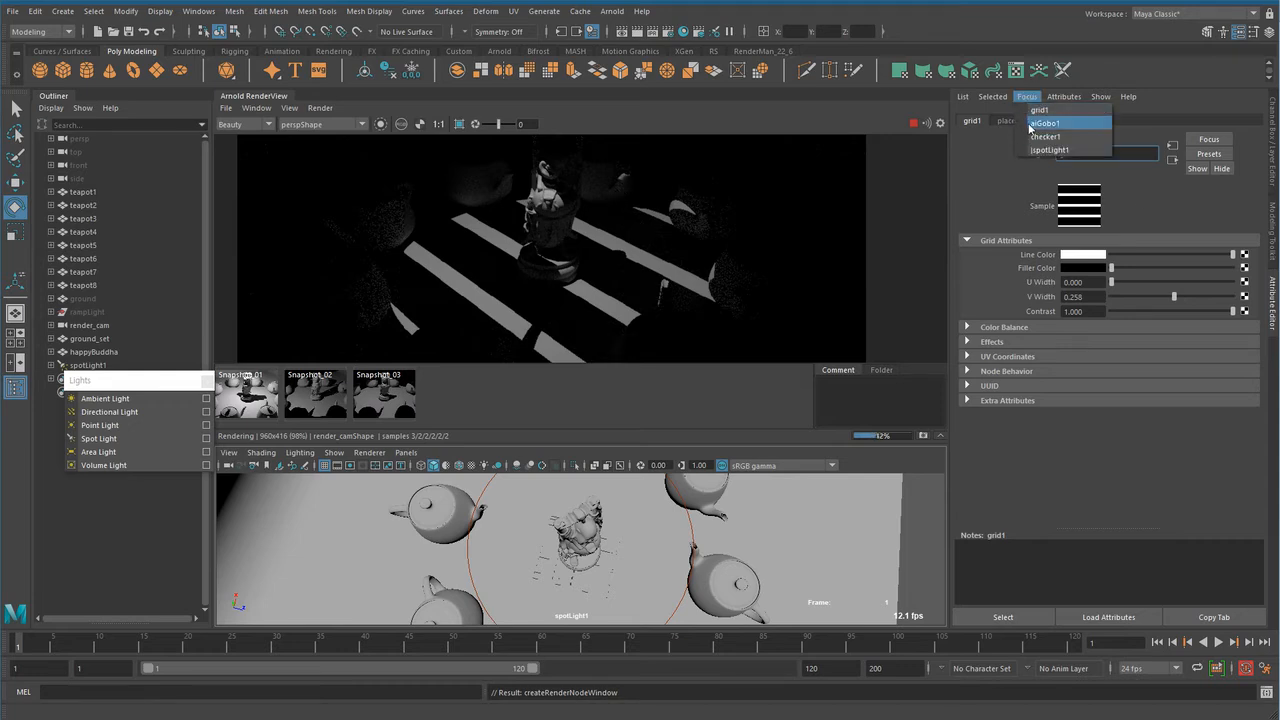
left_click(1040, 132)
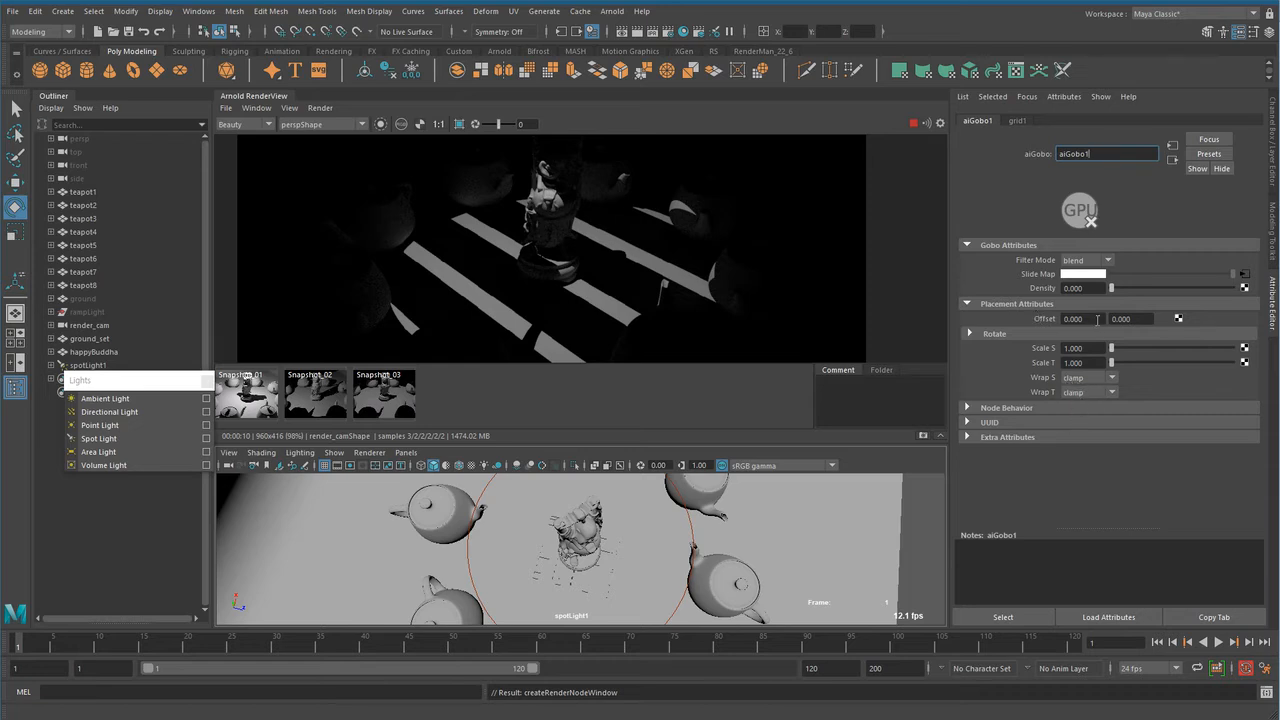
left_click(1245, 275)
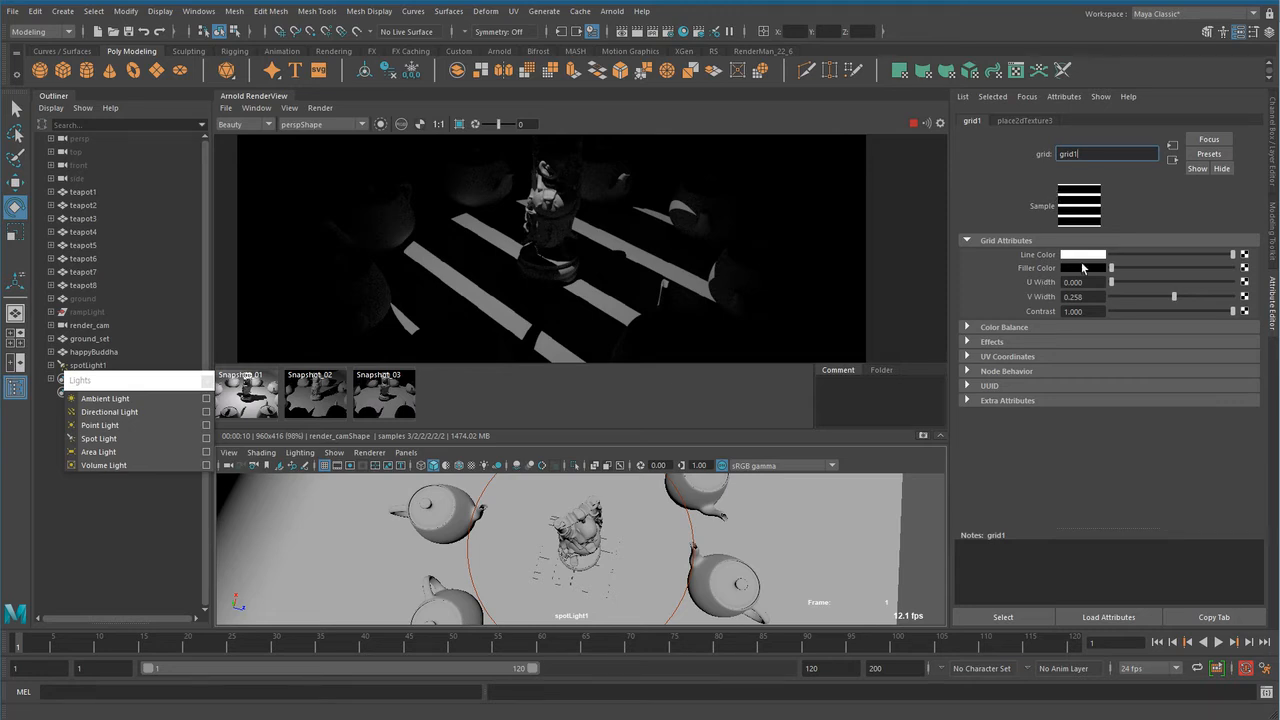
left_click(1172, 160)
left_click(1094, 379)
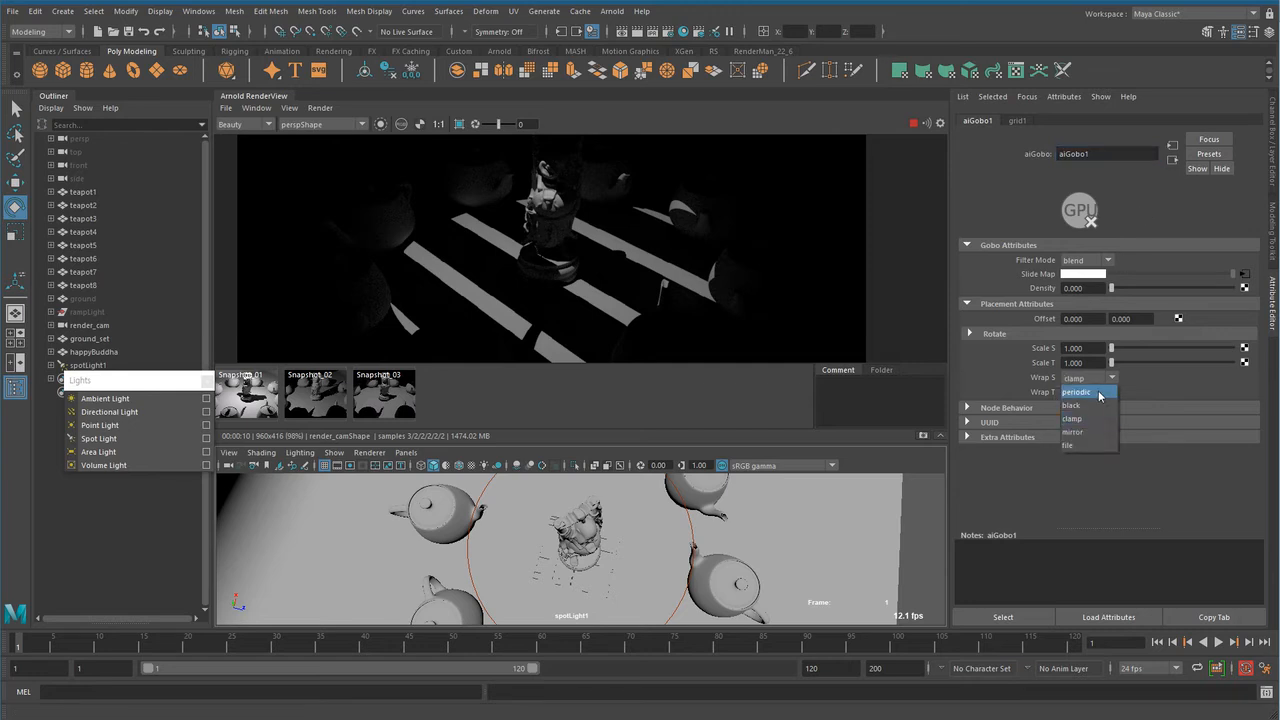
left_click(1101, 396)
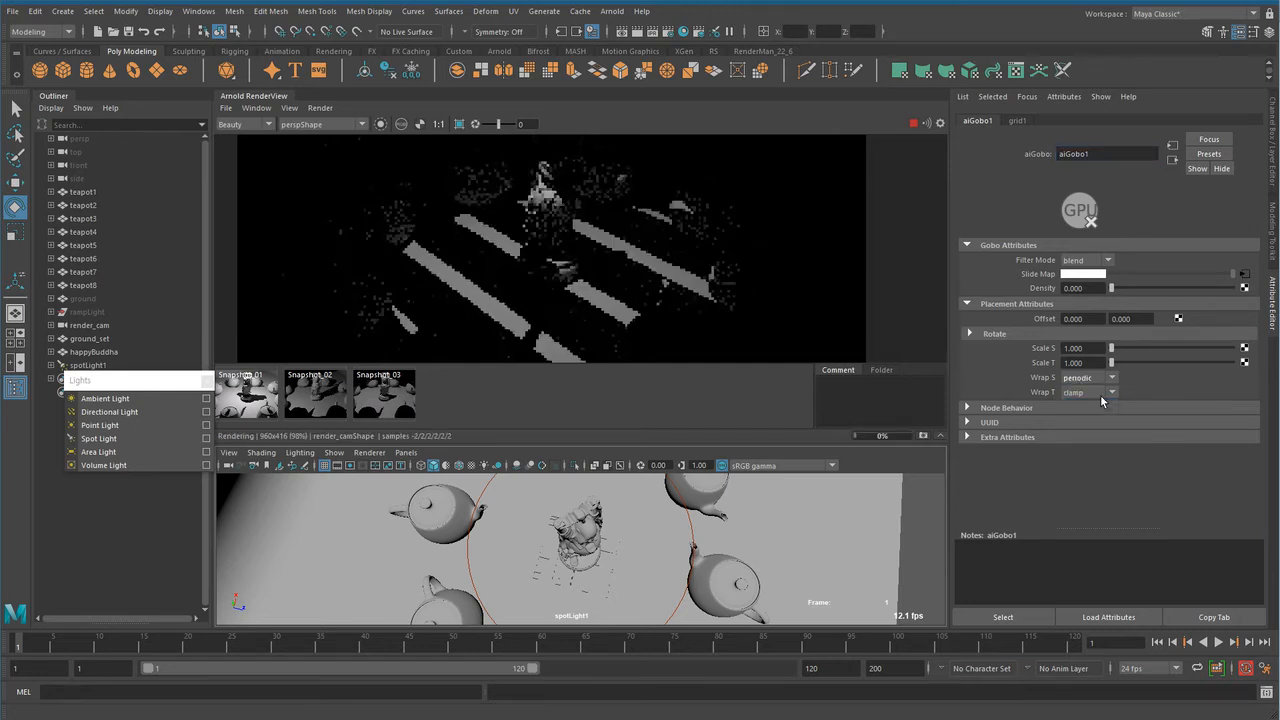
left_click(1114, 393)
left_click(1107, 409)
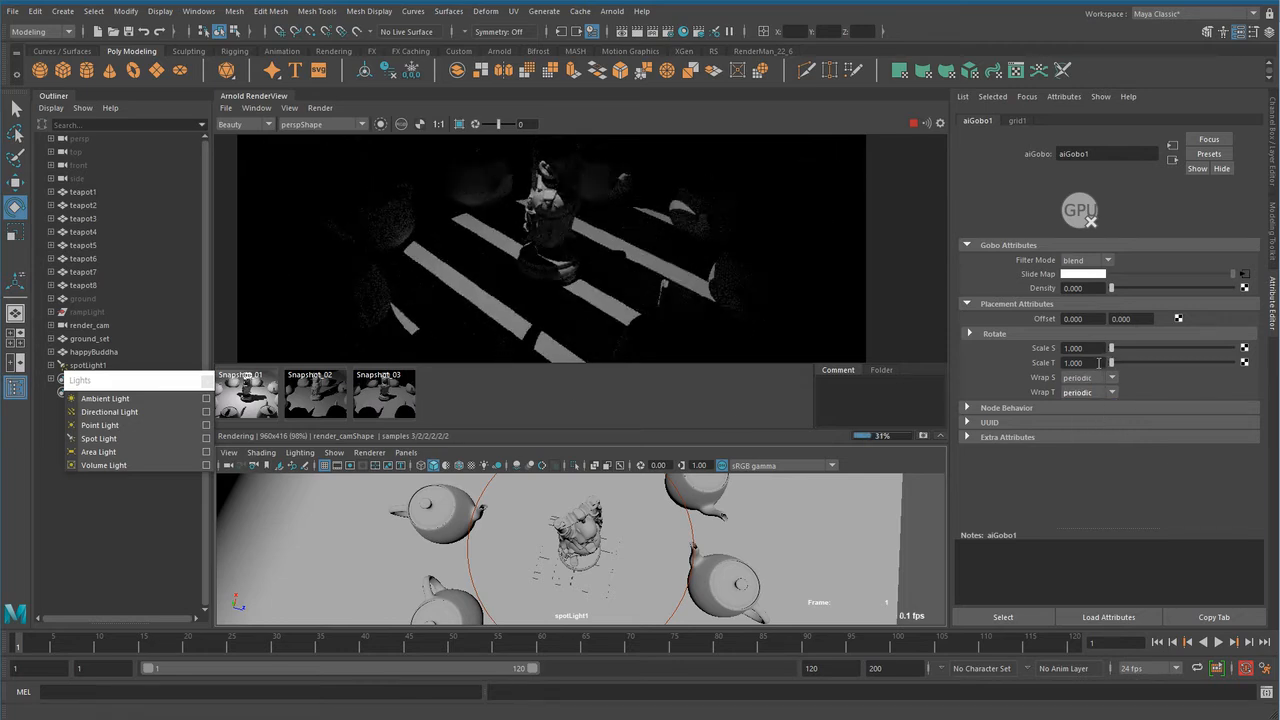
Try Scale T values of 0.5 and 1.5 on the Gobo filter, then set Scale T to 3 and Scale S to 1.
left_click(1098, 363)
type("0.5")
key("Return")
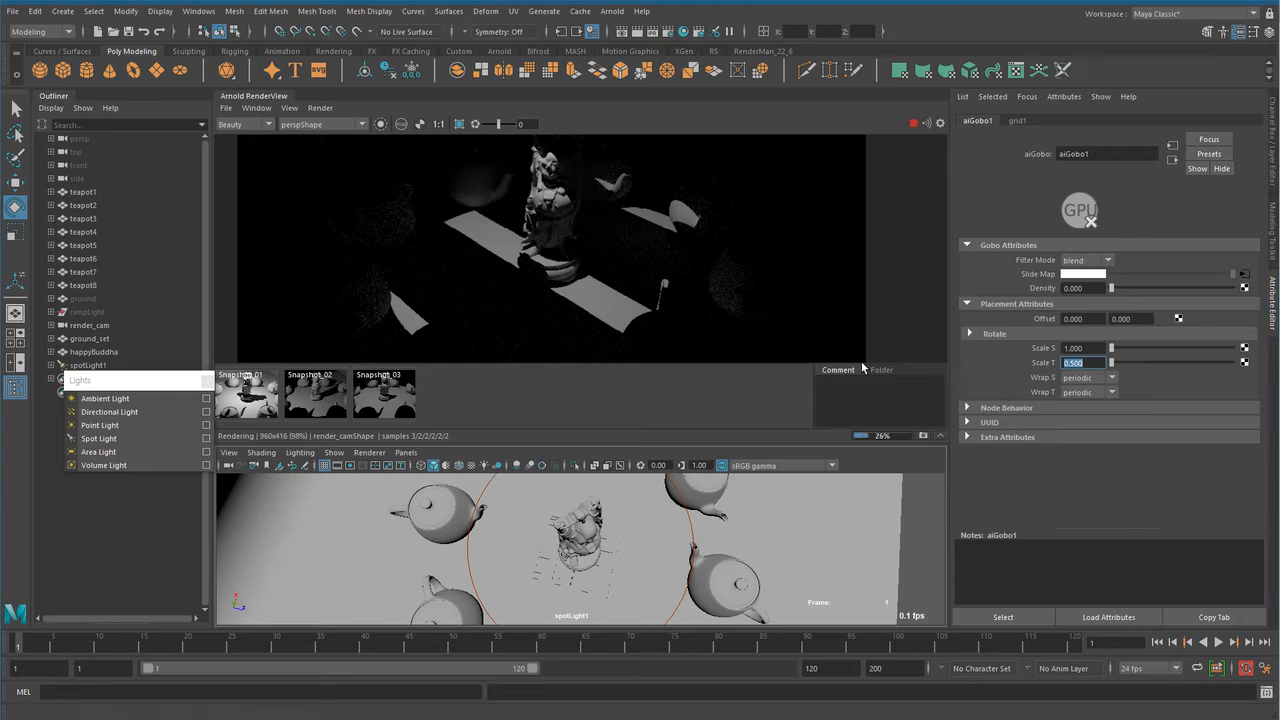
type("1.5")
key("Return")
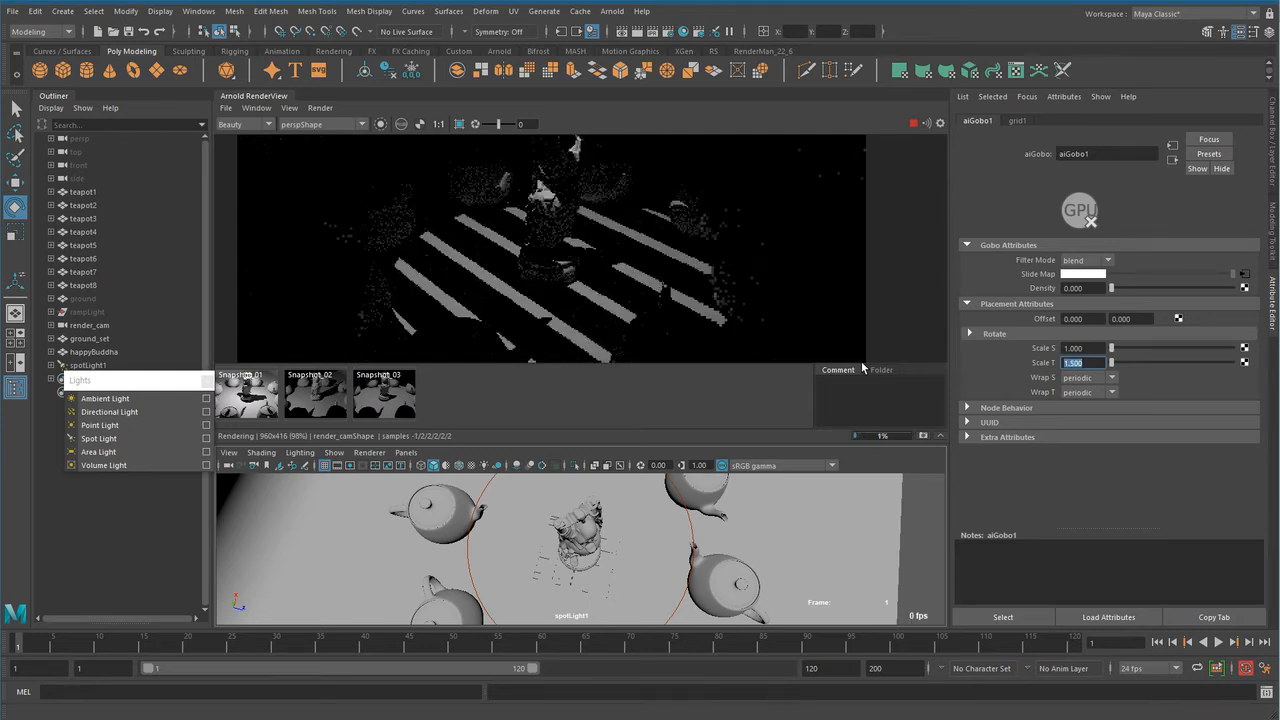
type("3")
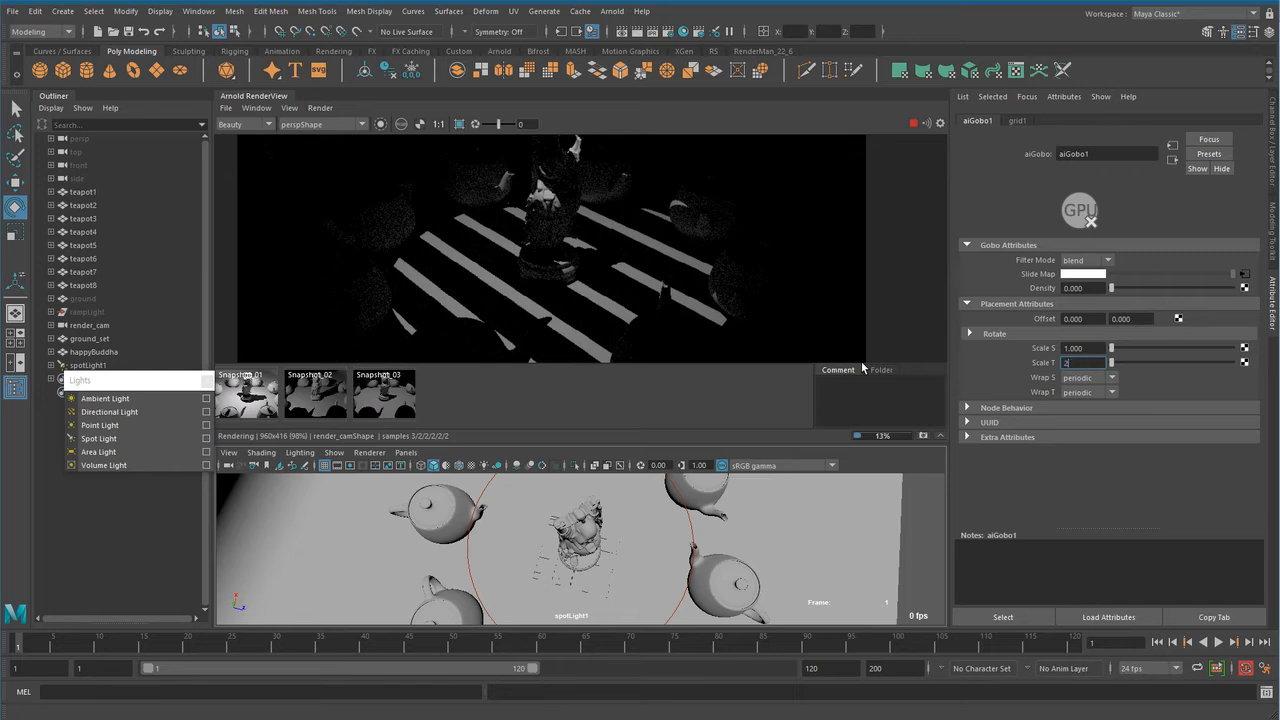
key("Return")
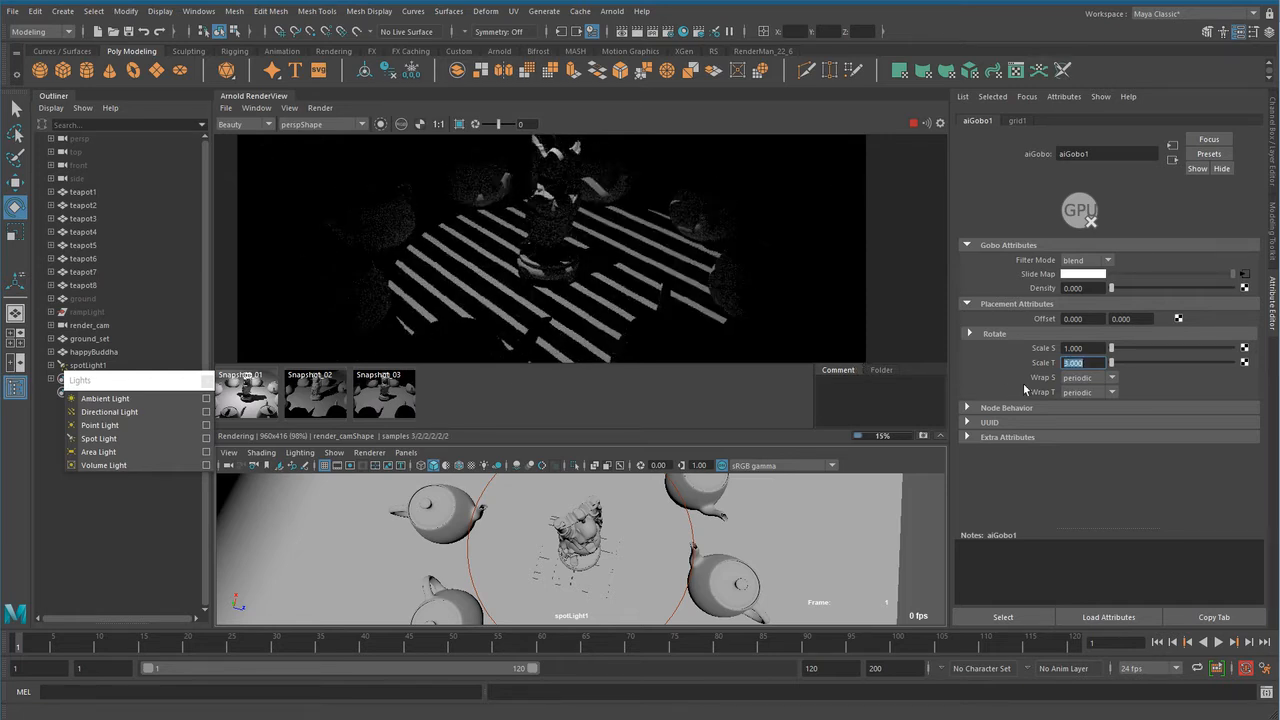
left_click(1080, 348)
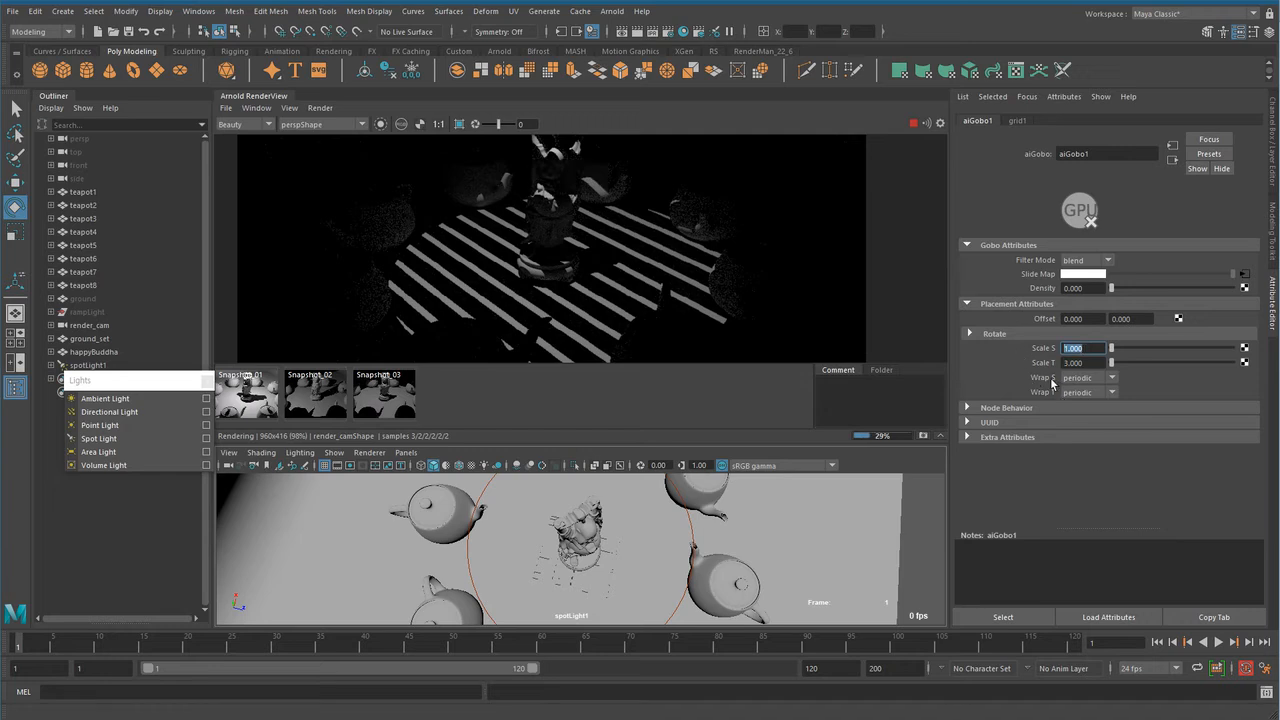
type("1")
key("Return")
Set the grid texture's U Width to 0.2.
left_click(1018, 121)
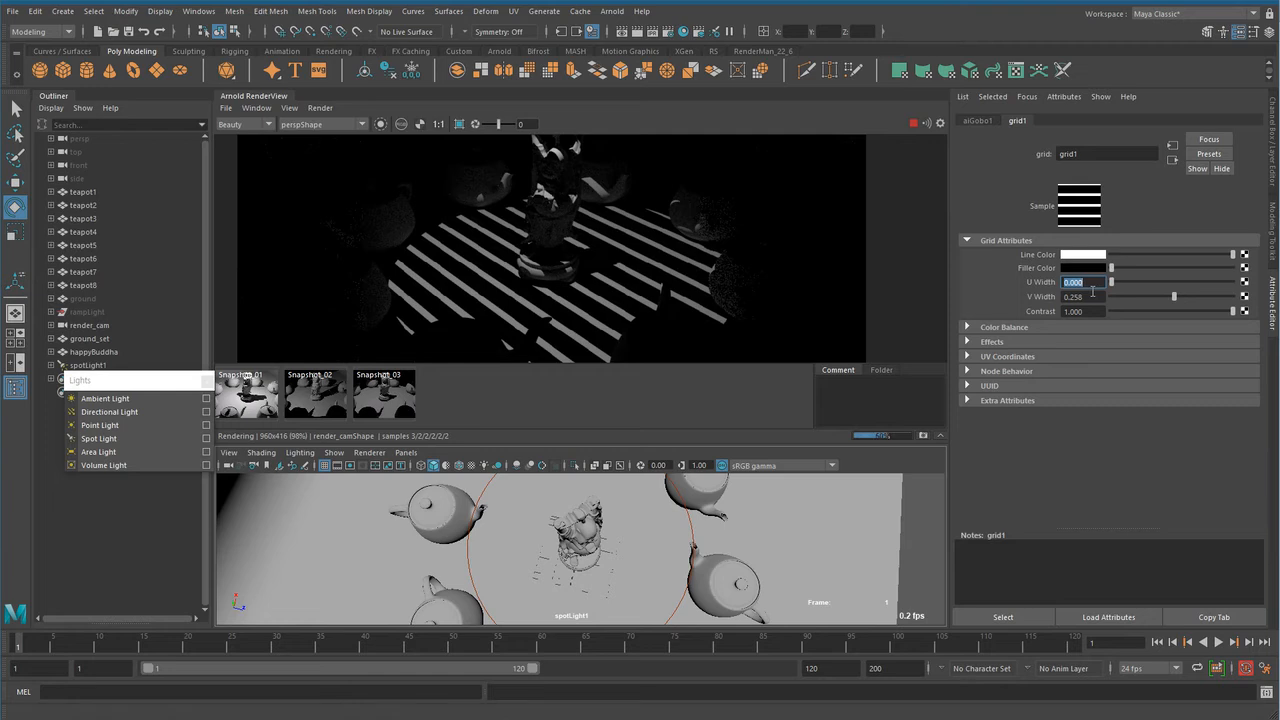
type("0.2")
key("Return")
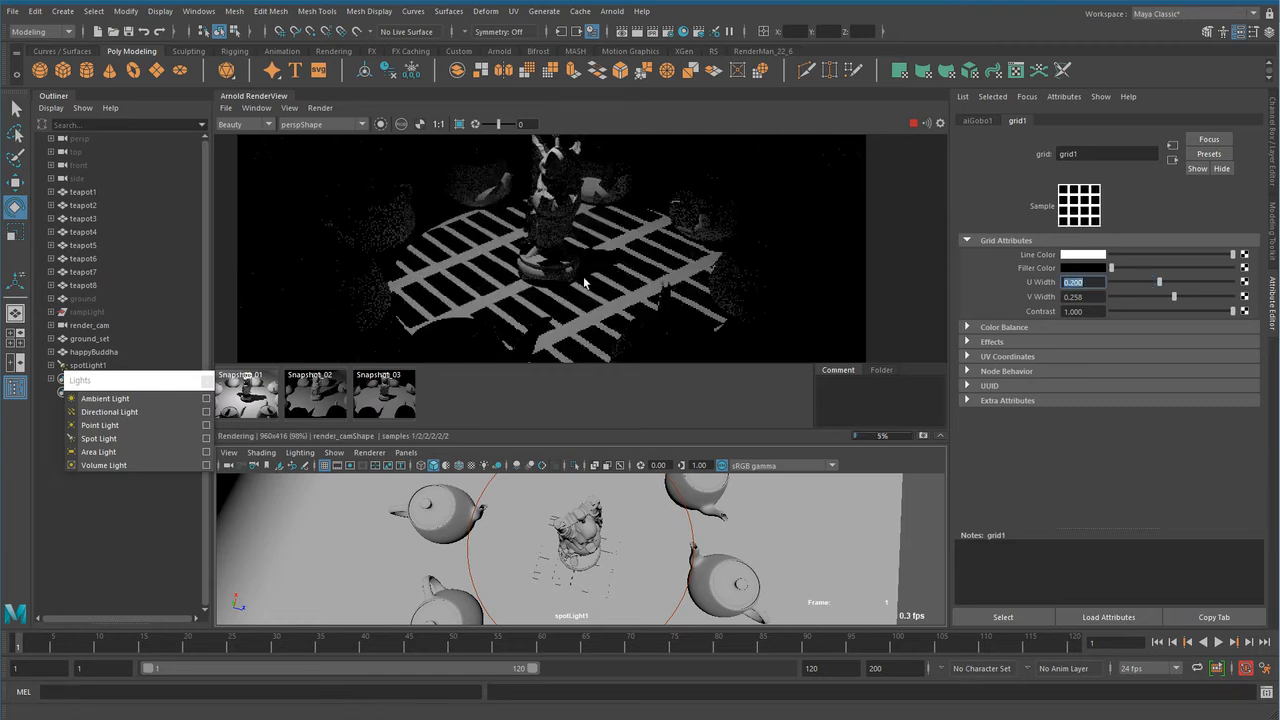
Set the Gobo filter's Scale S to 3.
left_click(980, 121)
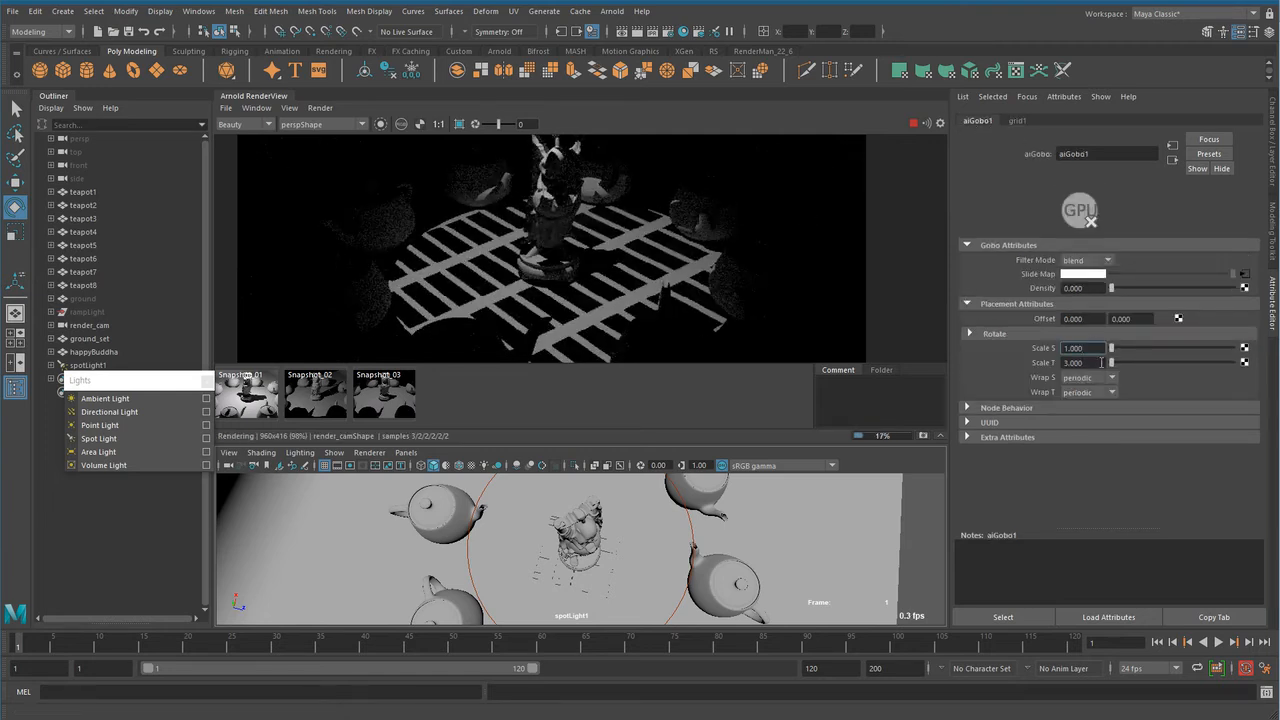
left_click(1075, 348)
type("3")
key("Return")
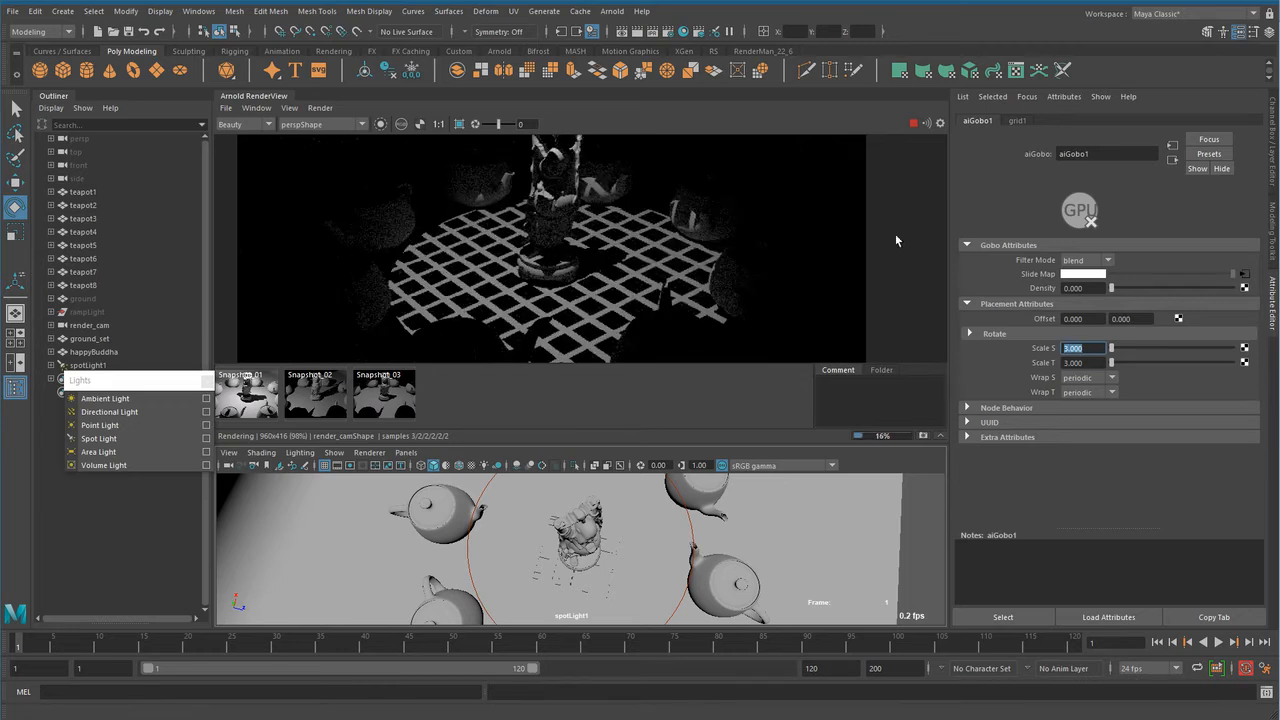
Try a value of 0.5 in both of the Gobo filter's offset fields, and reset both to 0.
left_click(1091, 319)
type("0.5")
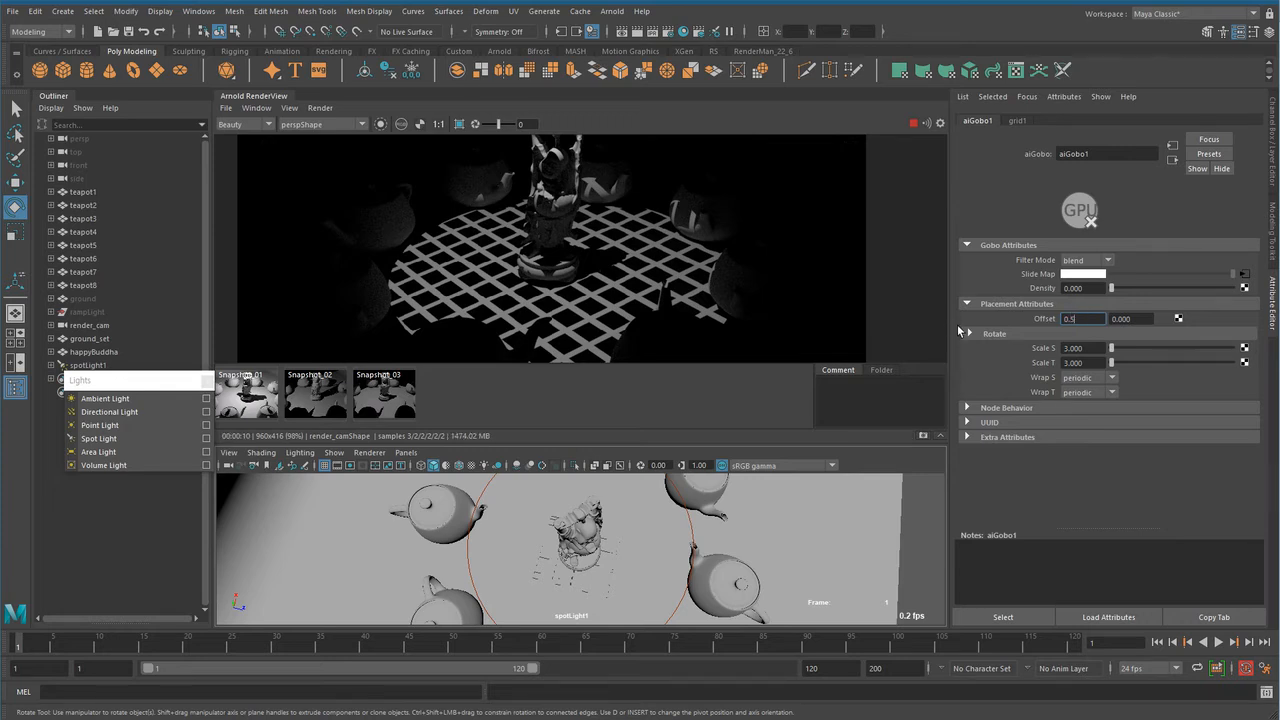
key("Return")
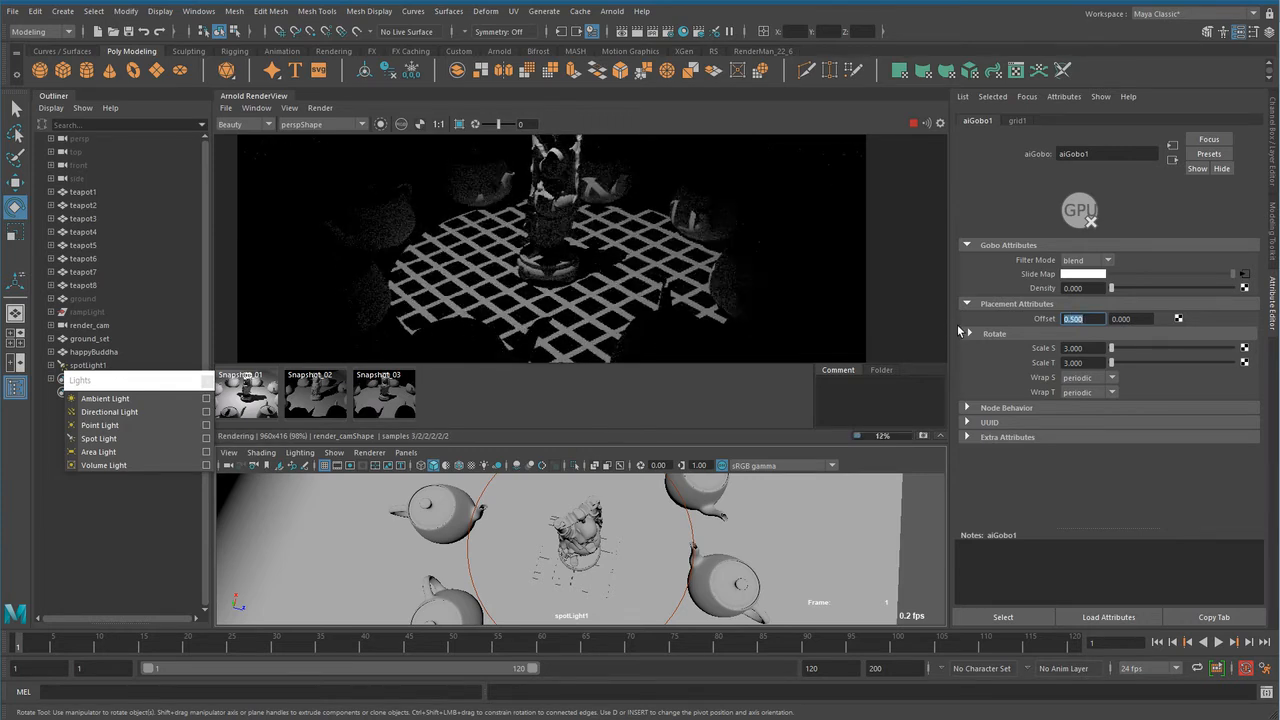
left_click(1133, 319)
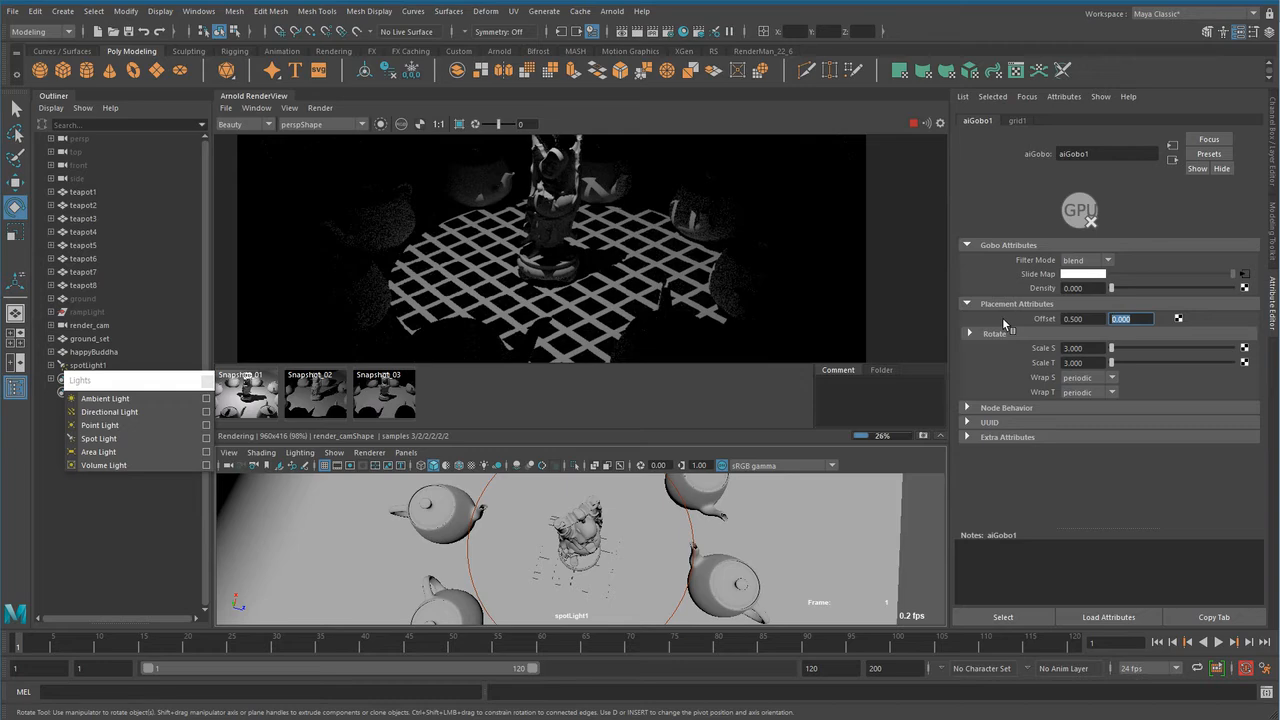
type("0.5")
key("Return")
type("0")
key("Return")
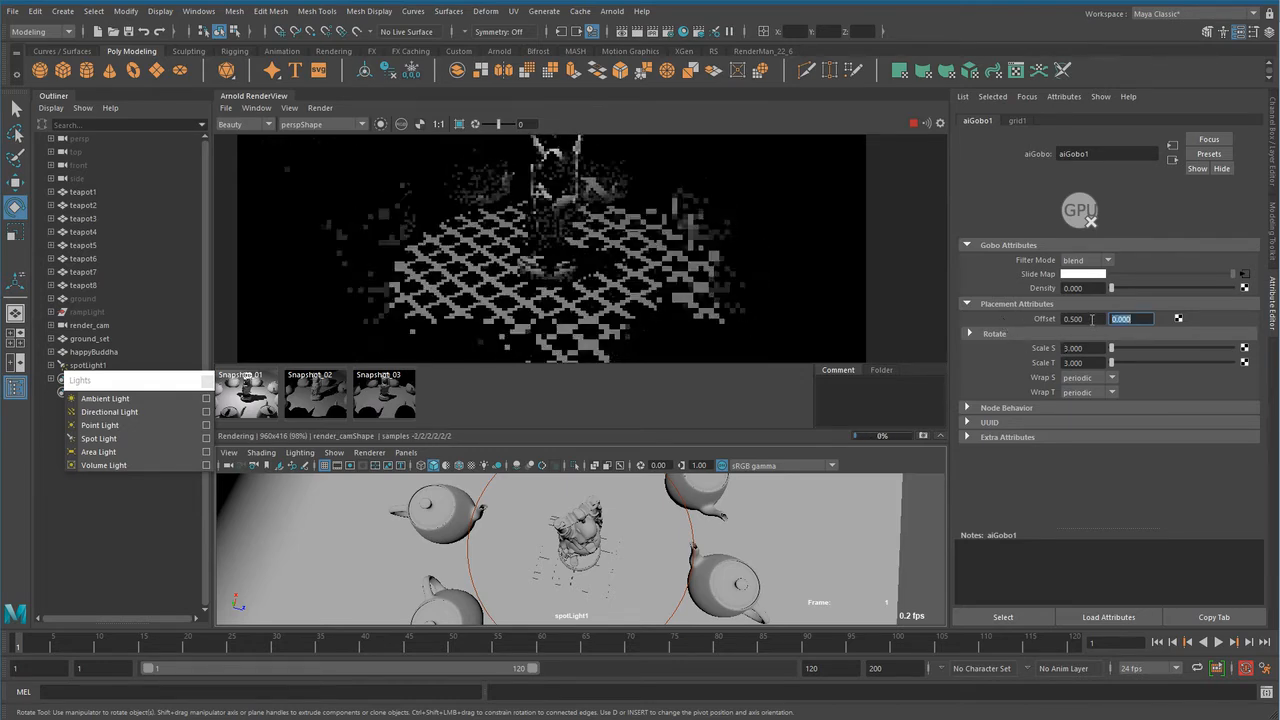
left_click(1092, 319)
type("0")
key("Return")
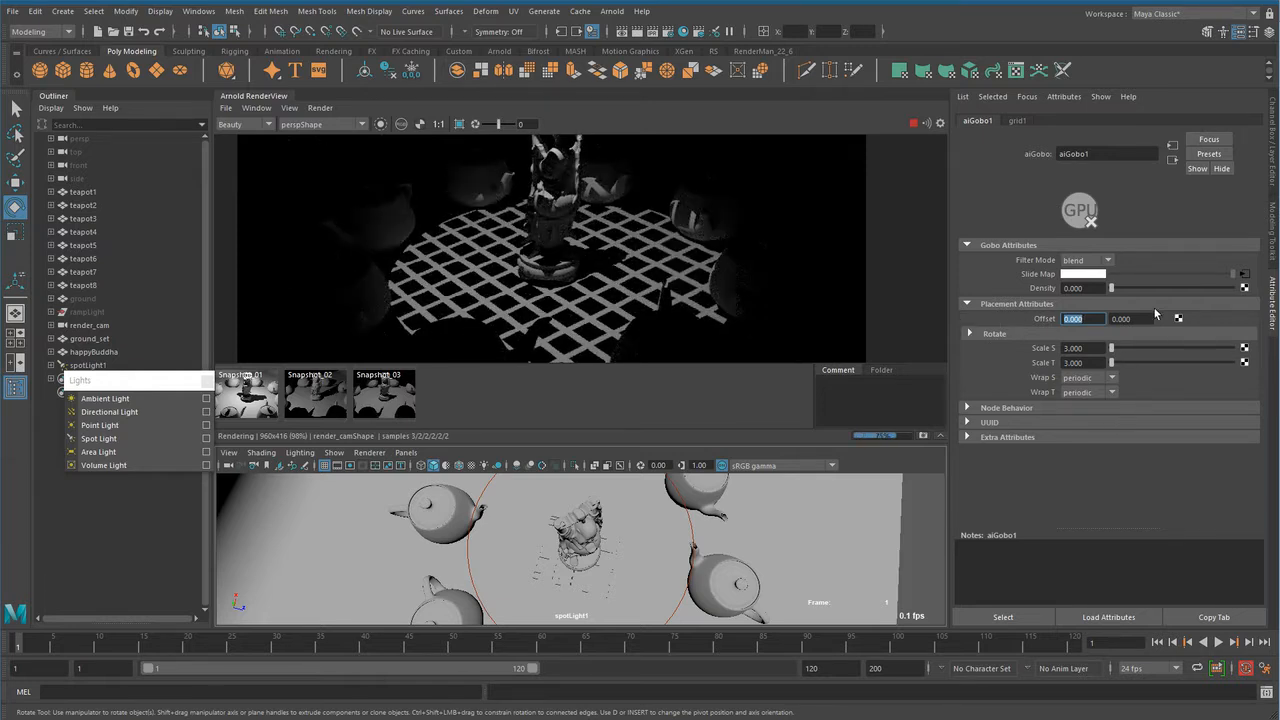
Break the grid texture's connection to the Gobo filter's Slide Map and connect a new File texture in its place.
right_click(1045, 279)
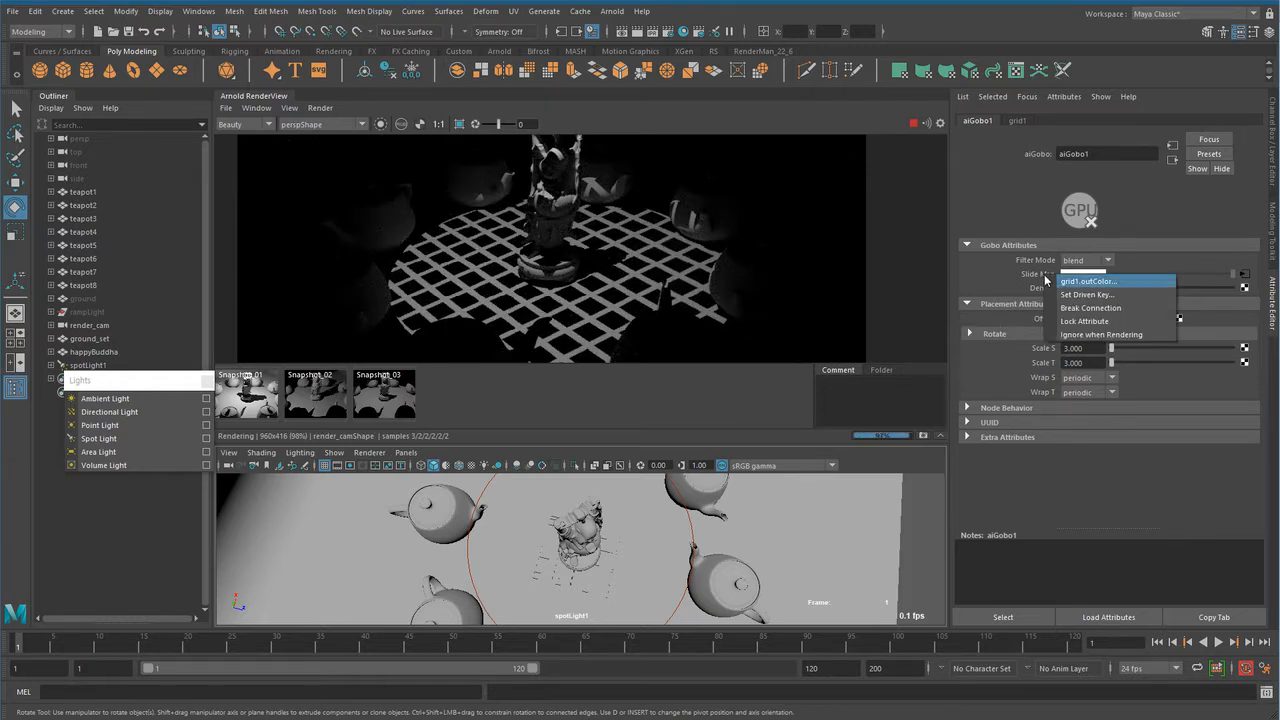
left_click(1099, 308)
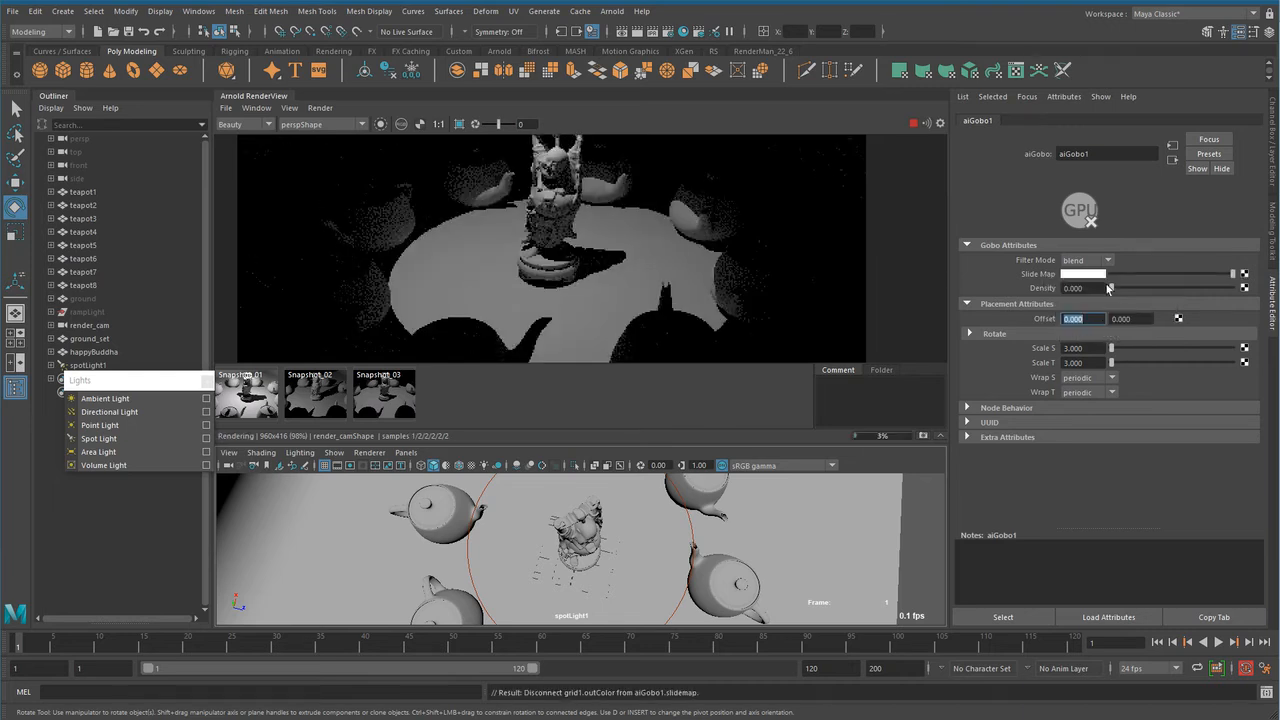
left_click(1243, 275)
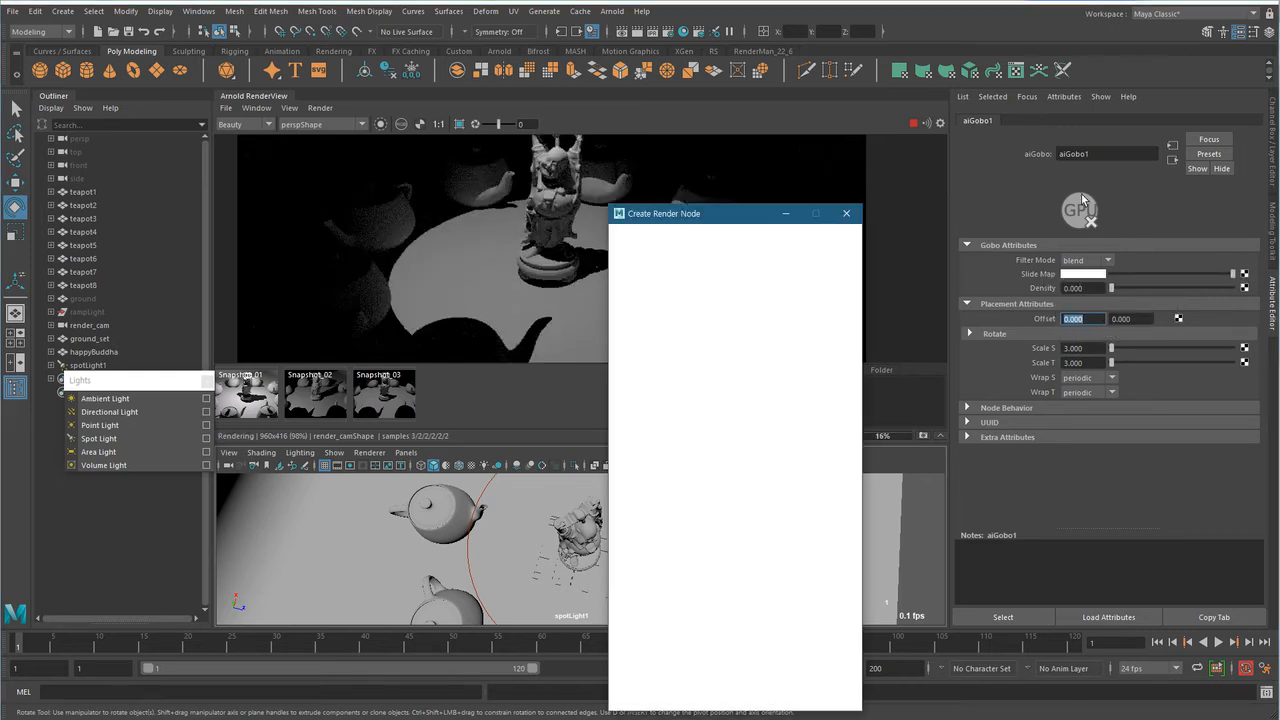
left_click_drag(739, 214, 713, 173)
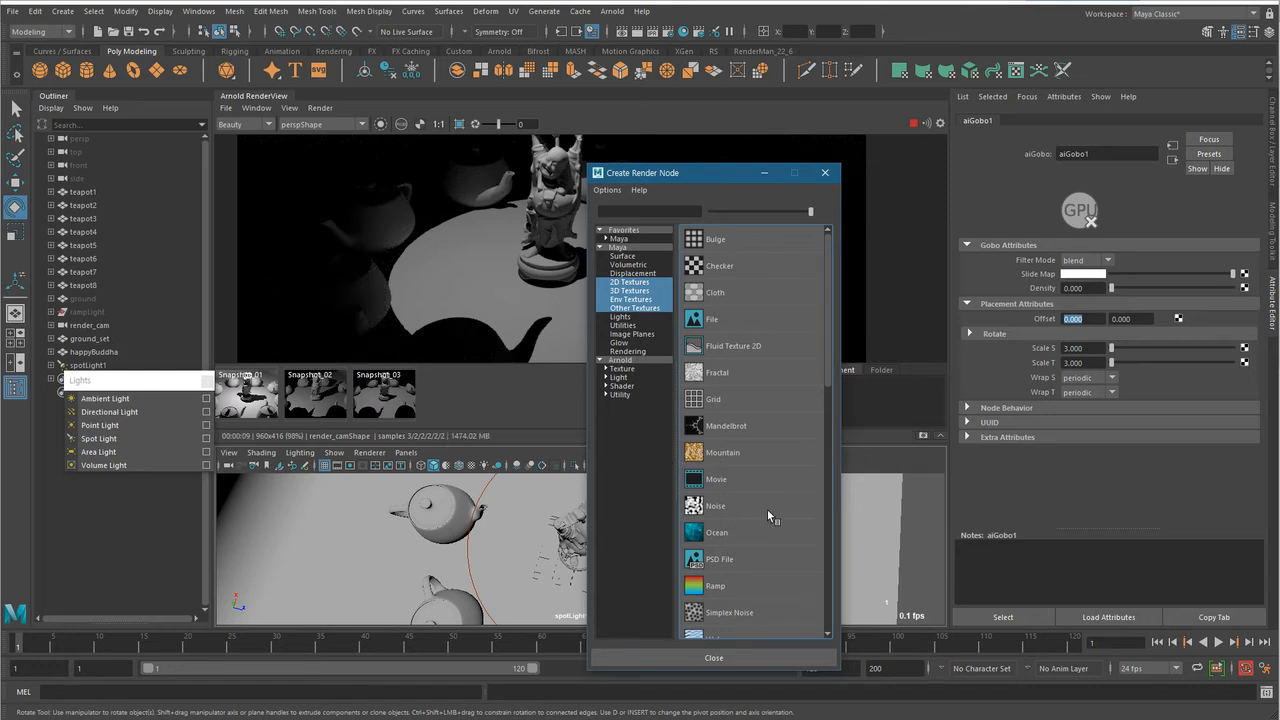
left_click(732, 318)
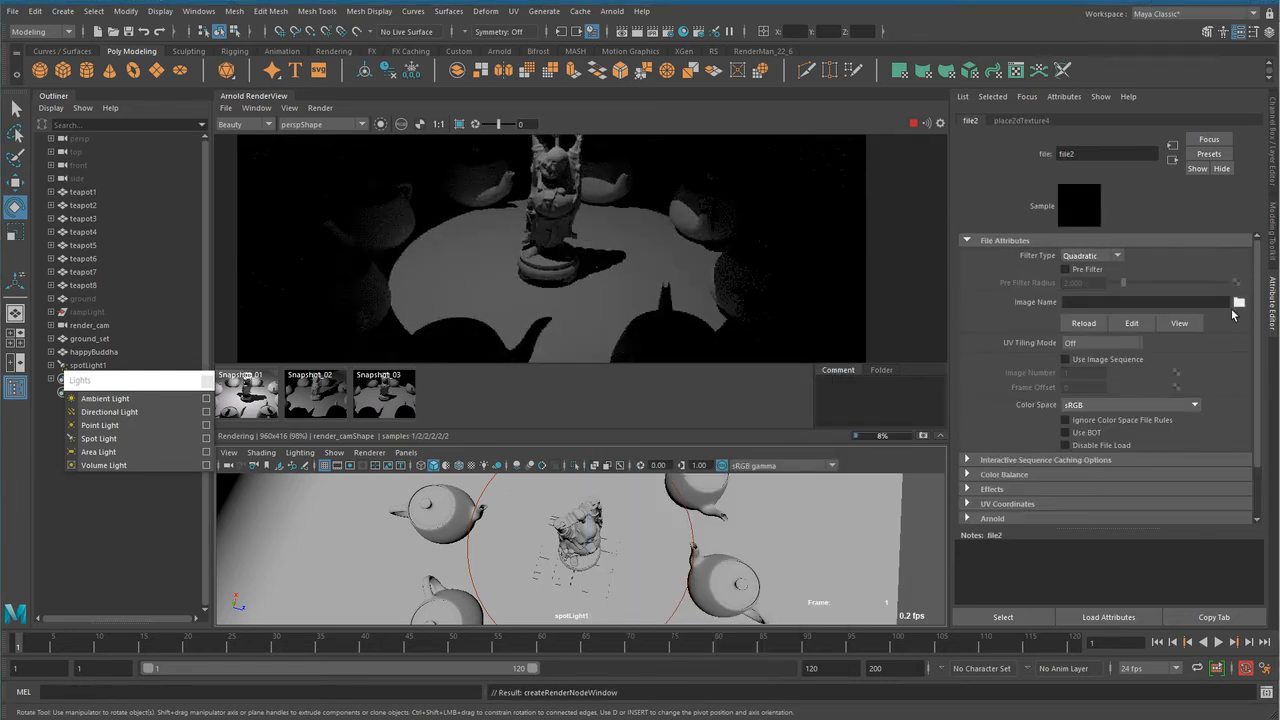
Load caustic_anim_001.bmp from the caustic_anim folder as the file texture's image.
left_click(1238, 301)
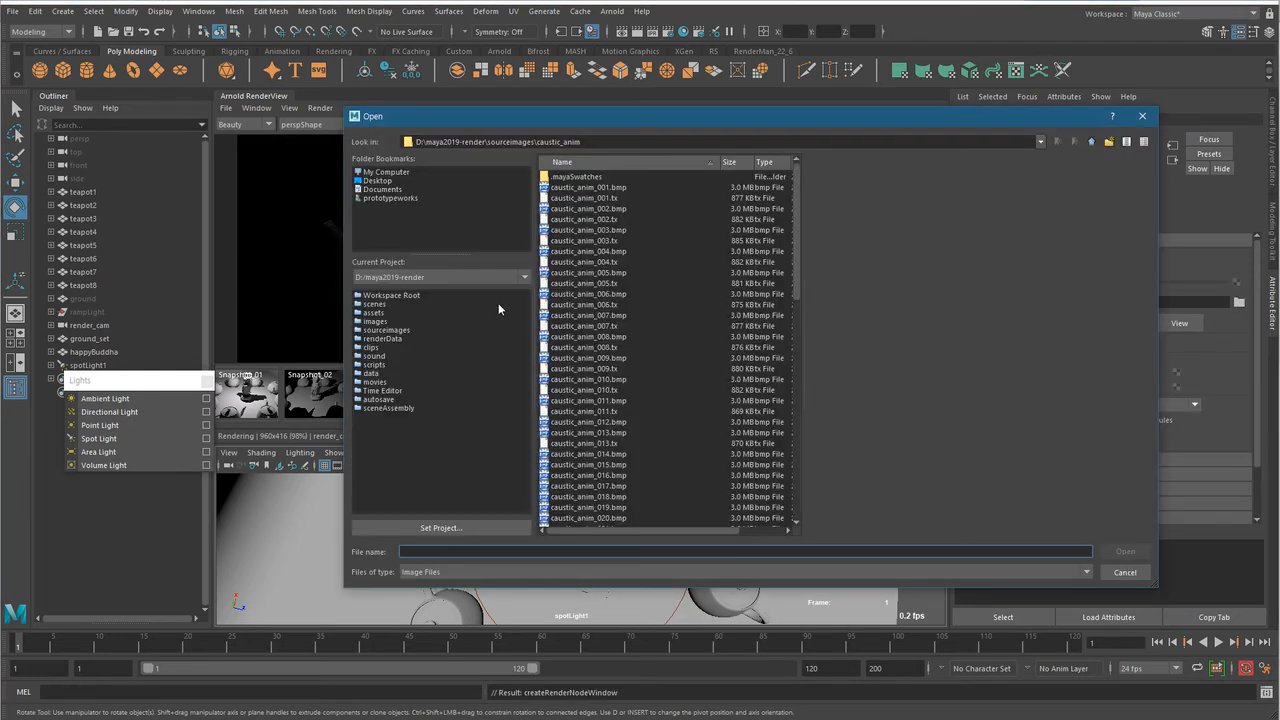
left_click(600, 187)
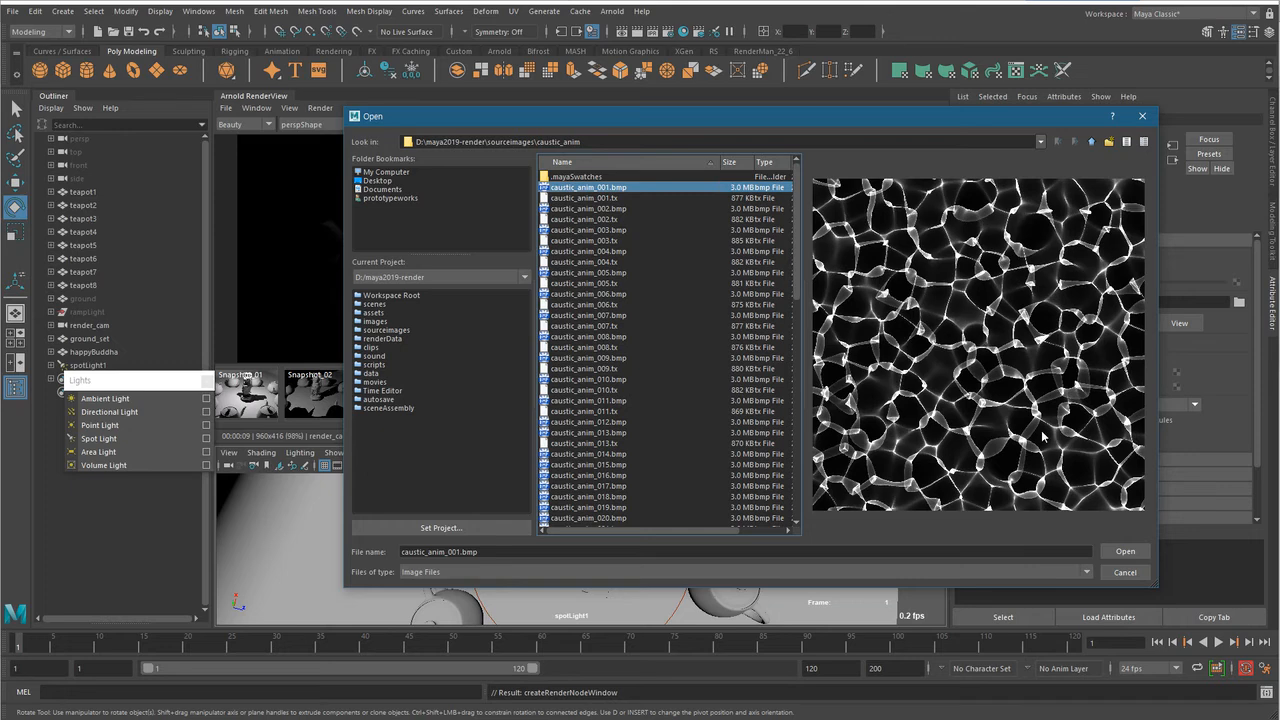
left_click(1133, 553)
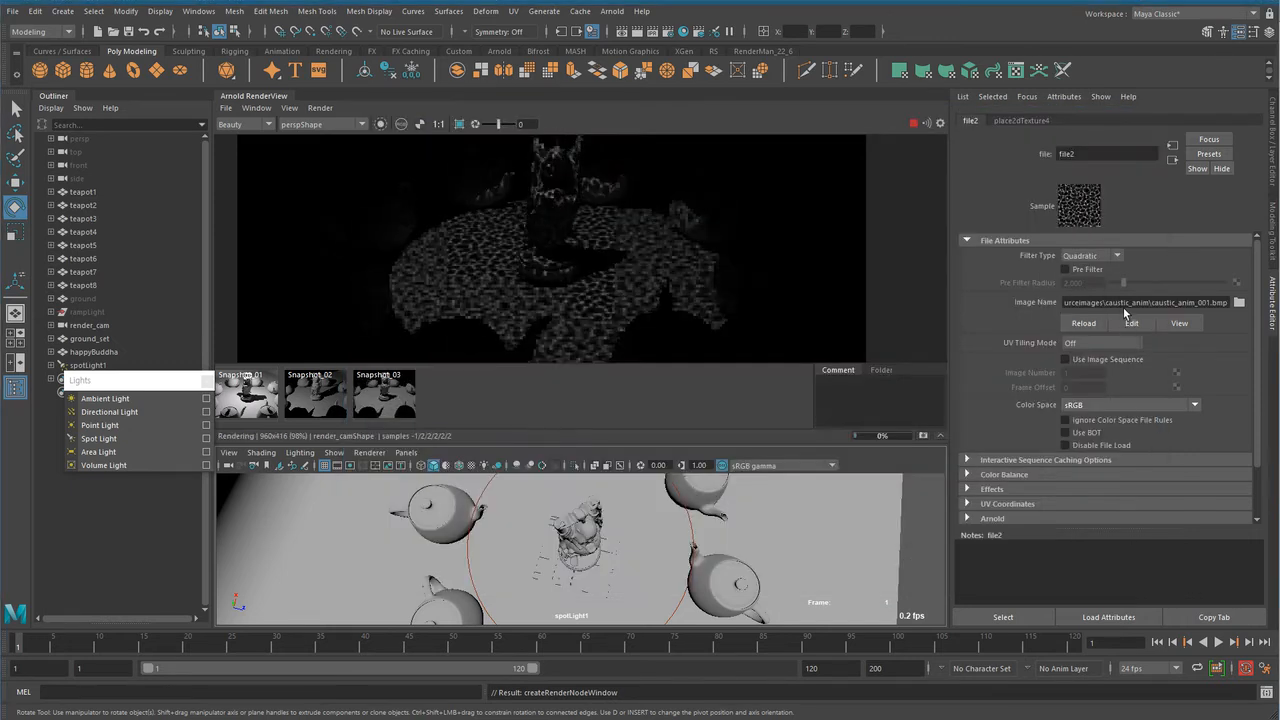
scroll(548, 323, "up", 2)
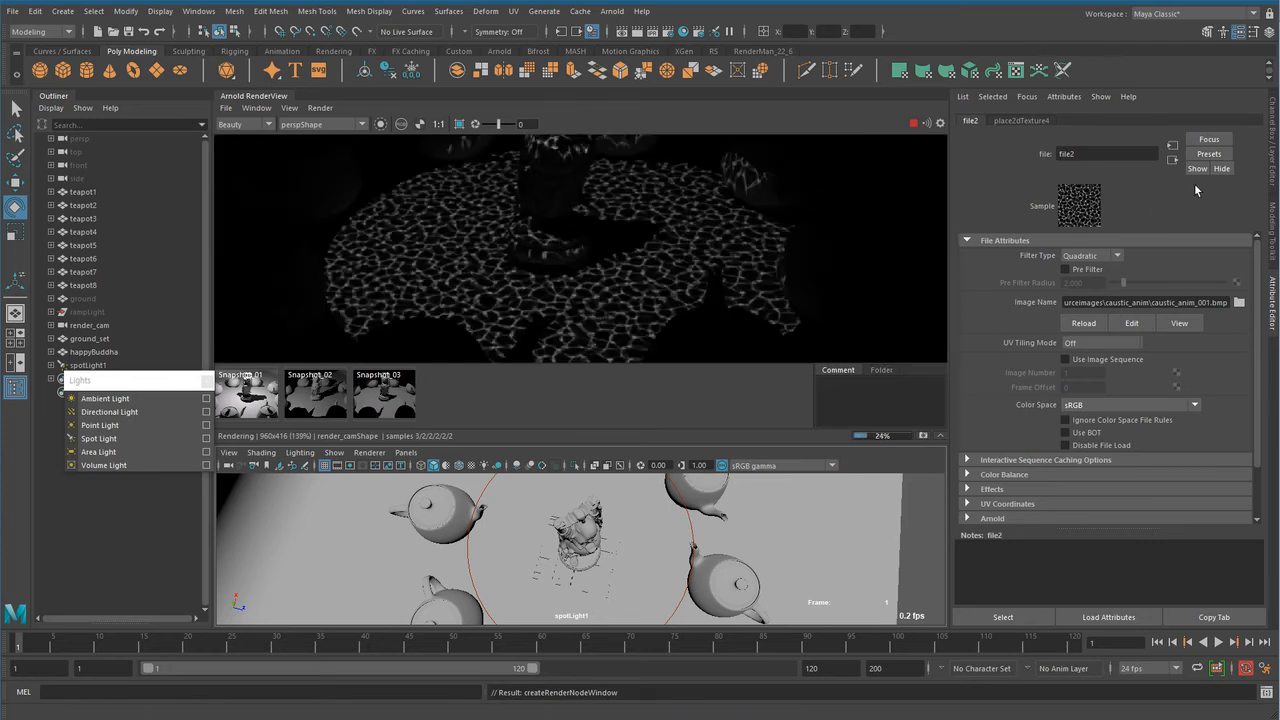
Return to the Gobo filter and try clamp for both Wrap S and Wrap T.
left_click(1173, 161)
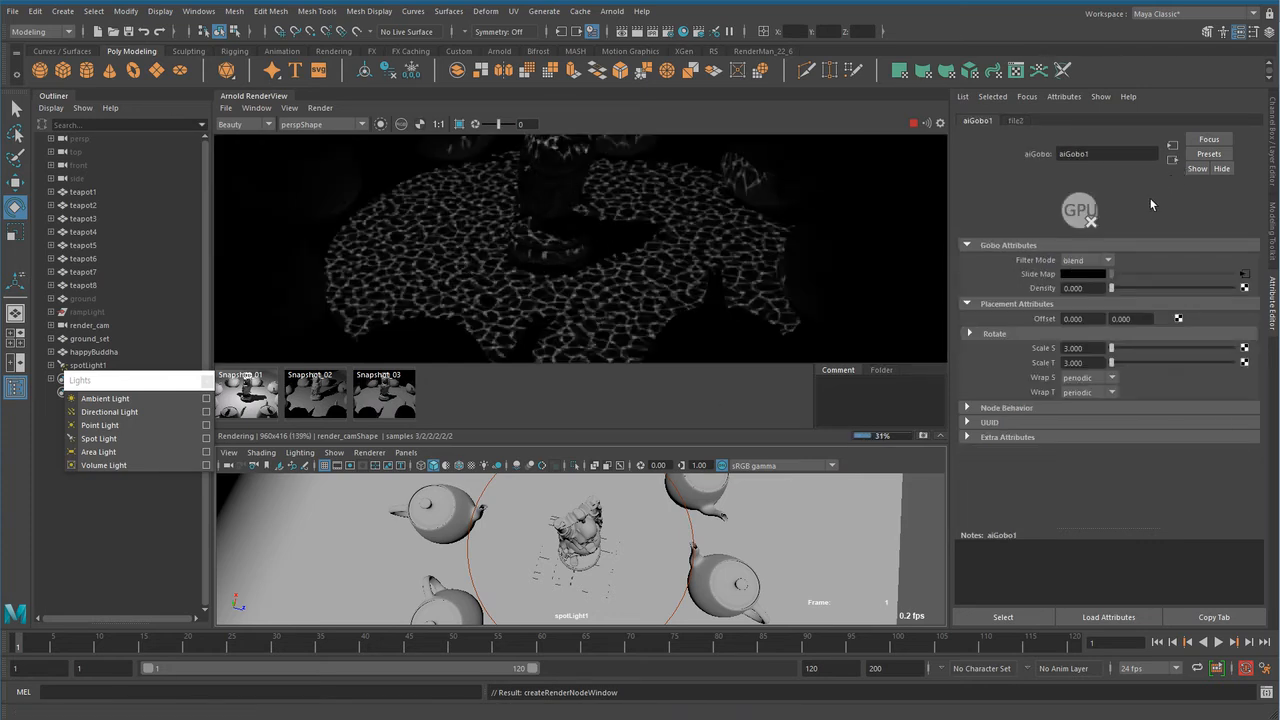
left_click(1087, 347)
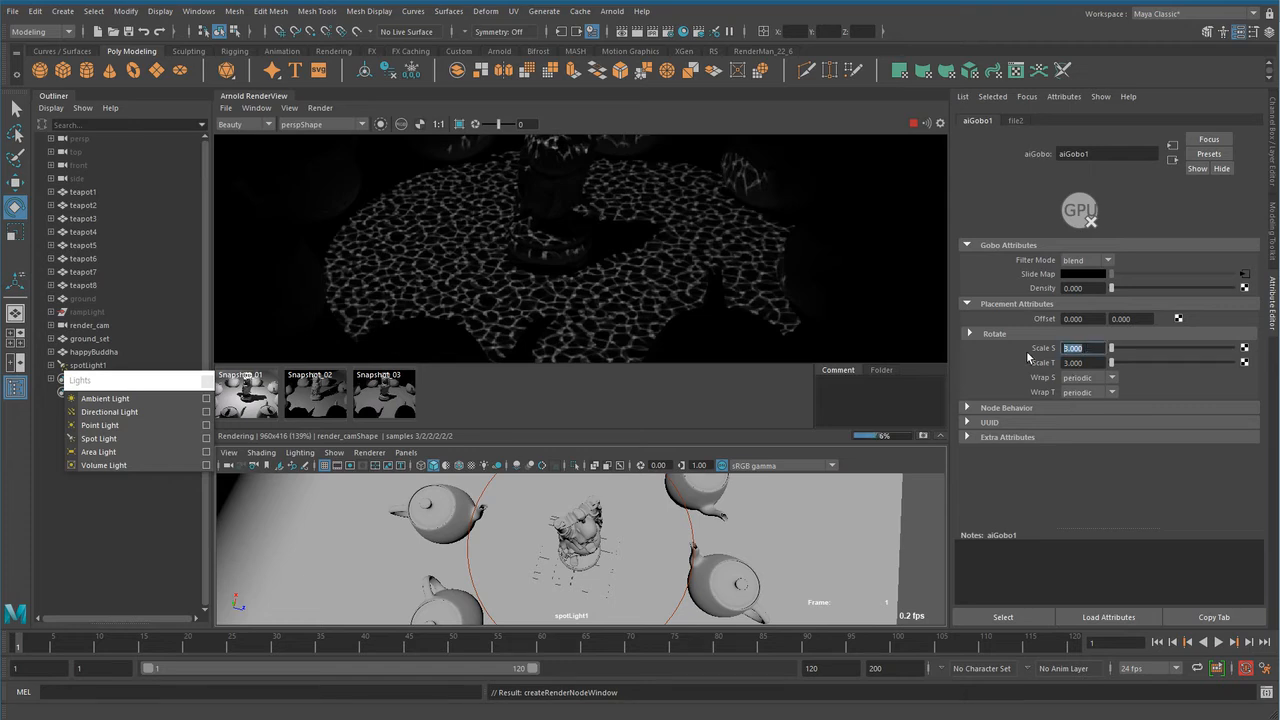
left_click(1103, 380)
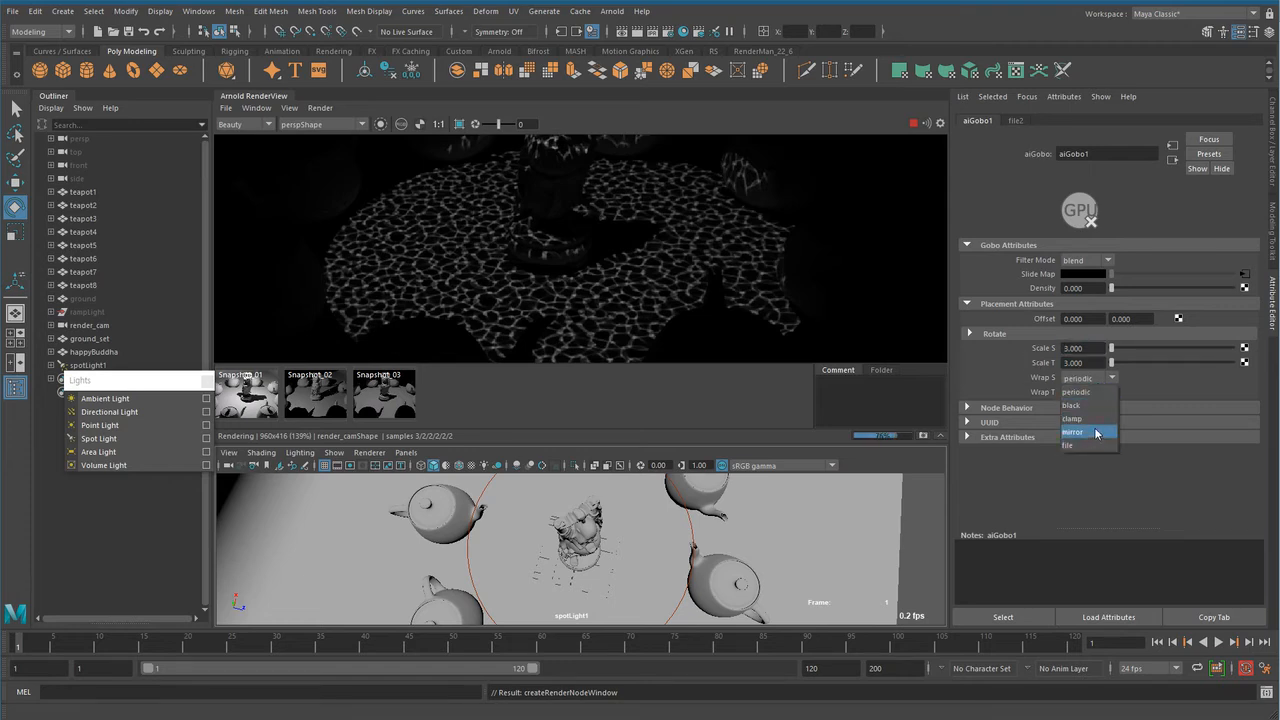
left_click(1098, 426)
left_click(1103, 392)
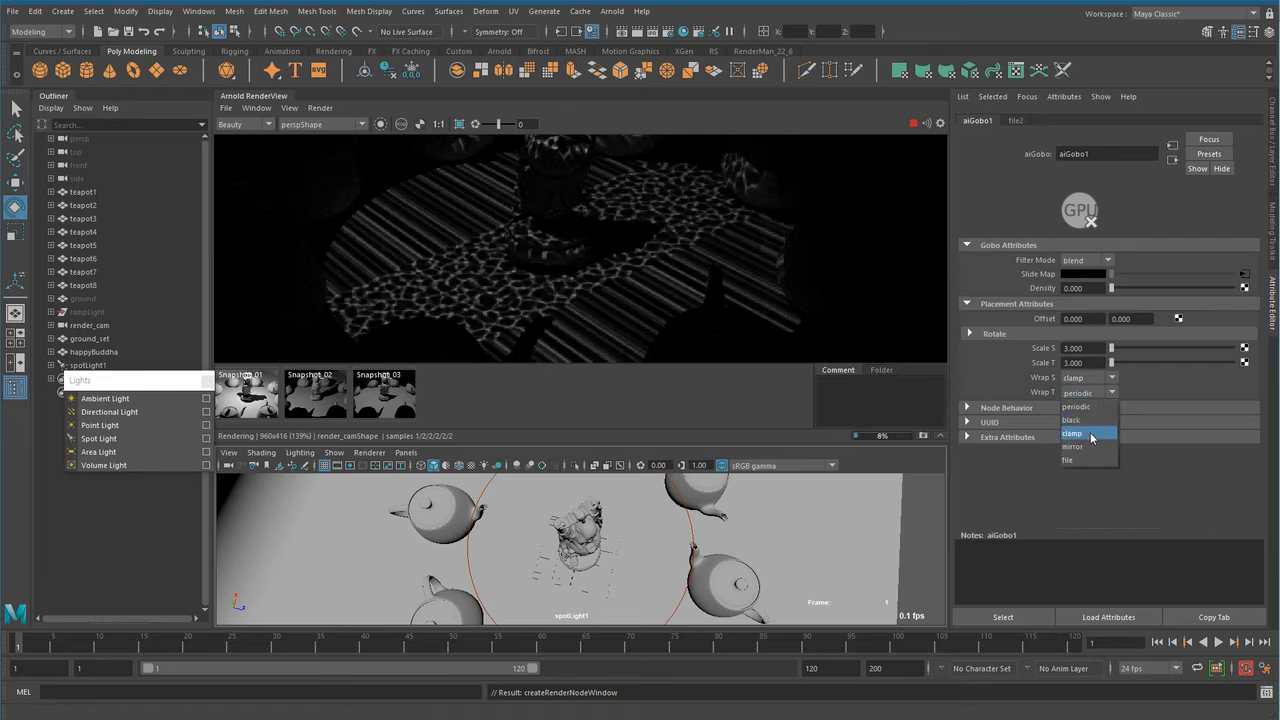
left_click(1068, 348)
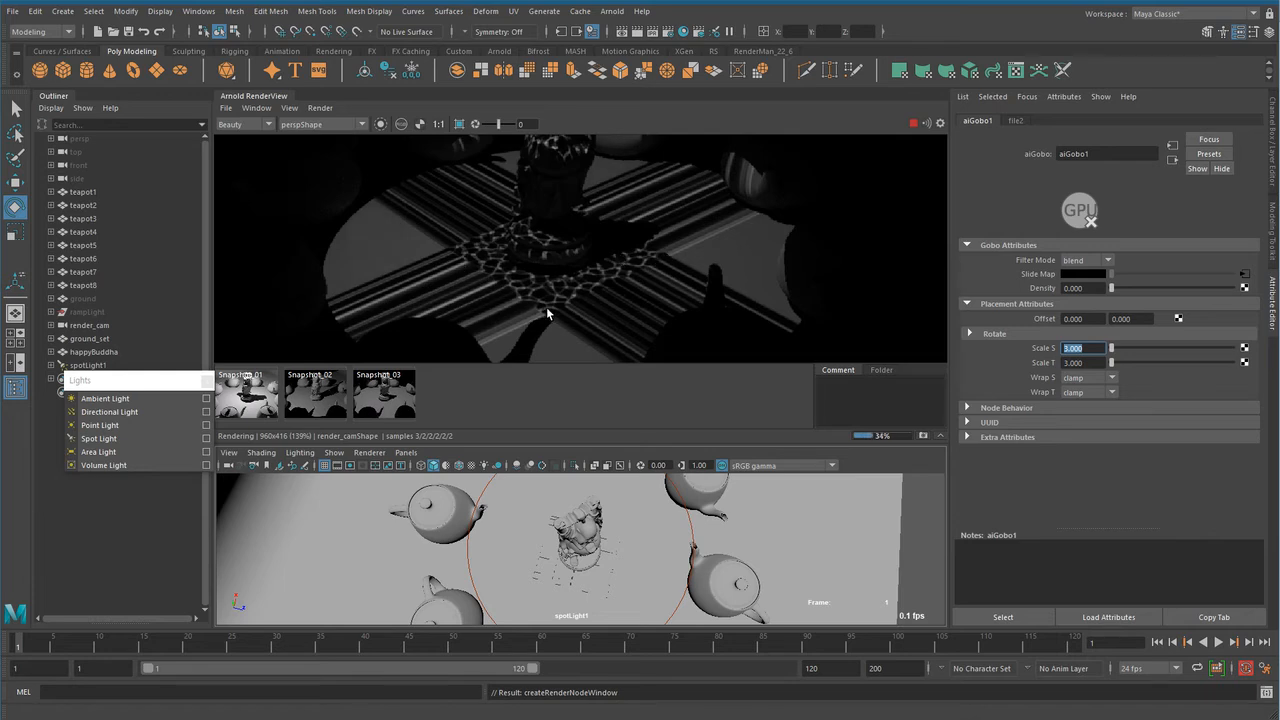
scroll(576, 322, "up", 3)
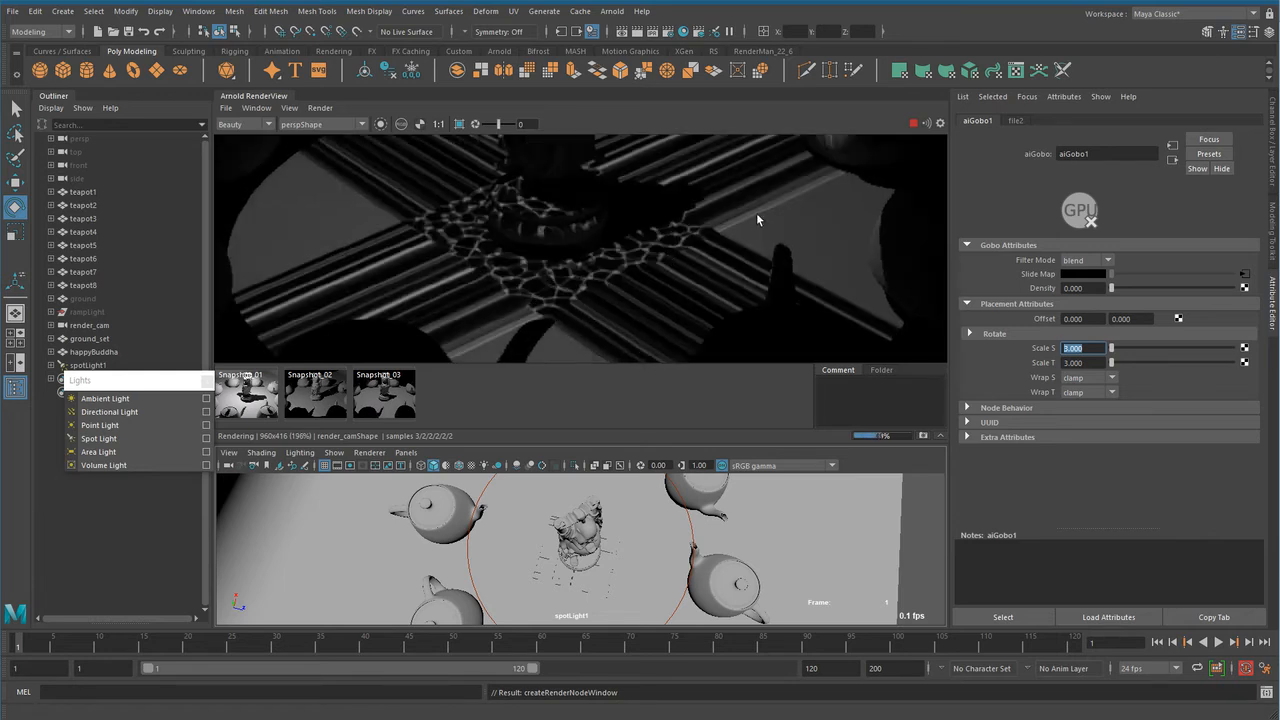
Try mirror for the Gobo filter's Wrap S and Wrap T.
left_click(1112, 379)
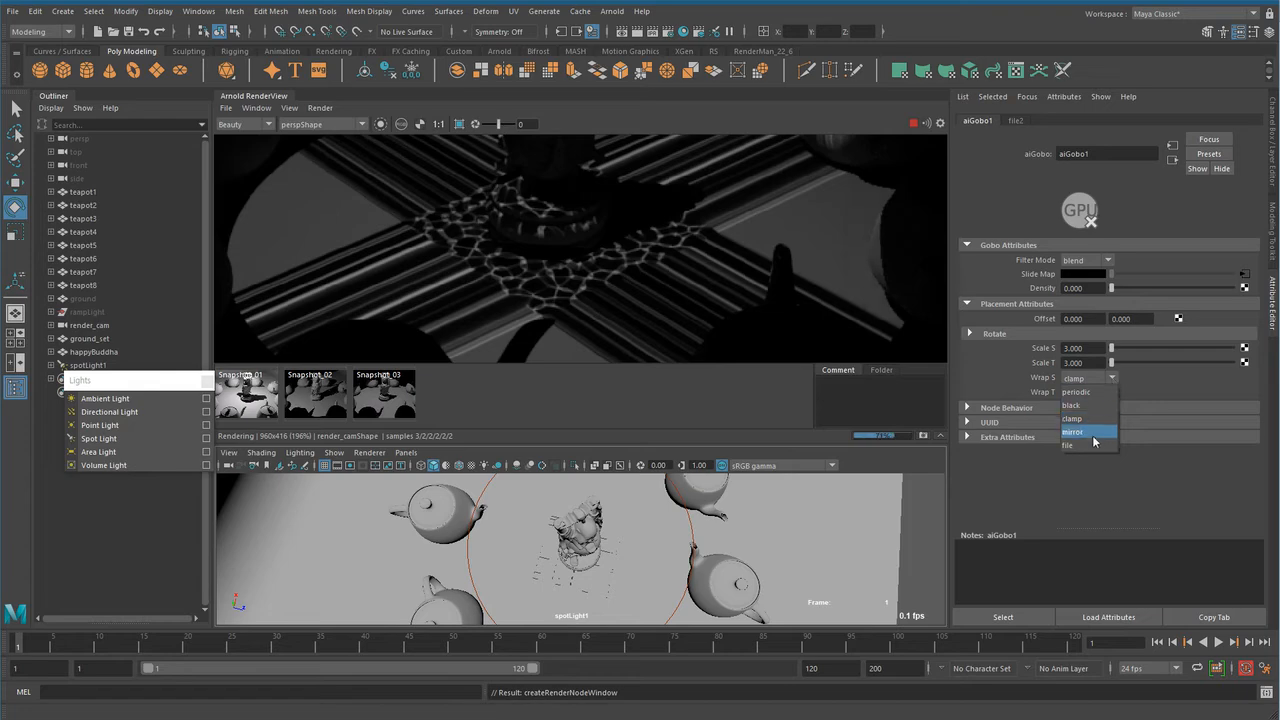
left_click(1095, 431)
scroll(690, 332, "down", 3)
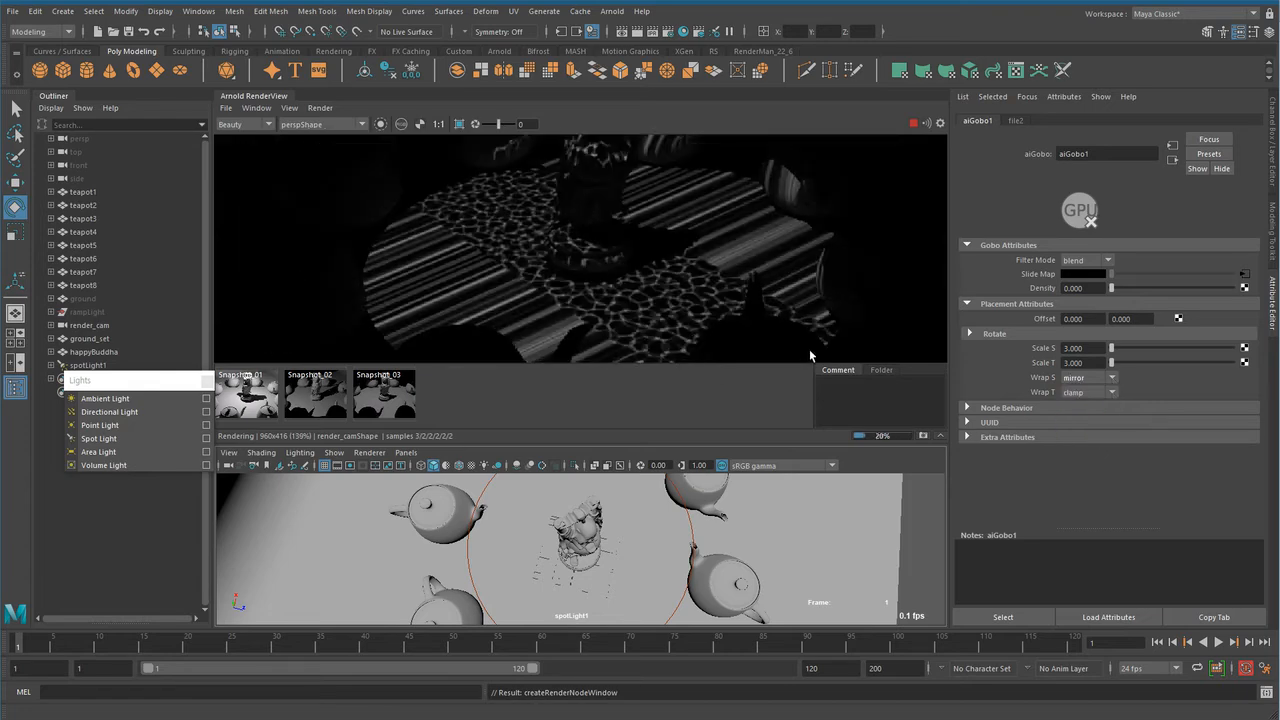
left_click(1100, 392)
left_click(1088, 446)
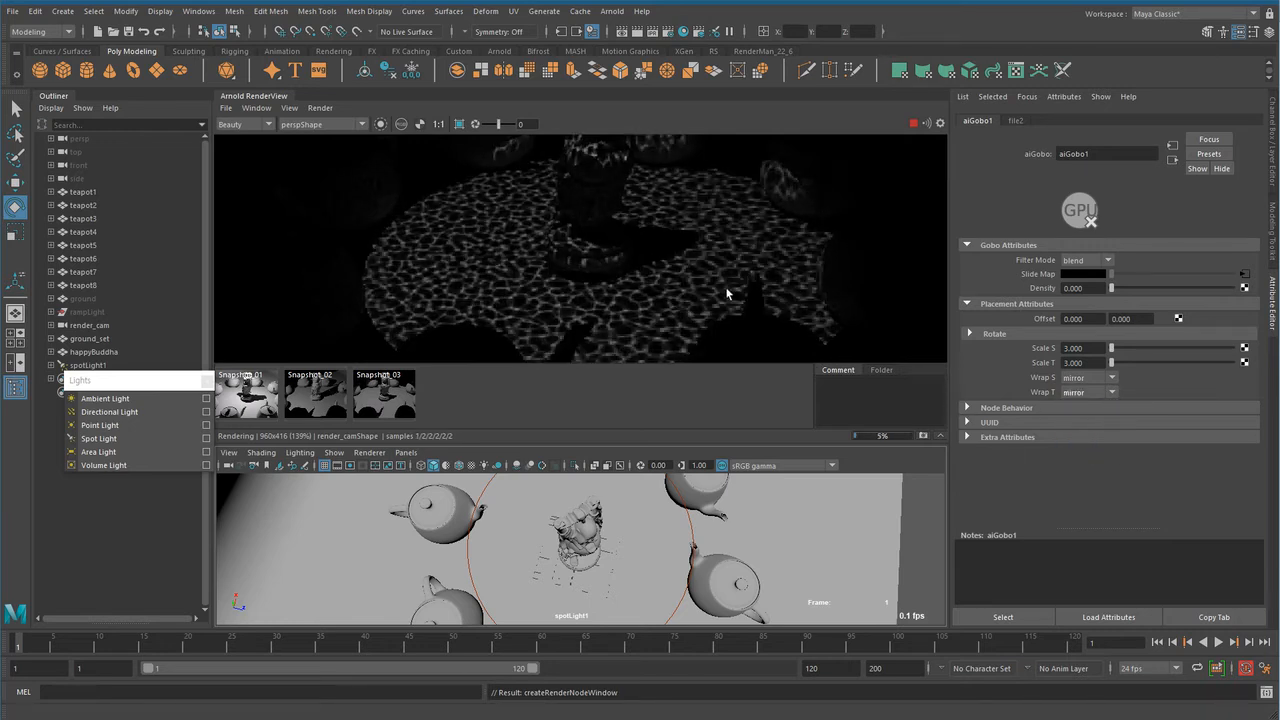
Try black for the Gobo filter's Wrap T and Wrap S.
left_click(1105, 393)
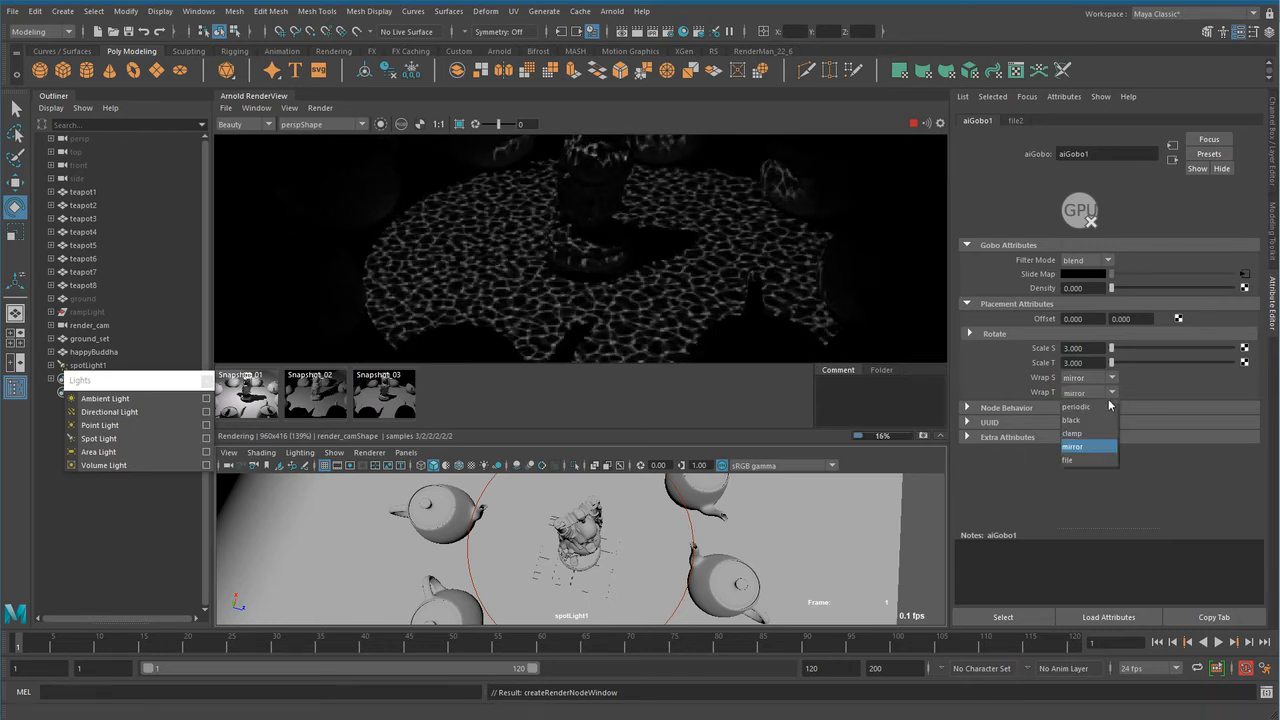
left_click(1105, 418)
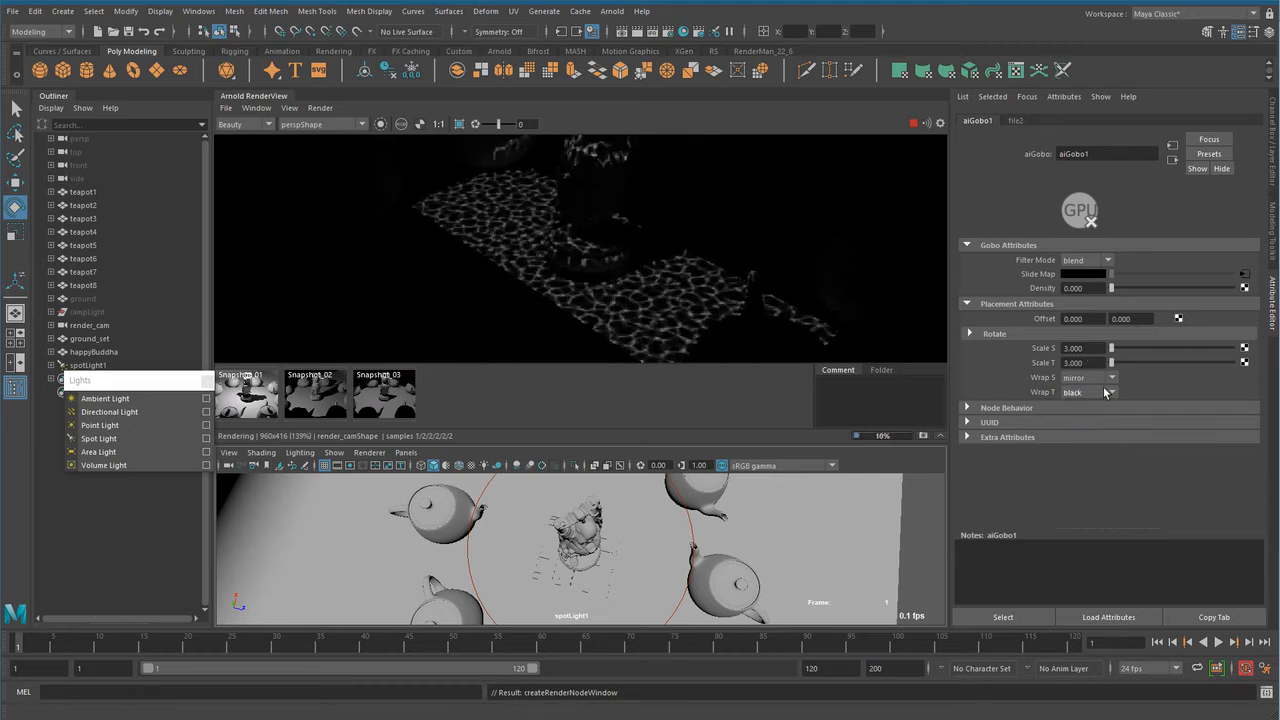
left_click(1110, 378)
left_click(1078, 405)
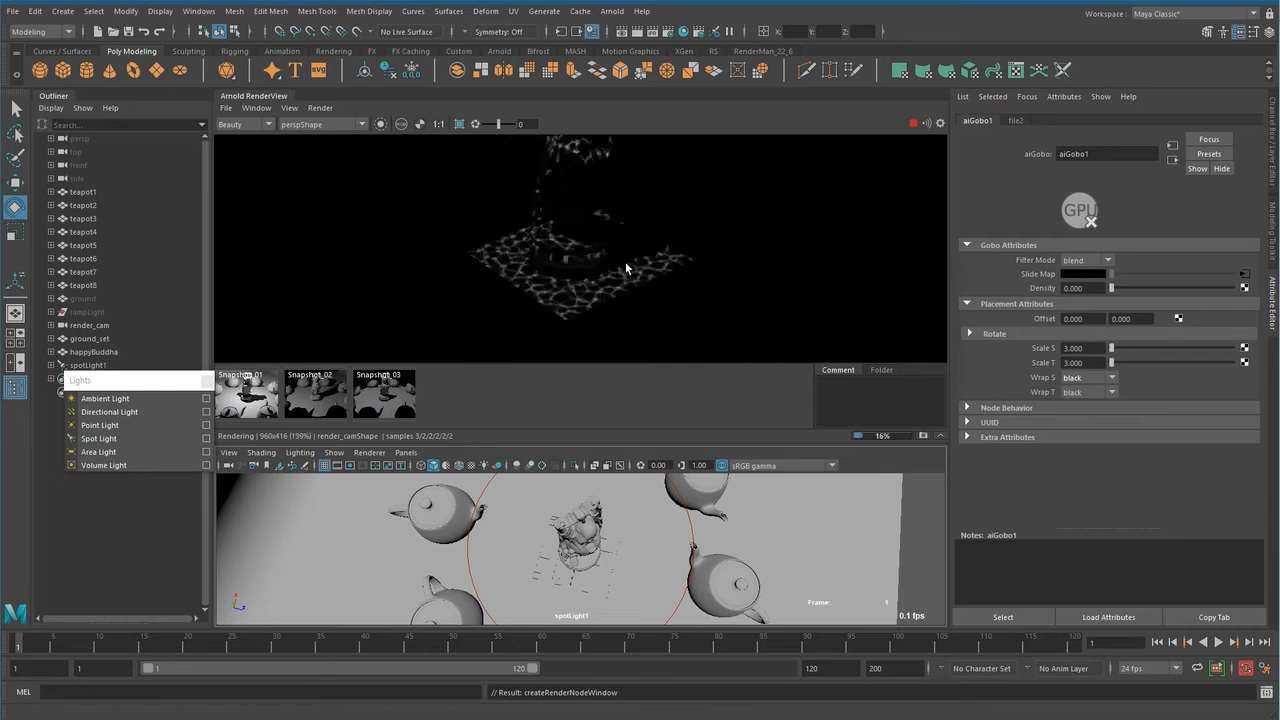
scroll(650, 278, "down", 3)
Try the file option for both of the Gobo filter's wrap modes.
left_click(1113, 379)
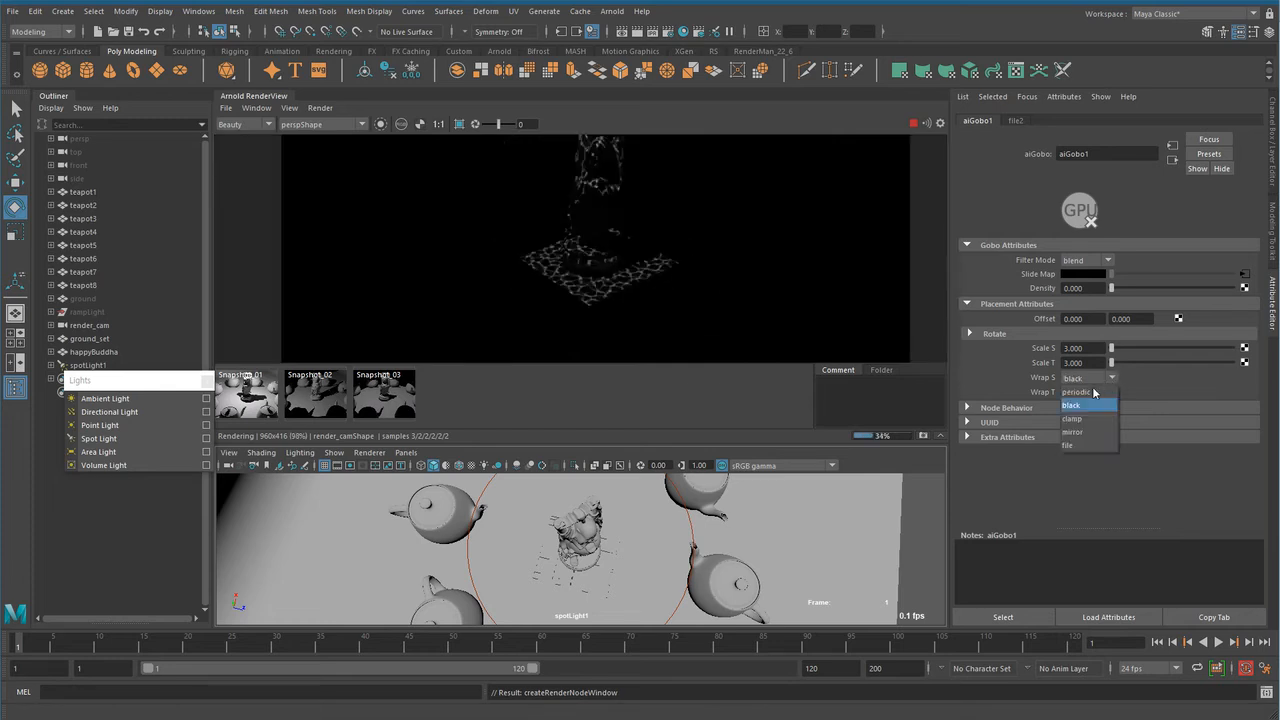
left_click(1093, 446)
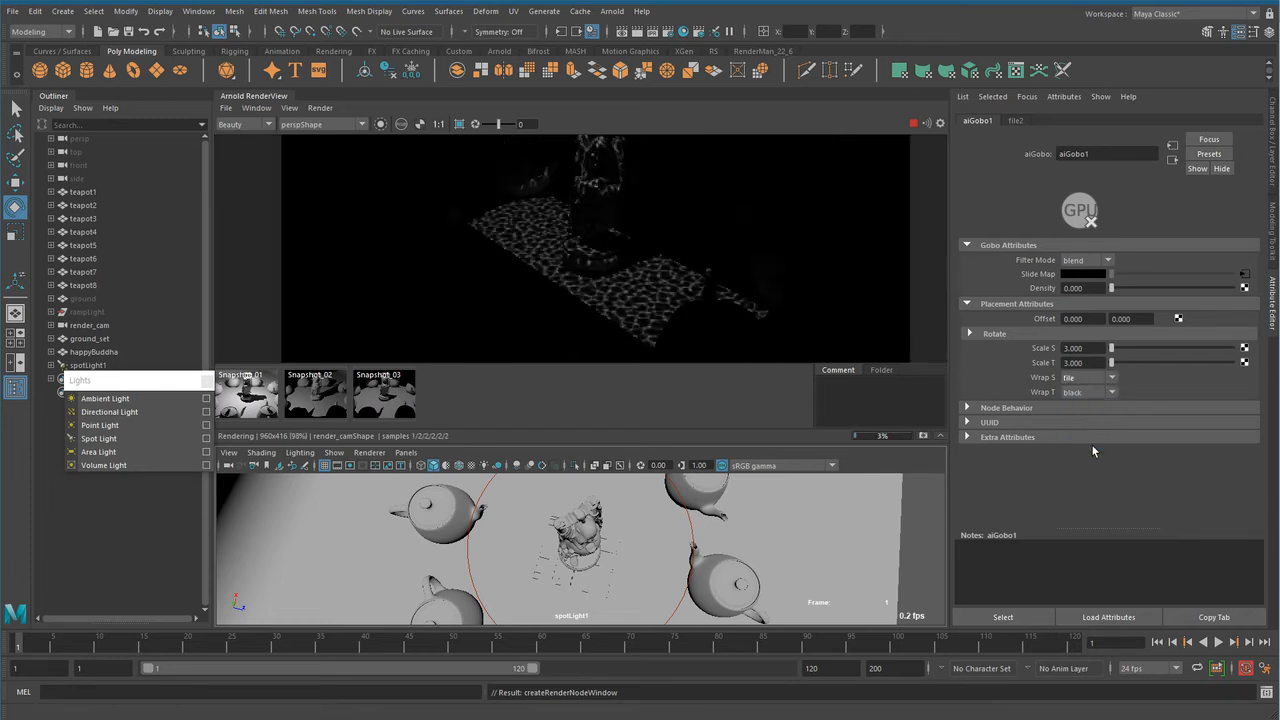
left_click(1106, 392)
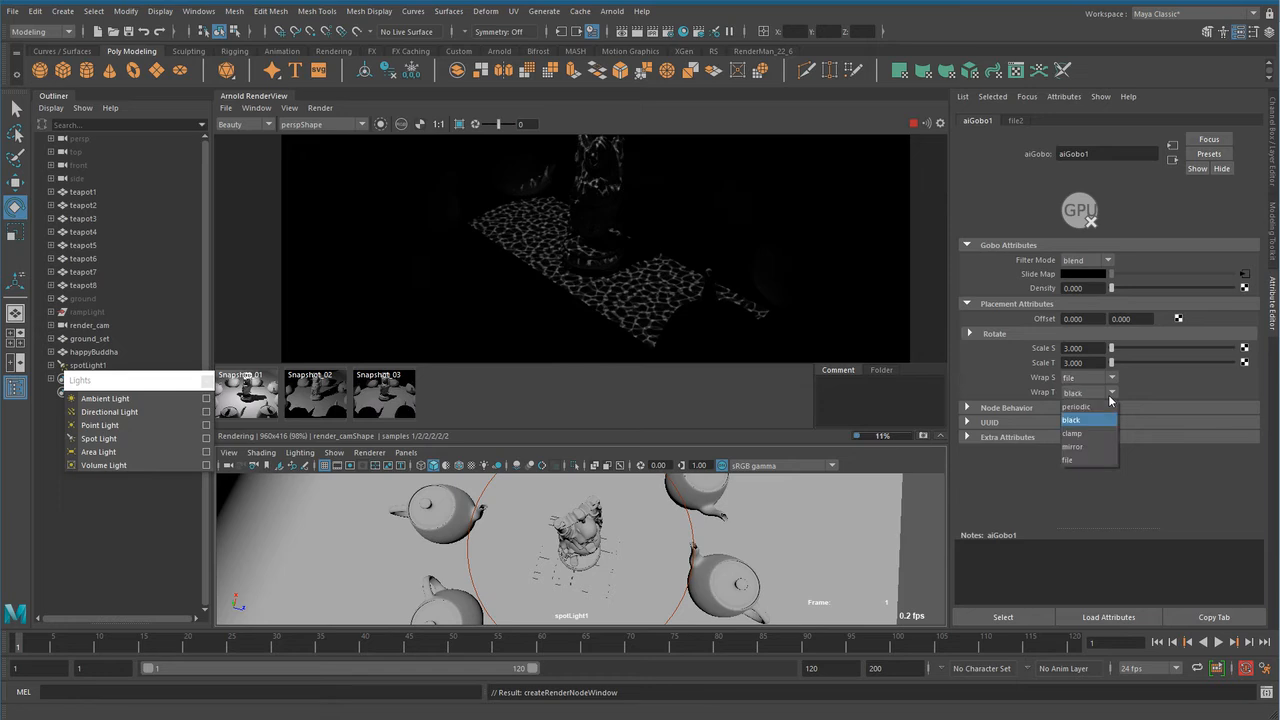
left_click(1097, 460)
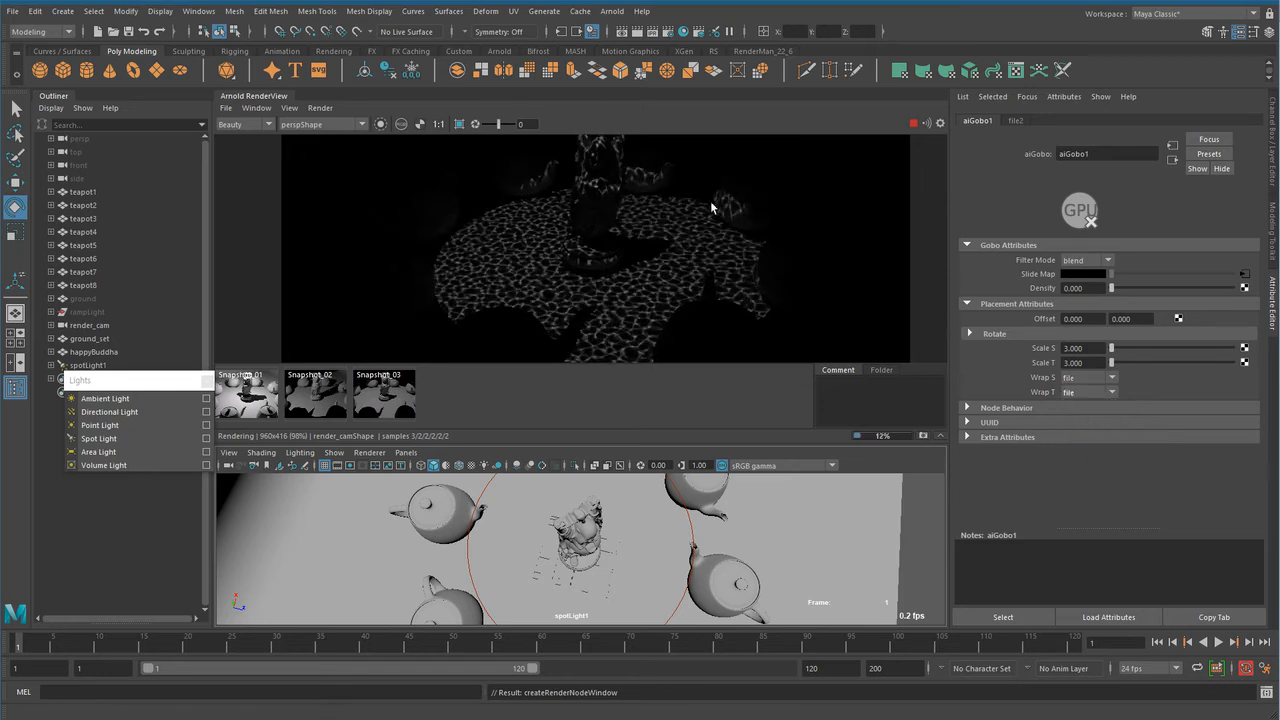
Set the Gobo filter's Wrap S and Wrap T to clamp.
left_click(1114, 377)
left_click(1100, 421)
left_click(1113, 392)
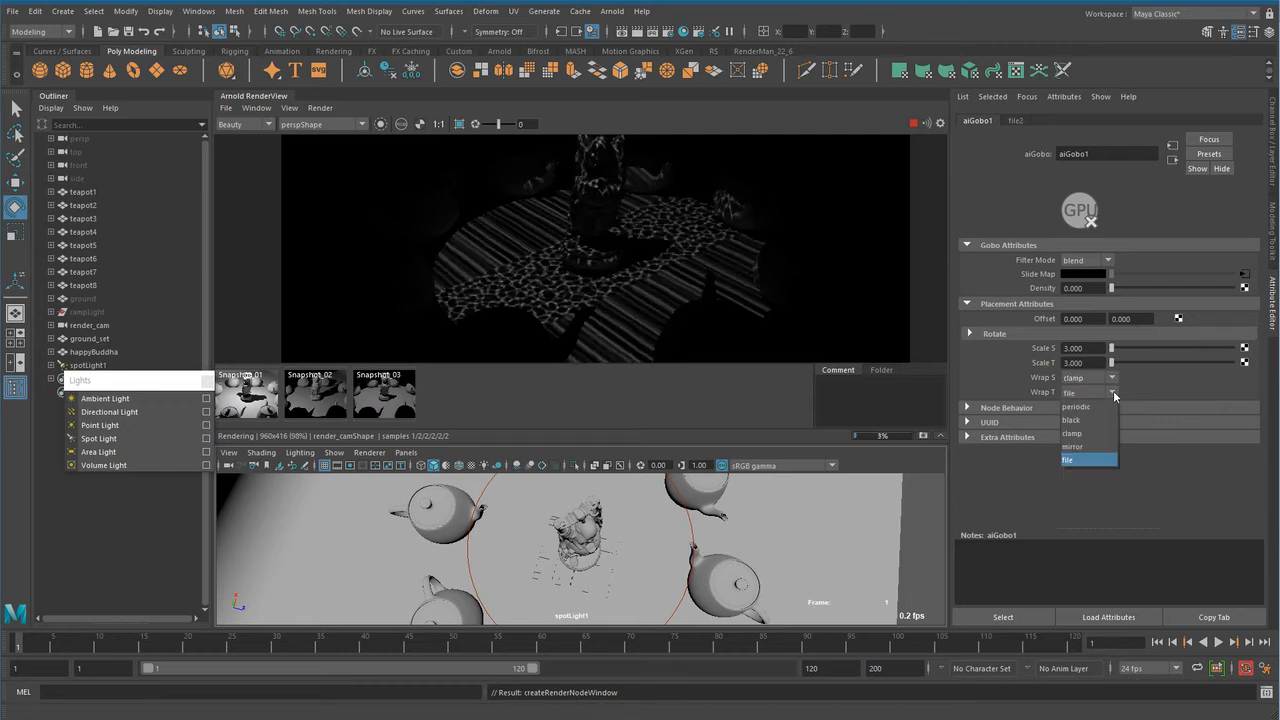
left_click(1075, 433)
Set the Gobo filter's Scale S and Scale T to 1.
left_click(1075, 348)
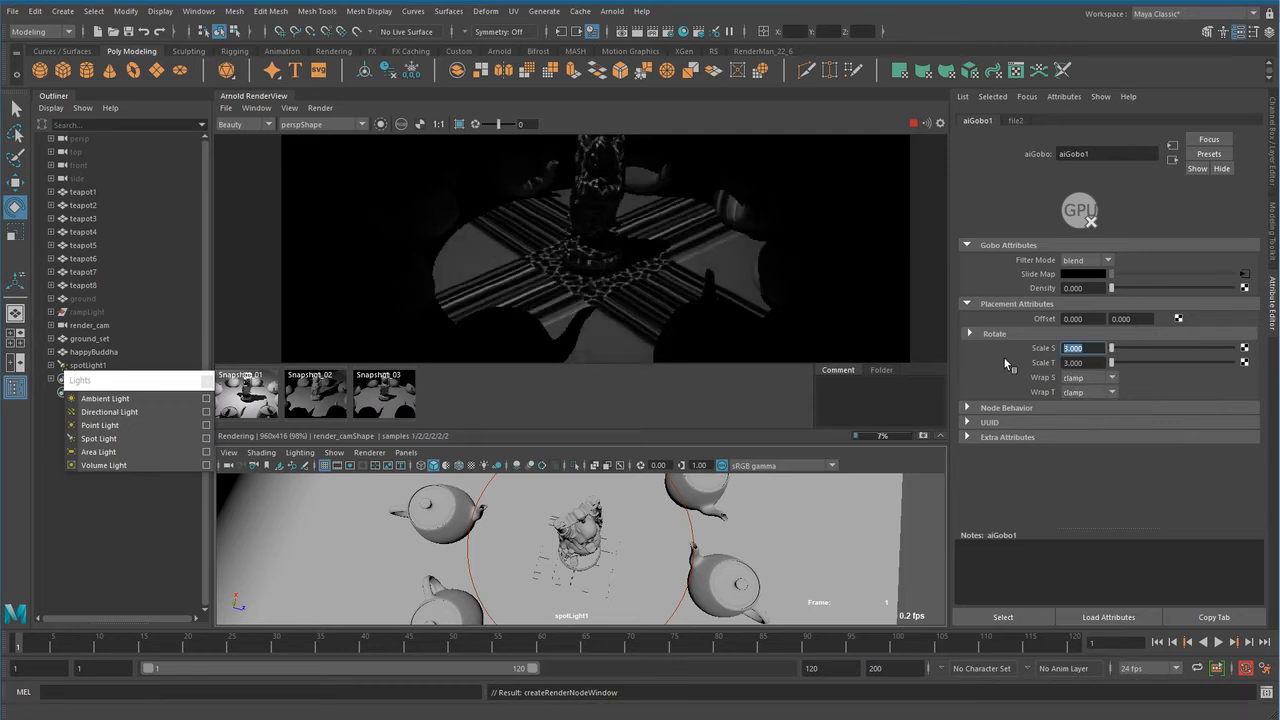
type("1")
key("Return")
double_click(1098, 360)
type("1")
key("Return")
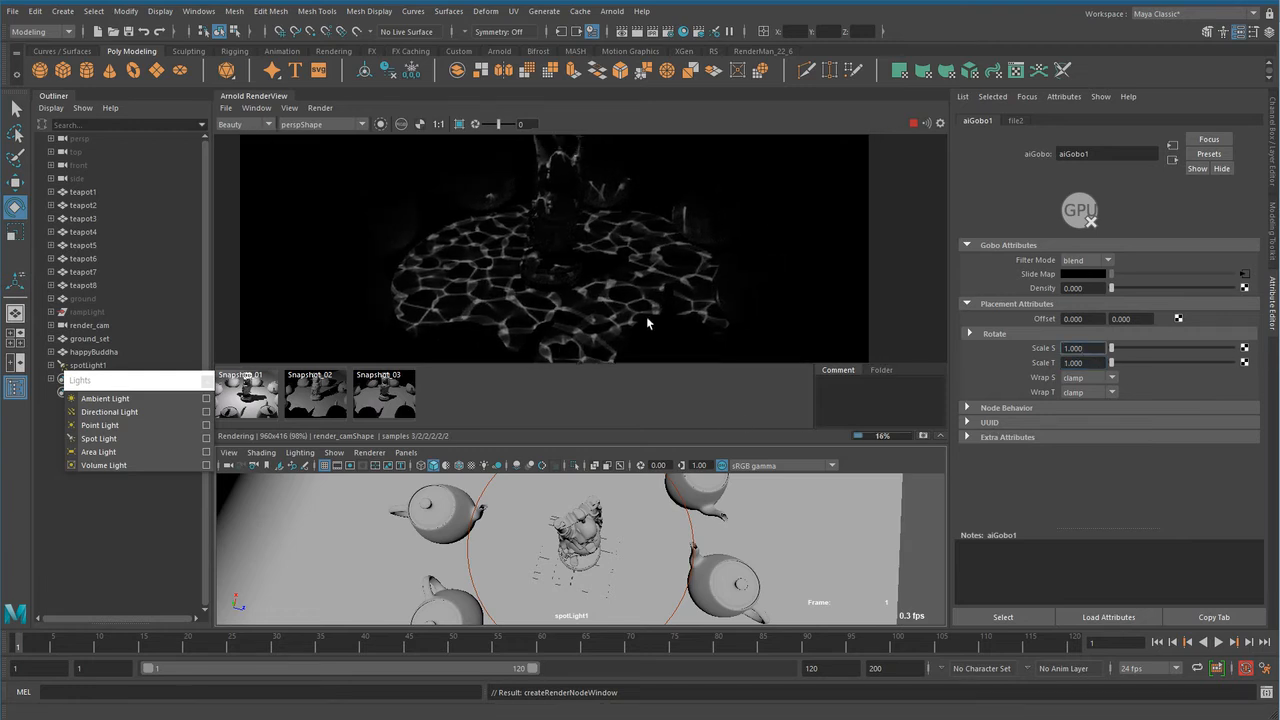
Try a Gobo filter Density of 0.944, and return it to 0.
middle_click_drag(647, 323, 664, 313)
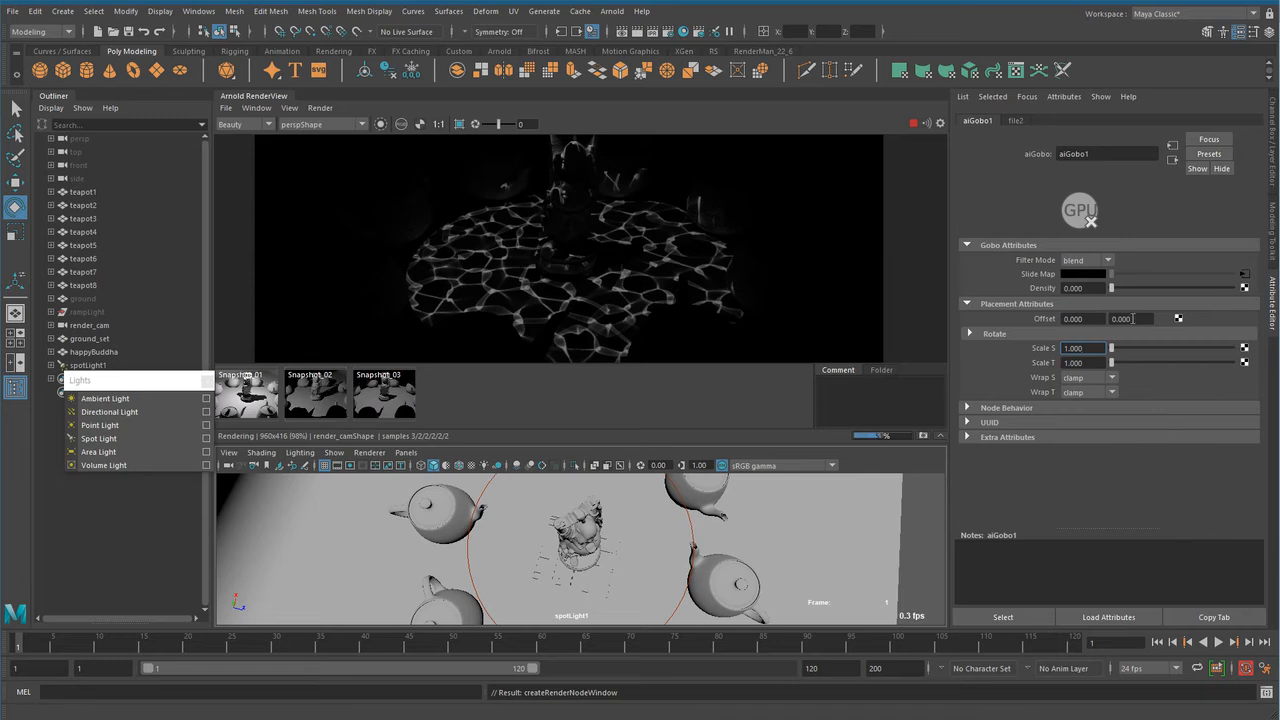
left_click_drag(1111, 288, 1122, 290)
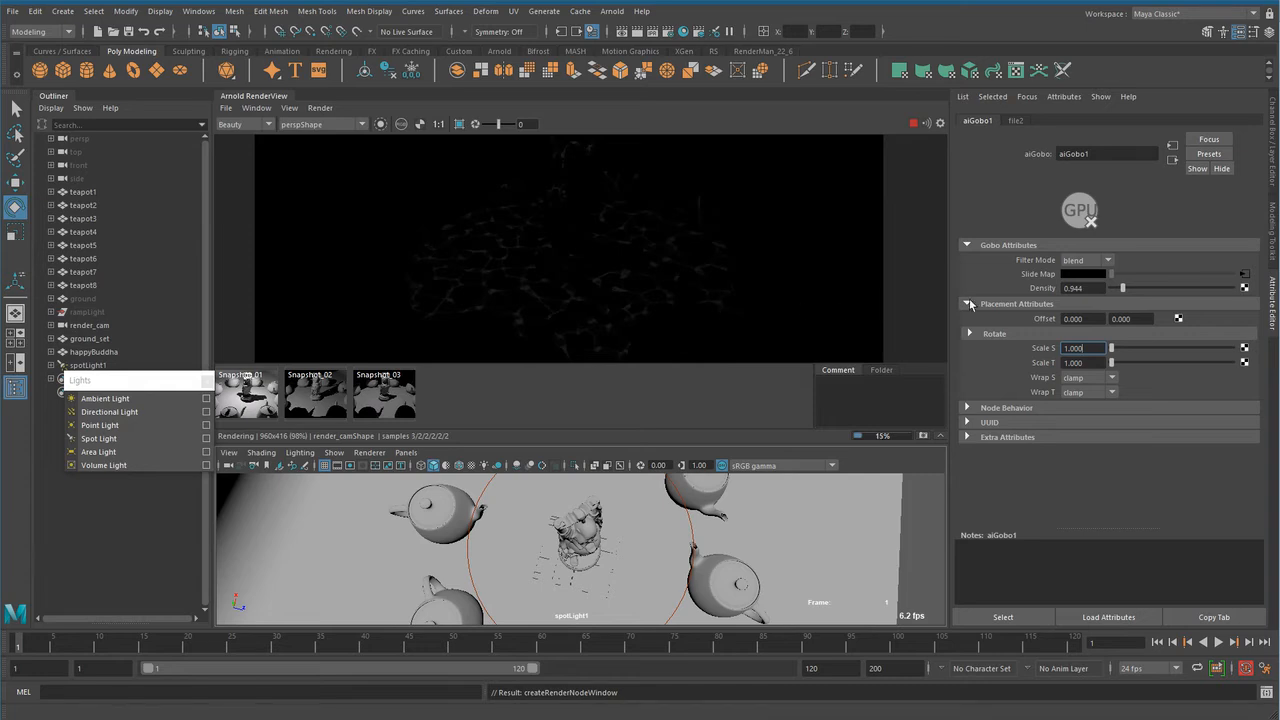
left_click_drag(1122, 289, 1111, 289)
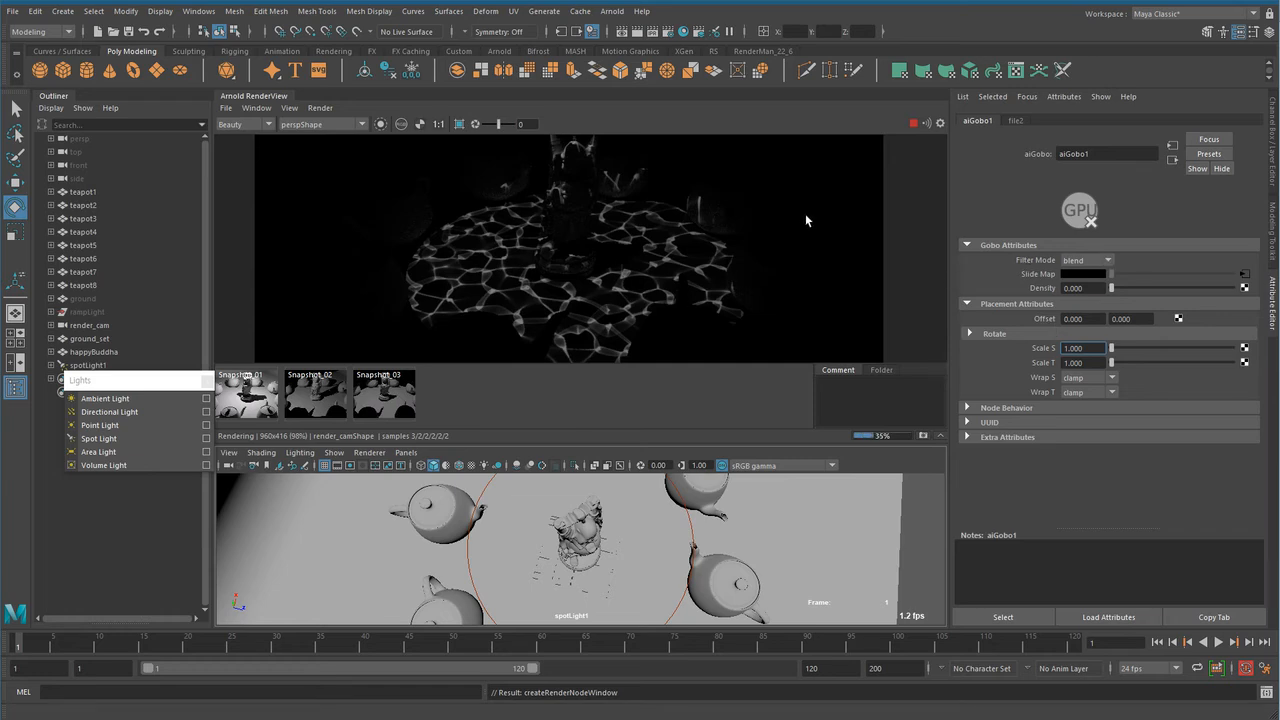
Set the Gobo's Filter Mode to replace, and check the file texture connected to its Slide Map.
left_click(1100, 261)
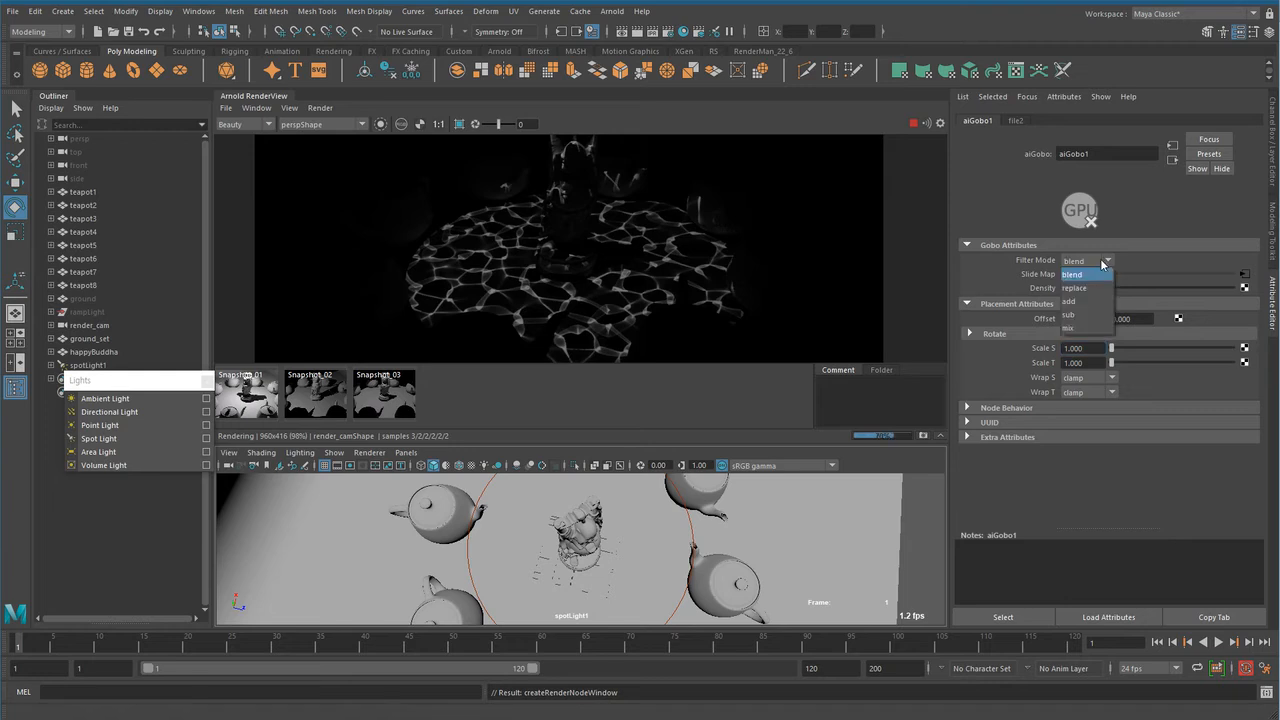
left_click(1080, 273)
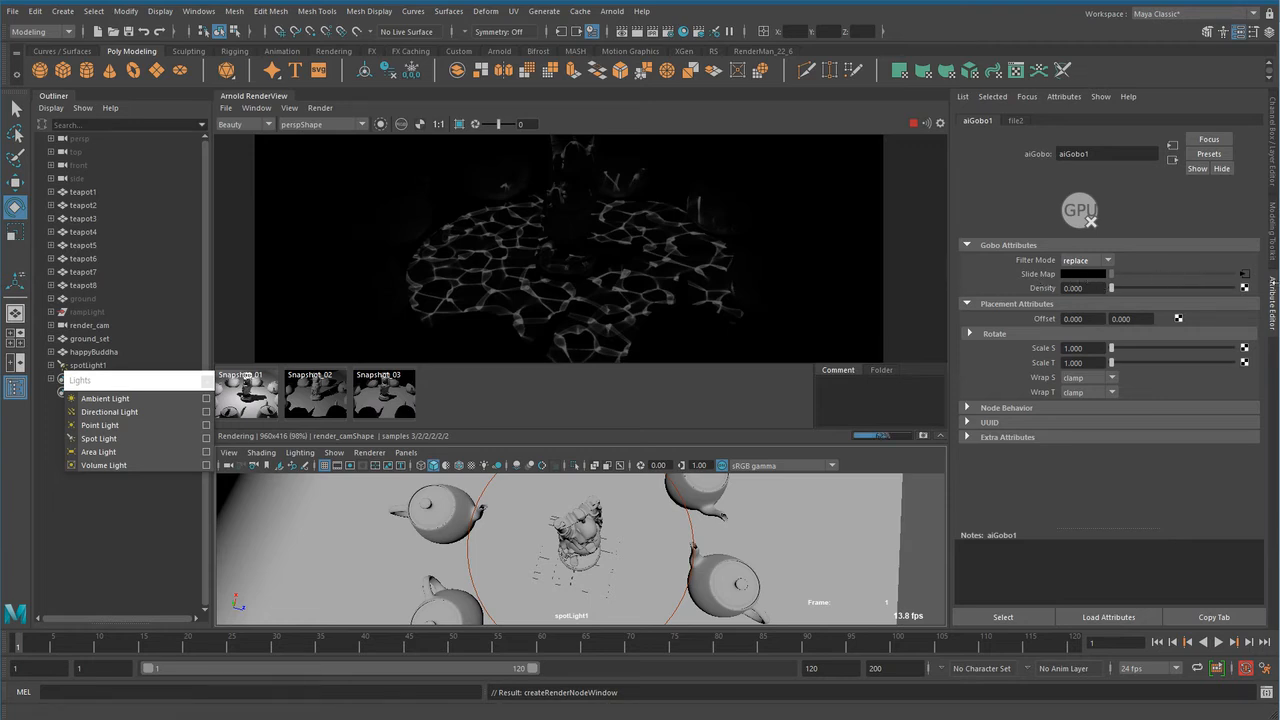
left_click(1245, 275)
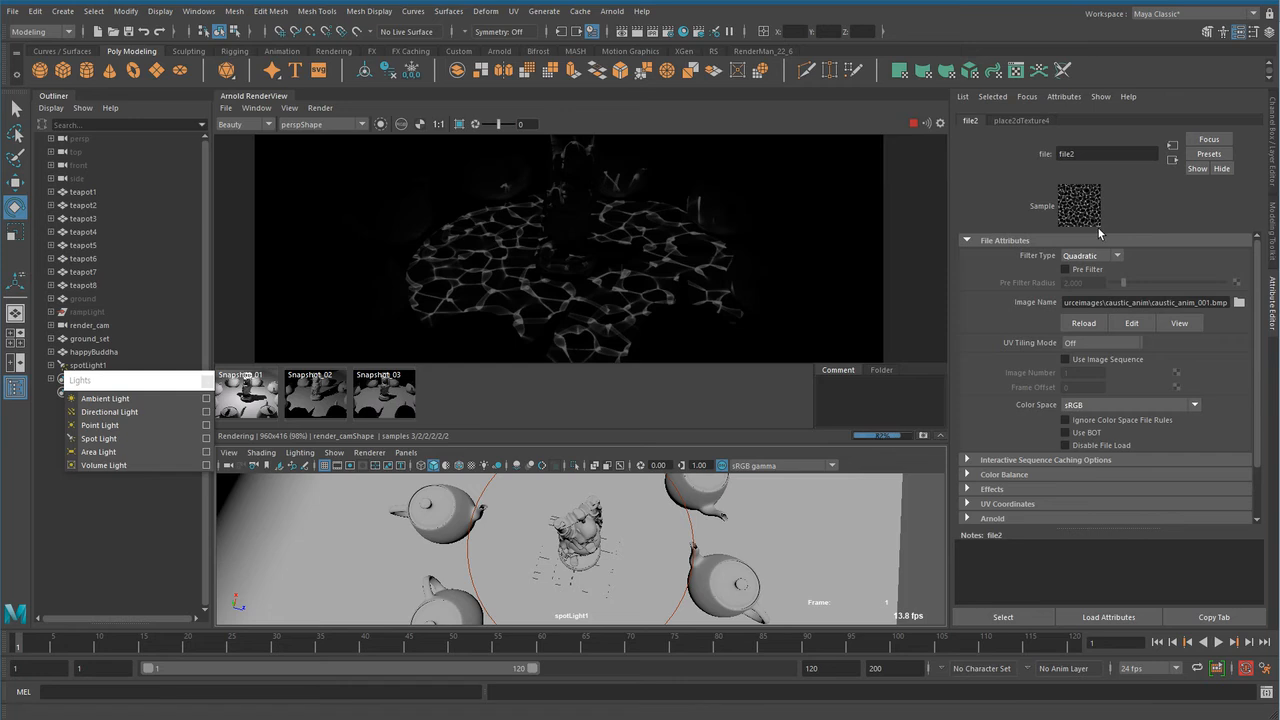
left_click(1172, 160)
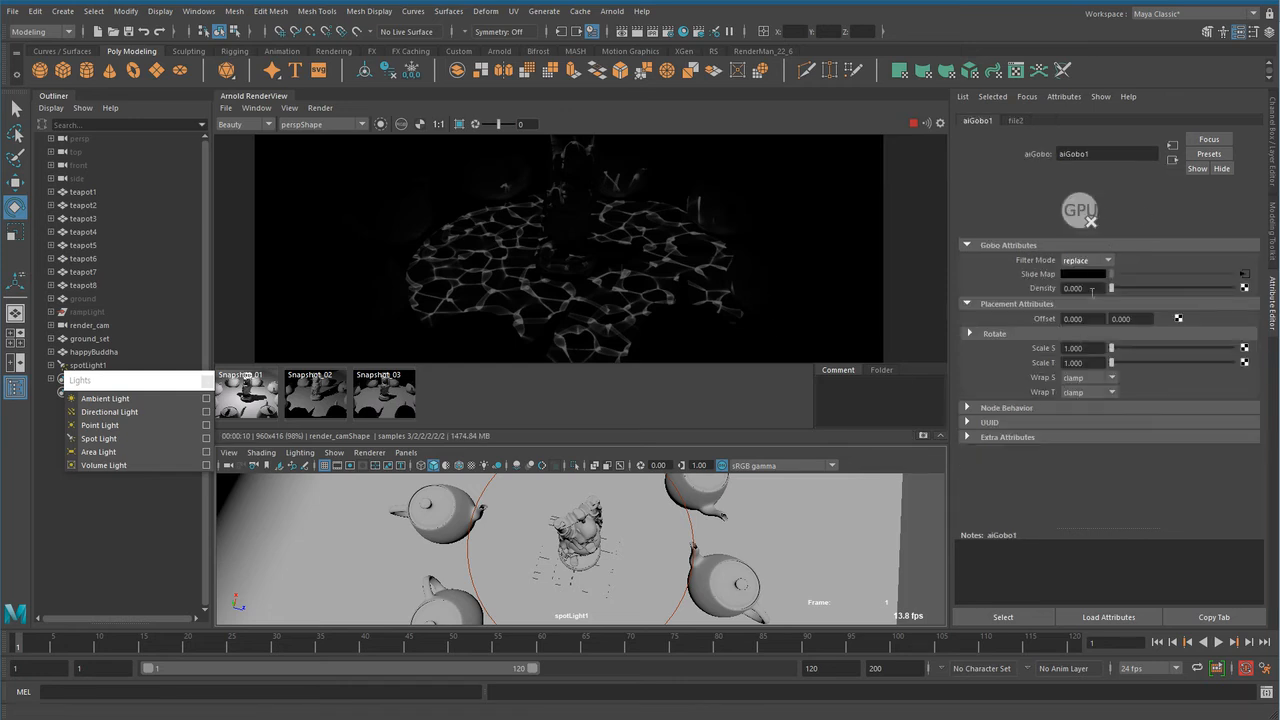
Try the Gobo filter's blend and mix modes, testing a Density of 0.444 in mix and returning it to 0.
left_click(1098, 260)
left_click(1097, 275)
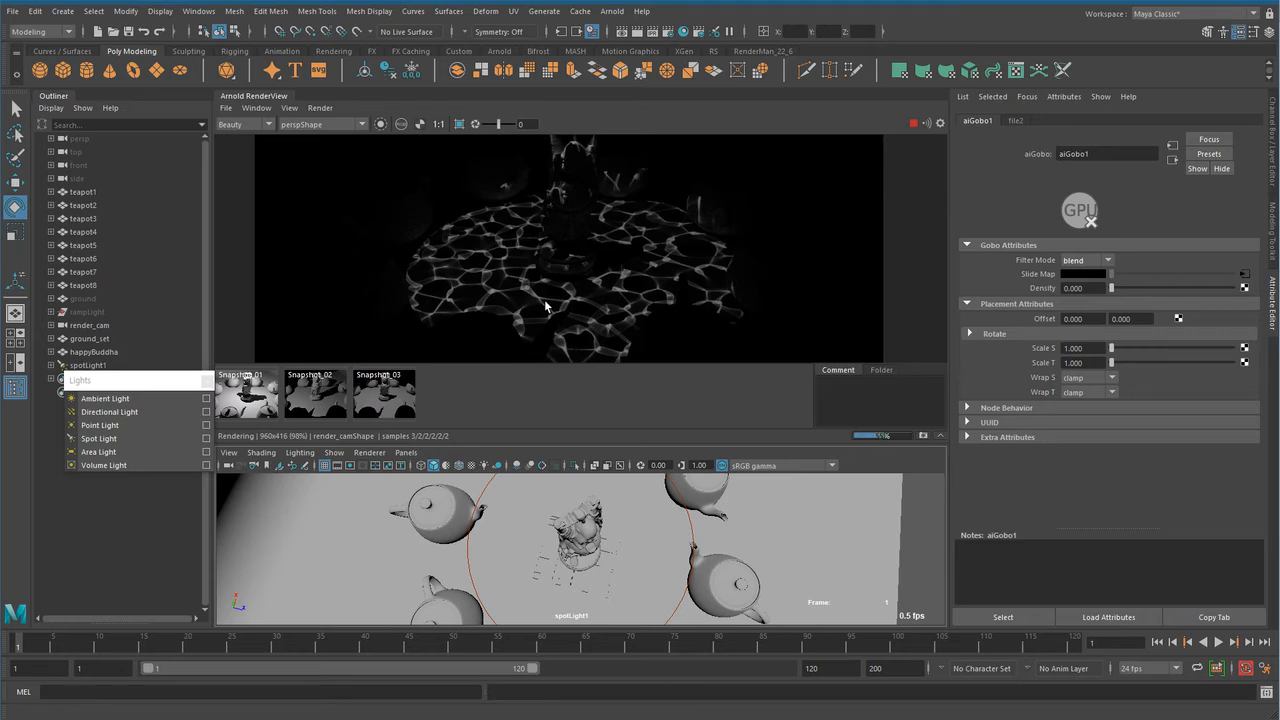
left_click(1086, 263)
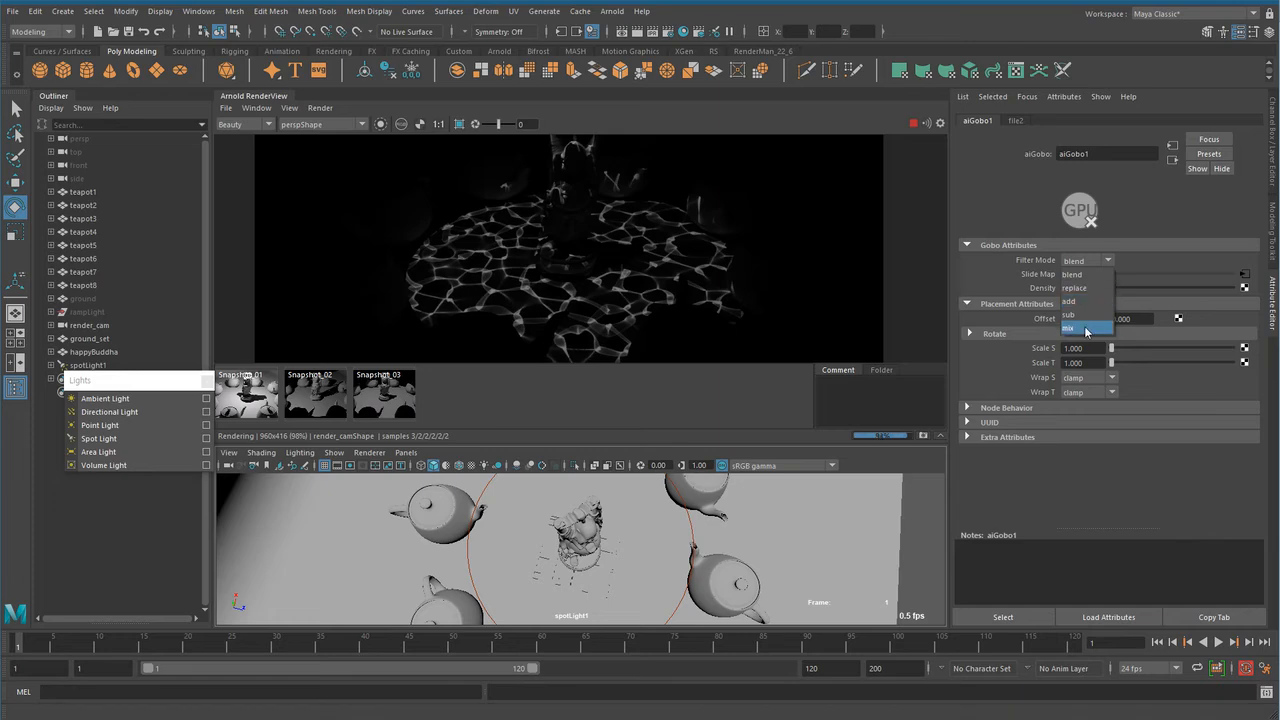
left_click(1090, 330)
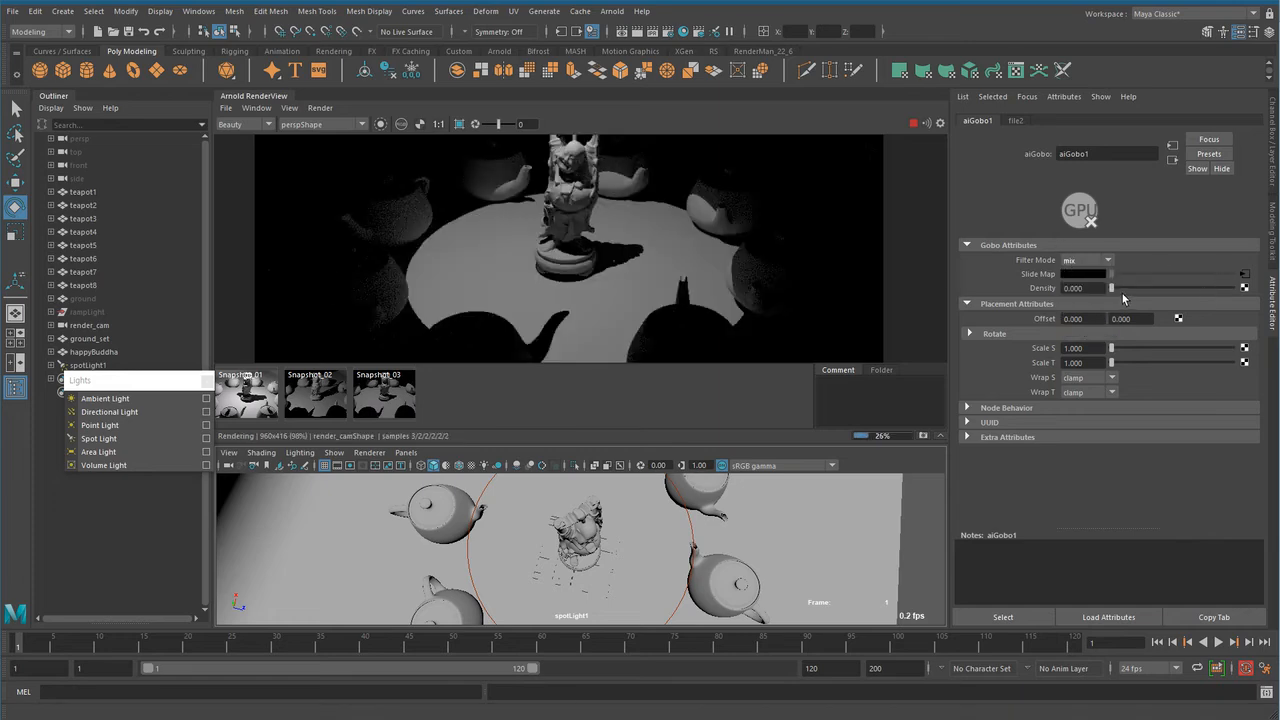
left_click_drag(1112, 289, 1122, 290)
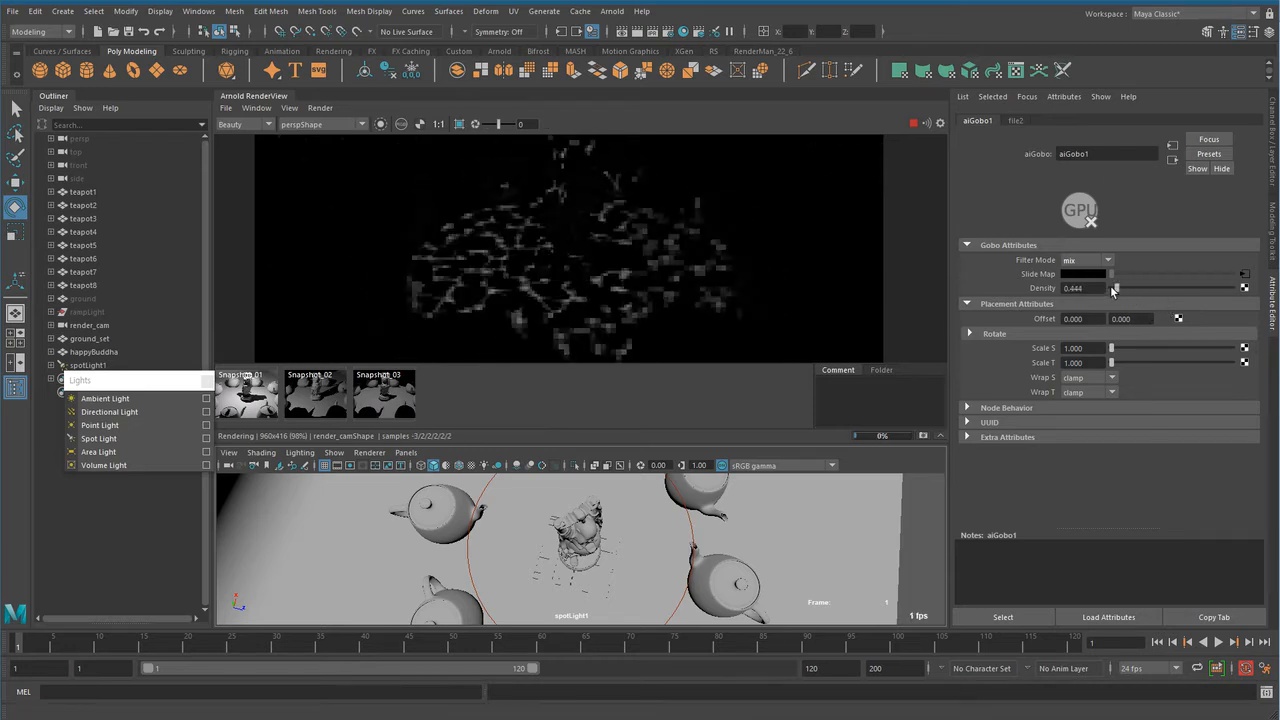
Try the Gobo's add Filter Mode, and compare the rendered pattern with the file texture connected to its Slide Map.
left_click(1086, 260)
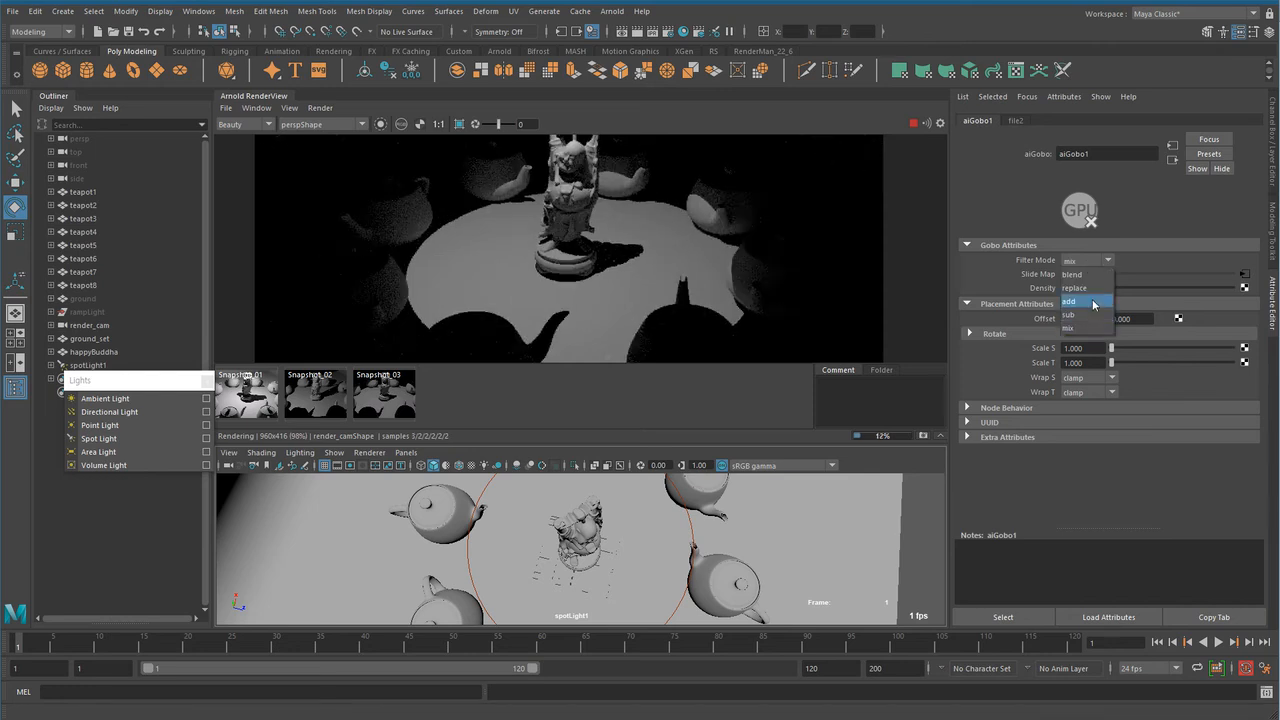
left_click(1069, 301)
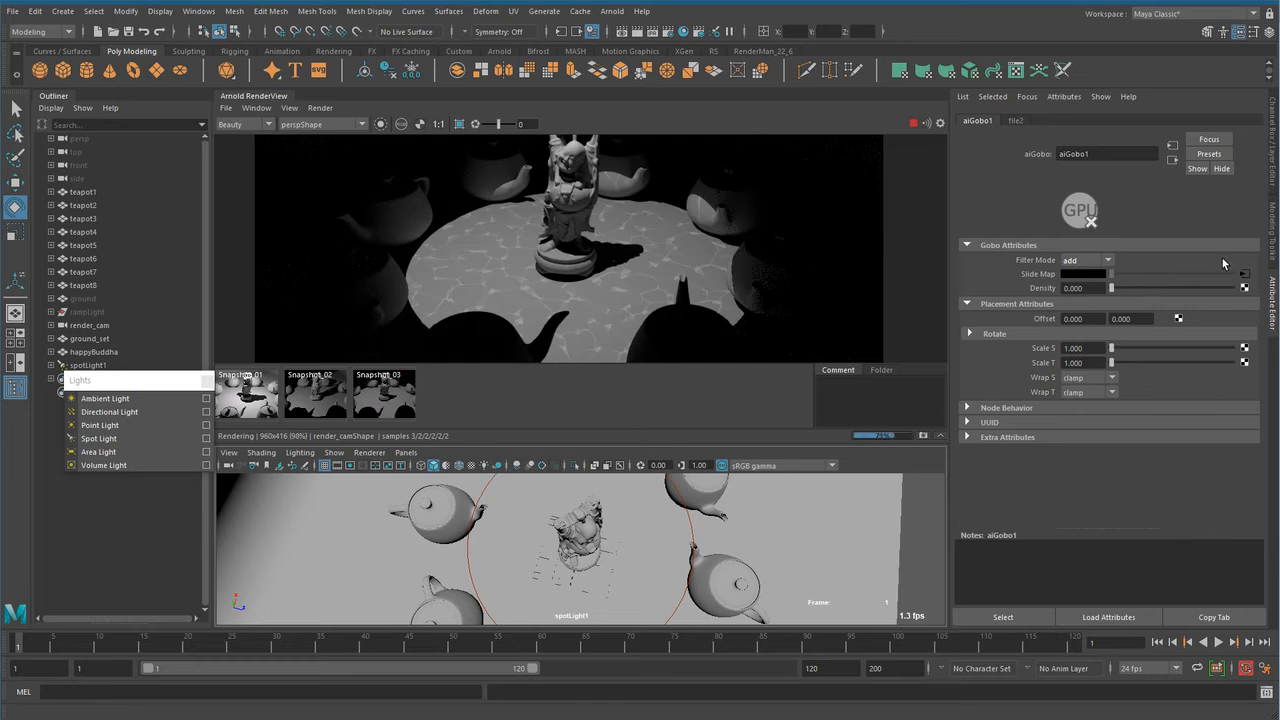
left_click(1243, 274)
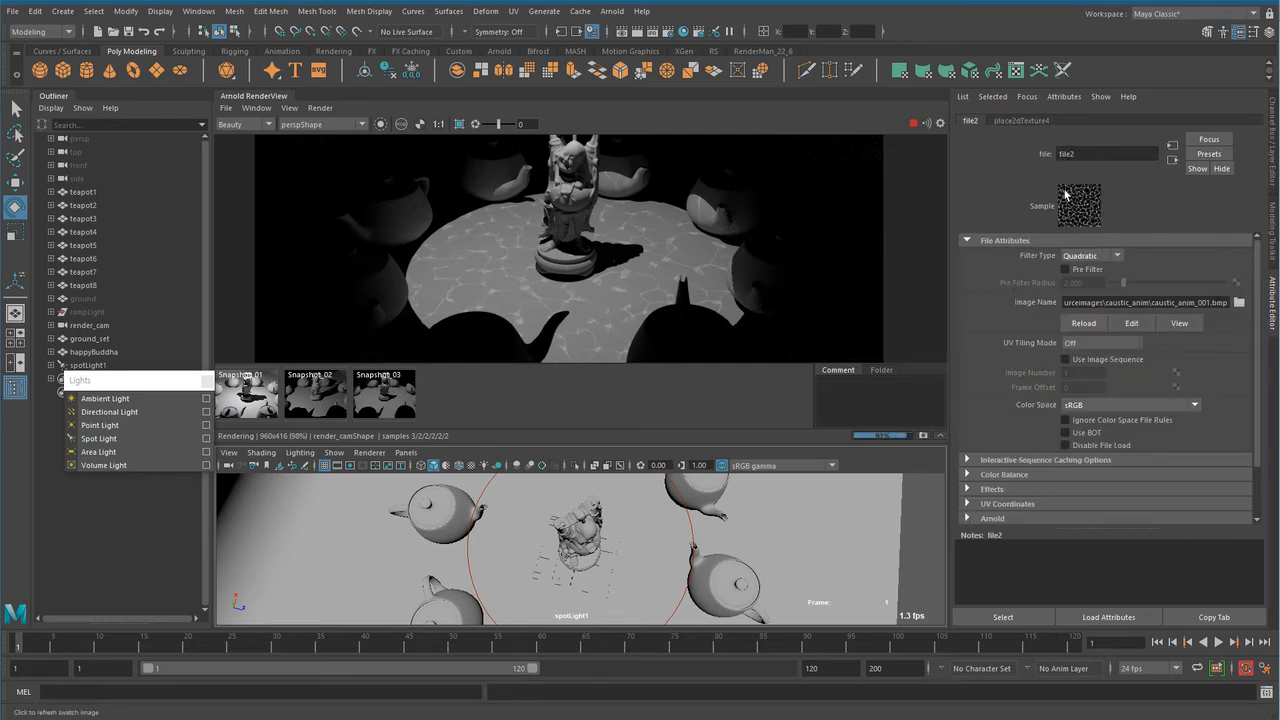
left_click(1173, 162)
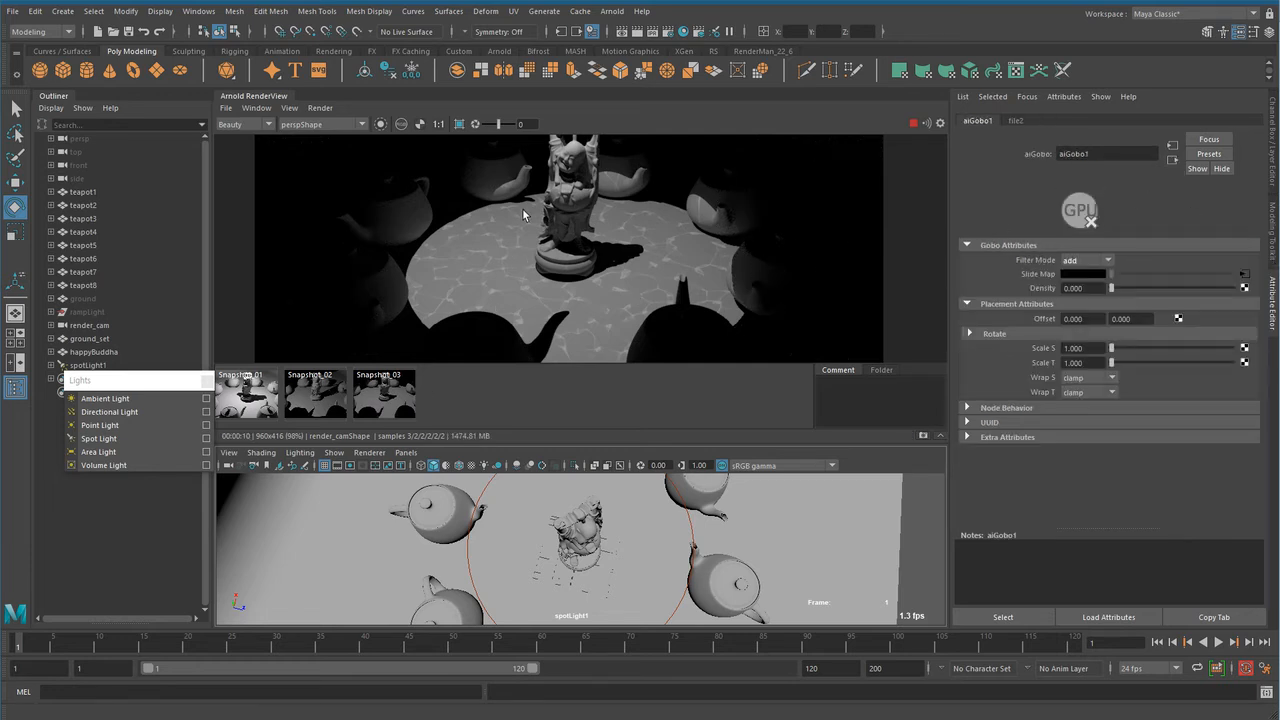
Try the Gobo's sub Filter Mode, and compare the floor pattern in the render up close with the Slide Map texture.
left_click(1088, 260)
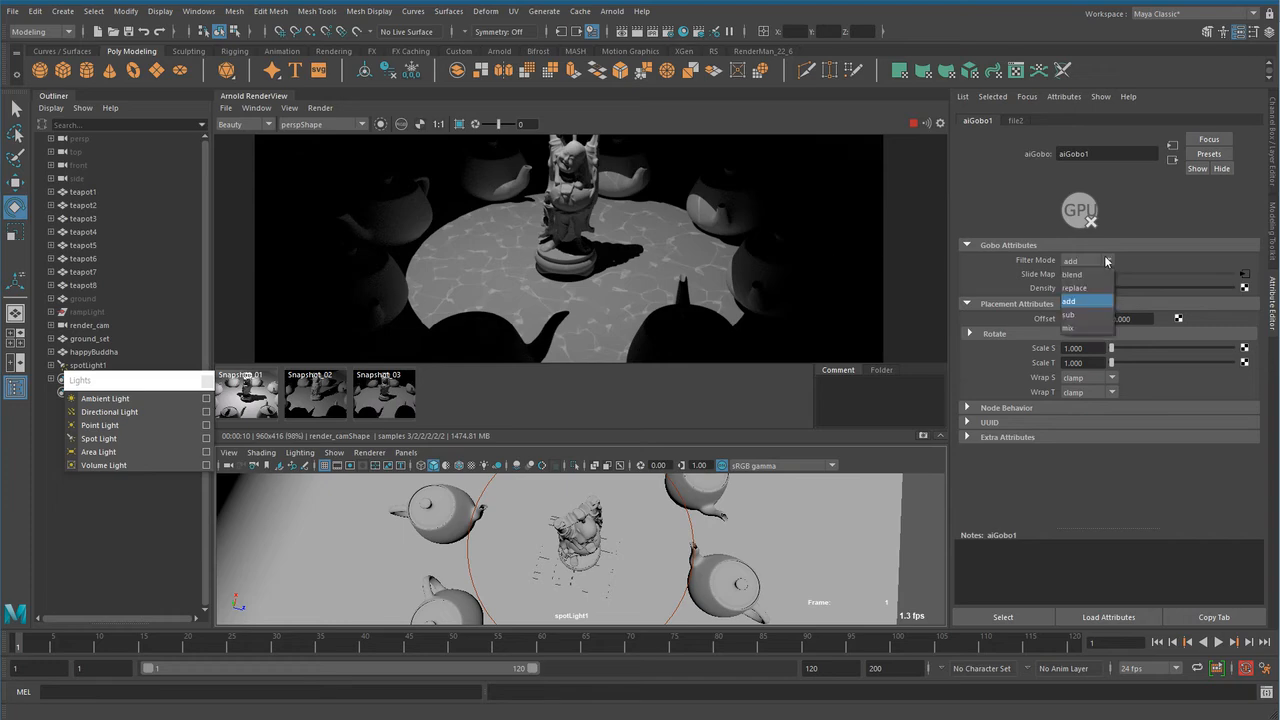
left_click(1088, 318)
scroll(610, 272, "up", 4)
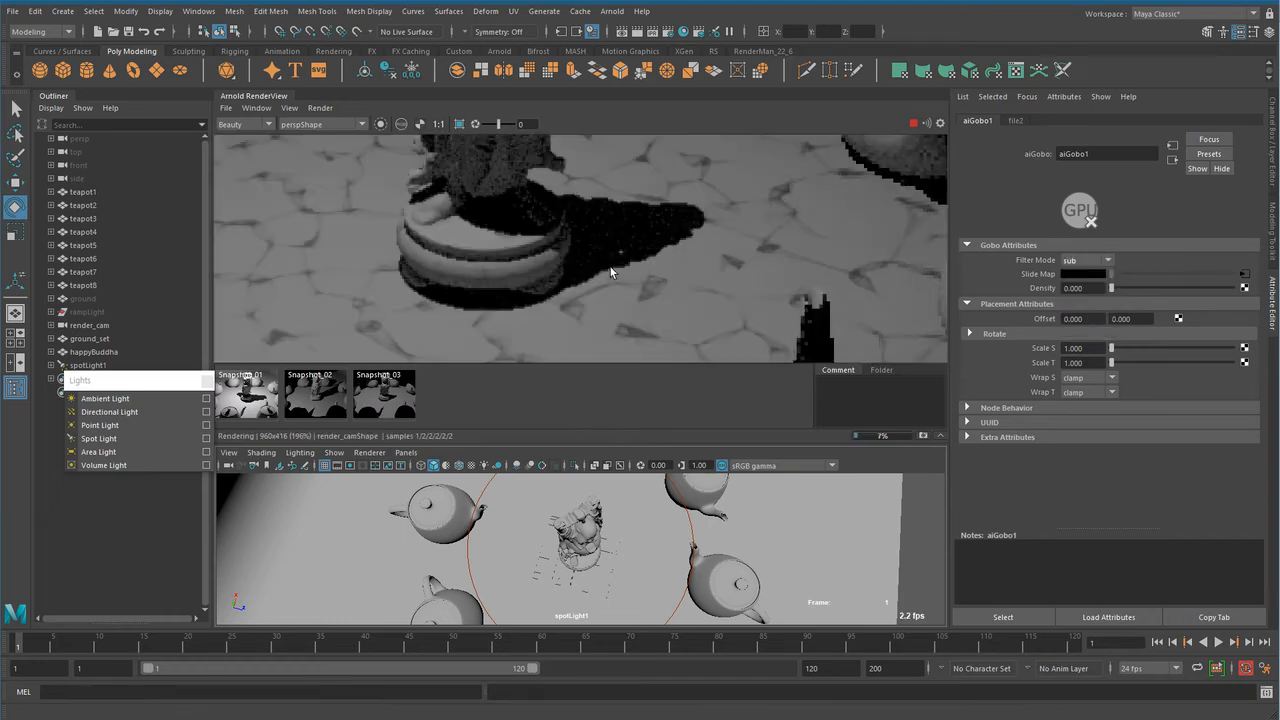
left_click(1244, 273)
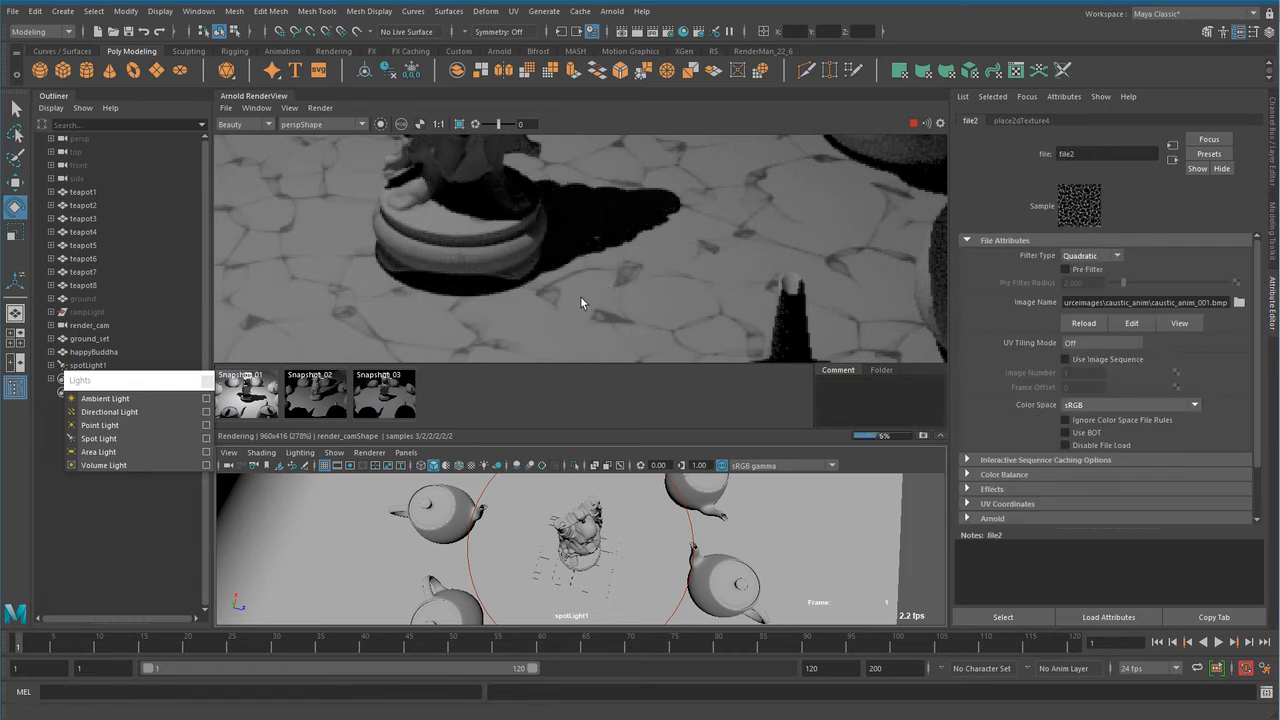
left_click(1173, 160)
scroll(754, 252, "down", 2)
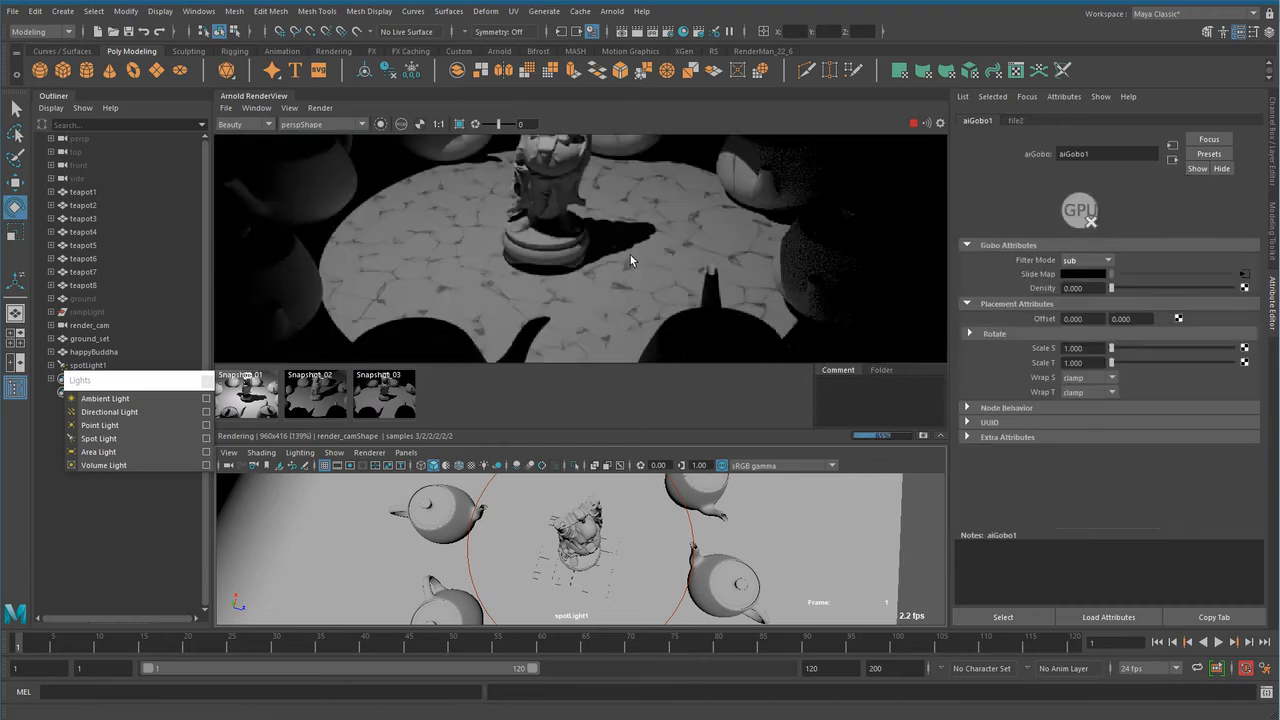
left_click_drag(1112, 287, 1111, 287)
scroll(564, 285, "up", 2)
scroll(564, 285, "up", 1)
scroll(727, 260, "down", 2)
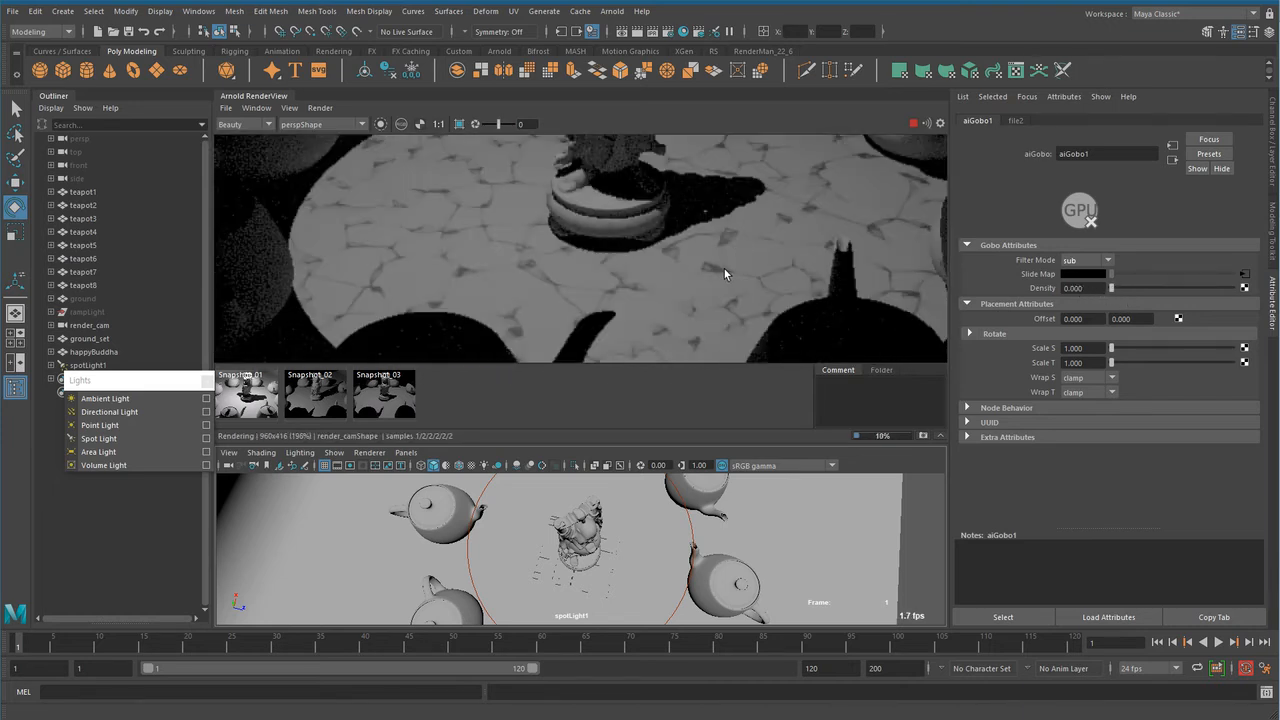
scroll(700, 267, "down", 2)
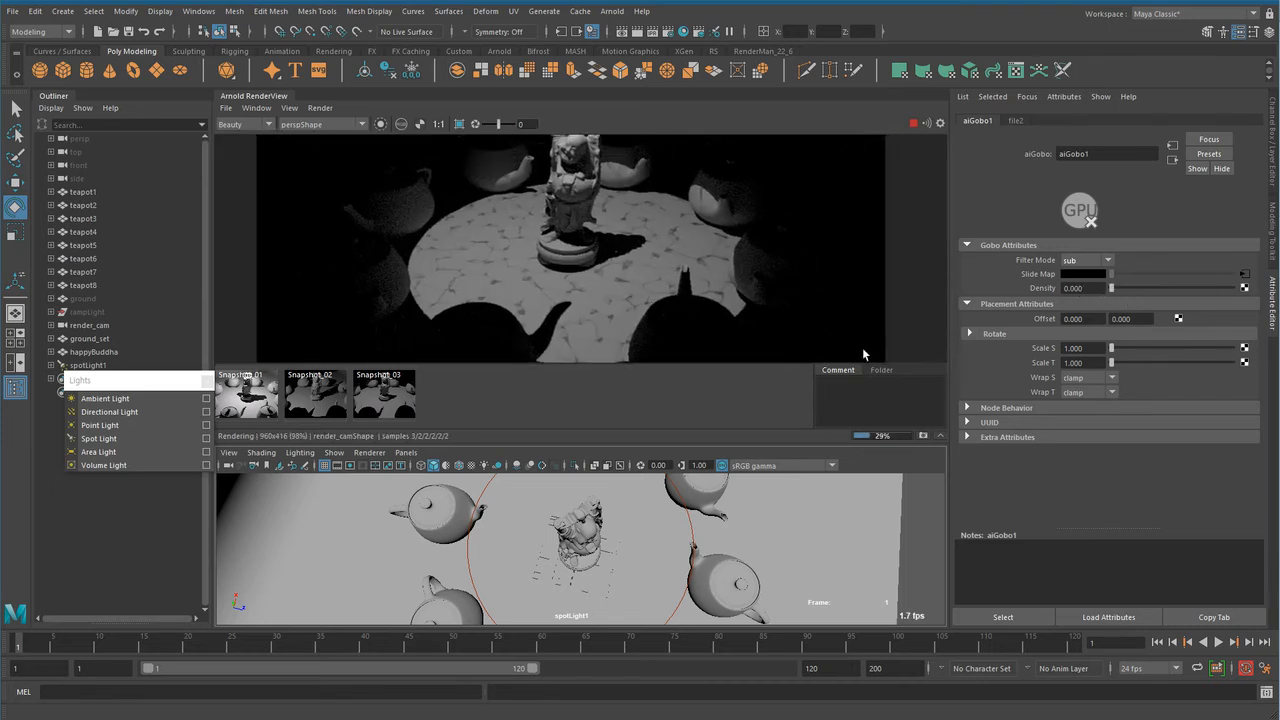
Set the Gobo filter's Scale S and Scale T to 0.5, and inspect the enlarged pattern in the render.
left_click(1013, 121)
left_click(972, 121)
left_click(1080, 347)
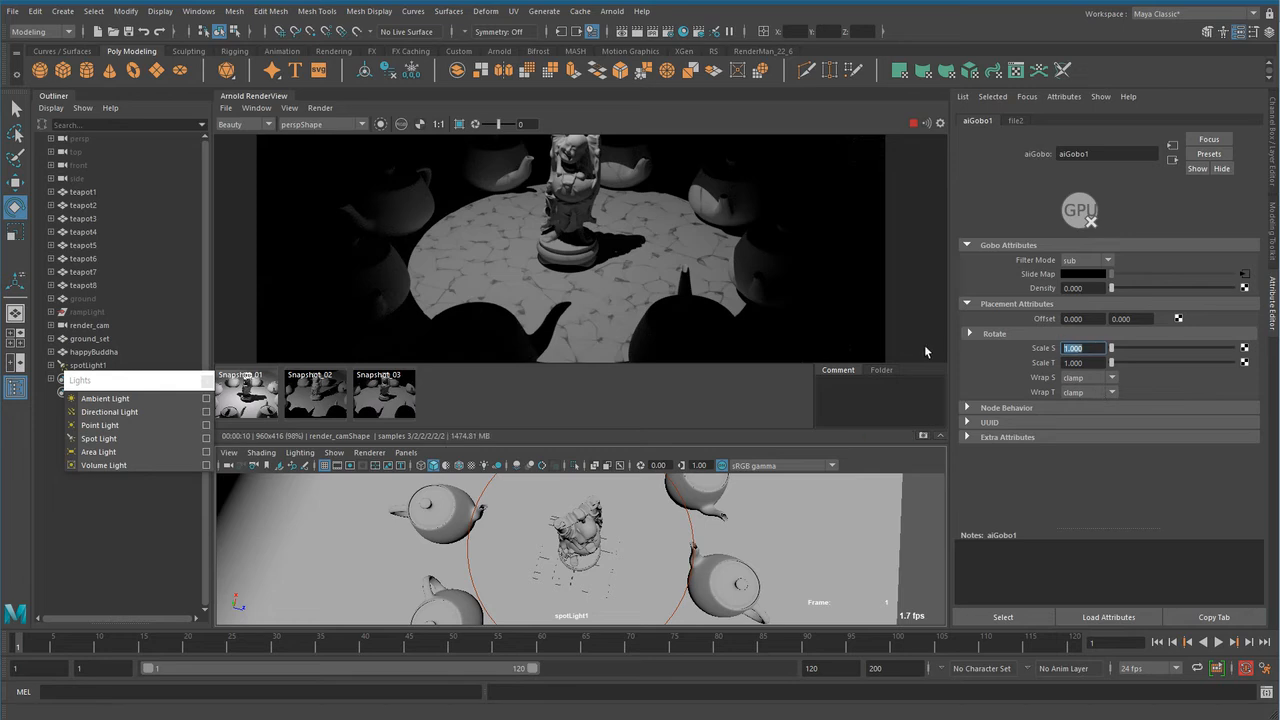
type("0.855")
key("Tab")
type("0.5")
key("Return")
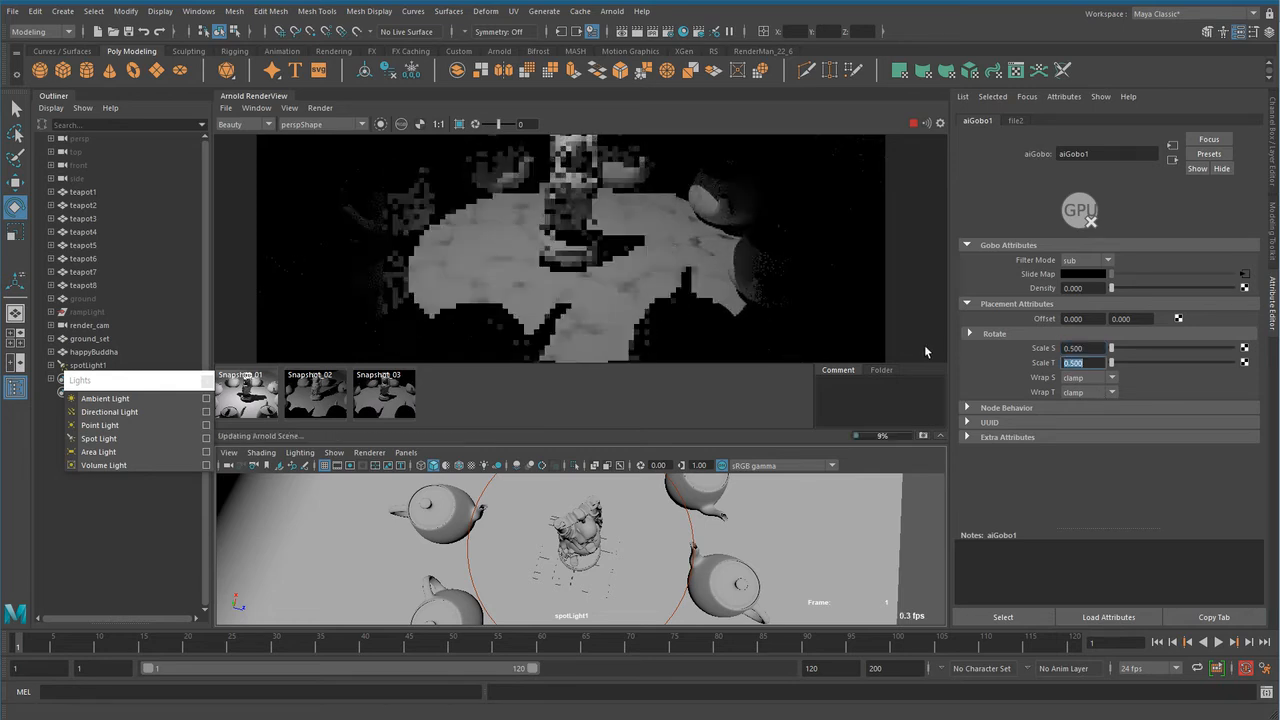
scroll(636, 259, "up", 3)
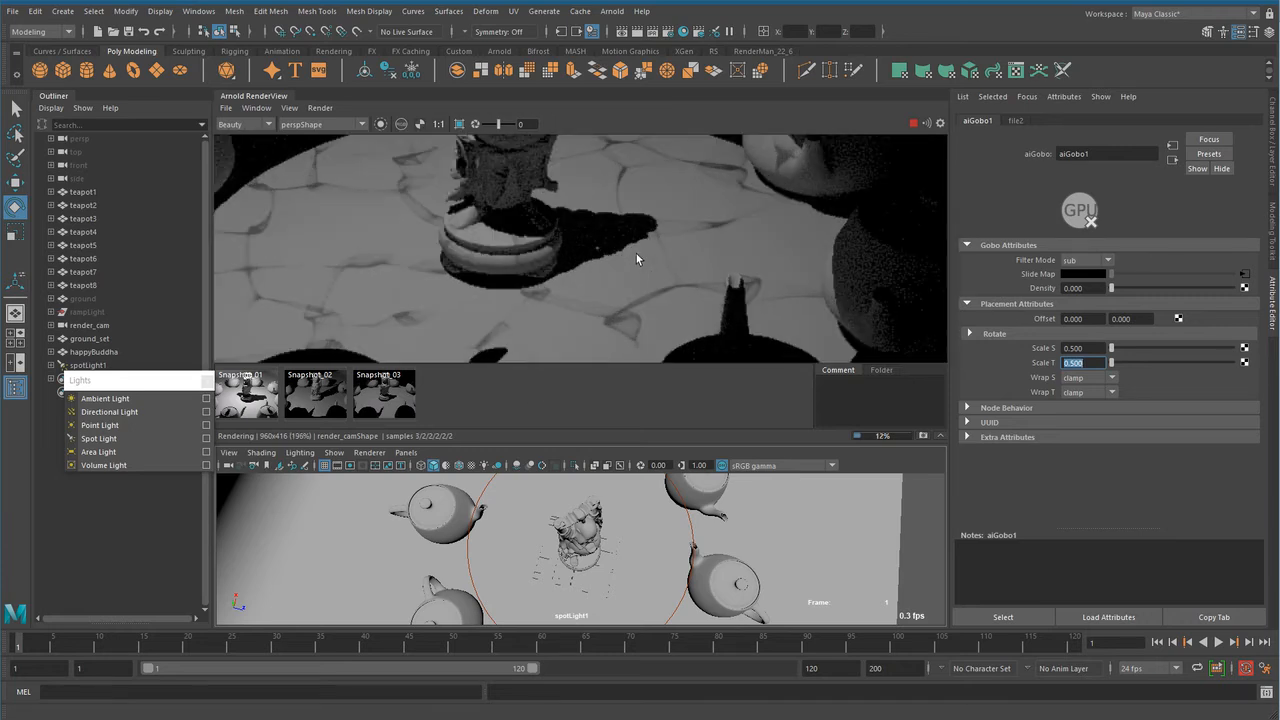
scroll(654, 287, "down", 3)
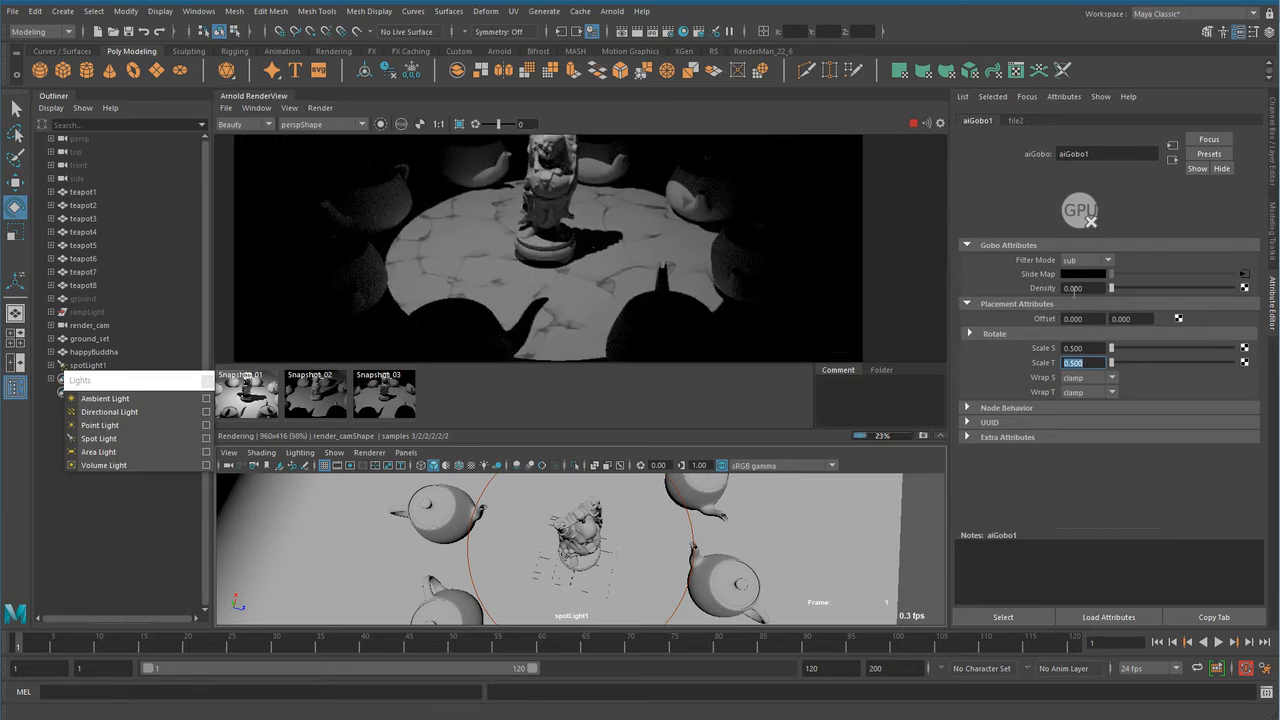
Set the Gobo's Filter Mode to add, and view the whole rendered frame.
left_click(1094, 262)
left_click(1089, 301)
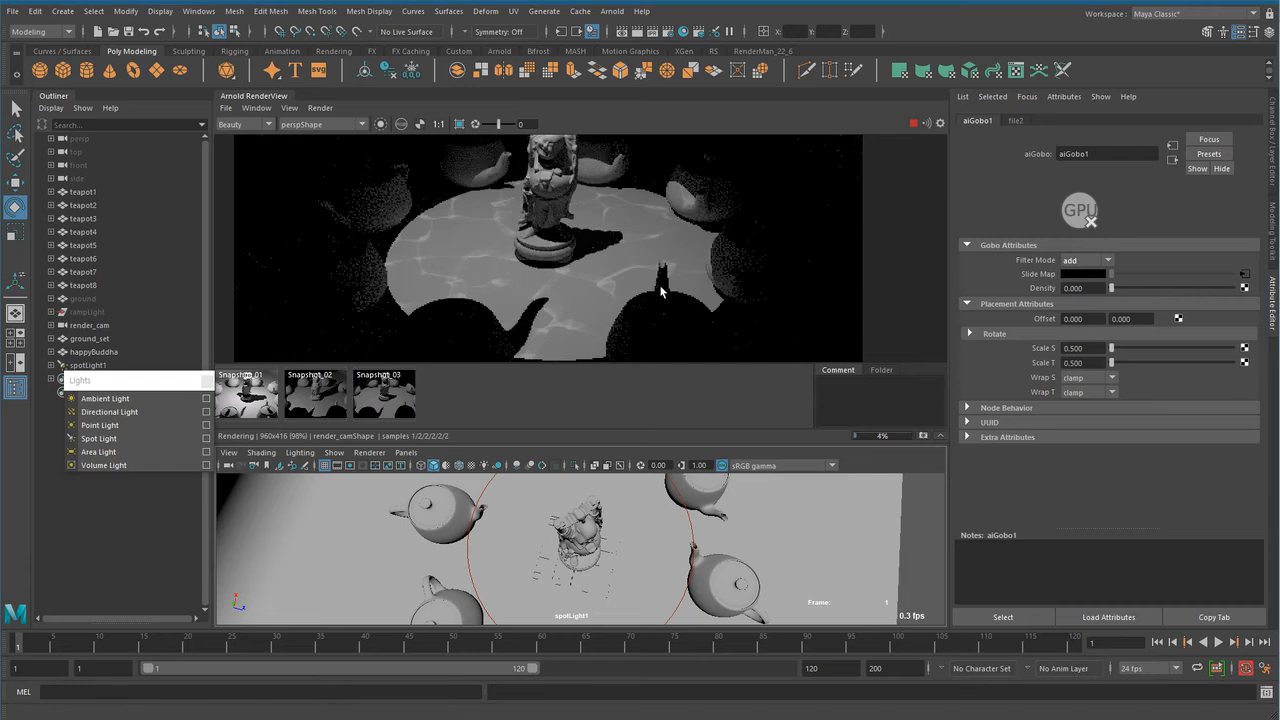
scroll(660, 290, "down", 2)
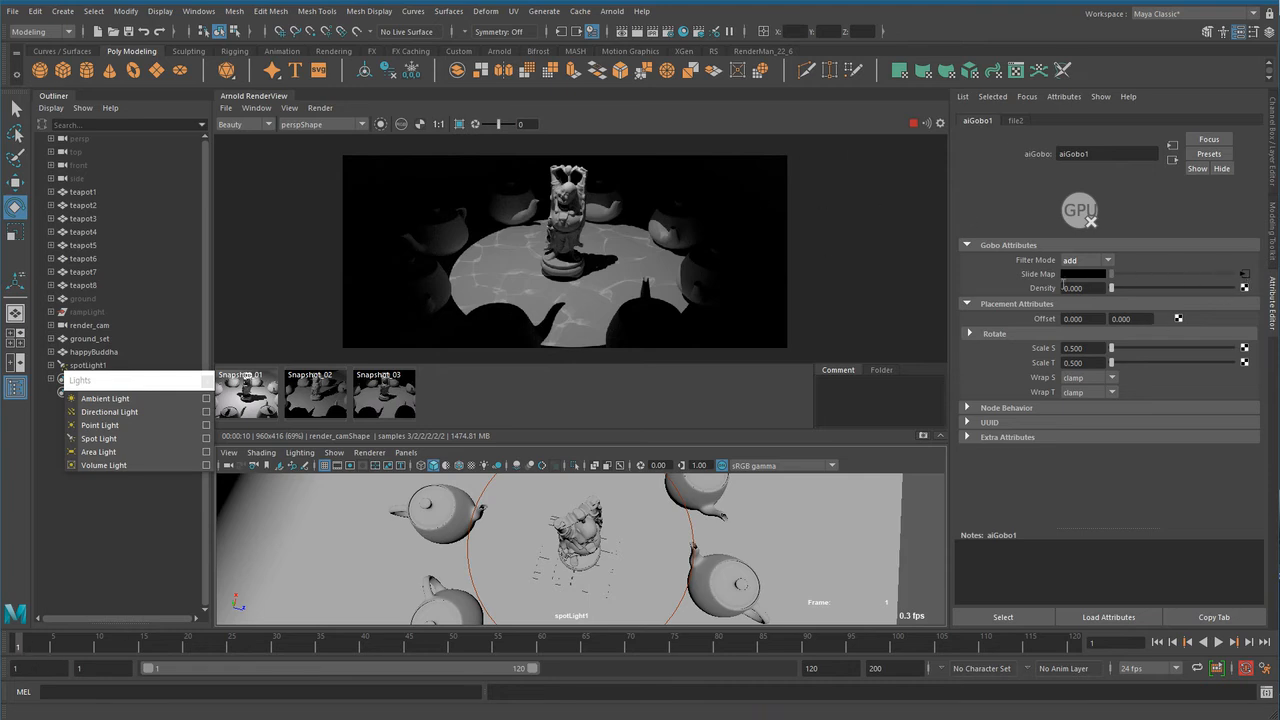
Preview the caustic_anim images from 002 to 009 in the Slide Map texture's file browser, and close it without loading one.
left_click(1244, 277)
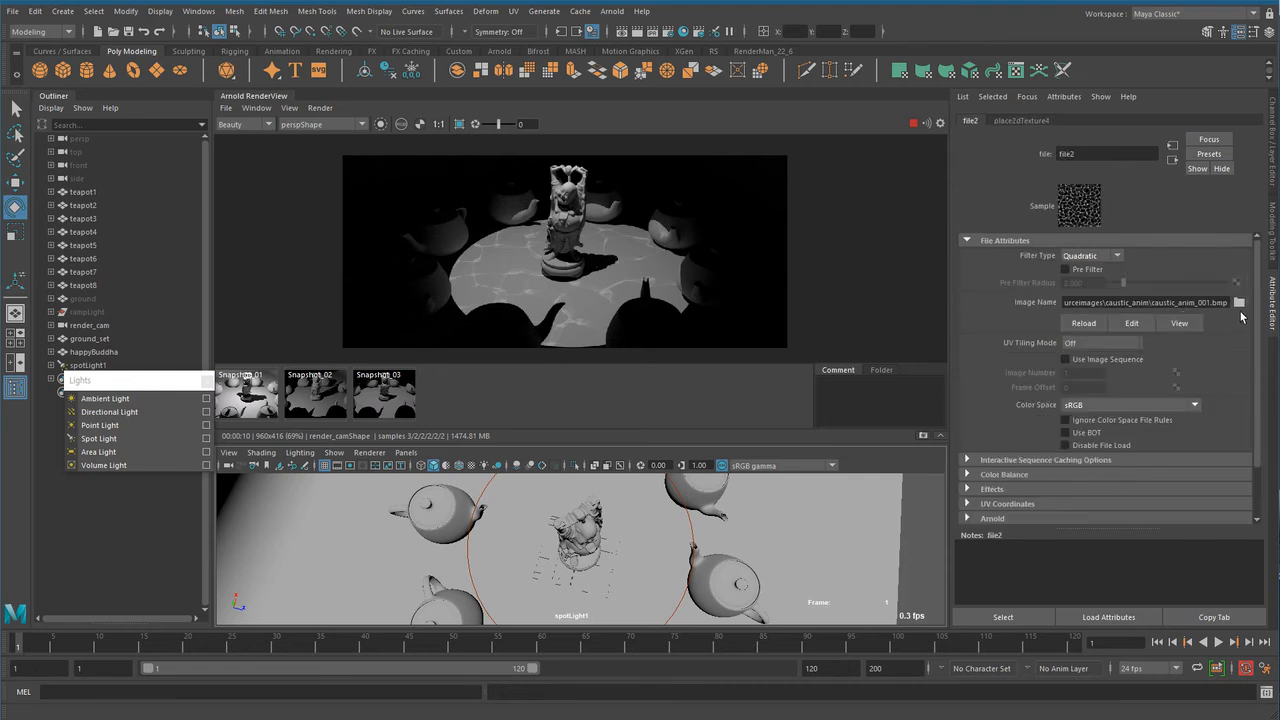
left_click(1239, 302)
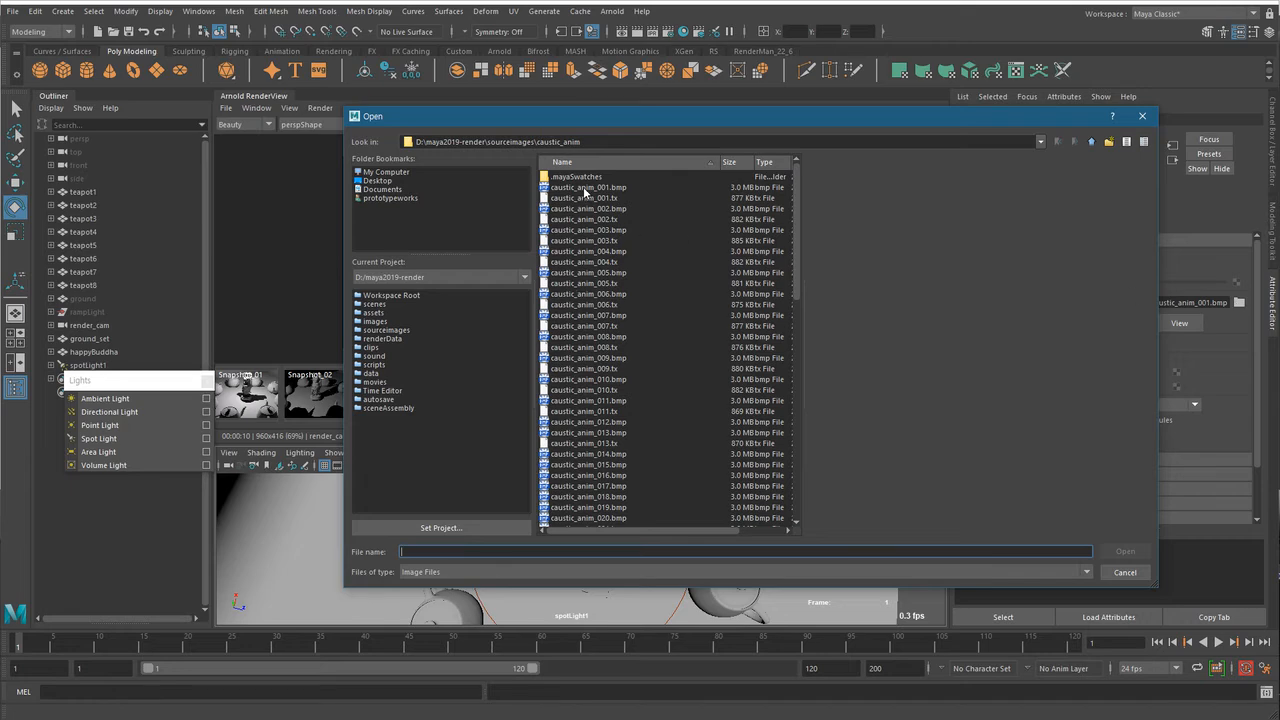
left_click(588, 209)
left_click(596, 230)
left_click(601, 253)
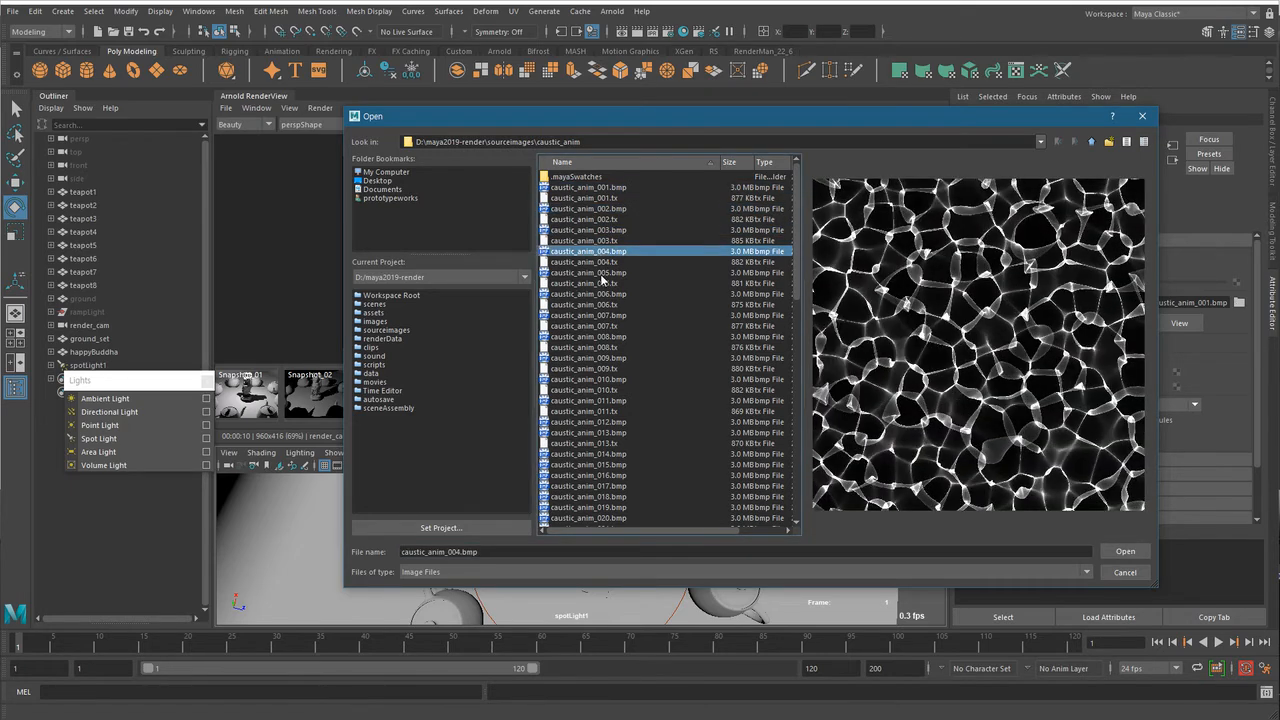
left_click(602, 276)
left_click(602, 294)
left_click(612, 317)
left_click(614, 337)
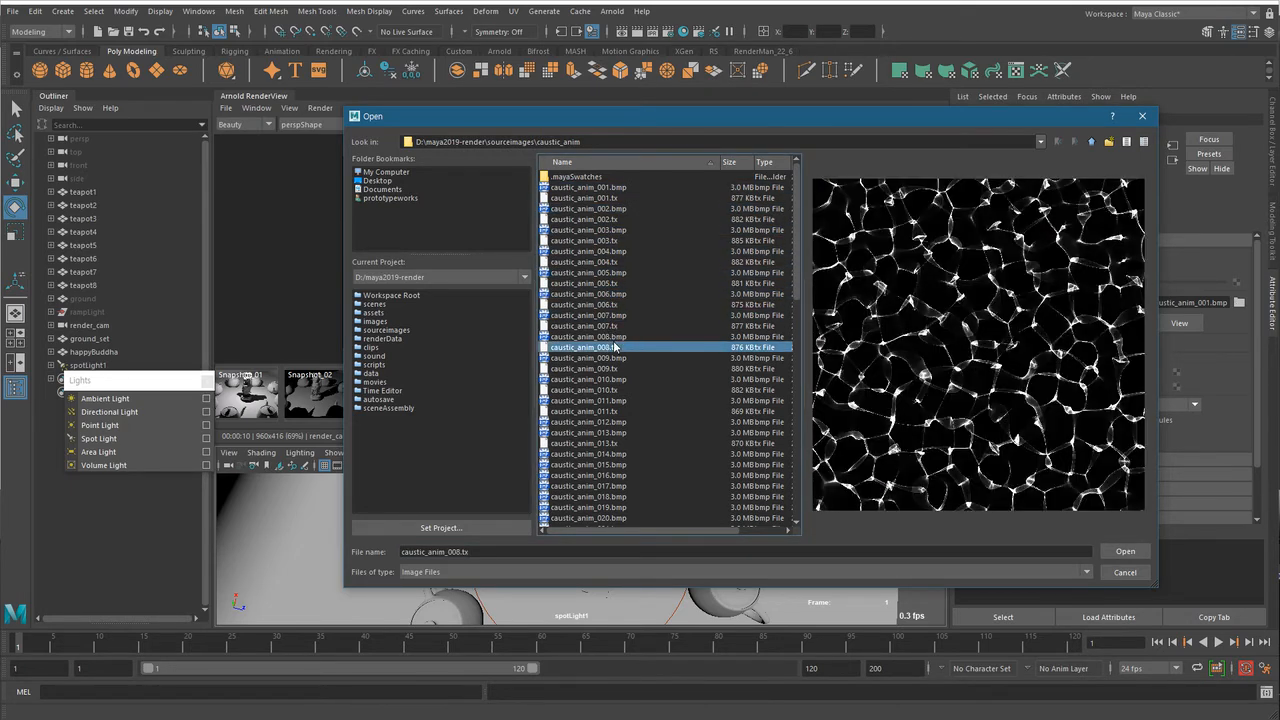
left_click(615, 358)
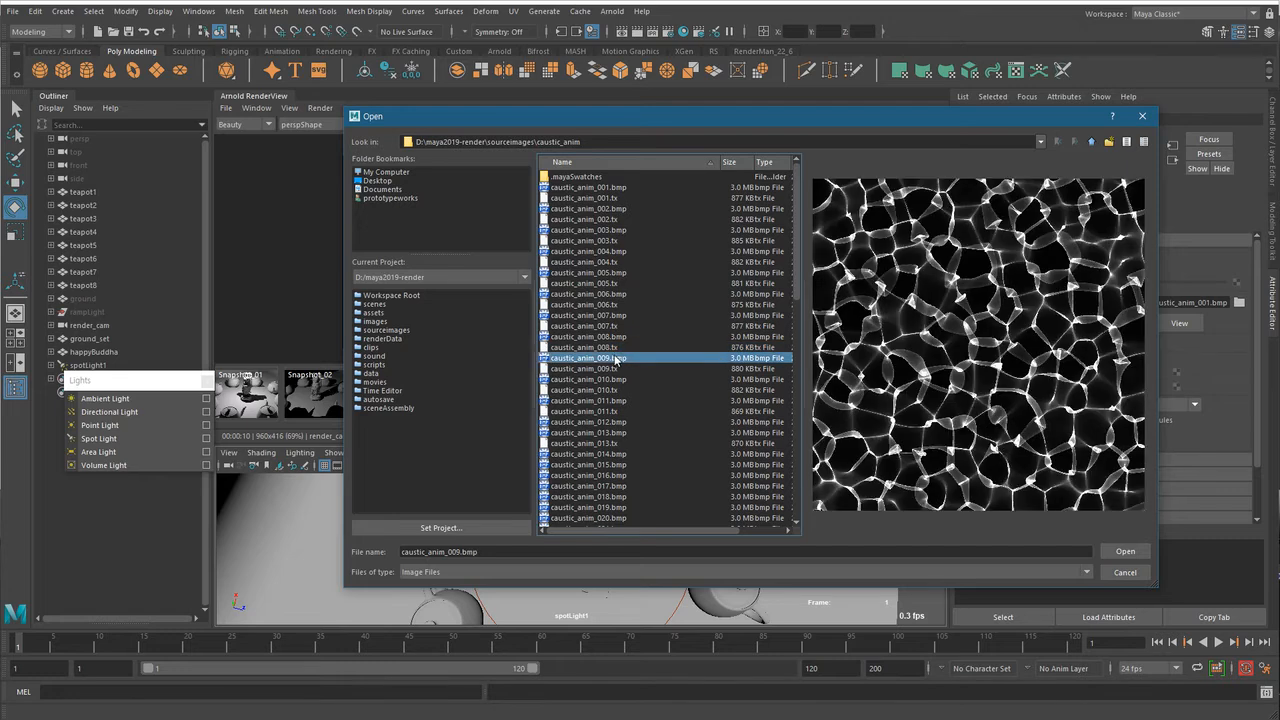
left_click(1127, 573)
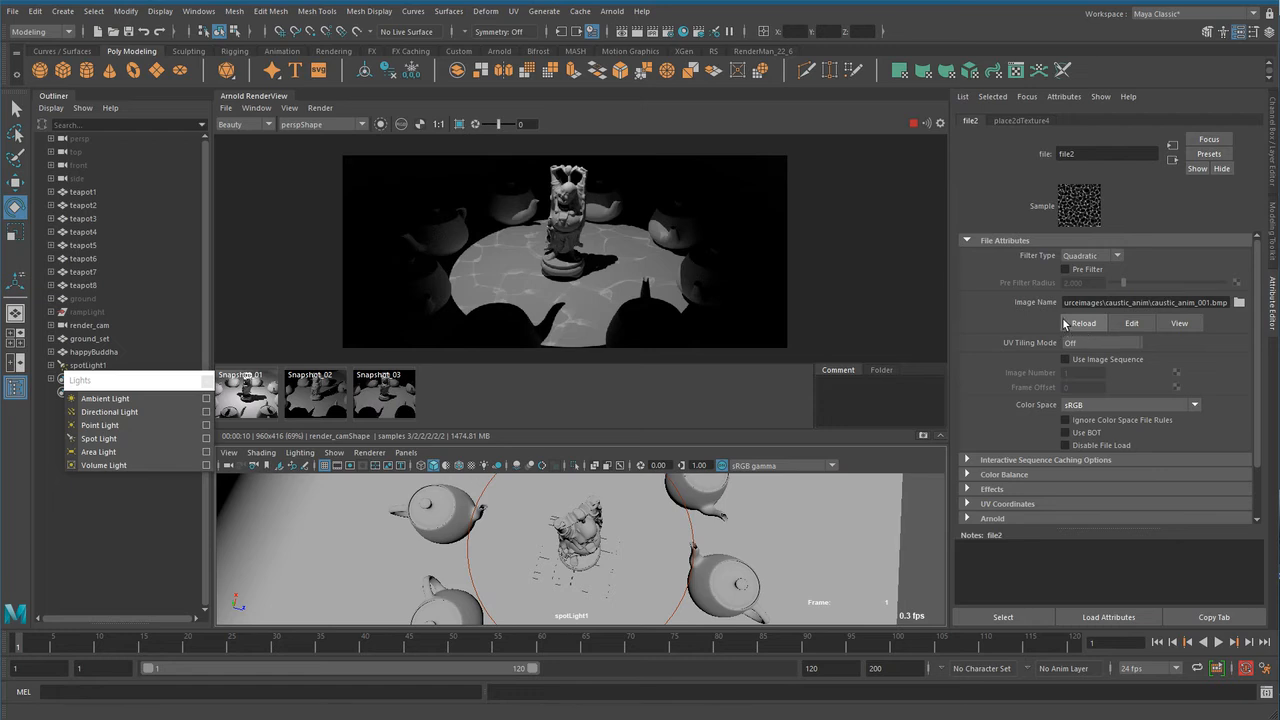
View the texture's caustic_anim_001.bmp image in FCheck, and bring up its dialog for opening an animation.
left_click(1180, 323)
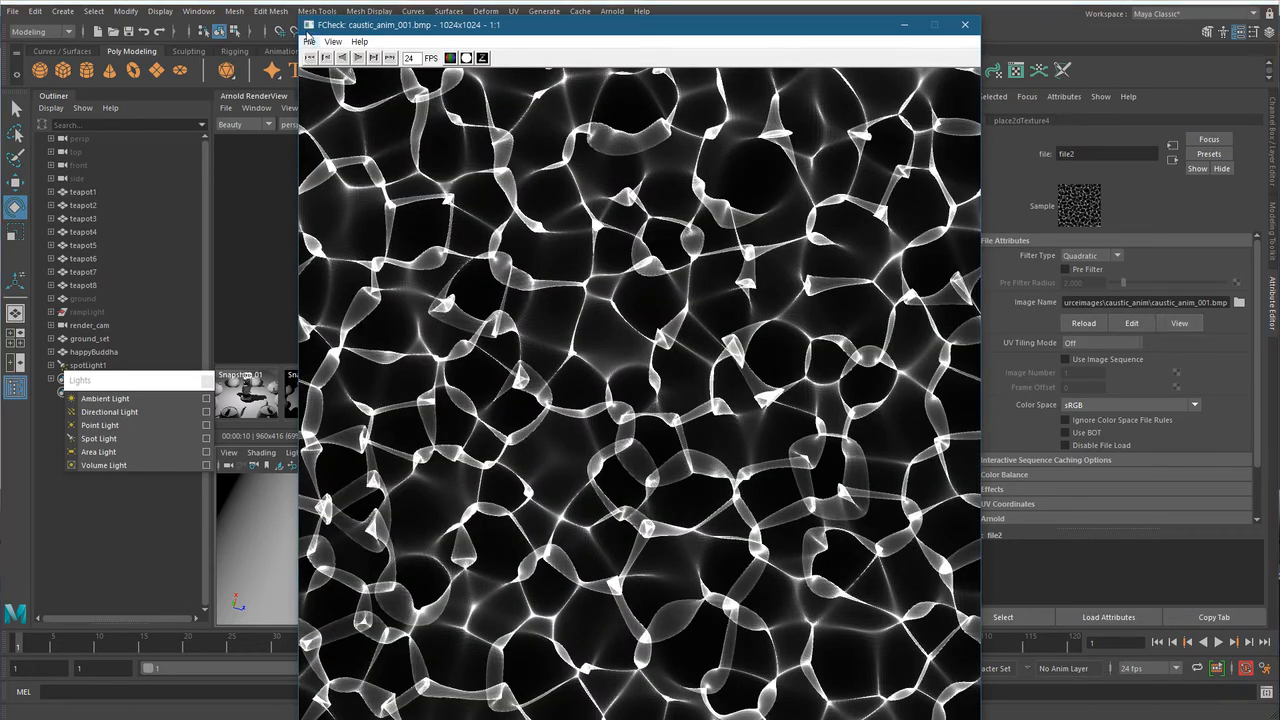
left_click_drag(518, 37, 515, 32)
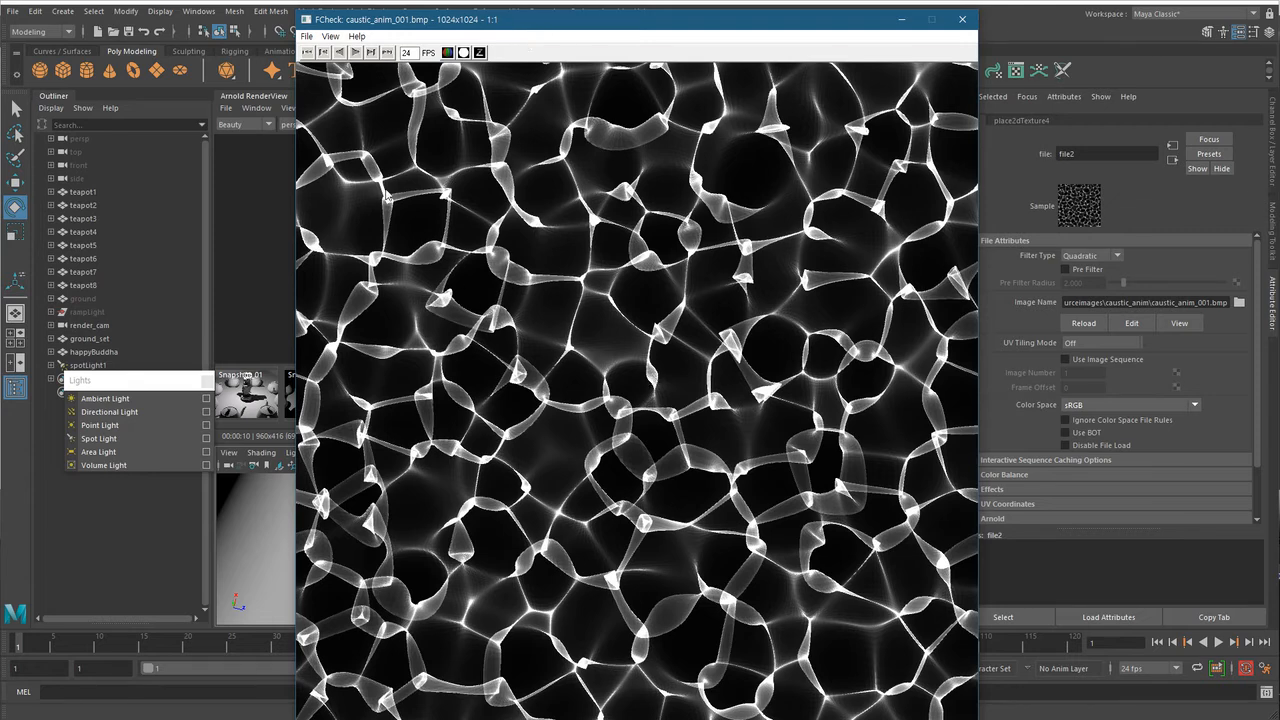
left_click(307, 36)
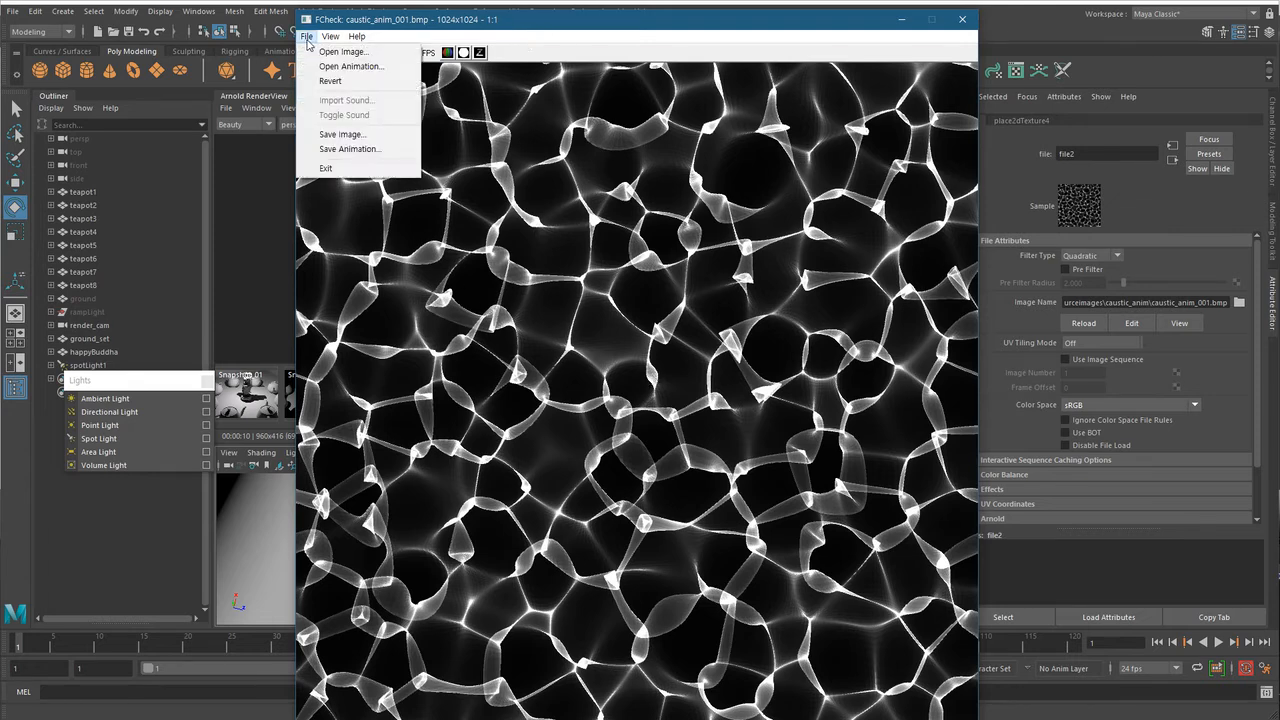
left_click(362, 67)
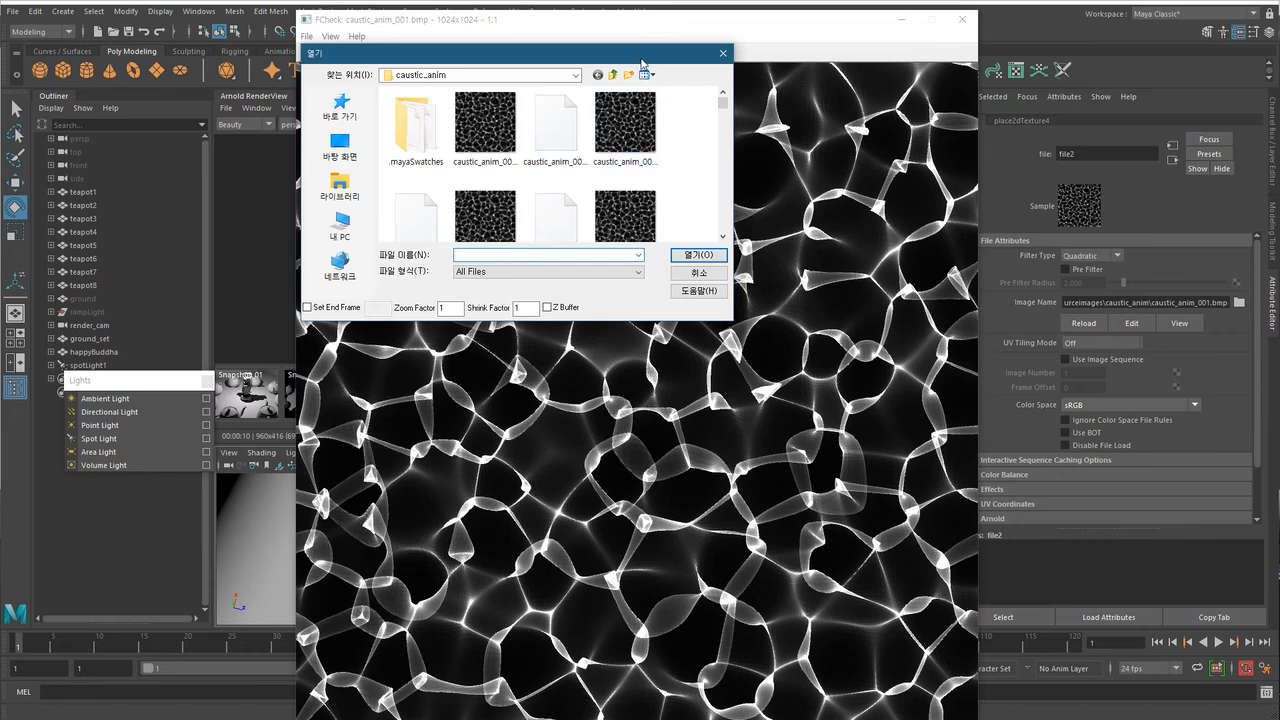
Play the caustic_anim sequence in FCheck from caustic_anim_001.bmp with the end frame set to 72, and close the viewer.
left_click_drag(641, 63, 883, 112)
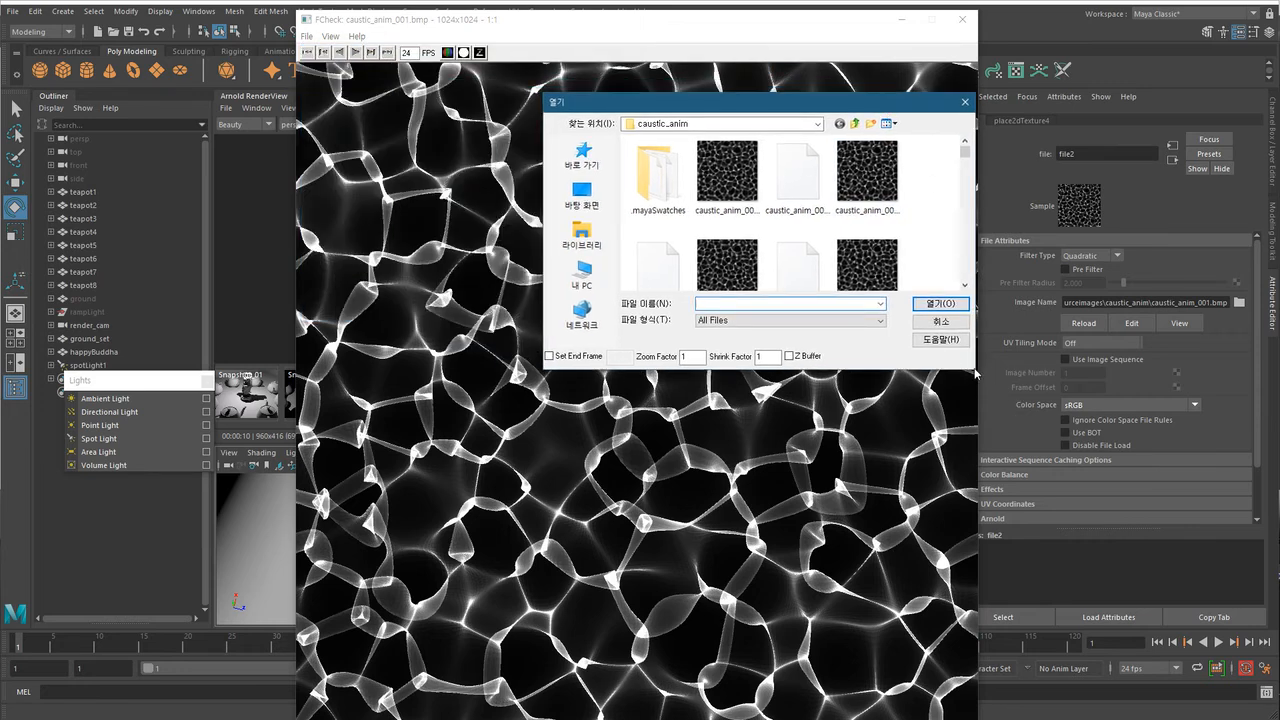
left_click(718, 178)
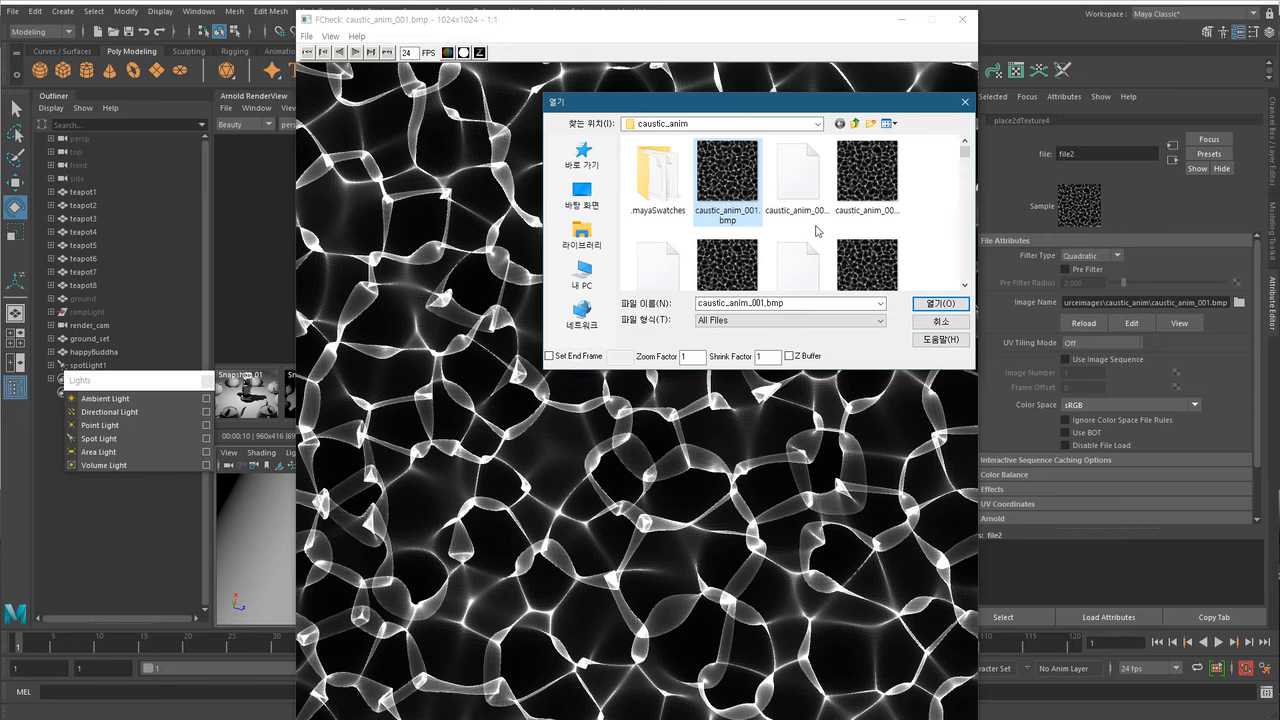
left_click_drag(965, 152, 967, 303)
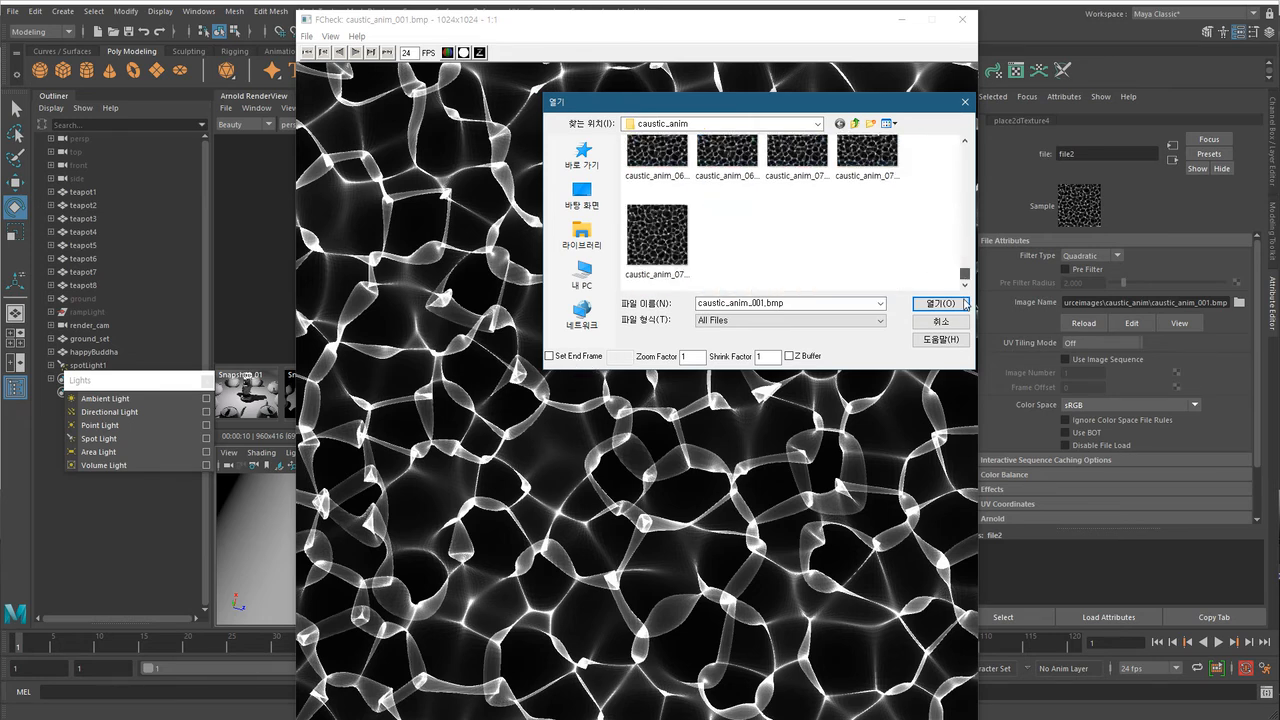
left_click(648, 246)
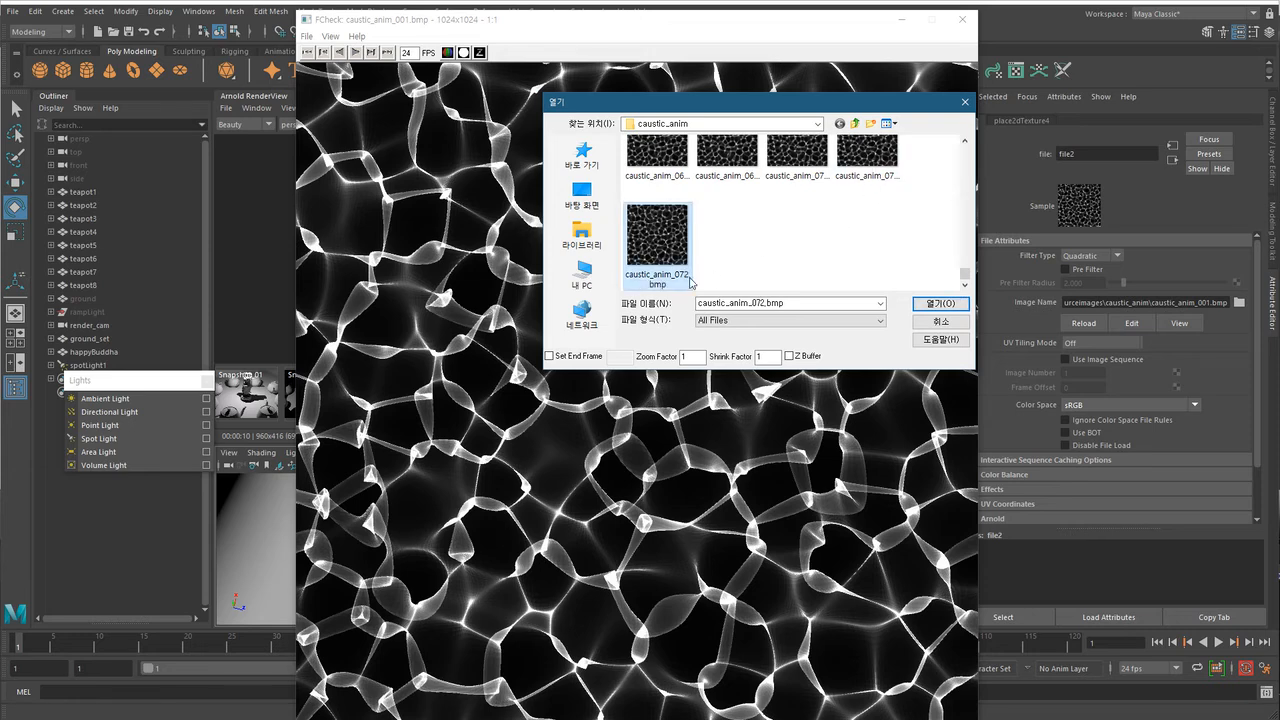
left_click_drag(965, 274, 968, 148)
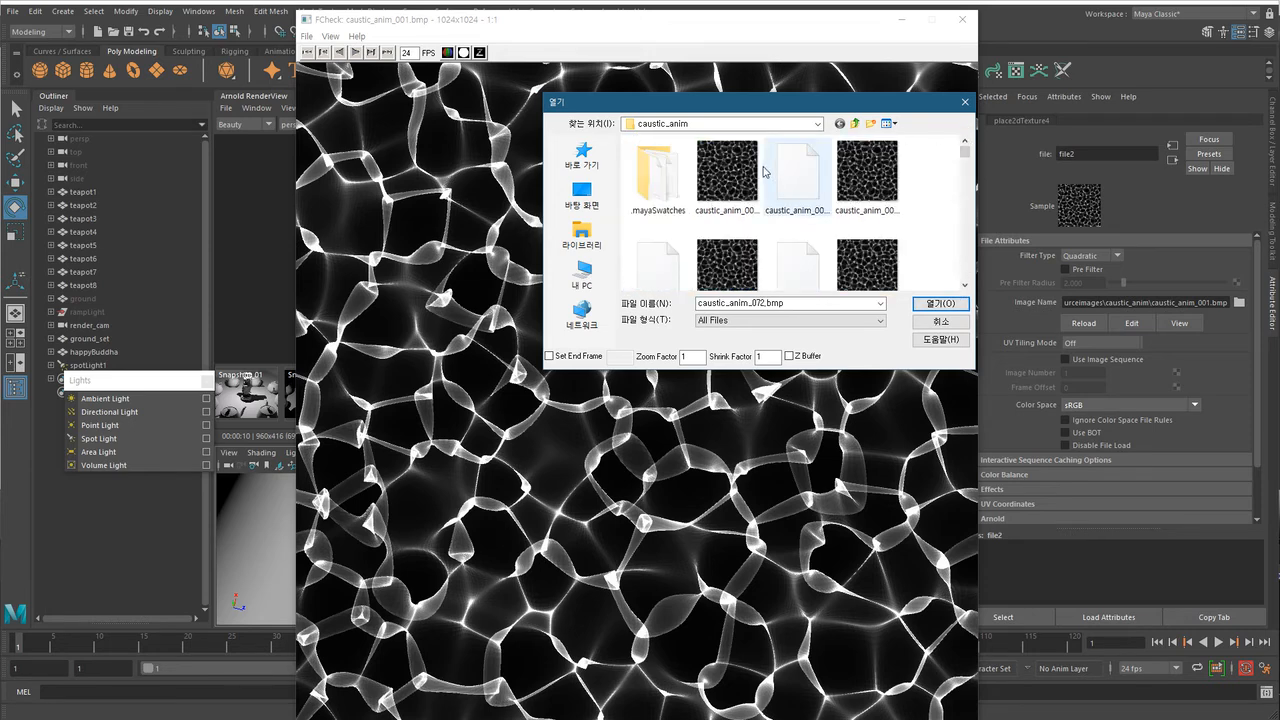
left_click(740, 205)
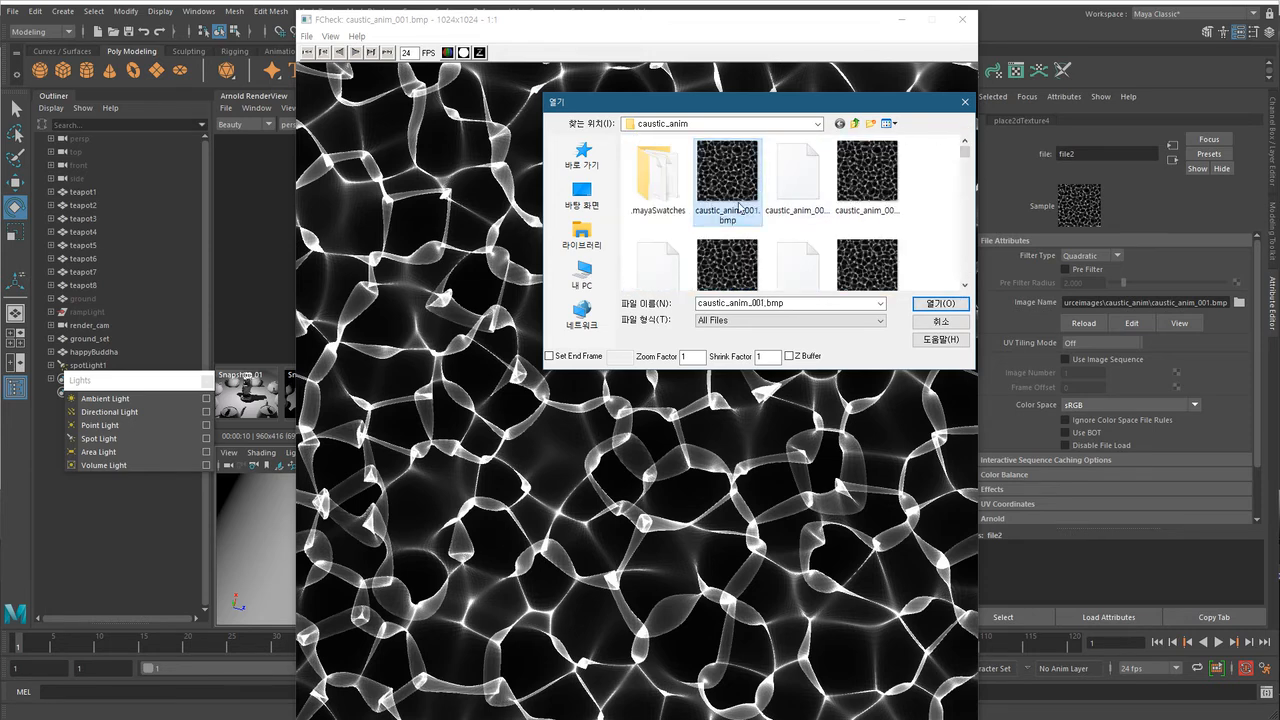
left_click(570, 361)
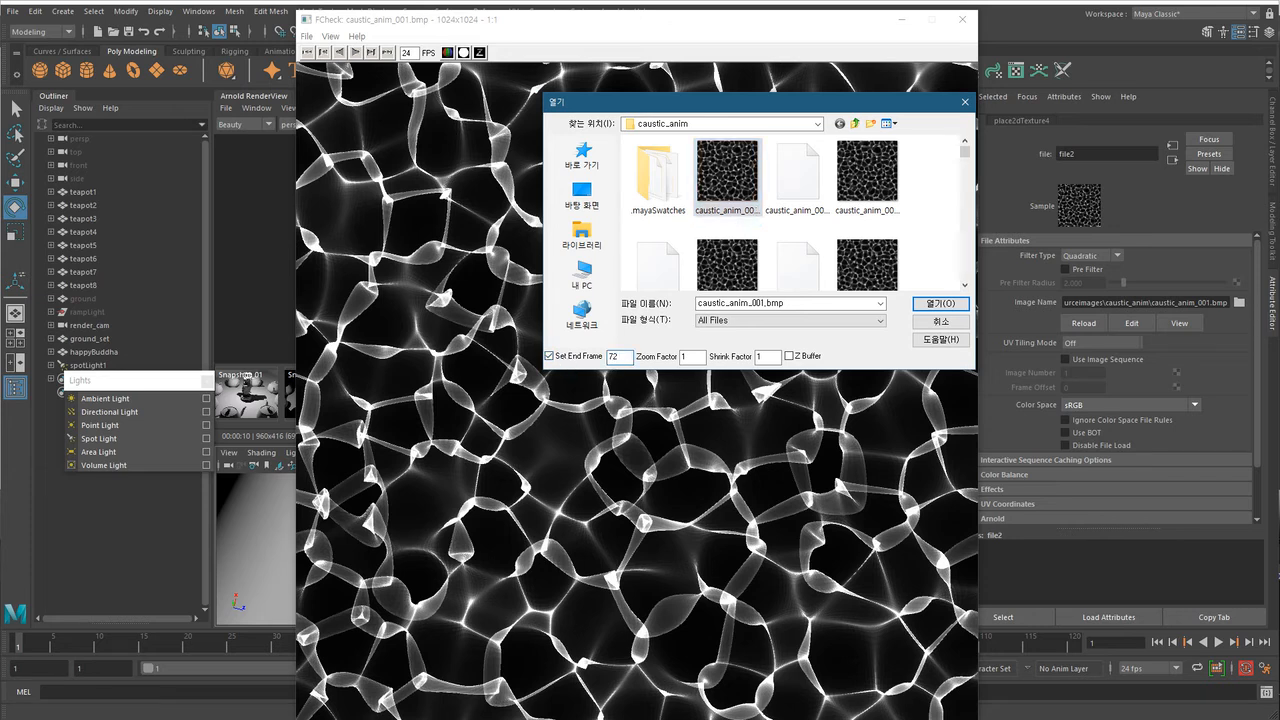
left_click(940, 304)
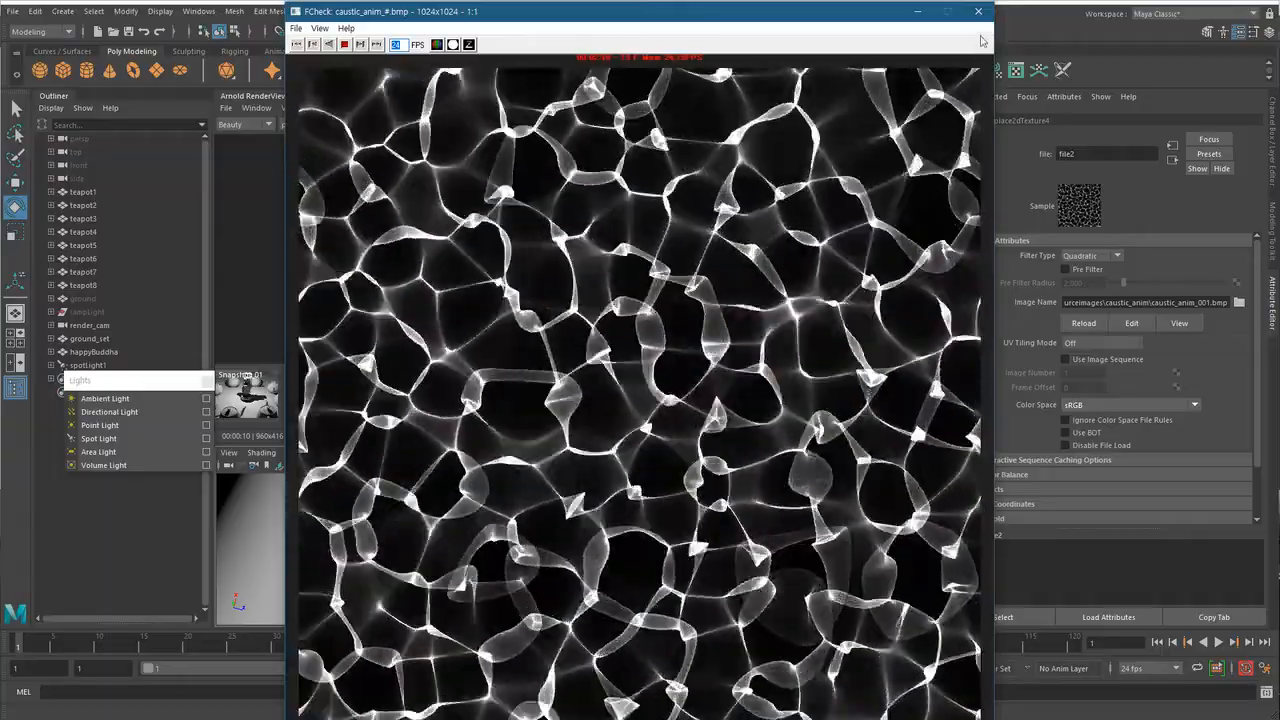
left_click(978, 11)
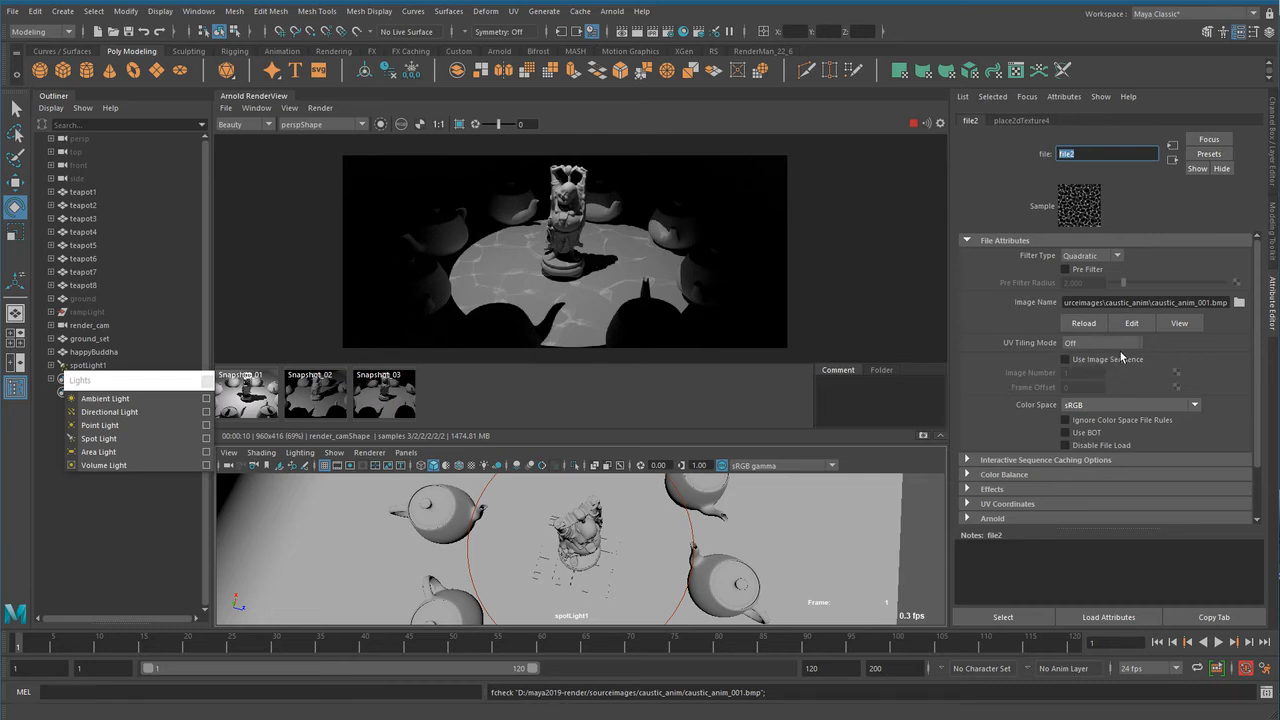
Enable Use Image Sequence on the caustic file texture, and hide the render view's snapshot shelf.
left_click(1108, 359)
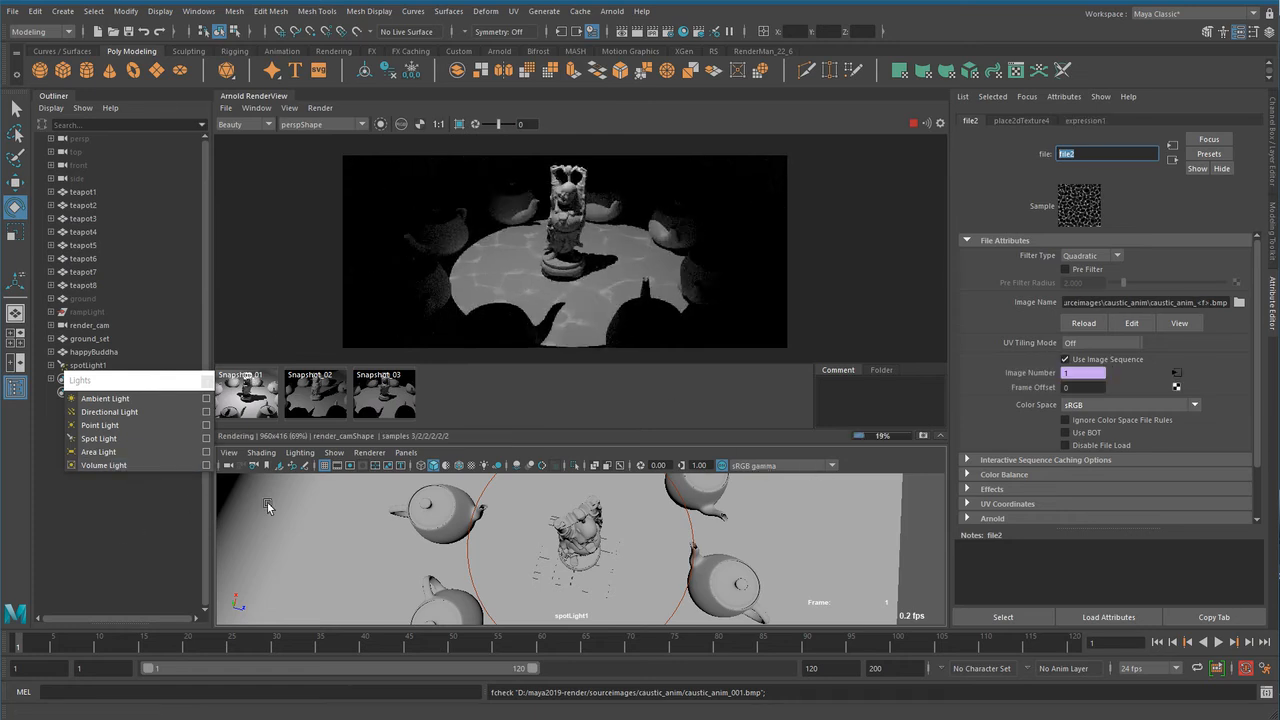
left_click(940, 437)
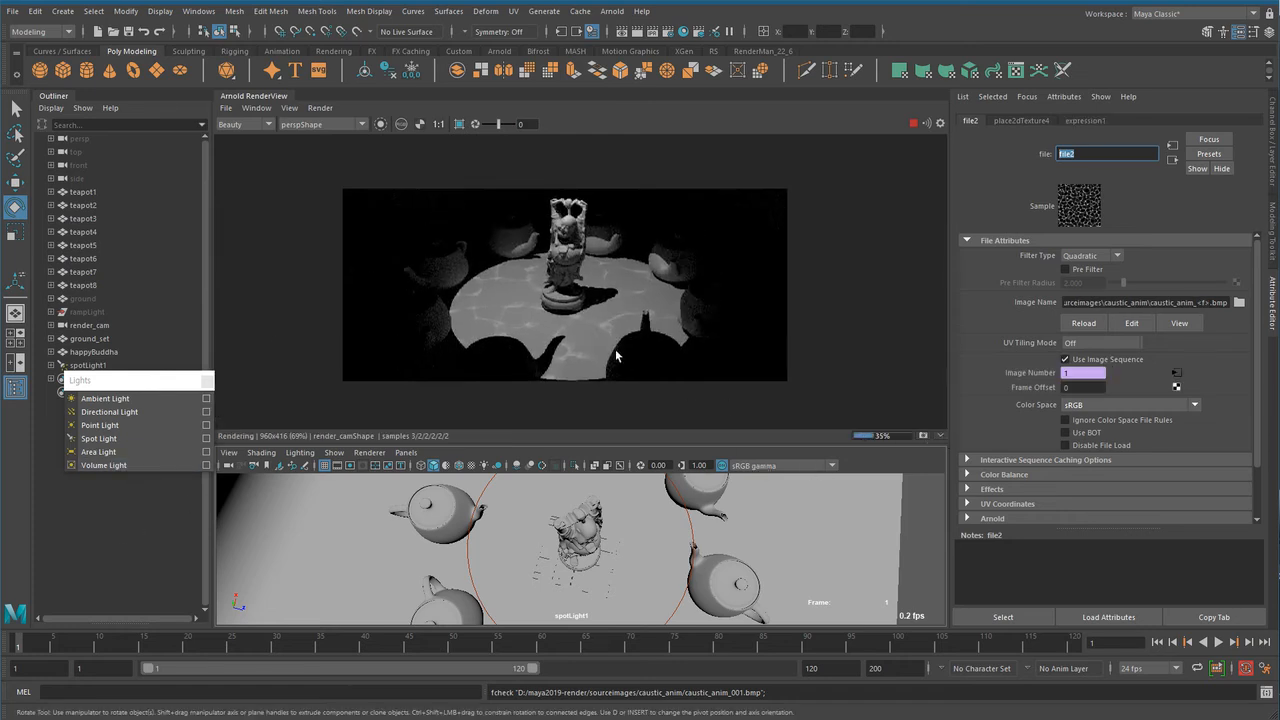
scroll(624, 356, "up", 3)
left_click_drag(722, 356, 742, 366)
Scrub the timeline back and forth up to frame 78, checking the caustic pattern in the render and the texture's Image Number.
left_click(36, 646)
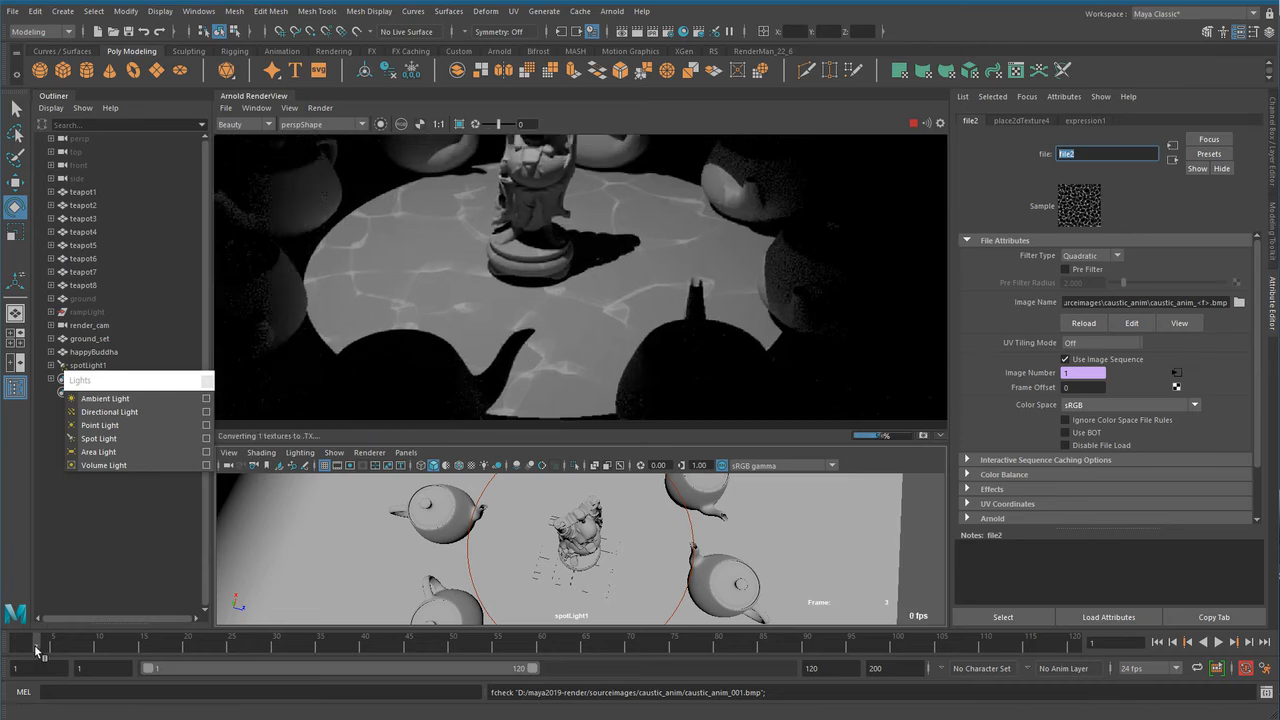
left_click_drag(54, 647, 167, 650)
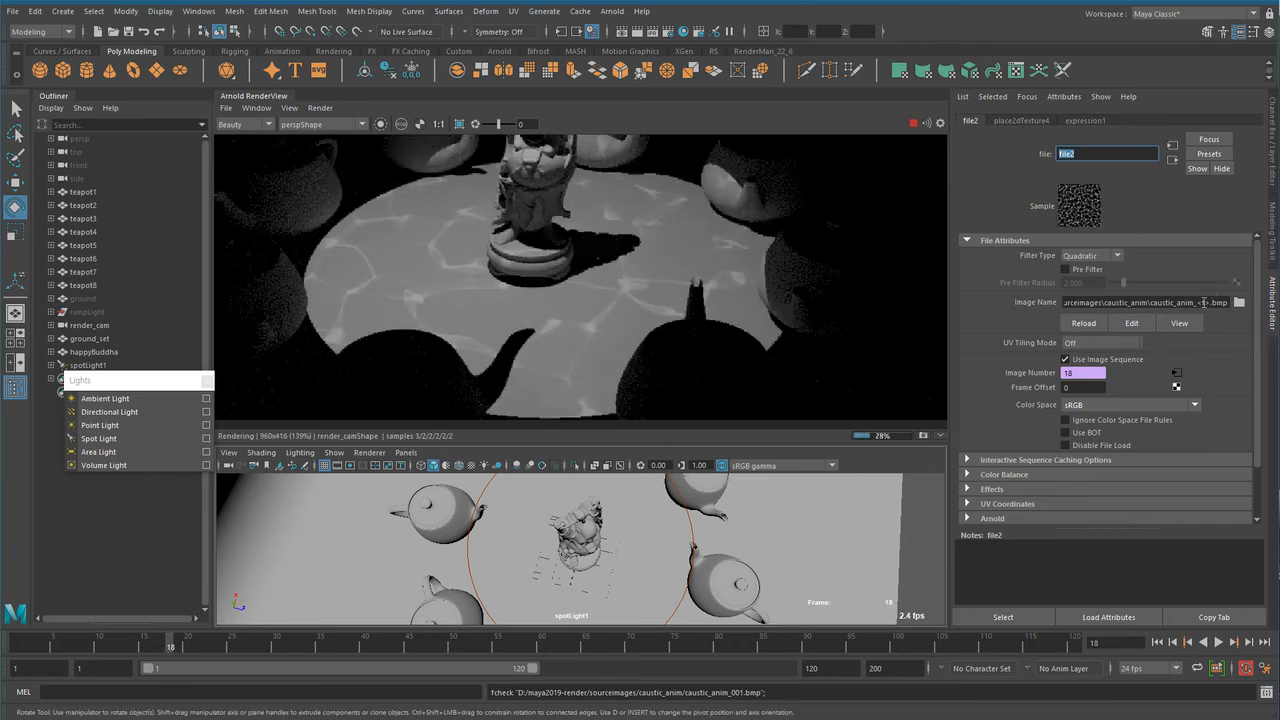
left_click_drag(1209, 302, 1183, 302)
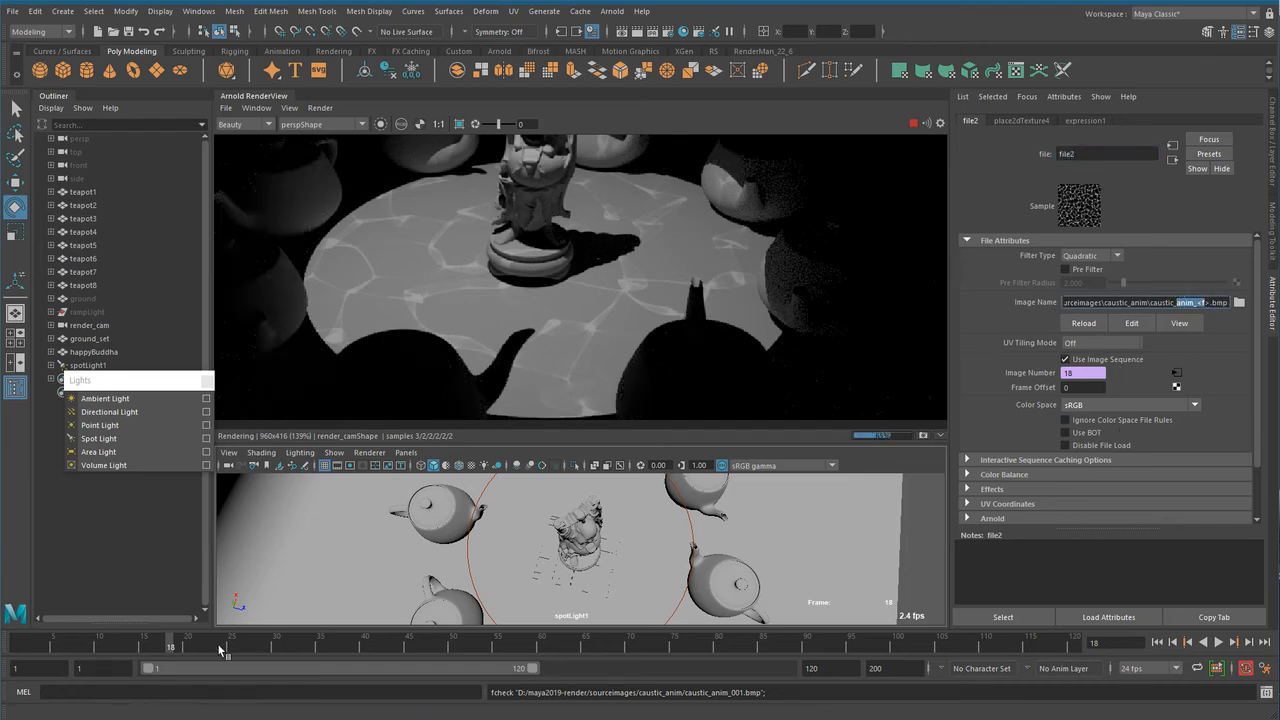
left_click(286, 646)
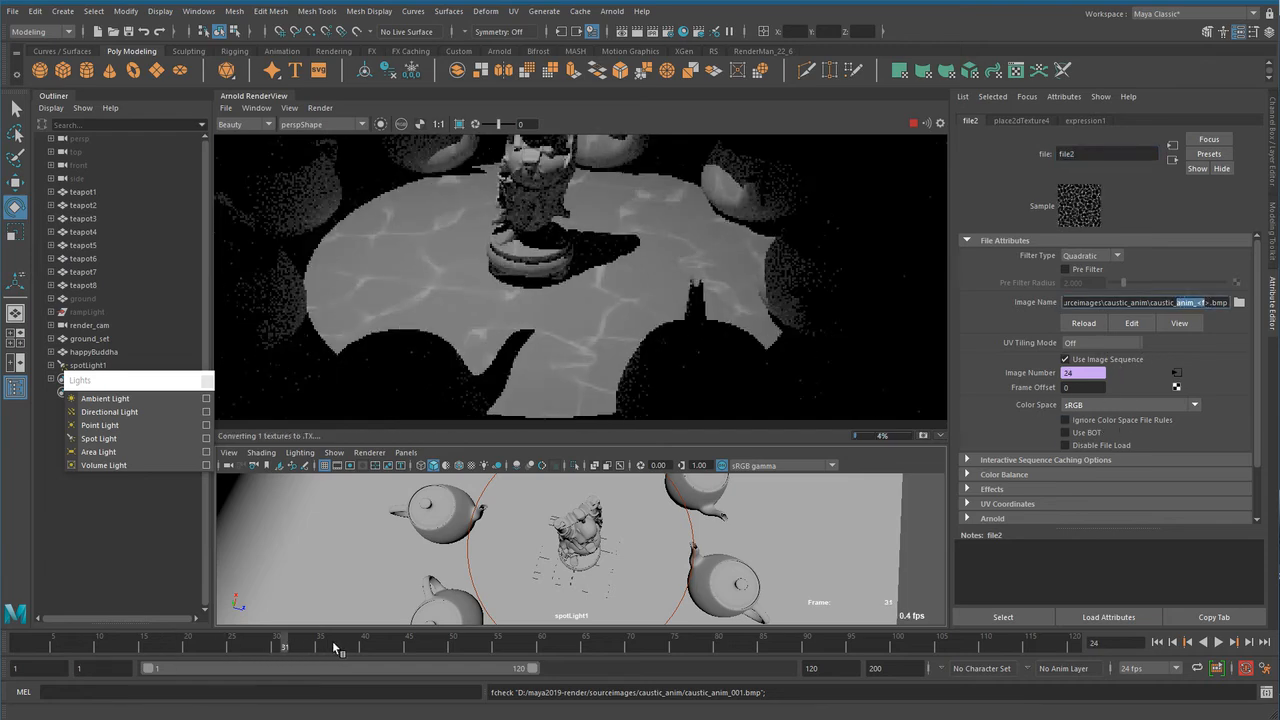
left_click(381, 648)
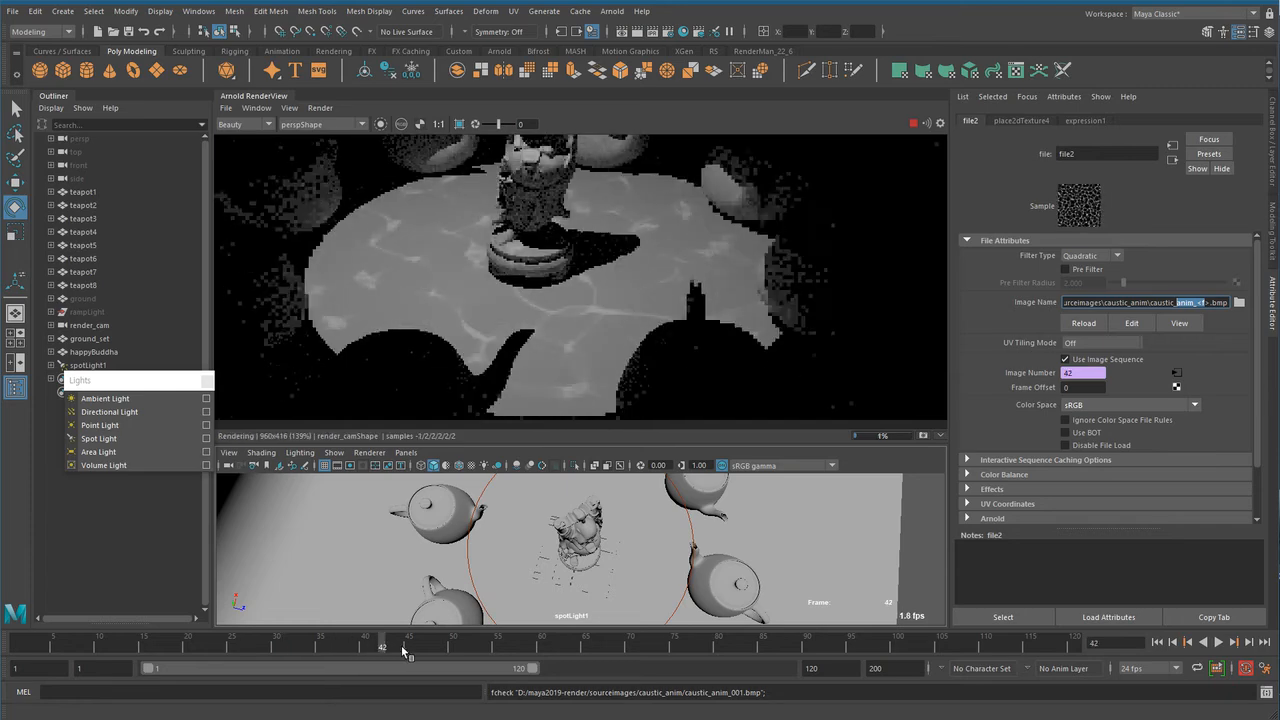
left_click(311, 647)
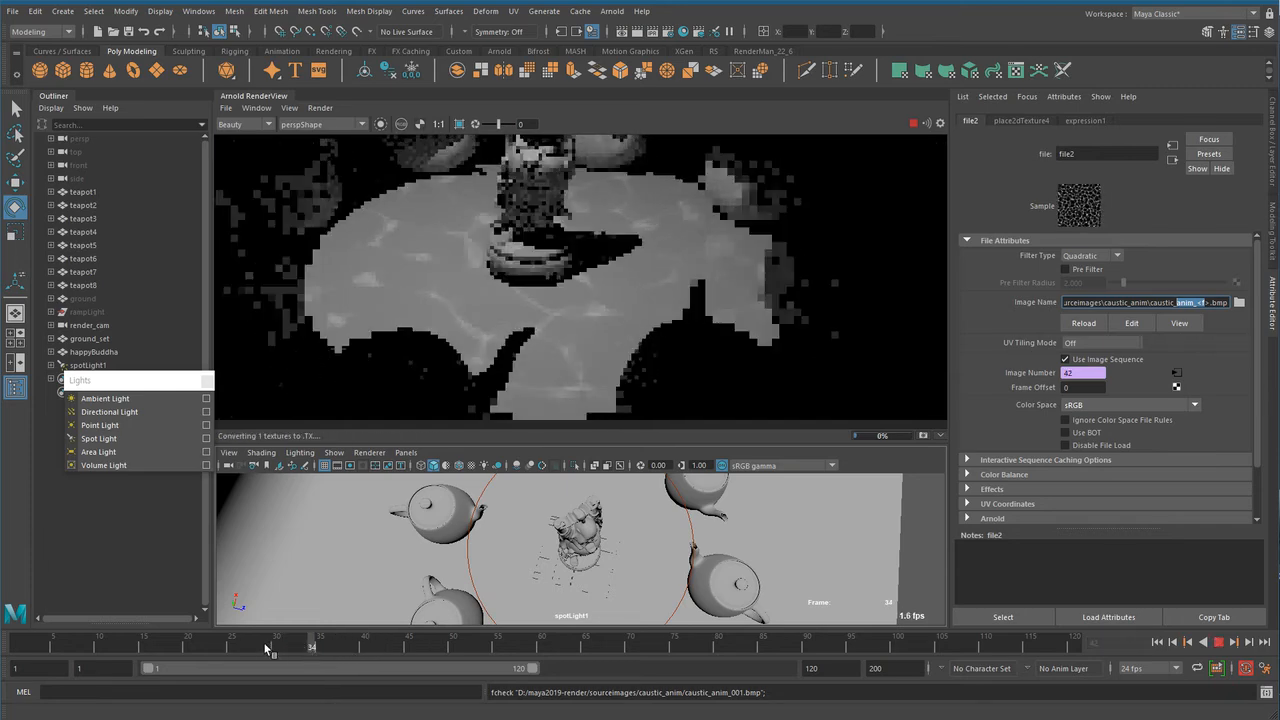
mouse_move(267, 648)
left_mouse_down()
mouse_move(62, 654)
mouse_move(100, 657)
left_mouse_up()
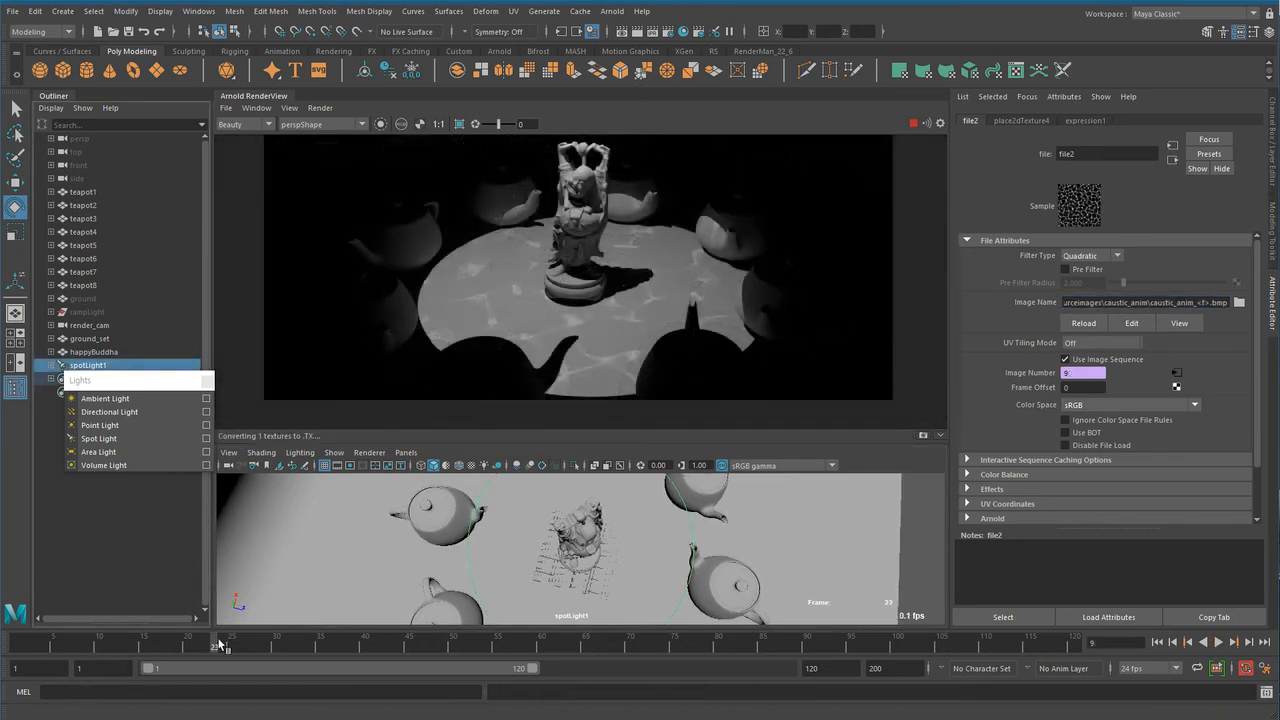
left_click_drag(221, 644, 400, 650)
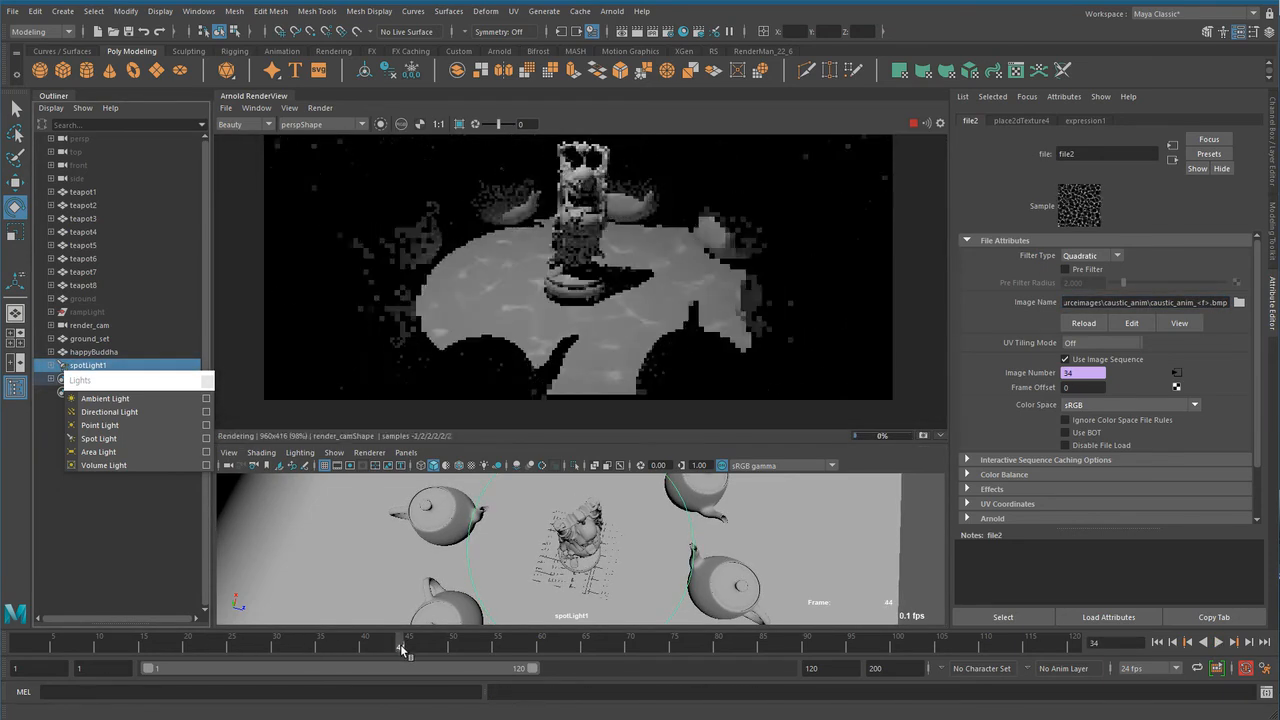
left_click(704, 648)
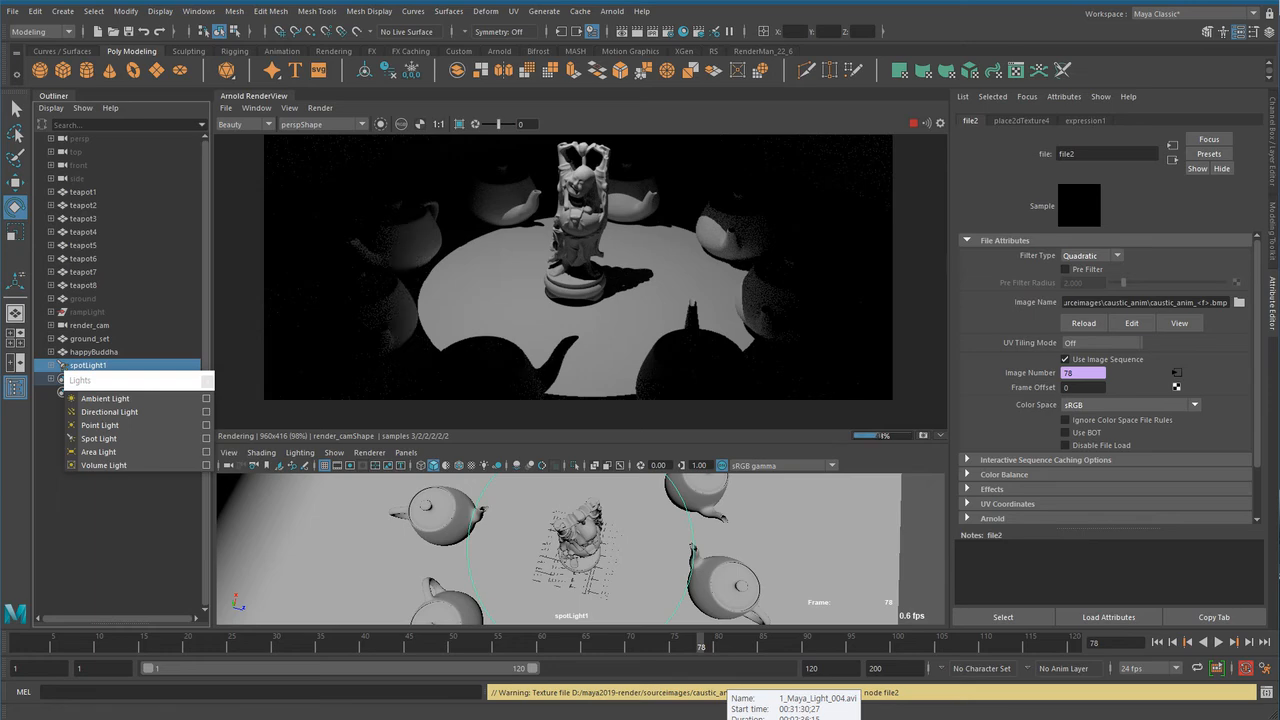
Check the numbering of the caustic_anim files in the texture's file browser, and close it without loading one.
left_click(1239, 301)
scroll(634, 284, "down", 20)
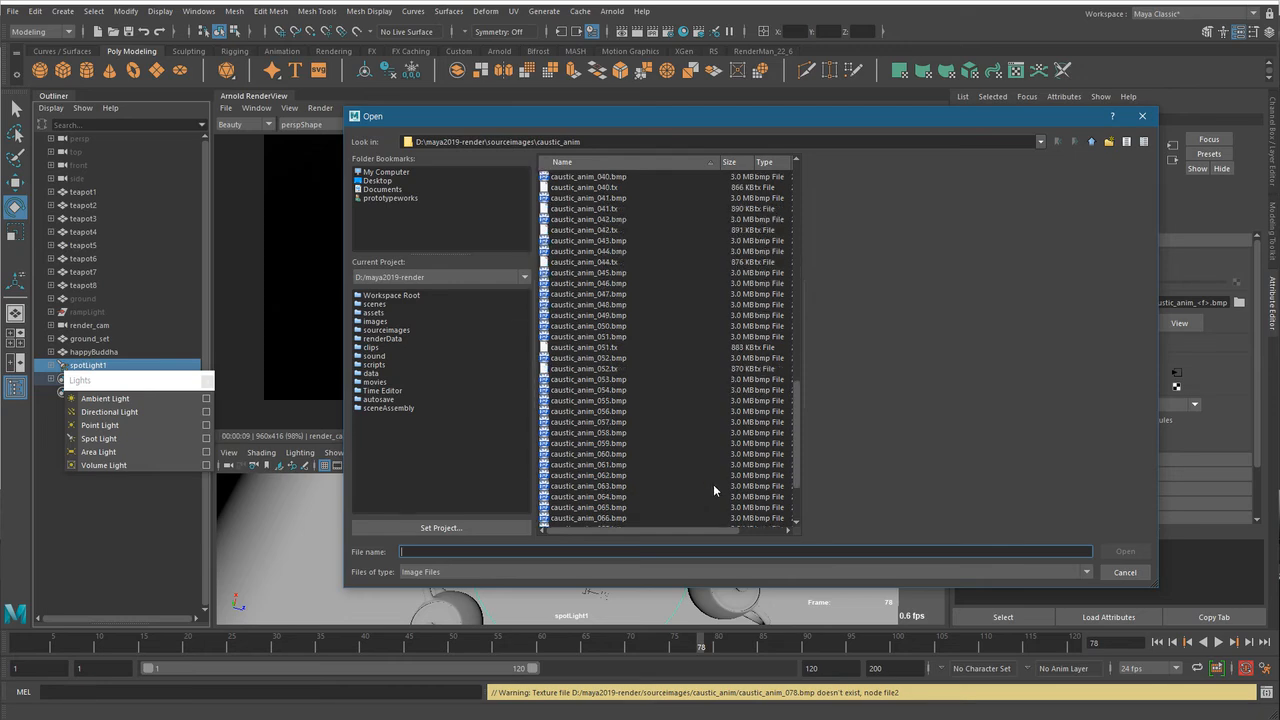
left_click(1124, 573)
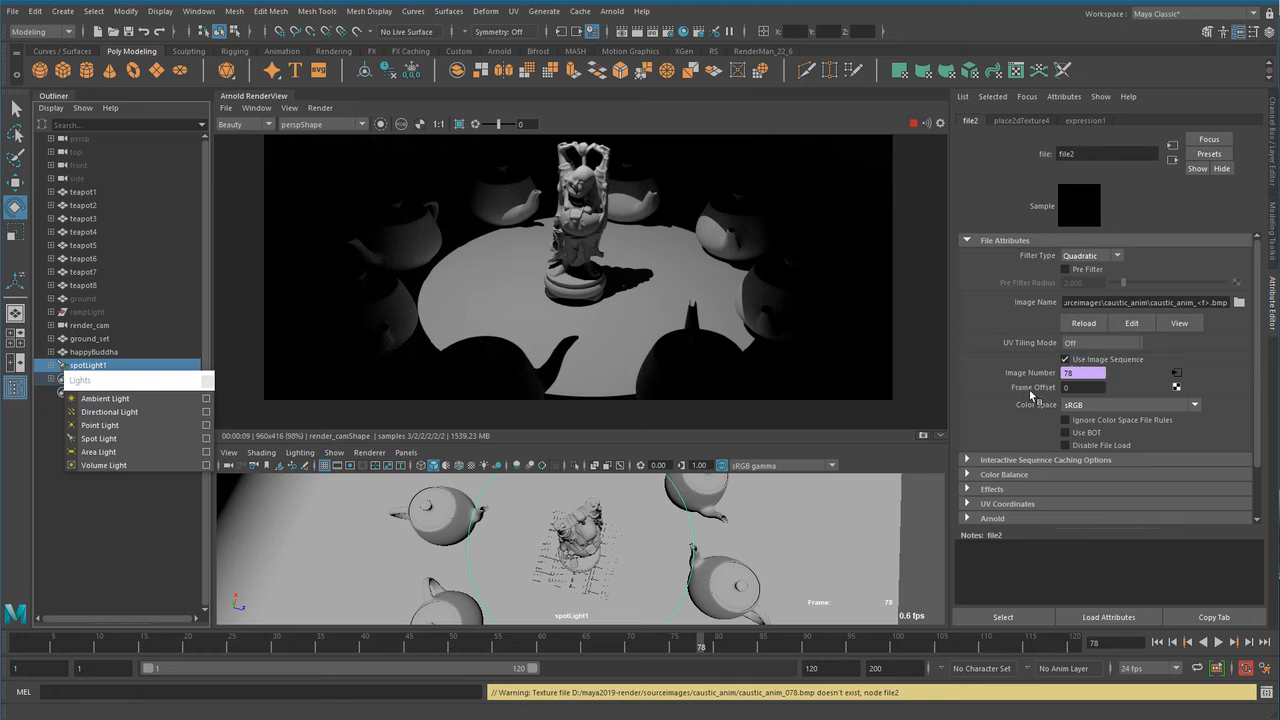
Edit the expression driving the texture's Image Number to read file2.frameExtension=frame%72+1.
left_click(1077, 372)
right_click(1090, 373)
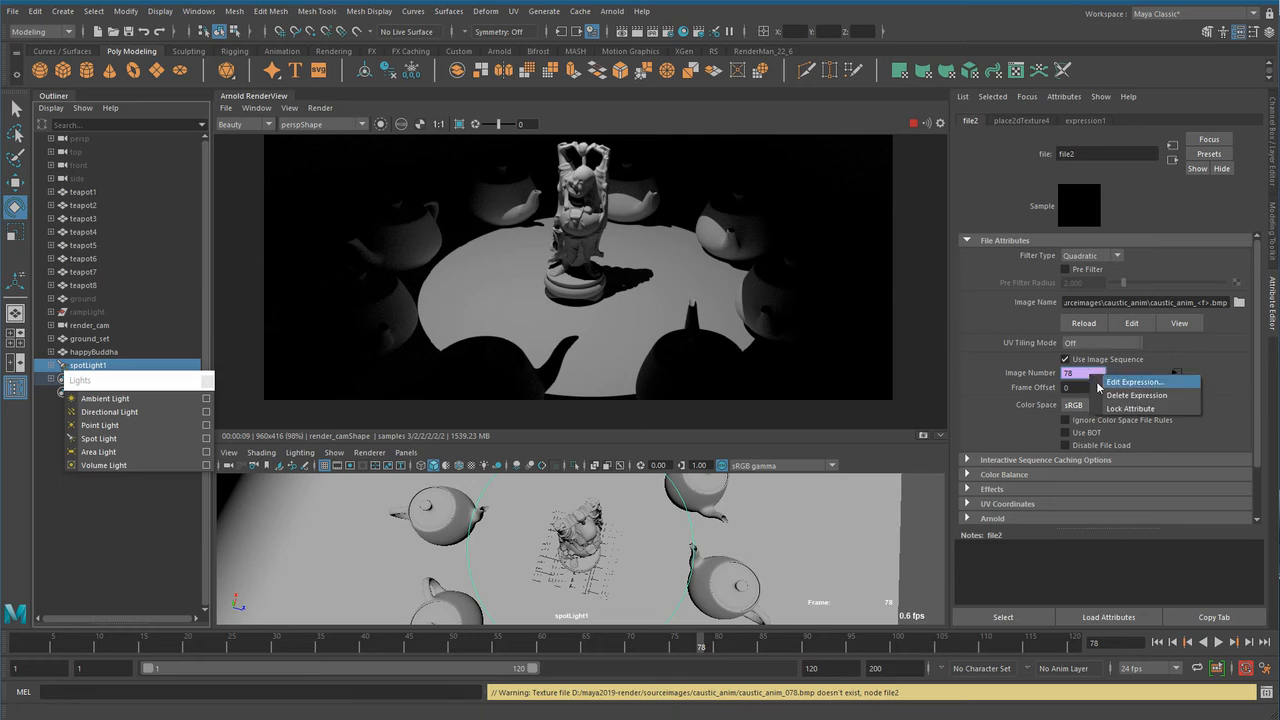
left_click(1155, 388)
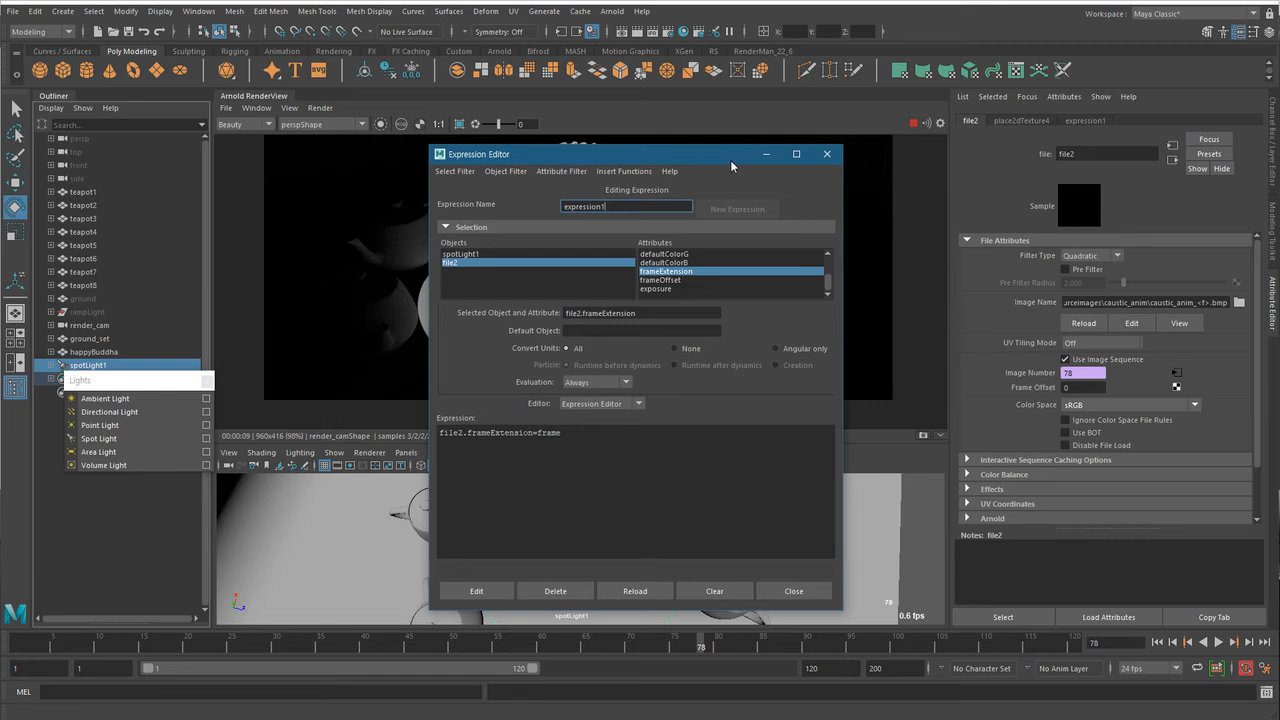
left_click_drag(732, 158, 1106, 158)
left_click(904, 454)
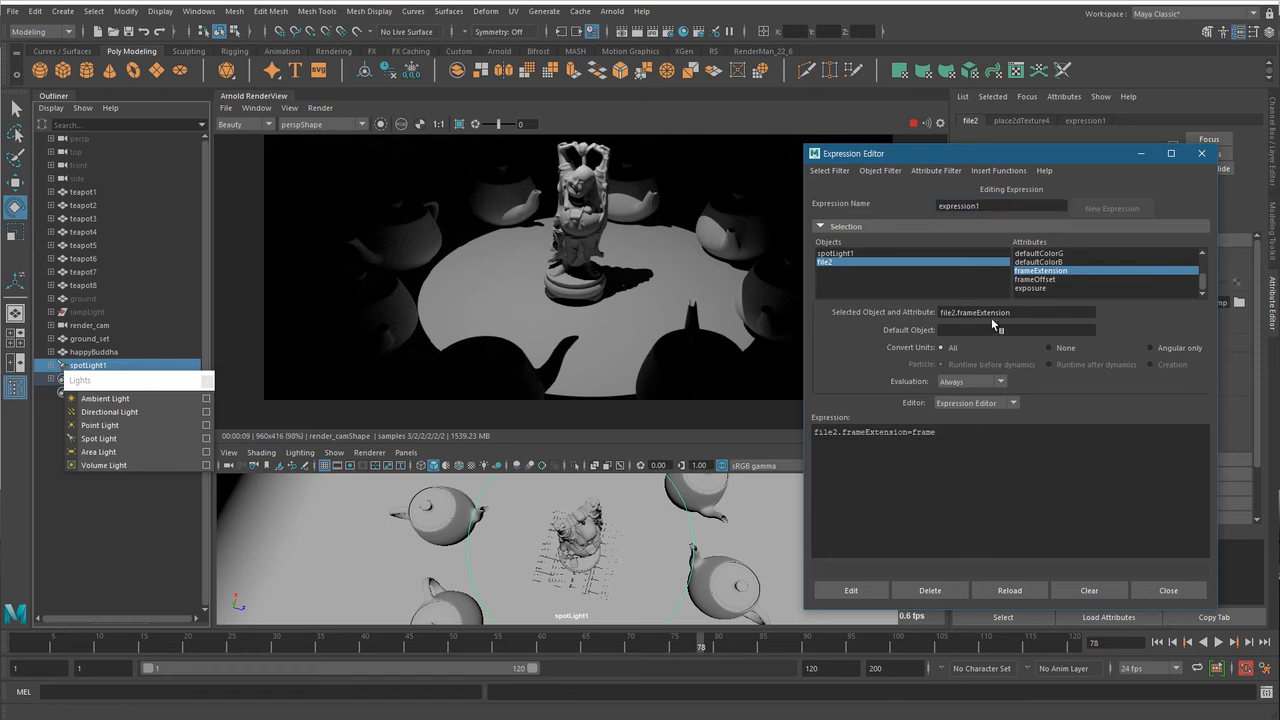
left_click_drag(1014, 312, 941, 314)
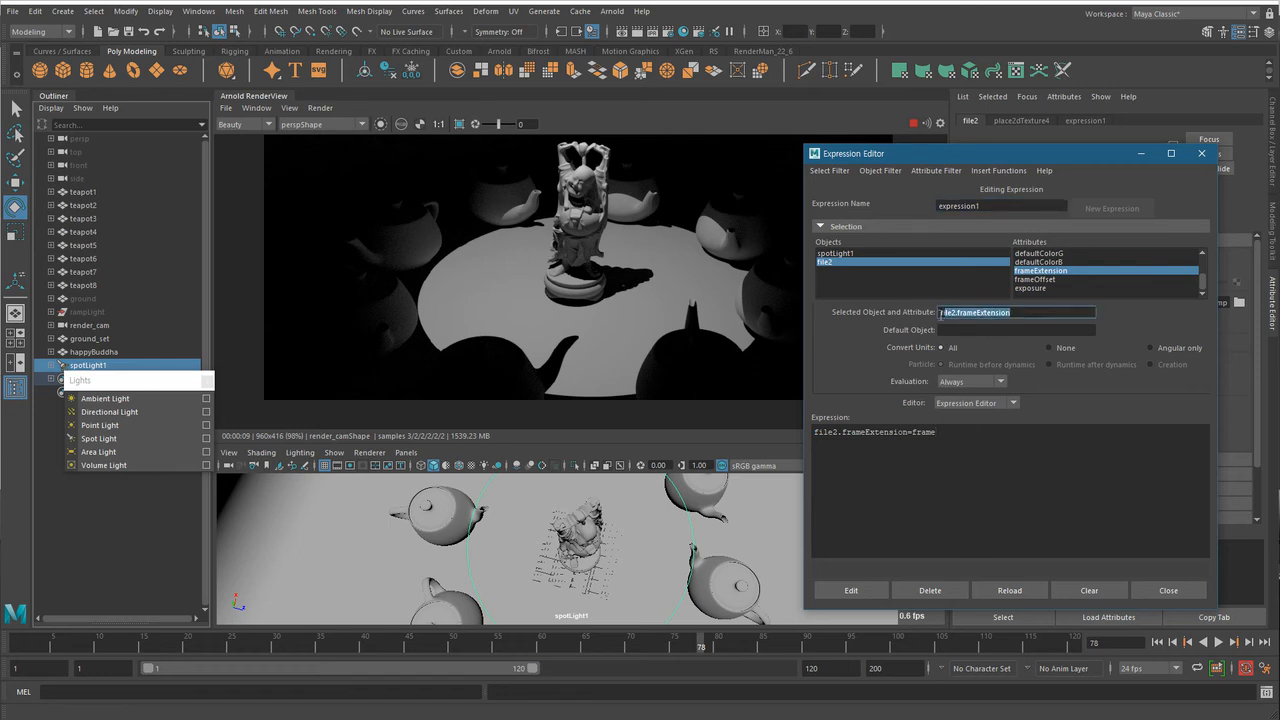
left_click(902, 459)
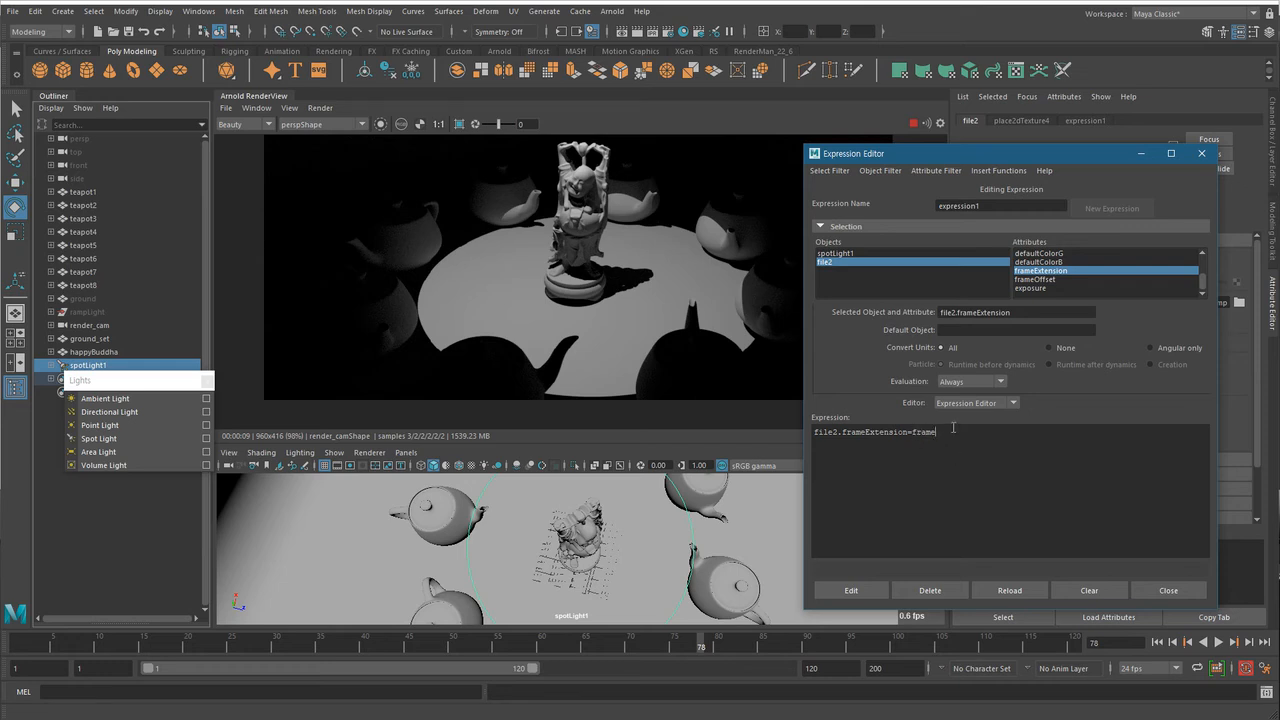
left_click_drag(953, 428, 917, 432)
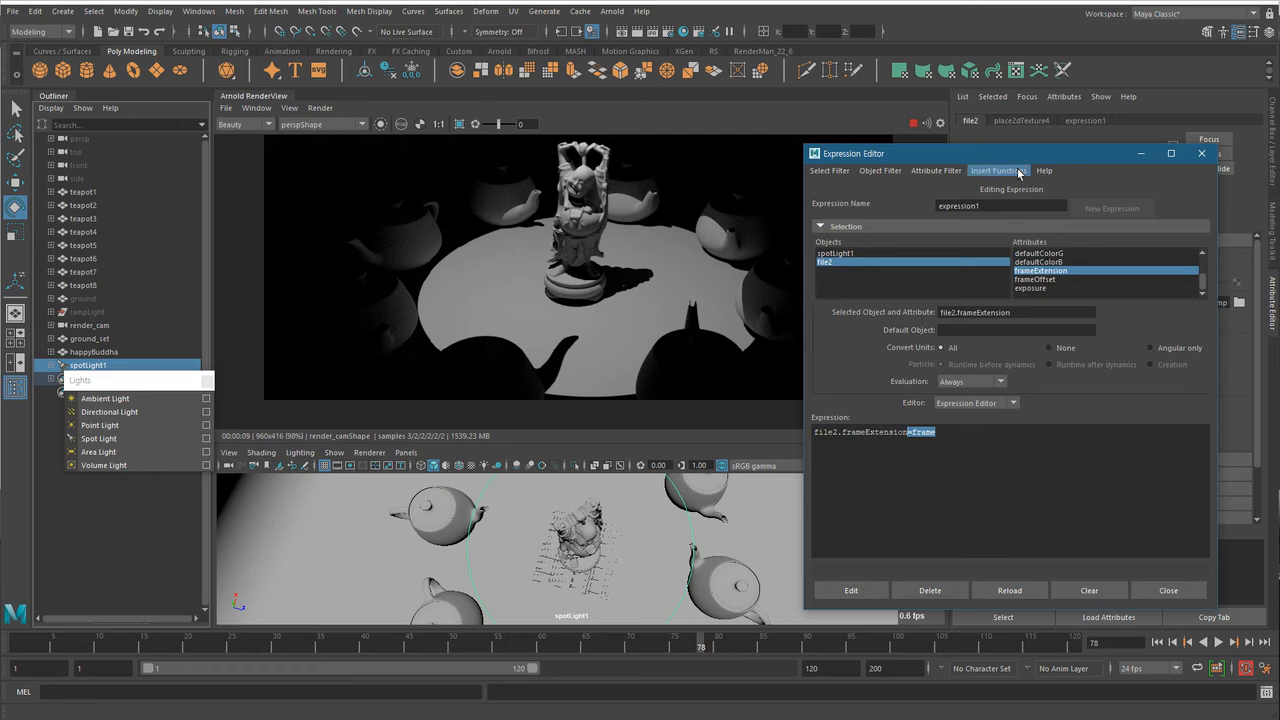
left_click_drag(1000, 155, 670, 220)
left_click_drag(569, 457, 611, 461)
left_click(636, 484)
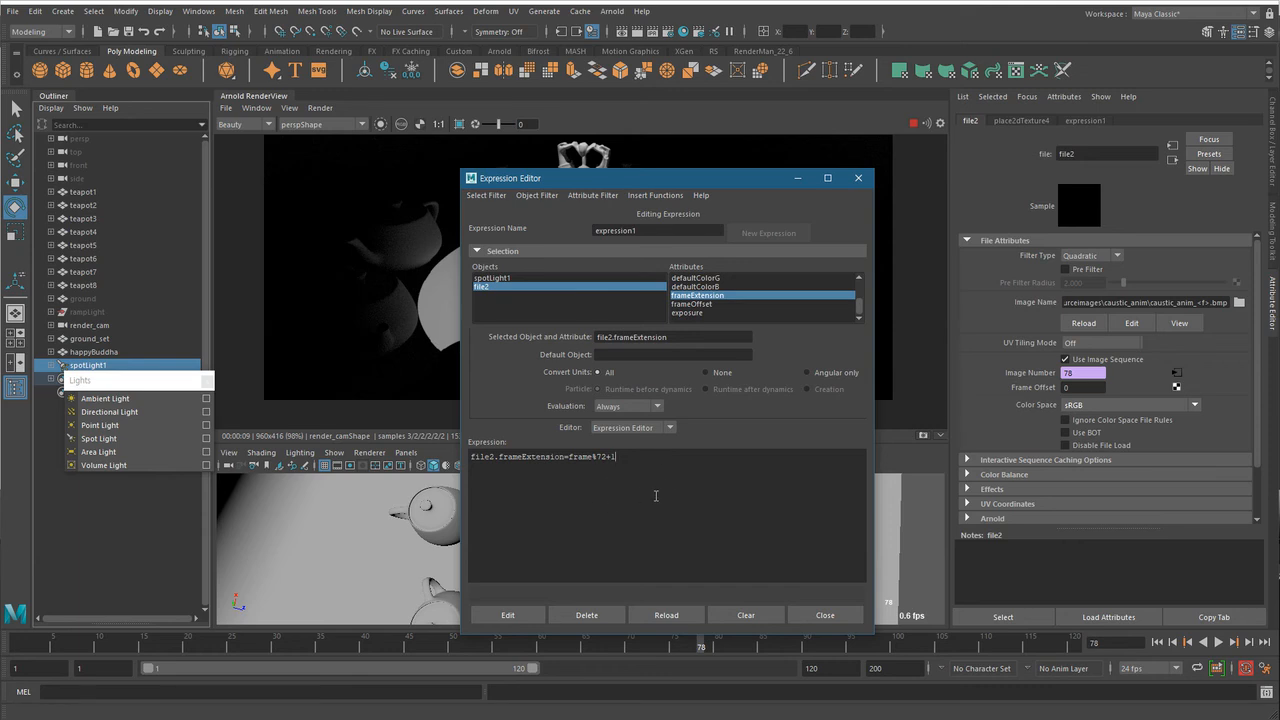
Enlarge the expression text for reading, apply the edited expression, and close the Expression Editor.
scroll(656, 496, "up", 4, "ctrl")
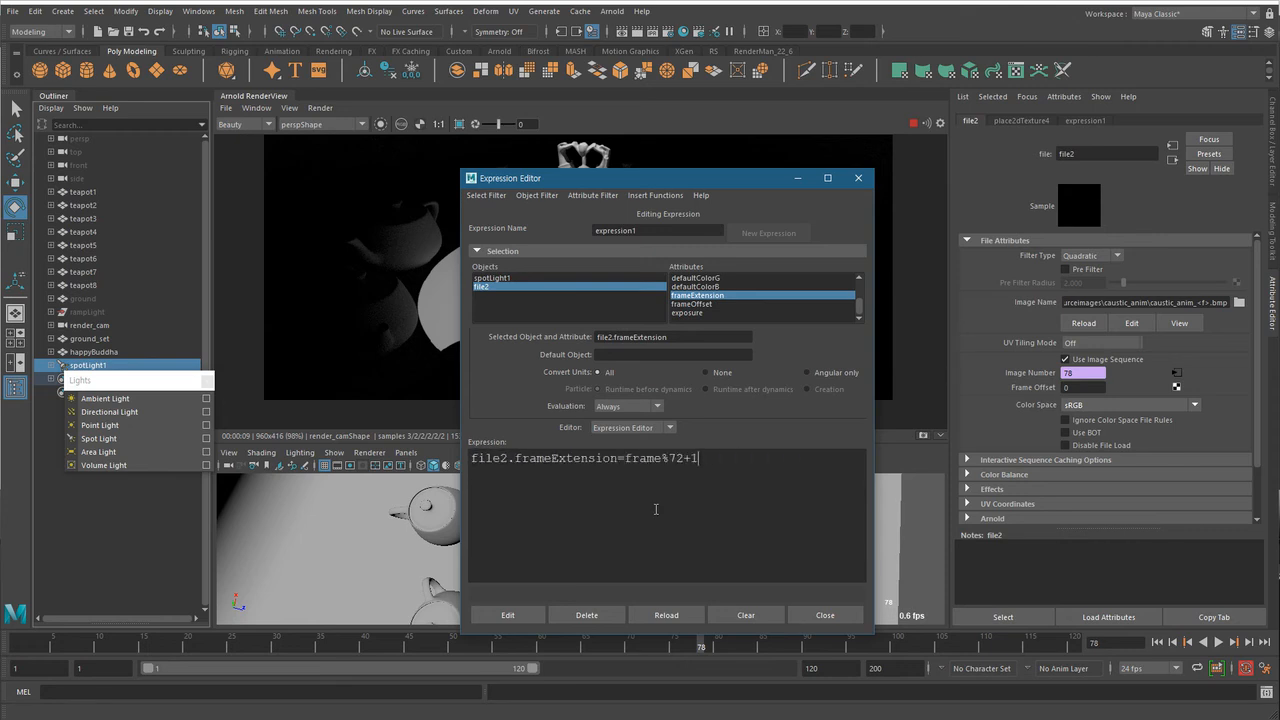
scroll(656, 509, "down", 5, "ctrl")
scroll(656, 510, "up", 6, "ctrl")
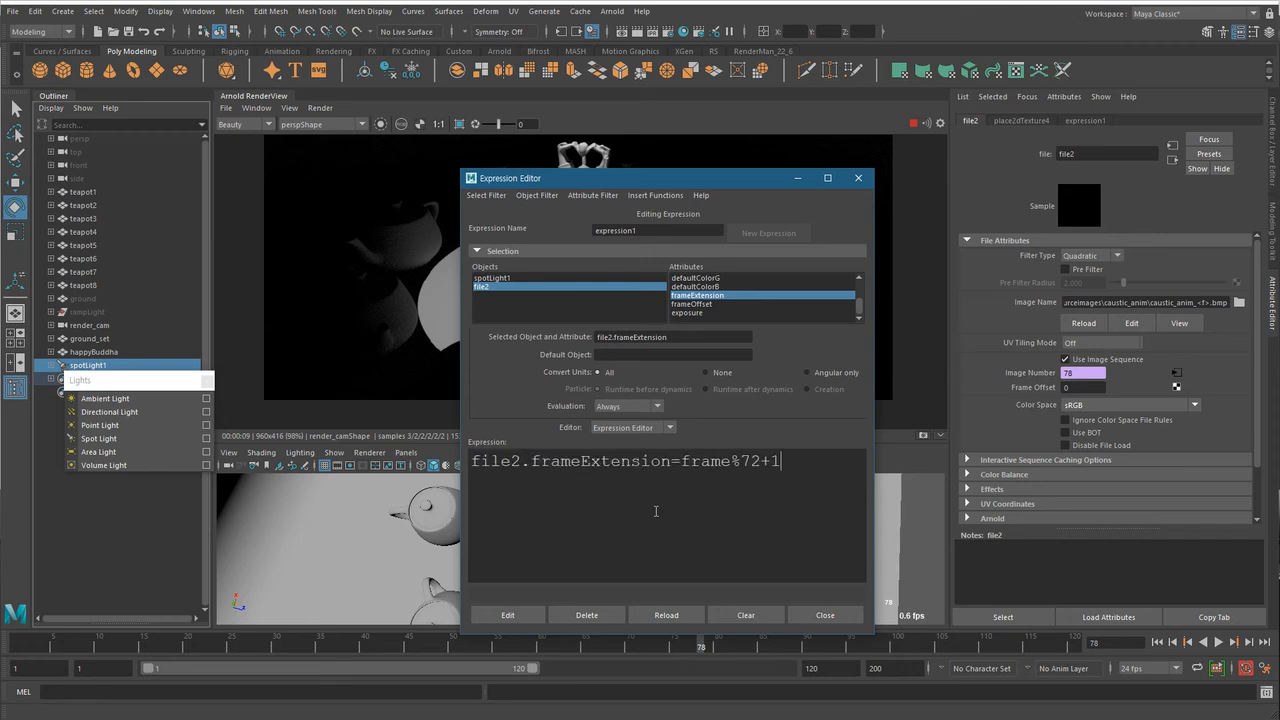
scroll(656, 511, "up", 1, "ctrl")
scroll(657, 510, "down", 2, "ctrl")
scroll(700, 510, "up", 1, "ctrl")
left_click_drag(671, 462, 783, 463)
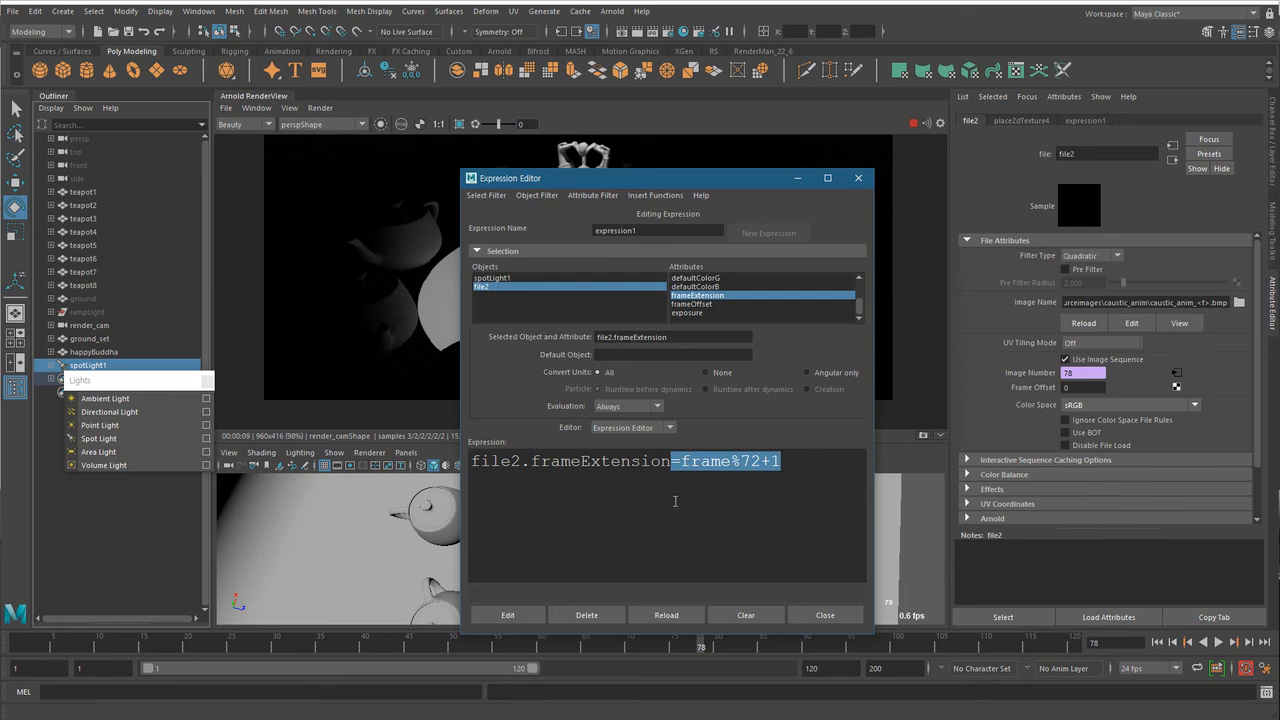
left_click(508, 615)
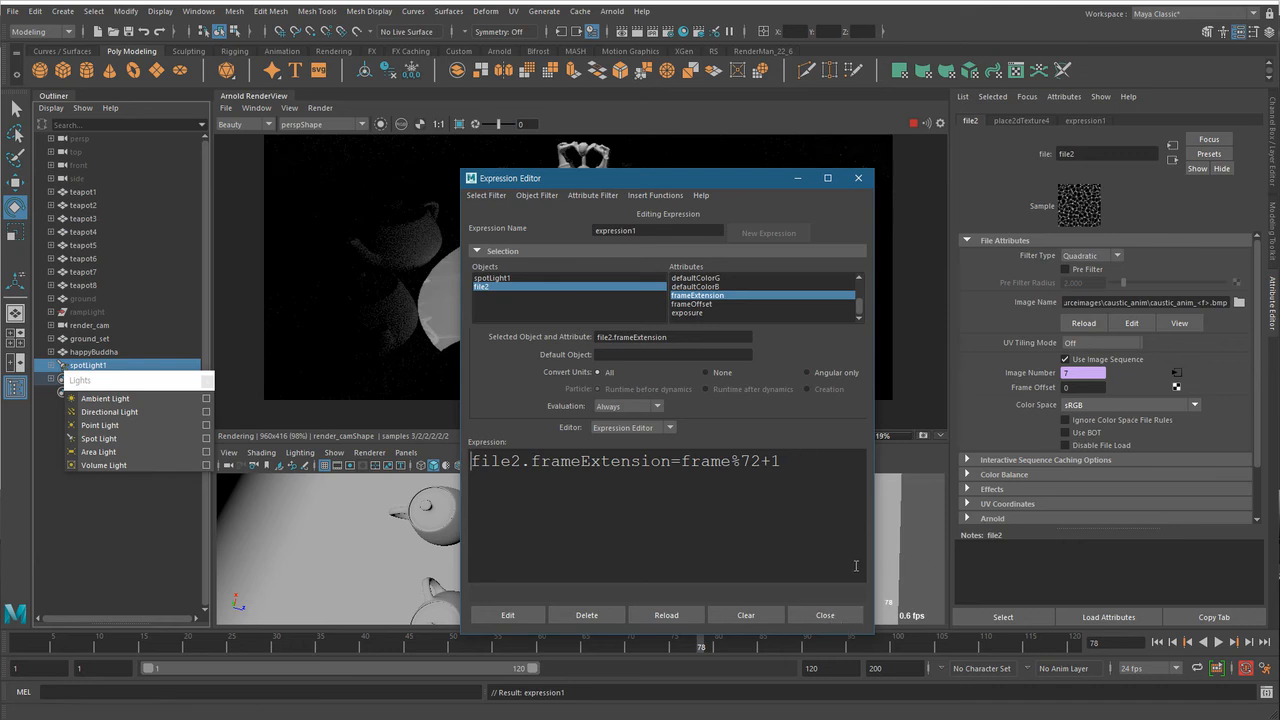
left_click(834, 615)
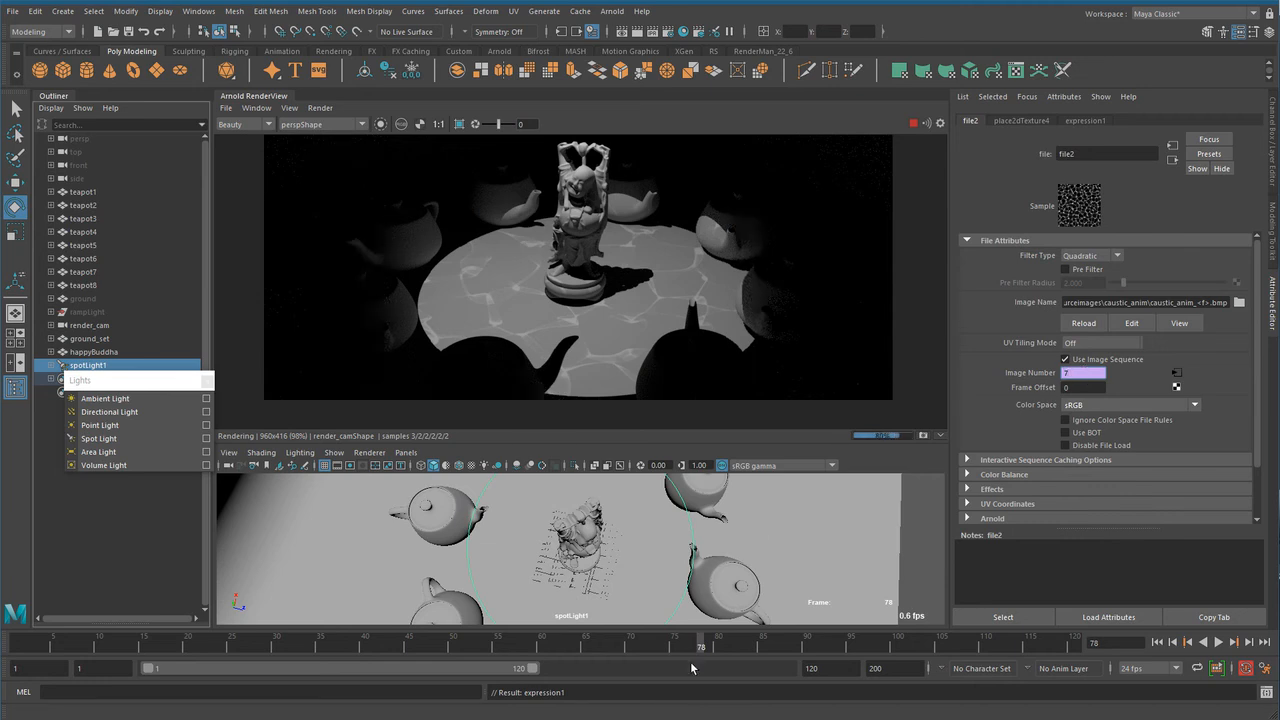
Scrub the timeline through frames 70 to 73 and on to frame 117, checking how the texture's Image Number loops.
left_click_drag(697, 648, 645, 648)
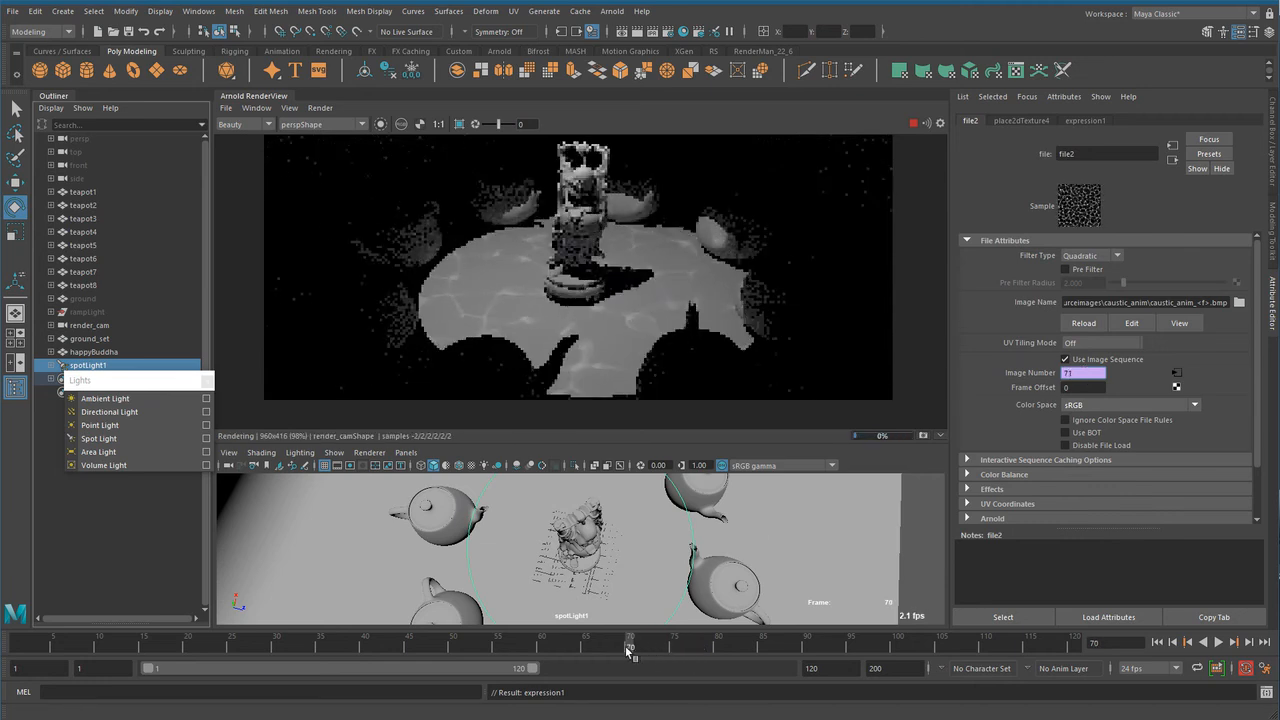
left_click(639, 651)
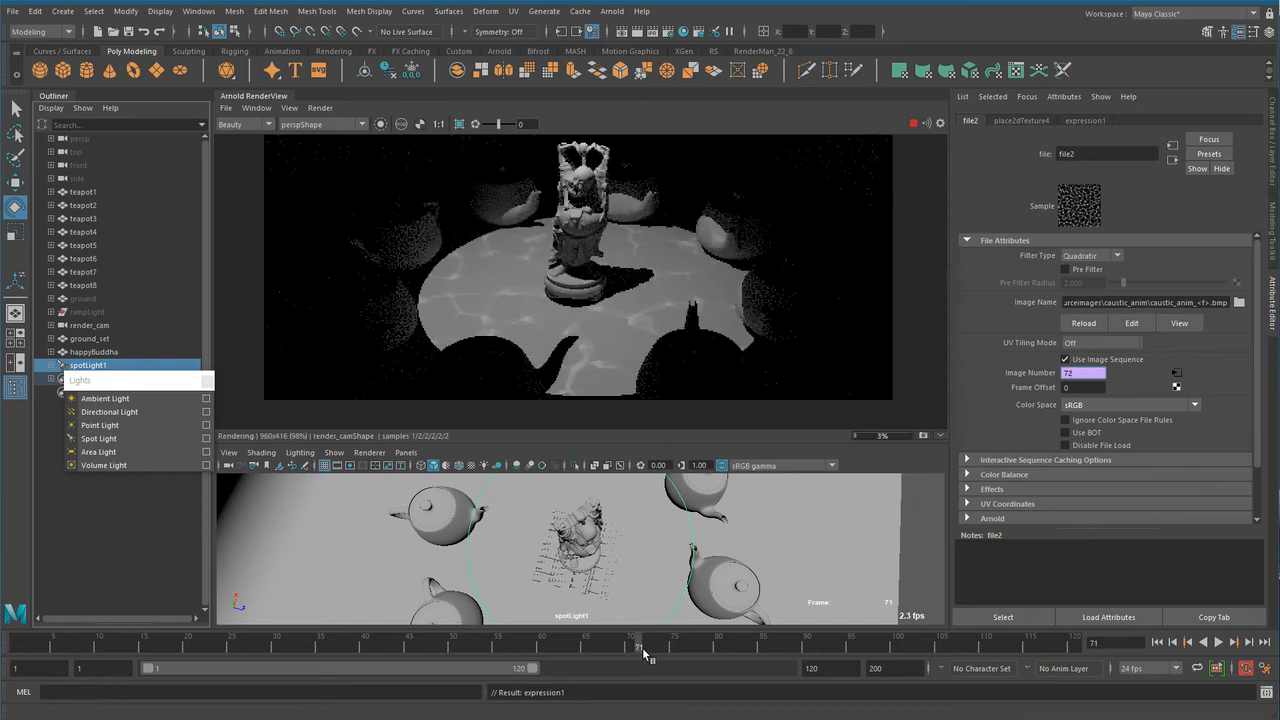
left_click(648, 651)
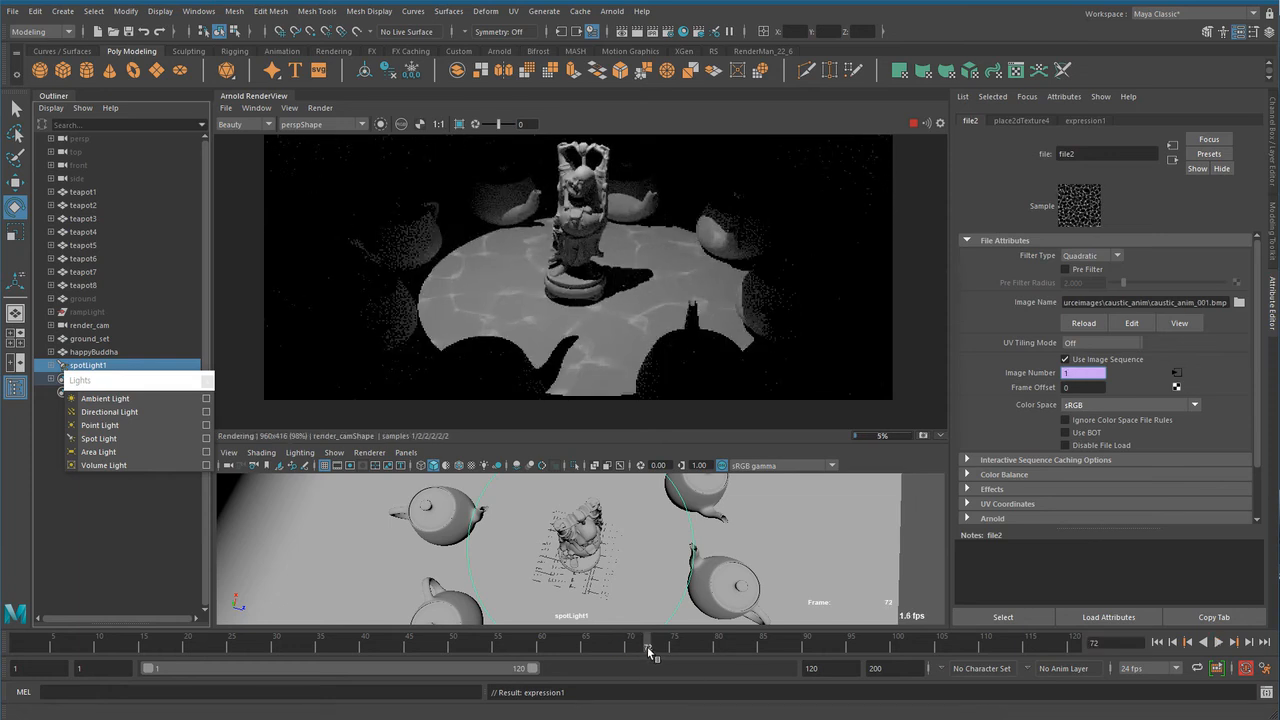
left_click(659, 651)
left_click_drag(659, 652, 741, 651)
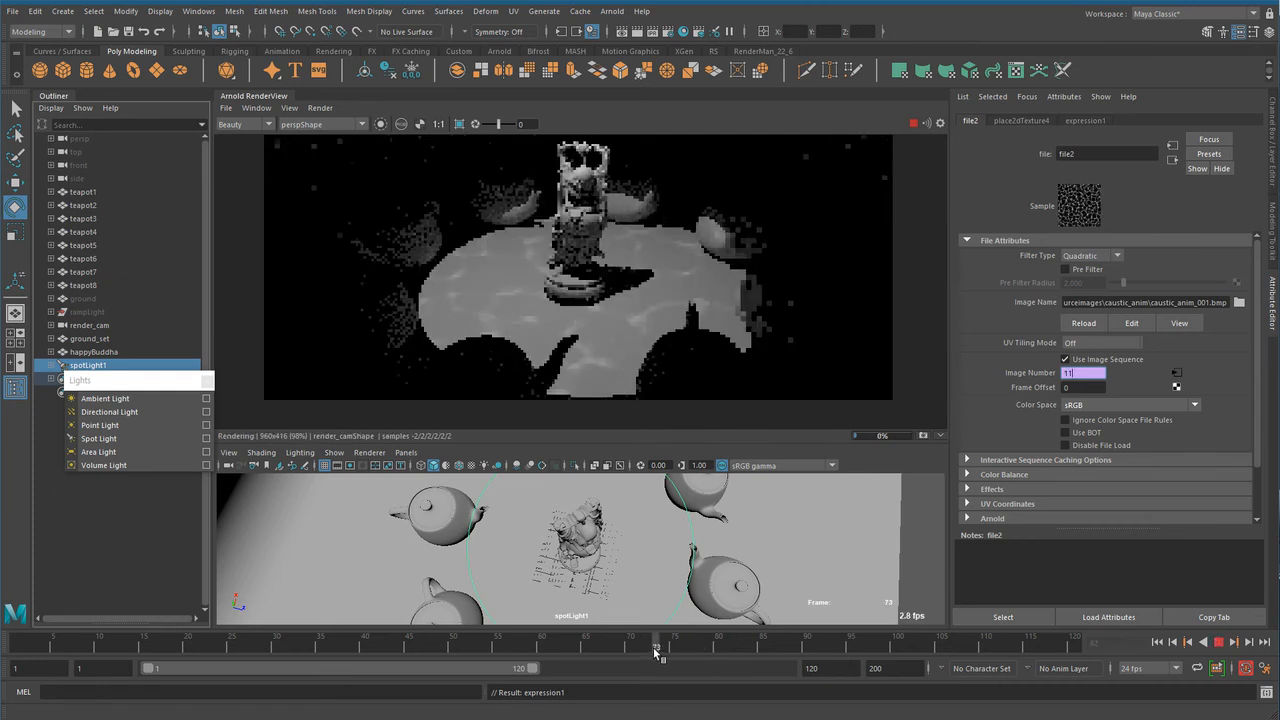
left_click_drag(663, 657, 1025, 655)
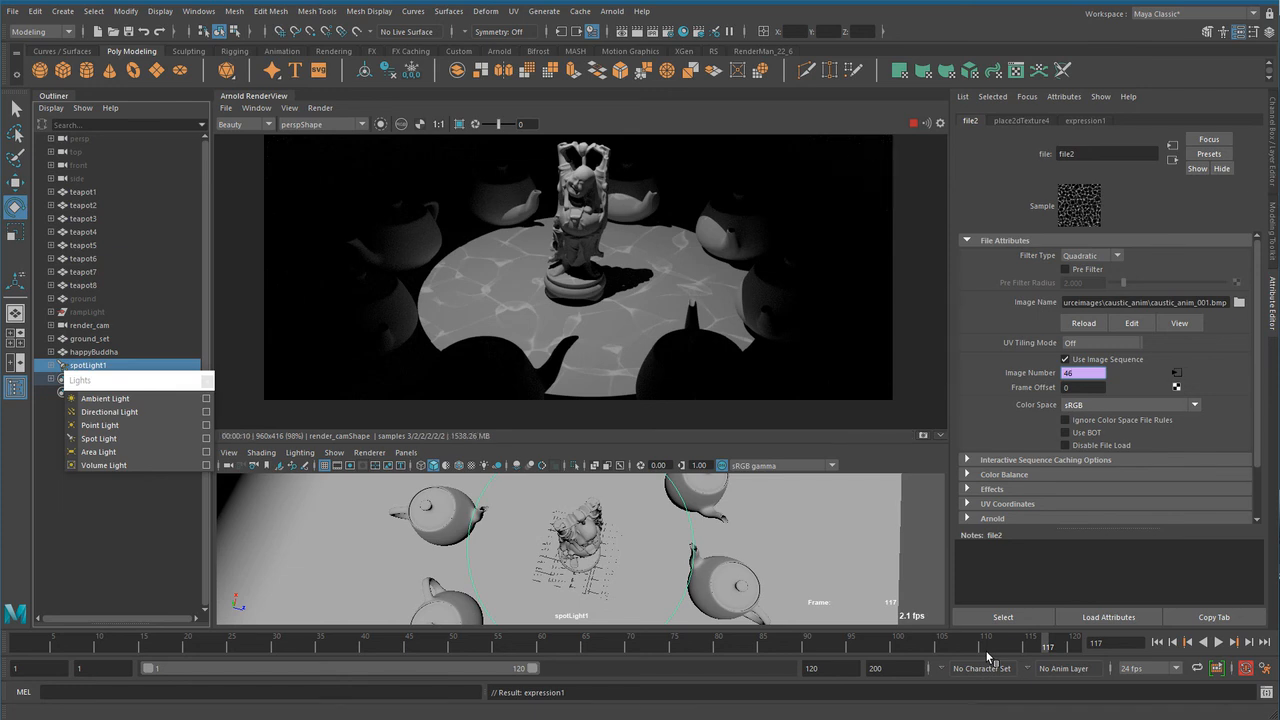
Open the expression driving the texture's Image Number, review its formula, and close the Expression Editor.
right_click(1086, 380)
left_click(1128, 384)
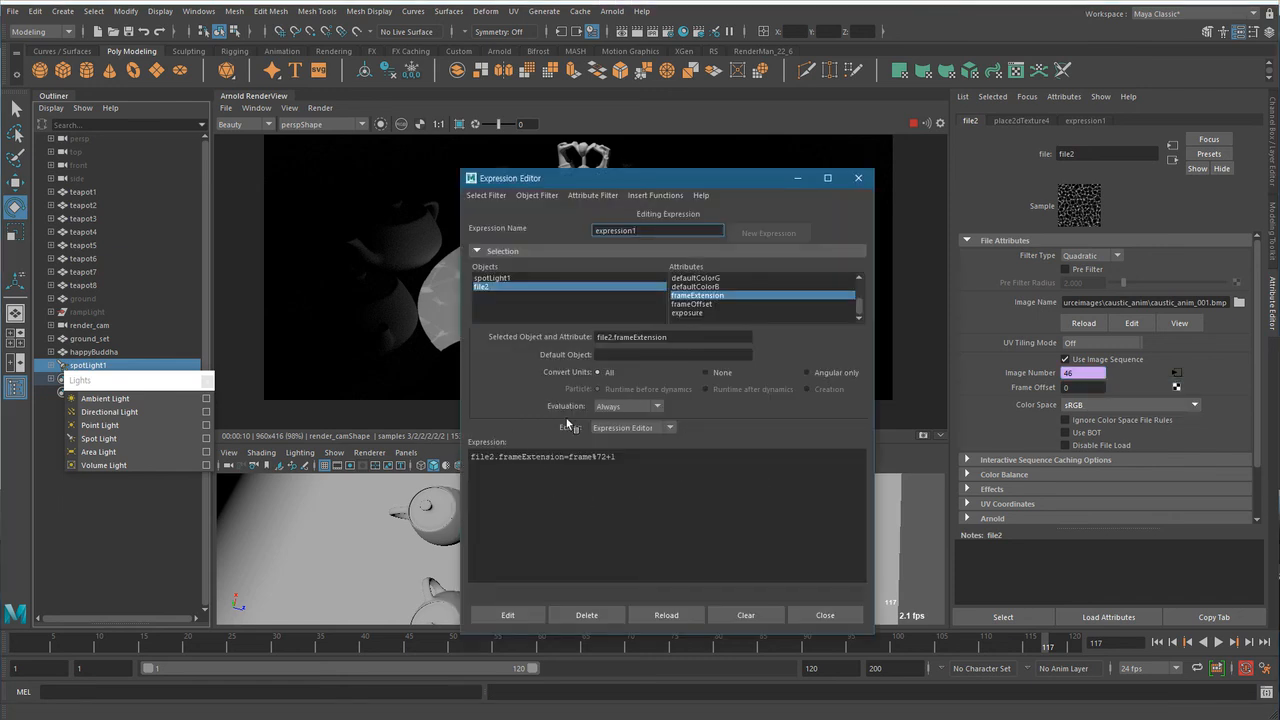
left_click(814, 614)
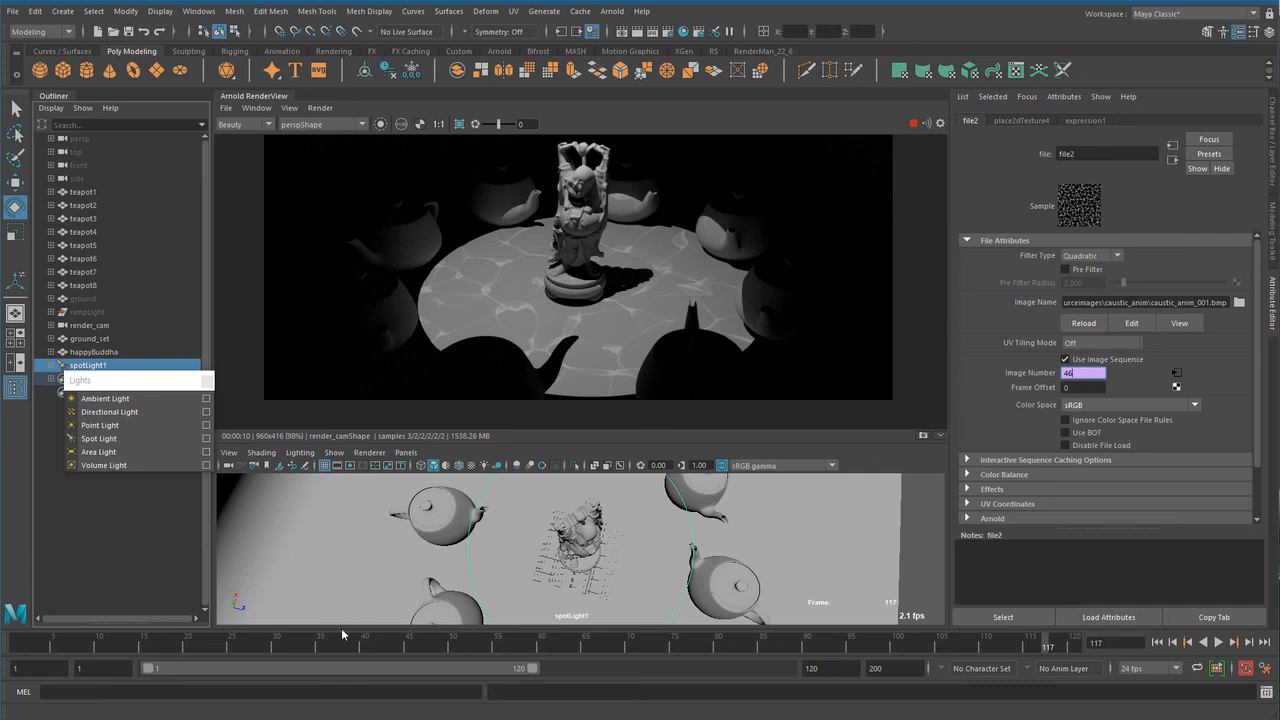
Jump back through the timeline from frame 59 to earlier frames and finish on frame 44, checking the rendered caustic pattern.
left_click(535, 648)
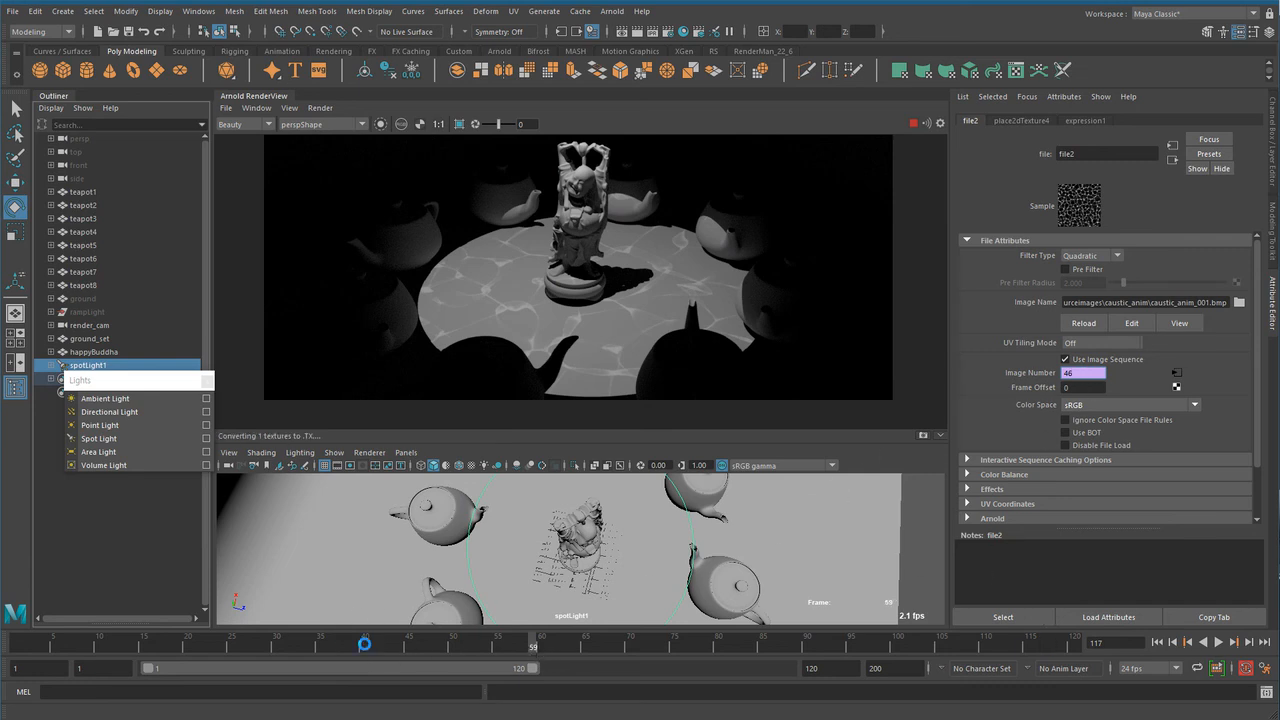
left_click(346, 649)
left_click(219, 649)
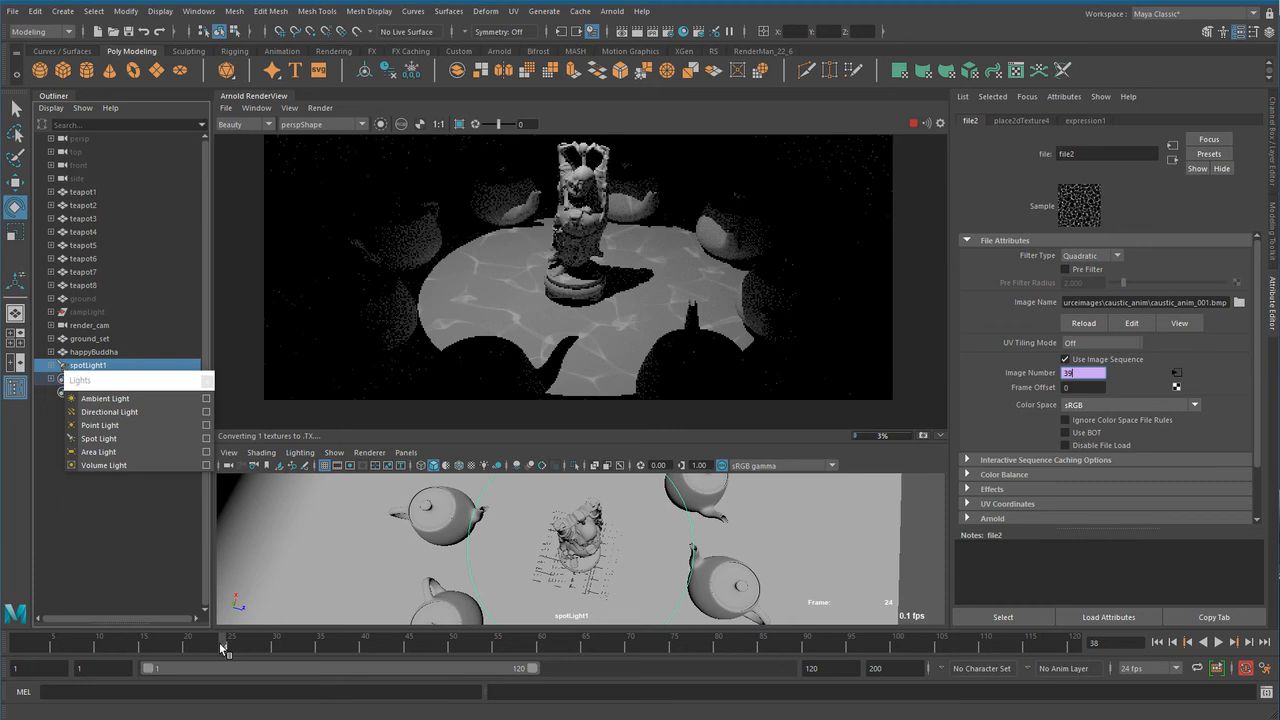
left_click(110, 649)
left_click(400, 648)
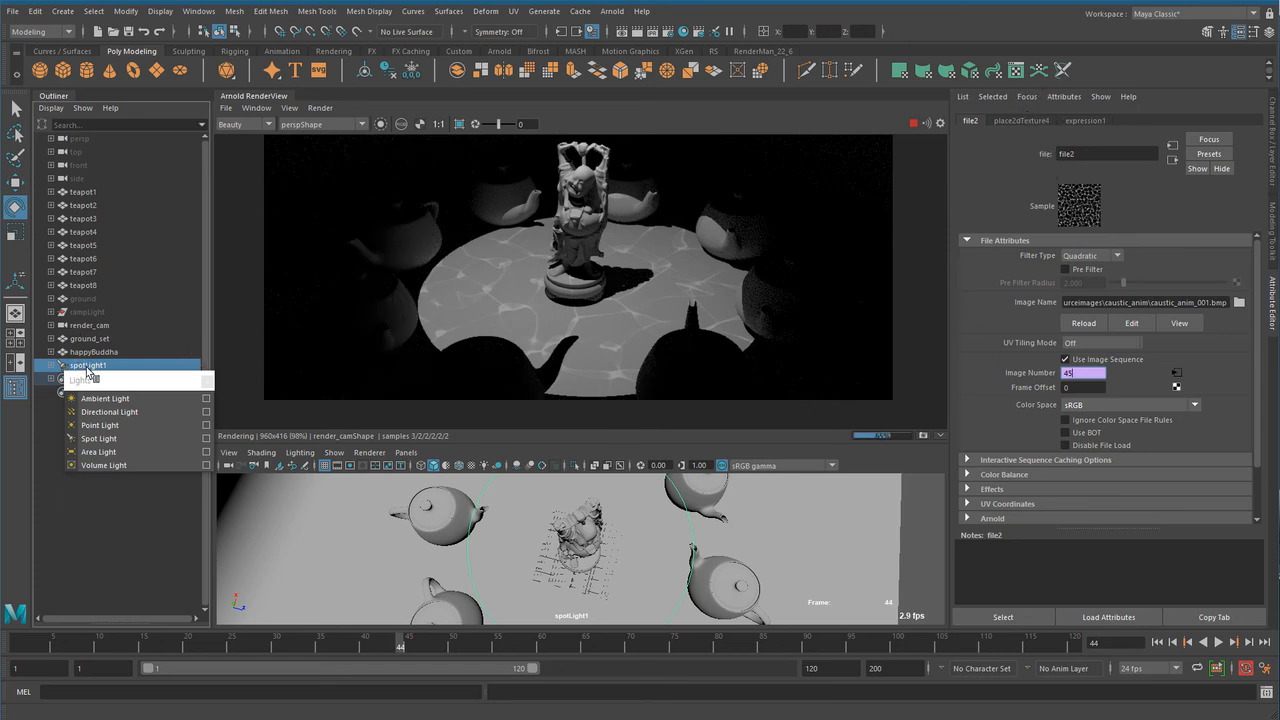
Open the aiGobo1 filter settings from spotLight1 and examine the projected caustics up close in the render.
left_click(88, 366)
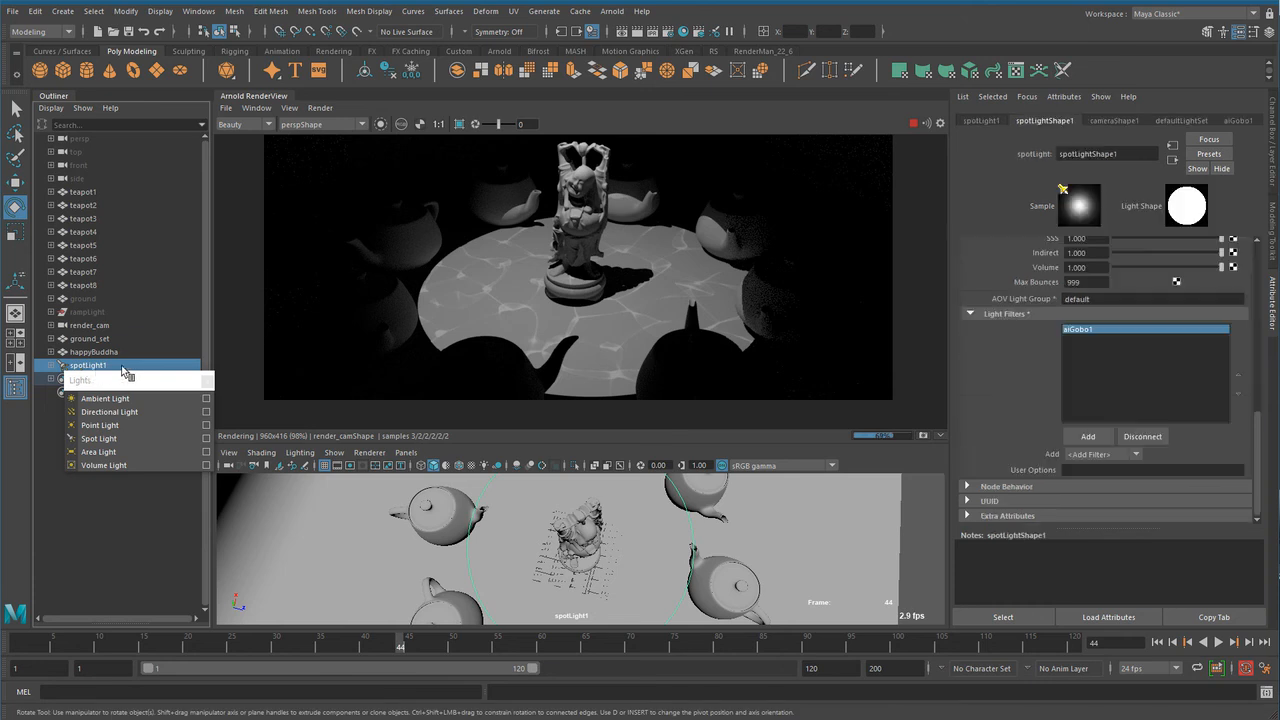
double_click(1076, 334)
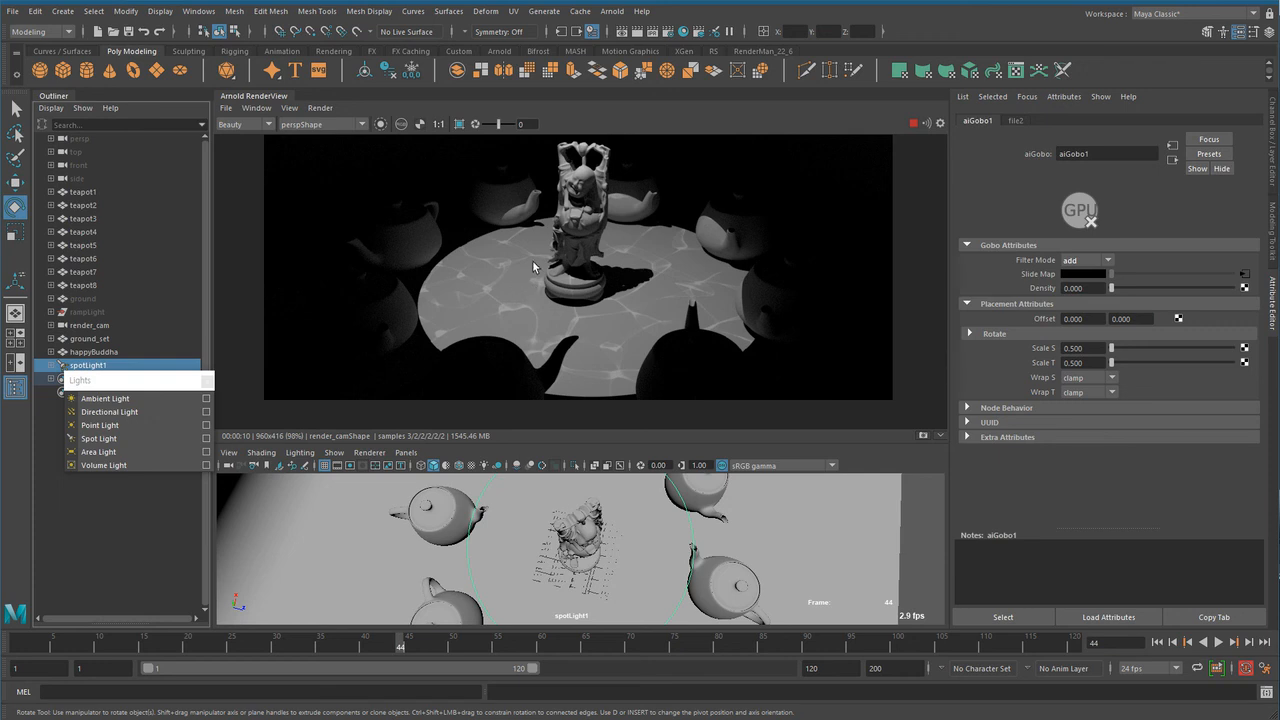
scroll(551, 312, "up", 2)
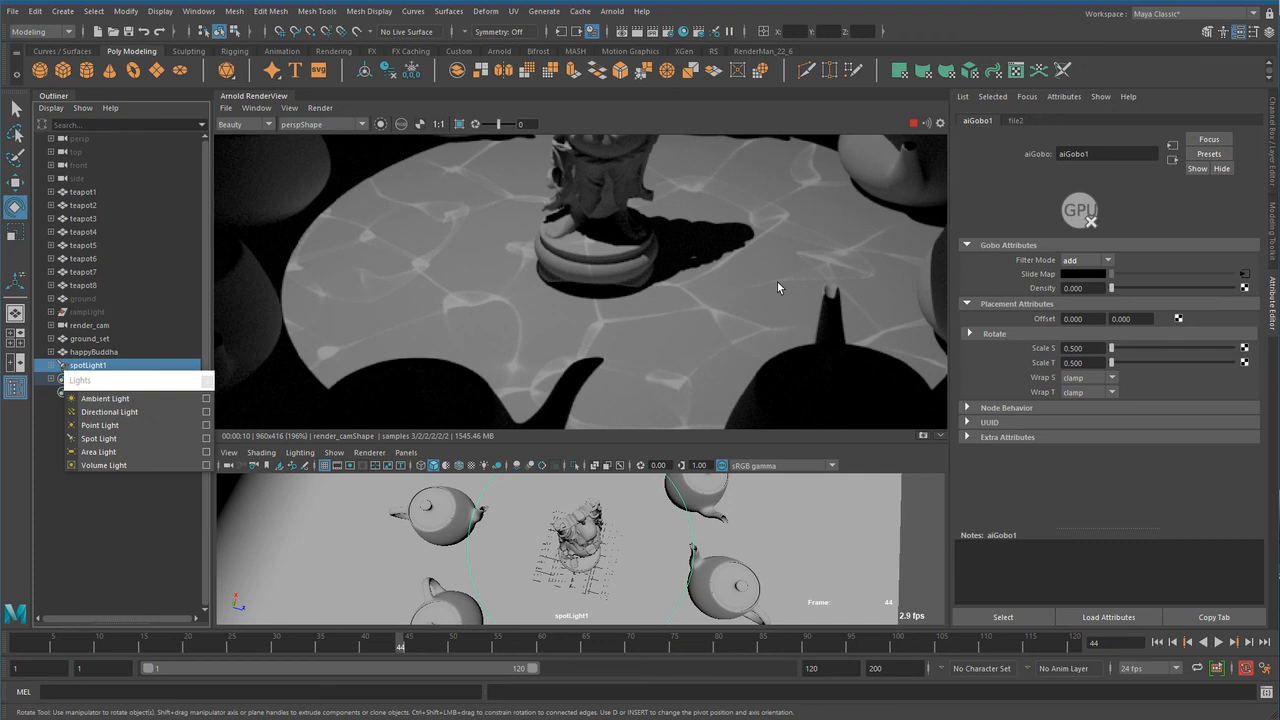
scroll(777, 281, "down", 3)
scroll(832, 330, "up", 1)
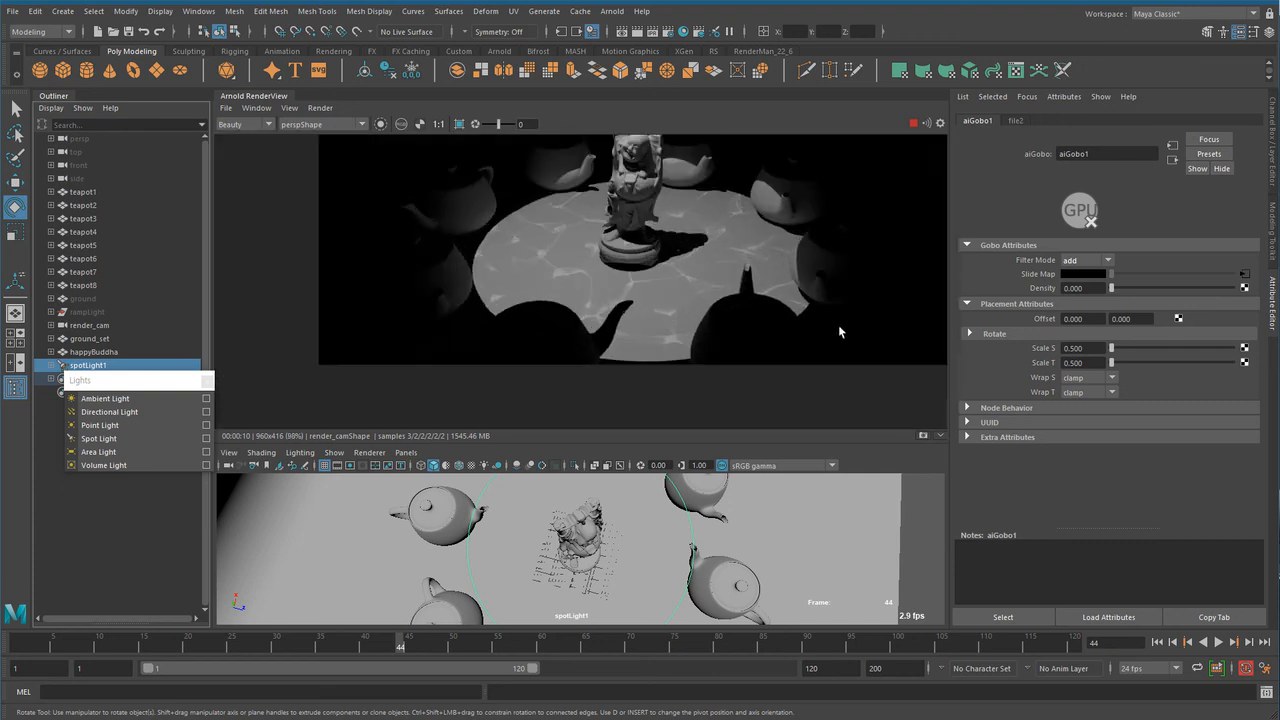
middle_click_drag(764, 291, 720, 362)
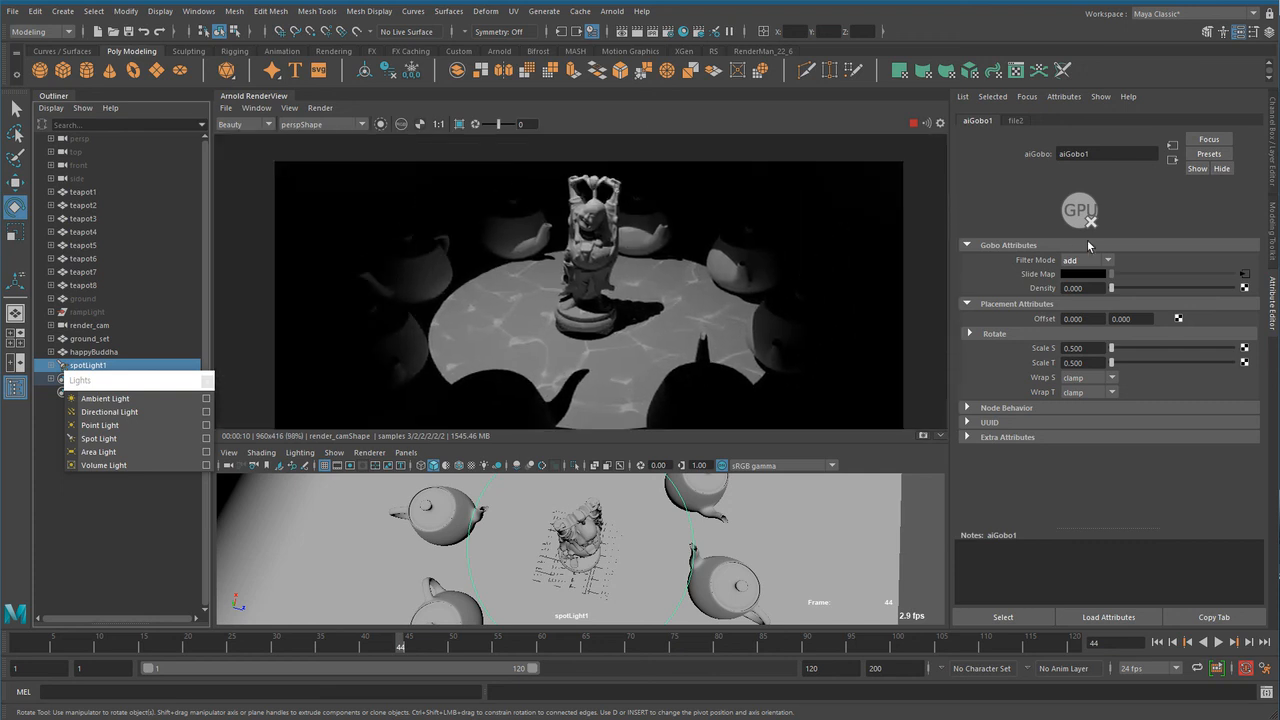
double_click(1102, 157)
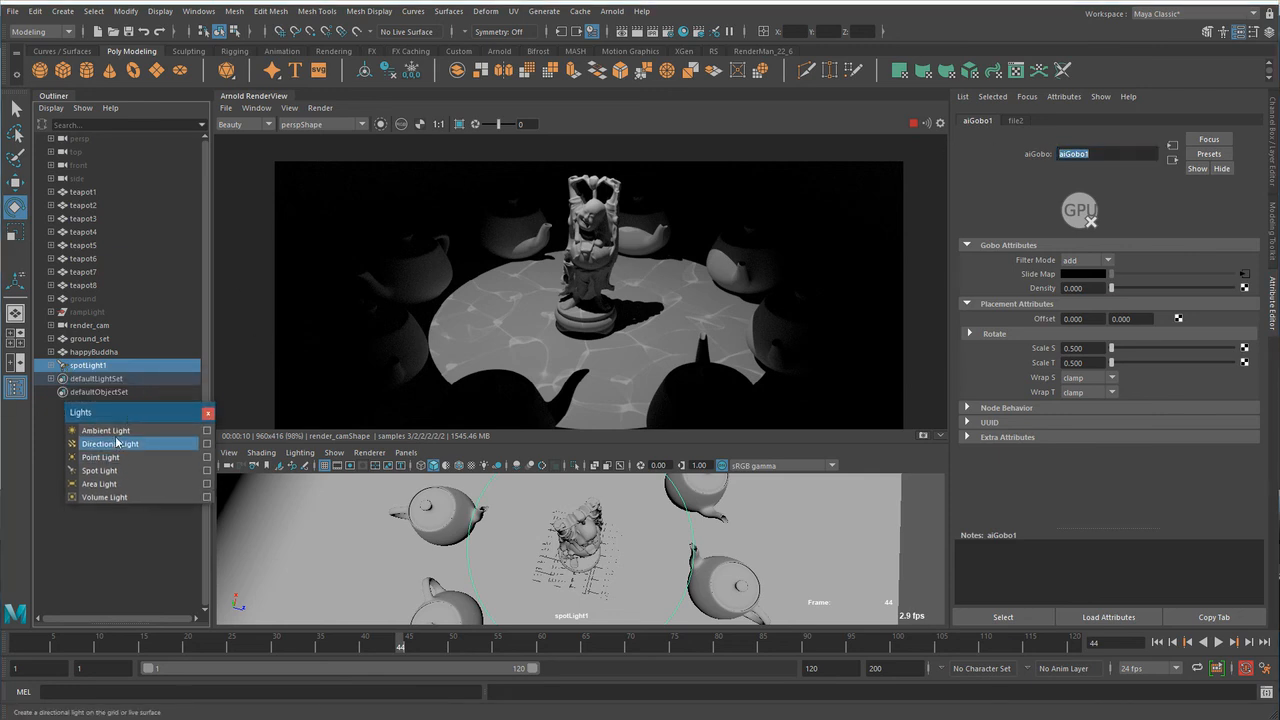
Disconnect aiGobo1 from spotLight1's light filters, and add the existing aiGobo1 filter back to the light.
left_click(128, 364)
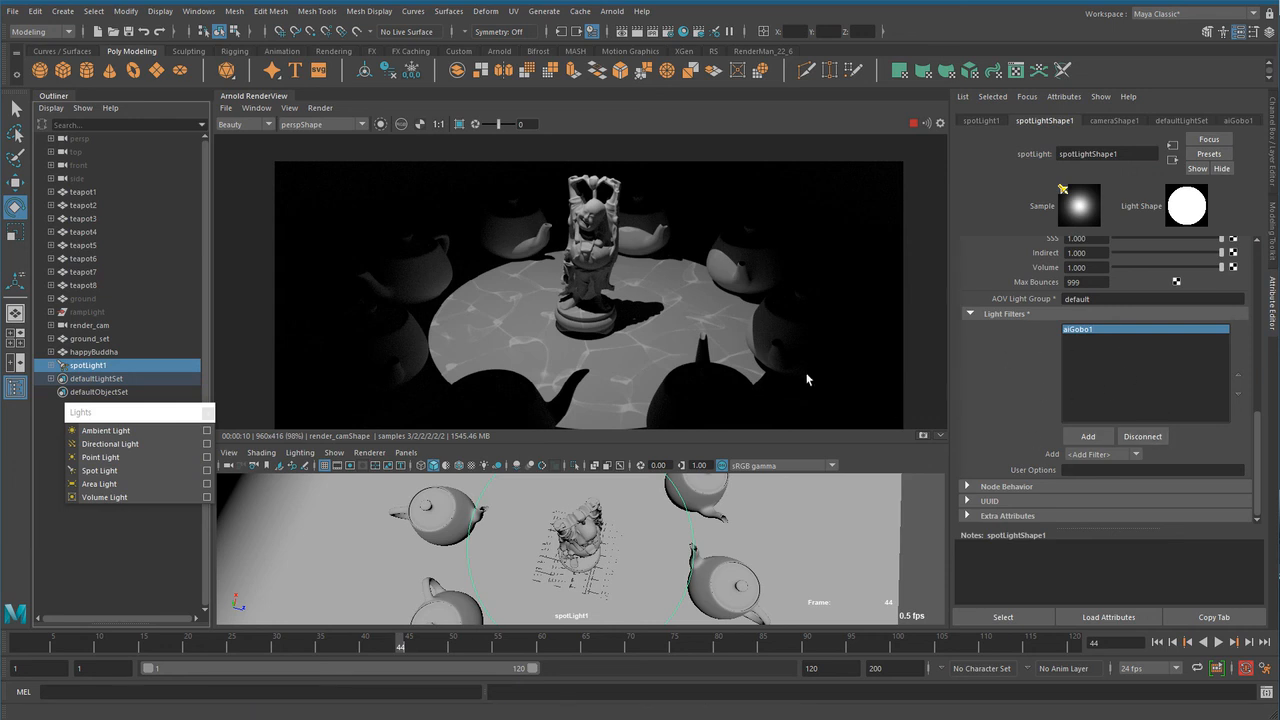
left_click(1076, 333)
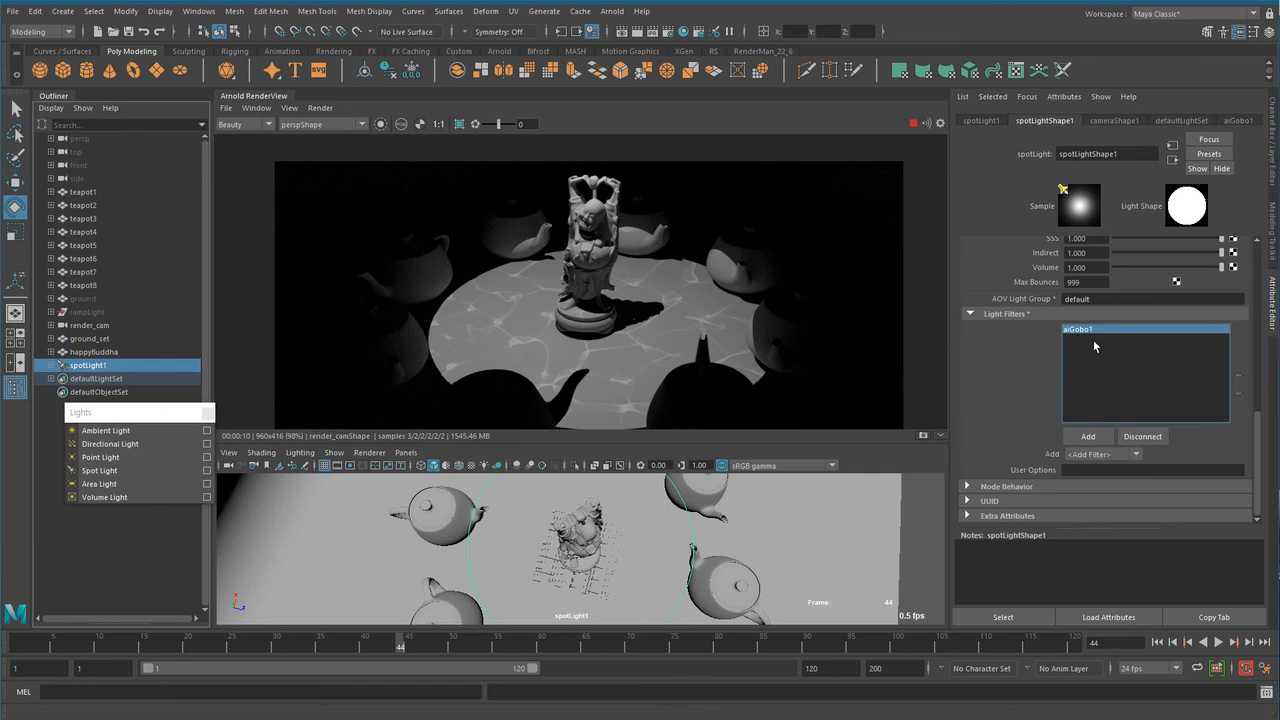
left_click(1148, 438)
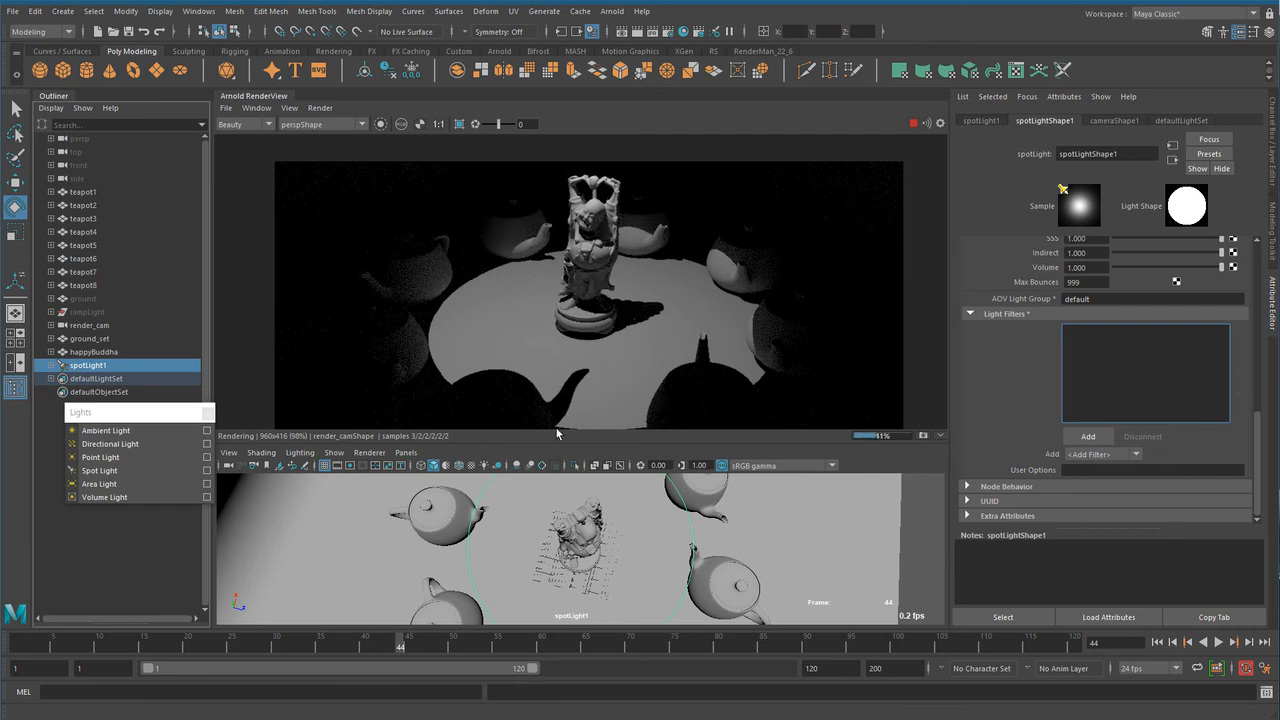
left_click(1137, 454)
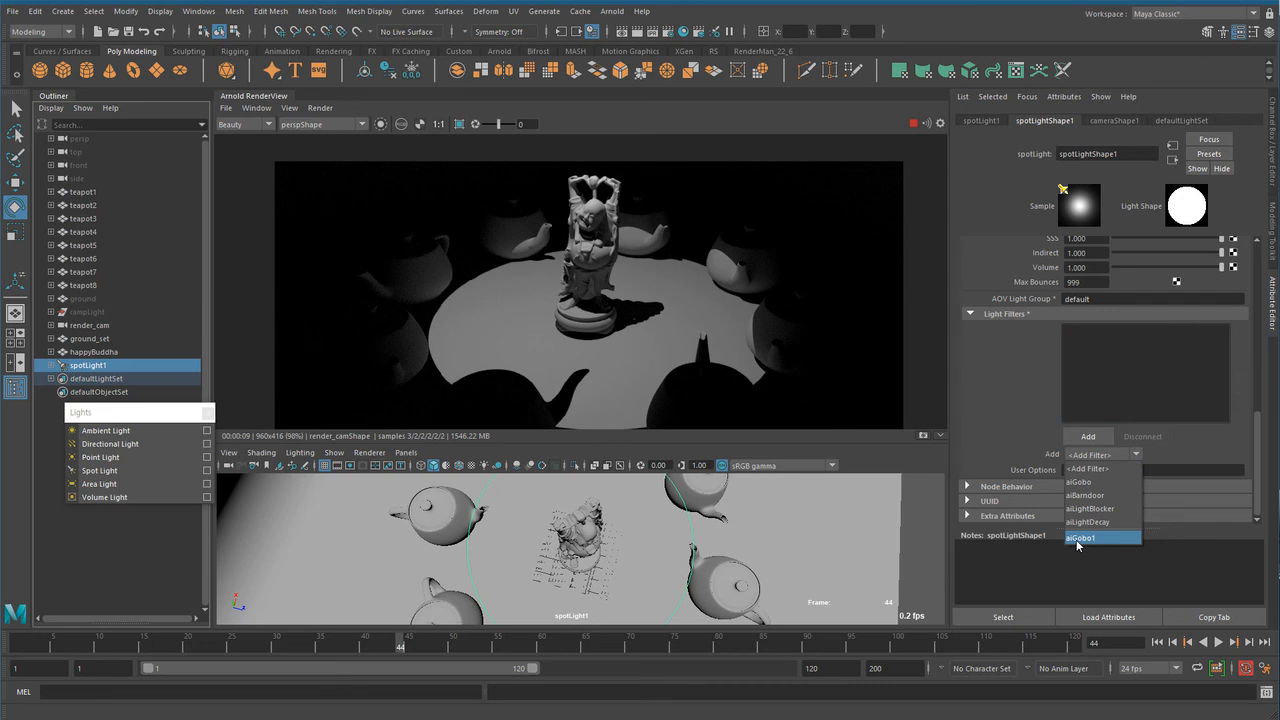
left_click(1080, 540)
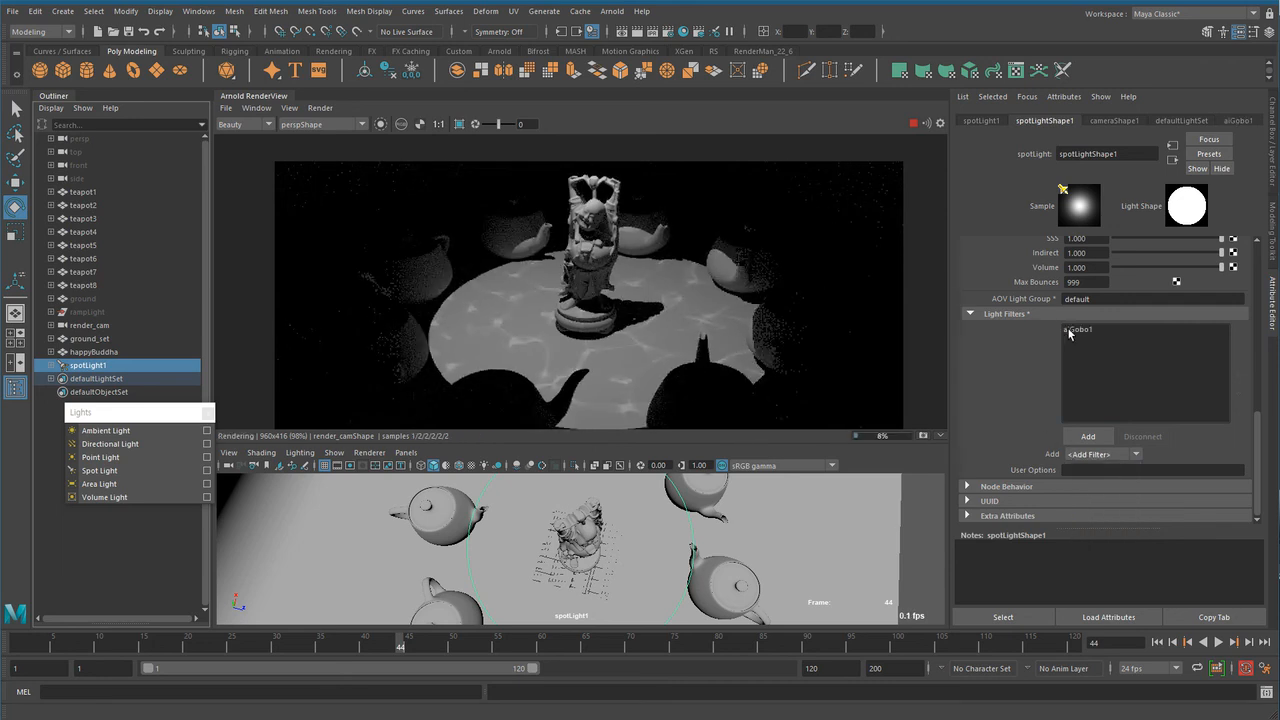